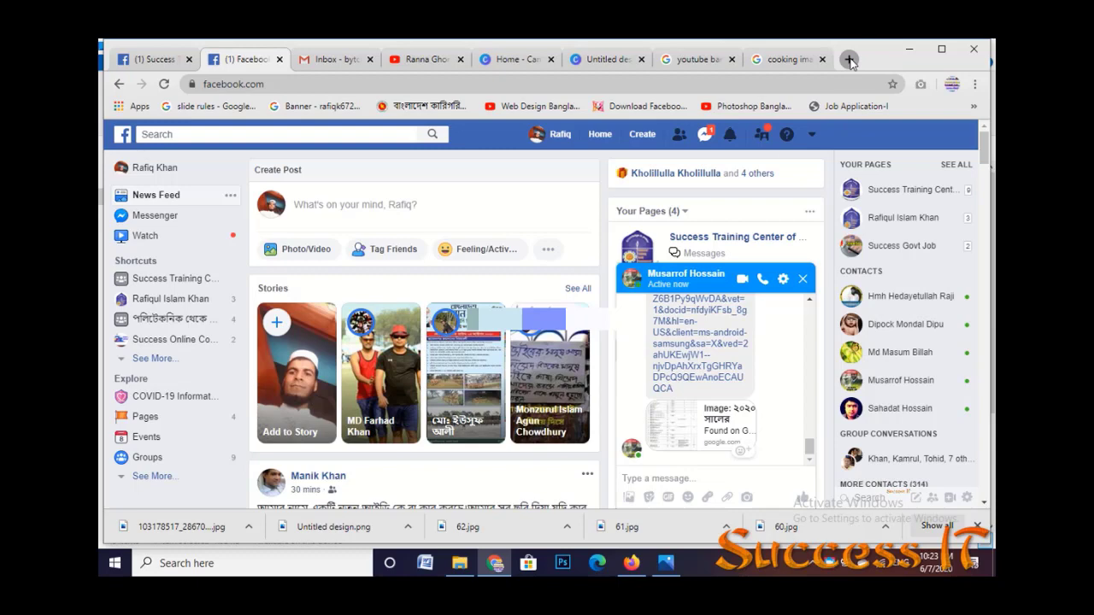
# - Open a new Chrome tab and load canva.com, fixing a typo in the address
pyautogui.click(849, 59)
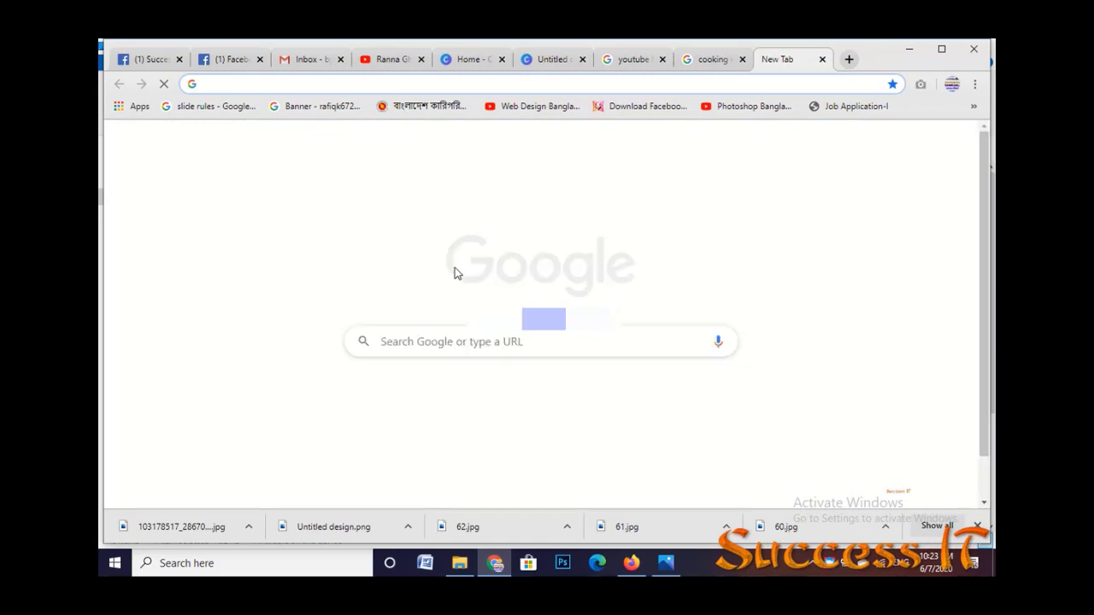
pyautogui.write('canvca')
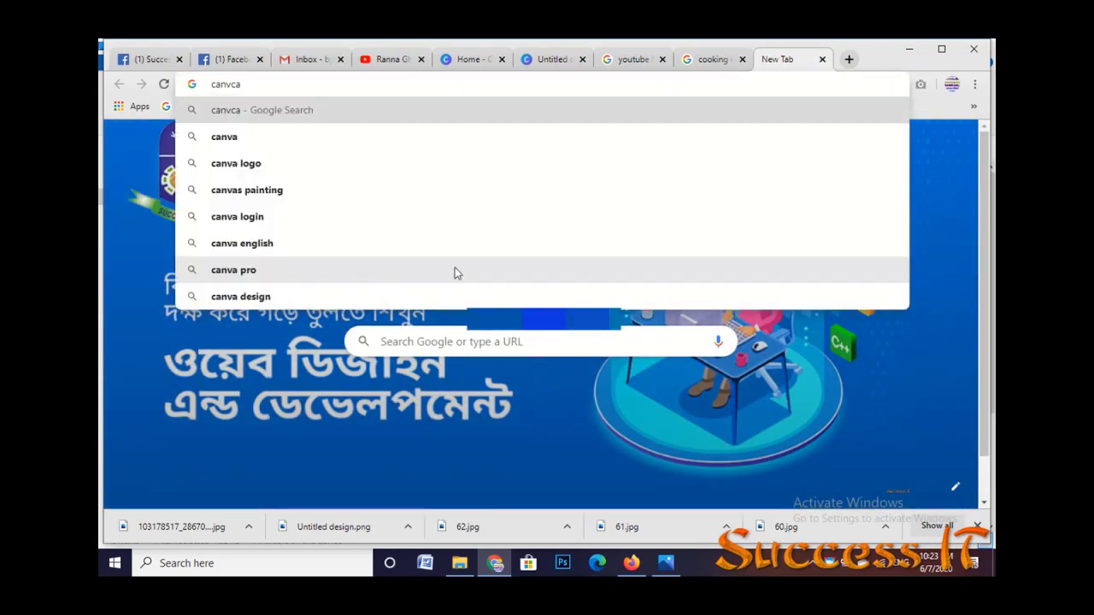
pyautogui.press('BackSpace')
pyautogui.press('BackSpace')
pyautogui.write('a')
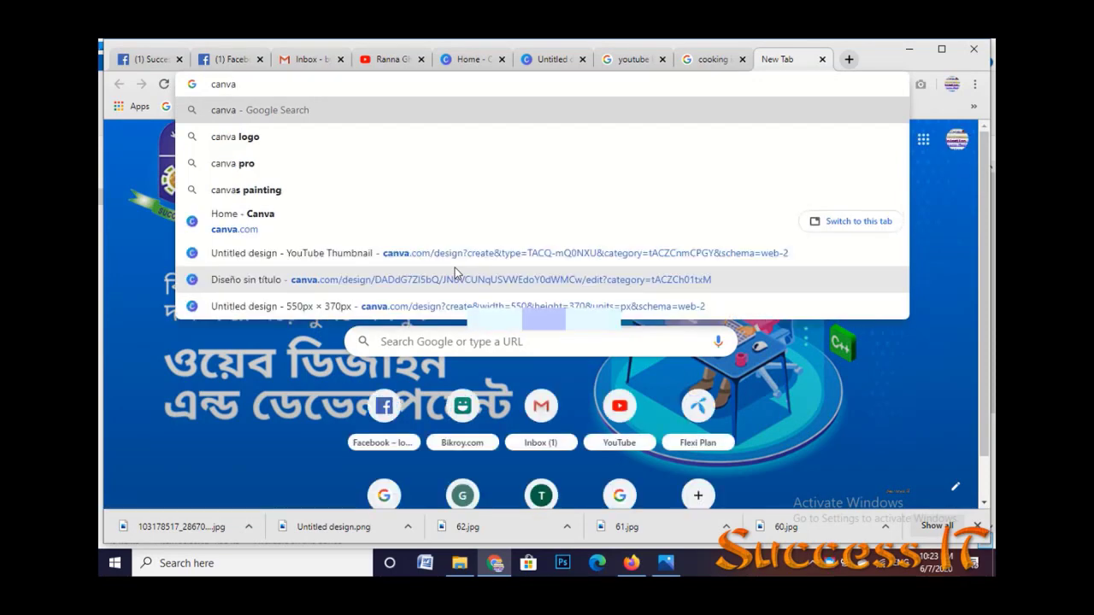
pyautogui.write('.com')
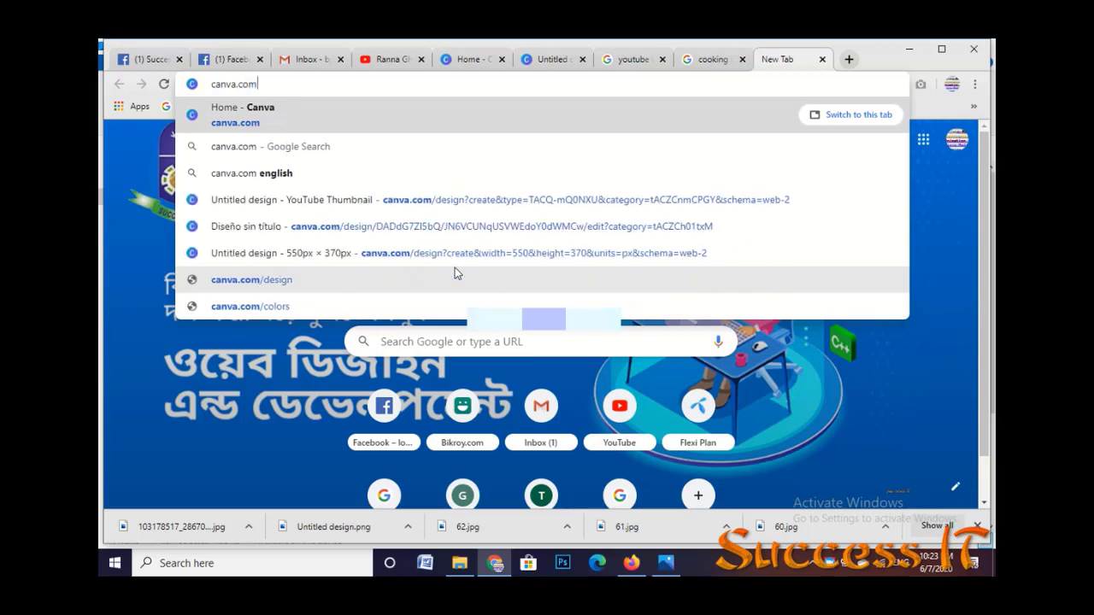
pyautogui.press('Return')
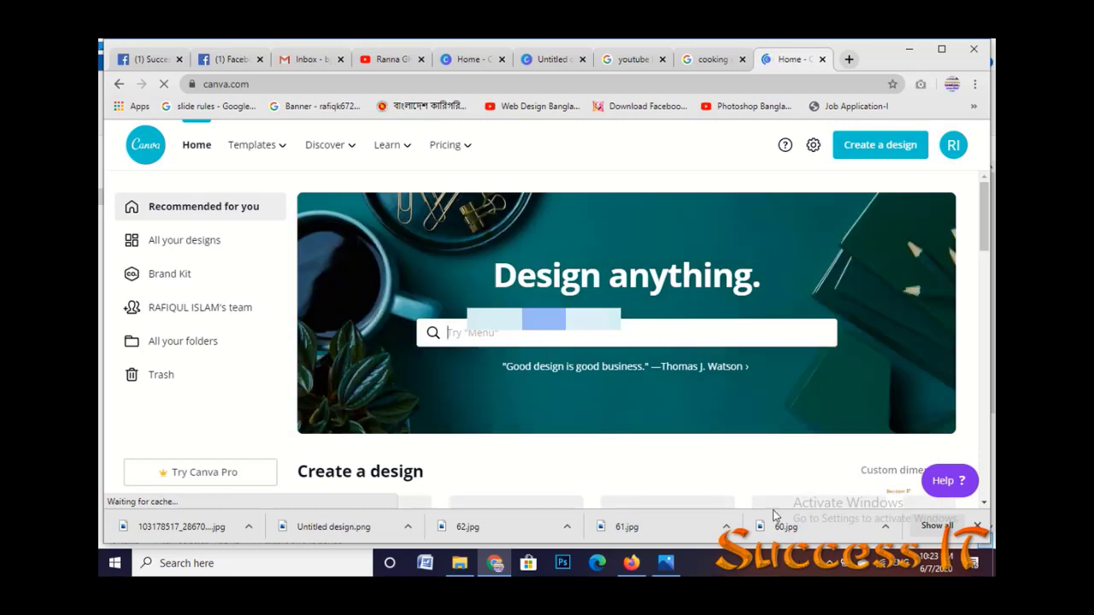
# - Dismiss the system-tray popup and show Canva's Create a design list of design types
pyautogui.click(829, 560)
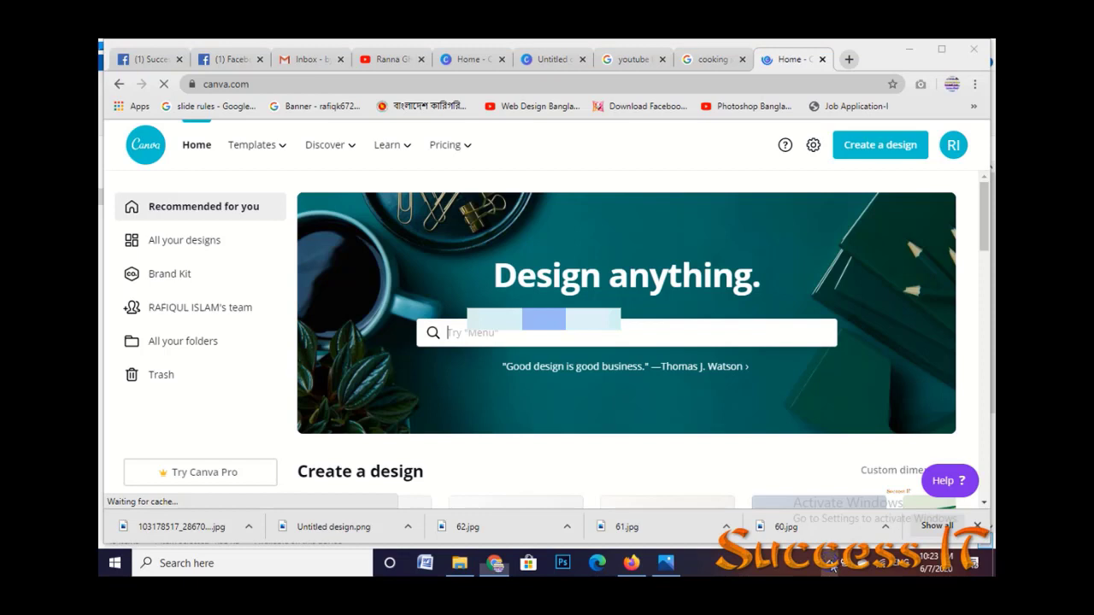
pyautogui.click(832, 564)
pyautogui.click(588, 333)
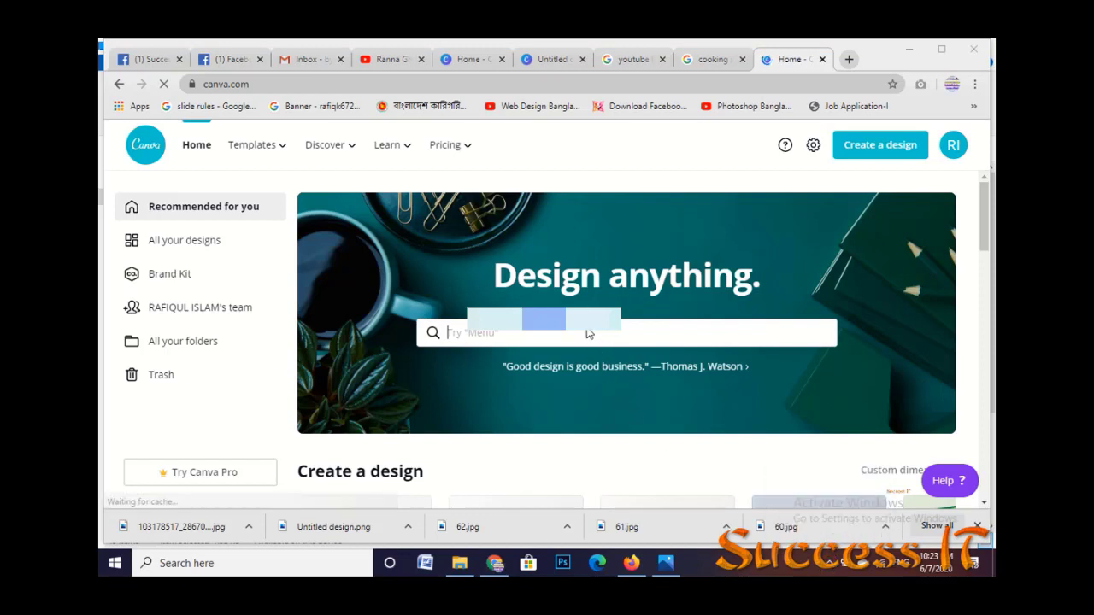
pyautogui.click(620, 342)
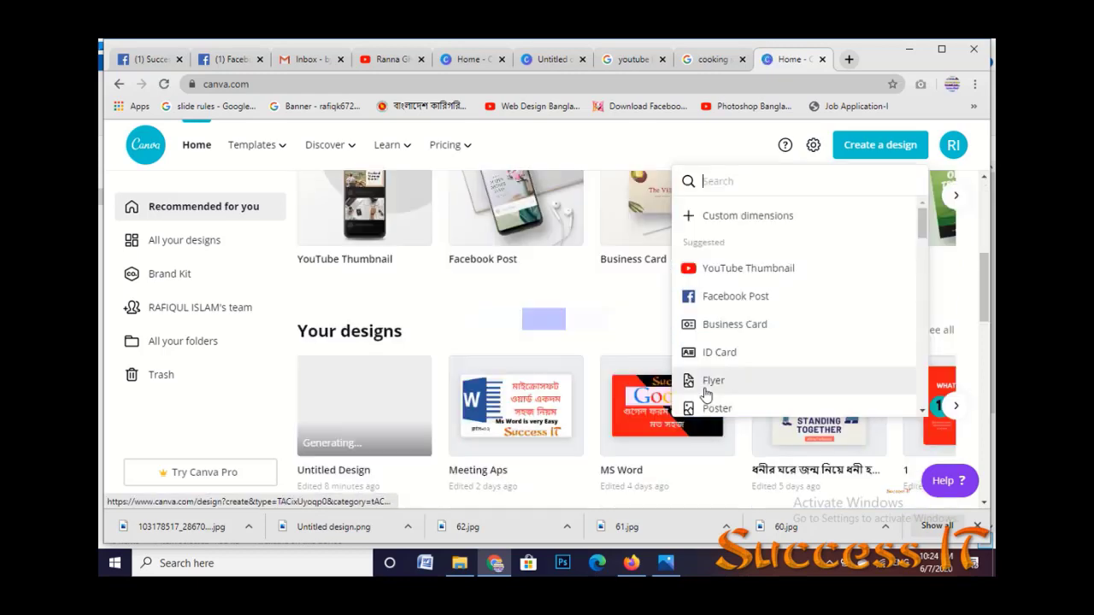
# - Close the design-type list and scroll to the Create a design row above Your designs
pyautogui.click(772, 130)
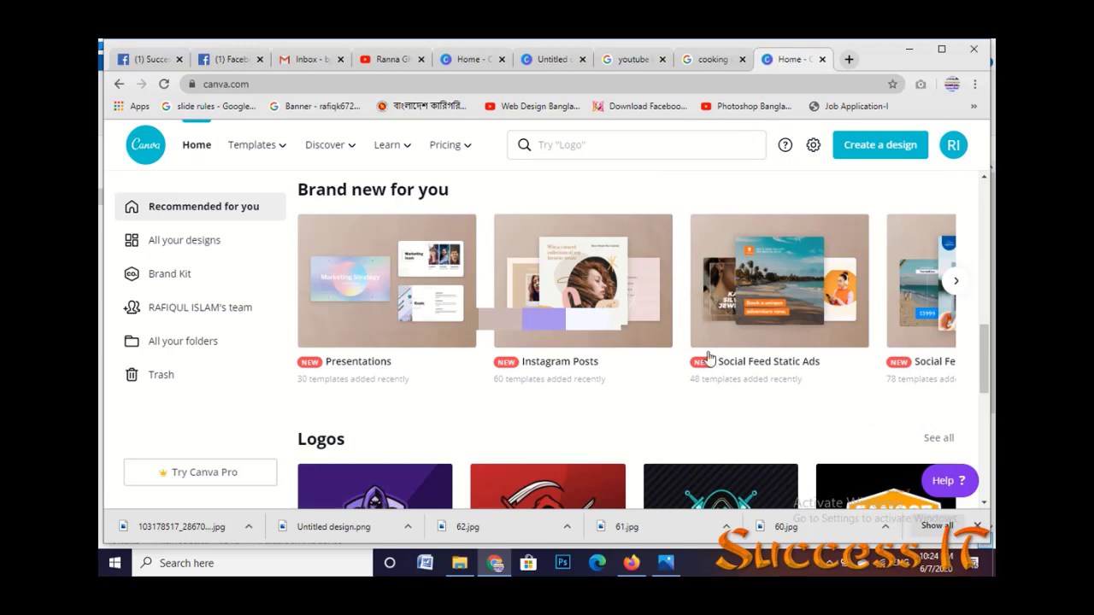
pyautogui.scroll(-2, 639, 362)
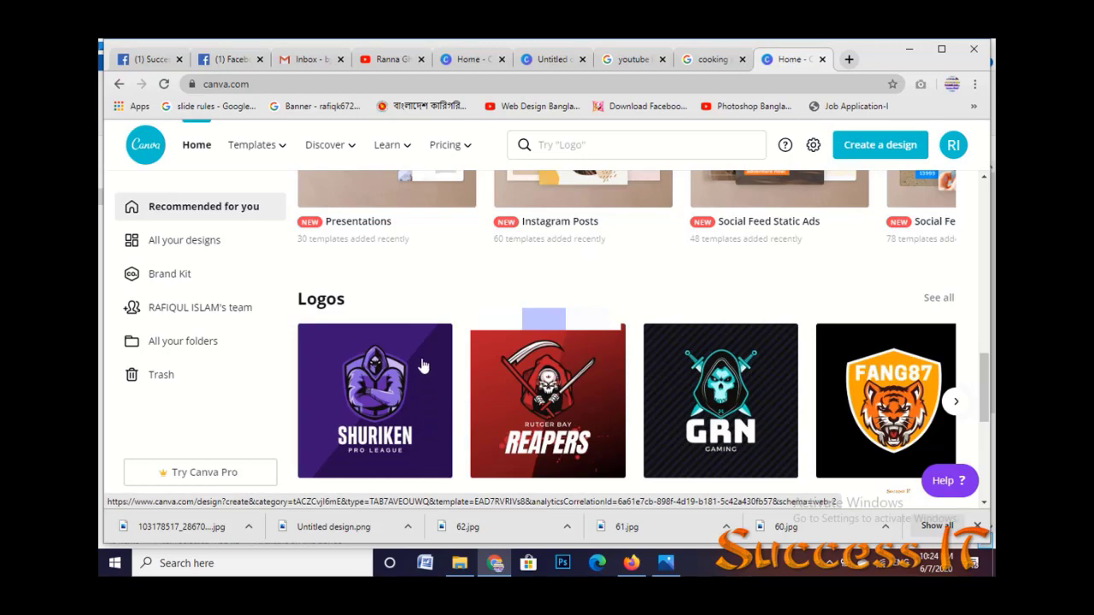
pyautogui.scroll(5, 420, 362)
pyautogui.scroll(3, 532, 266)
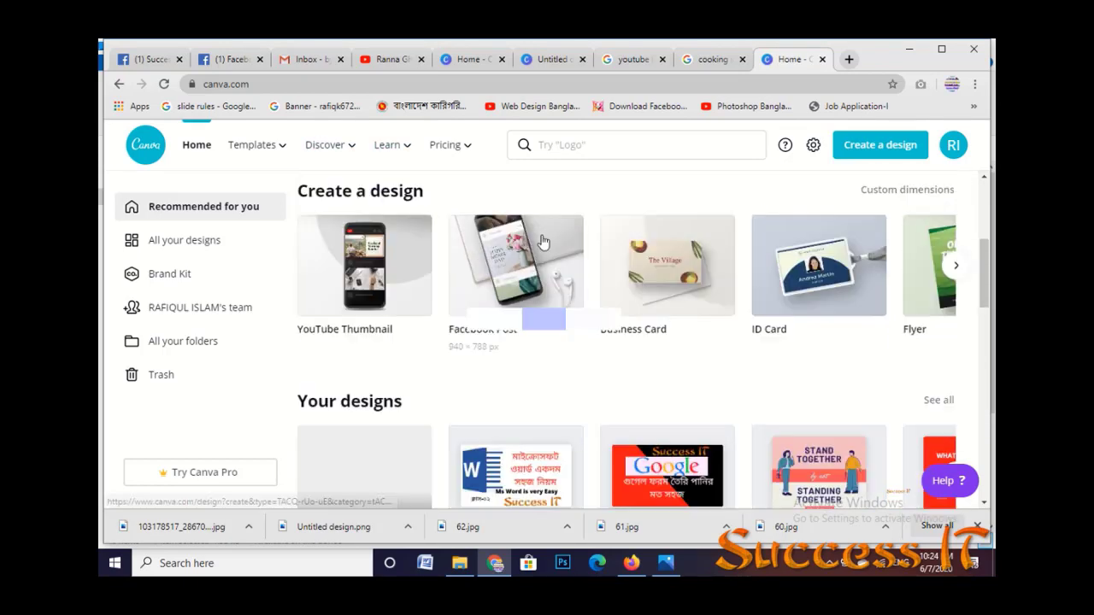
pyautogui.scroll(1, 613, 184)
pyautogui.scroll(-2, 613, 184)
pyautogui.scroll(-1, 612, 194)
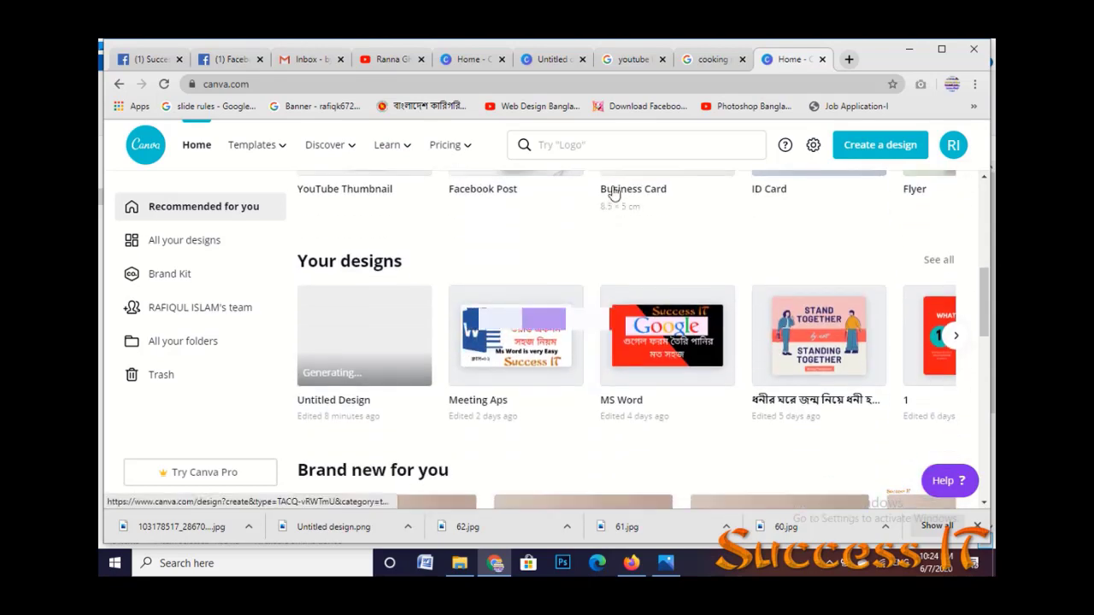
pyautogui.scroll(3, 613, 193)
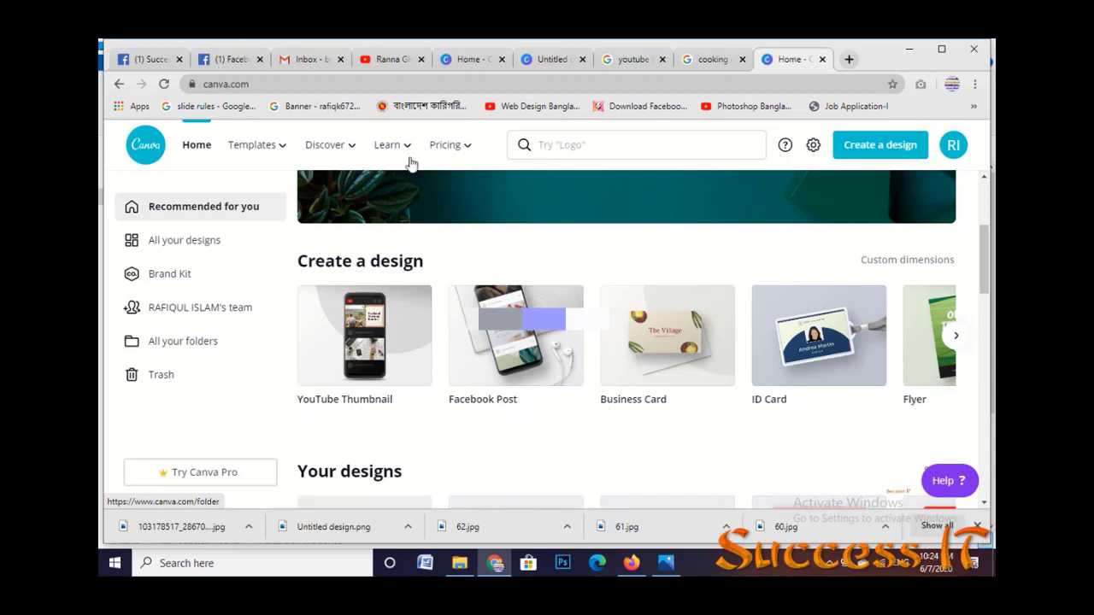
pyautogui.click(957, 338)
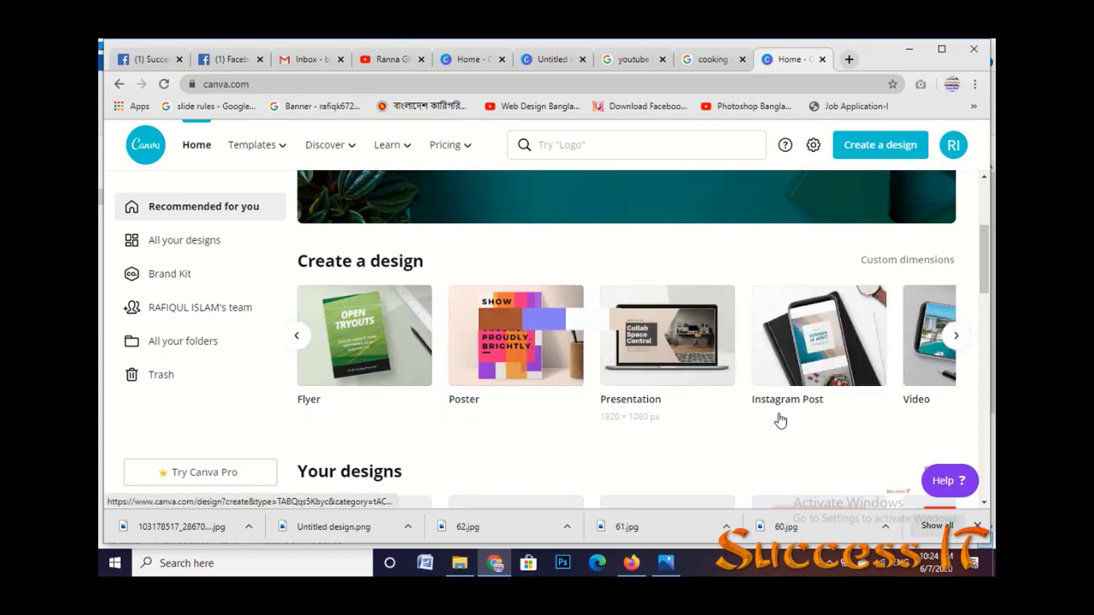
pyautogui.click(955, 335)
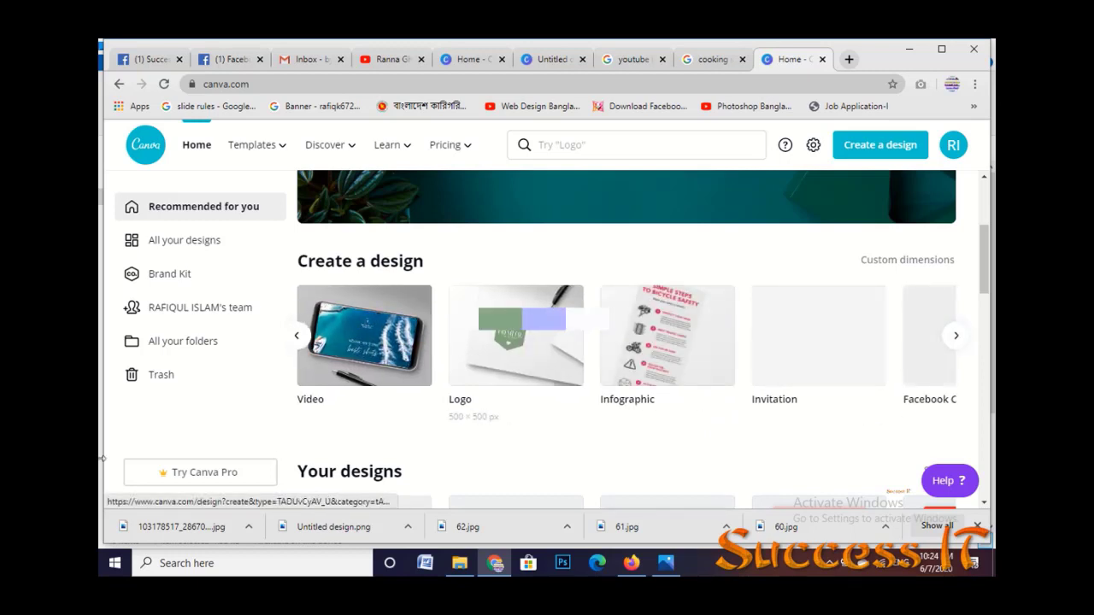
pyautogui.click(954, 335)
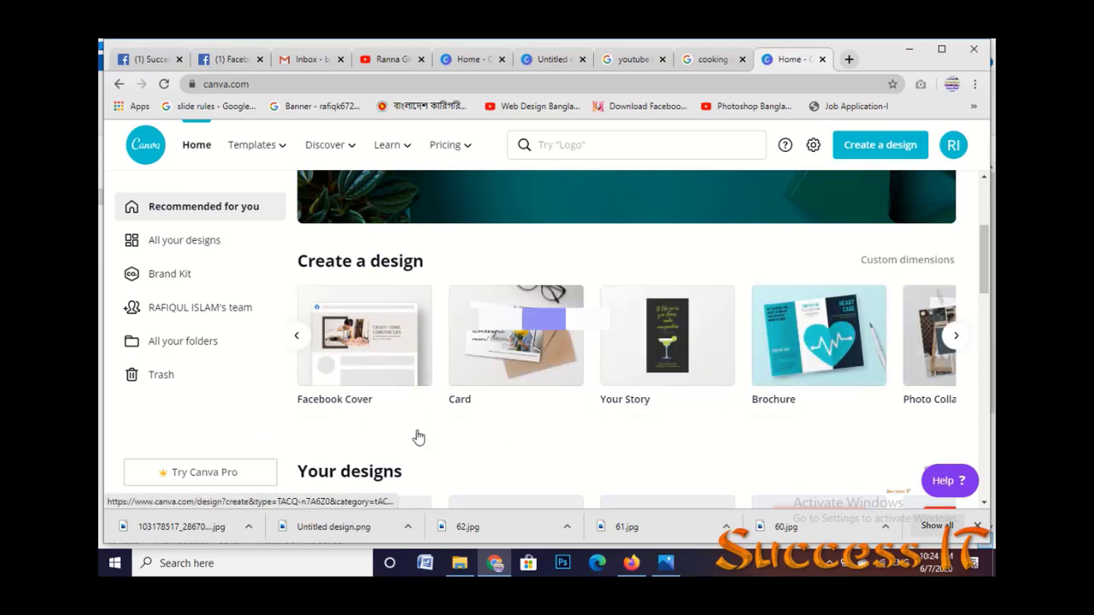
pyautogui.click(955, 336)
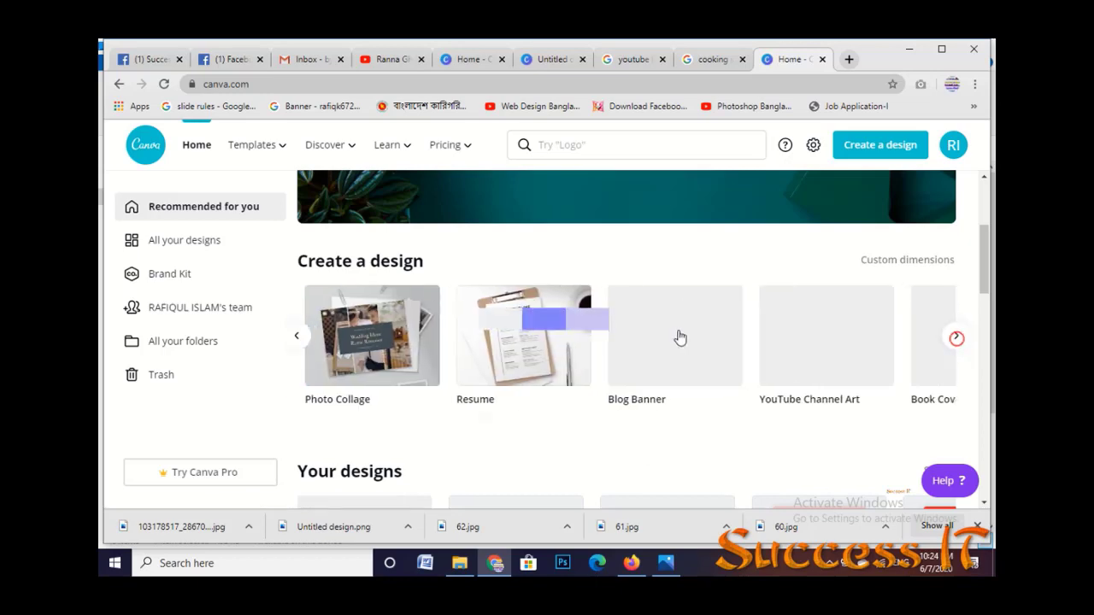
pyautogui.scroll(-5, 650, 368)
pyautogui.scroll(-2, 470, 379)
pyautogui.scroll(-2, 461, 351)
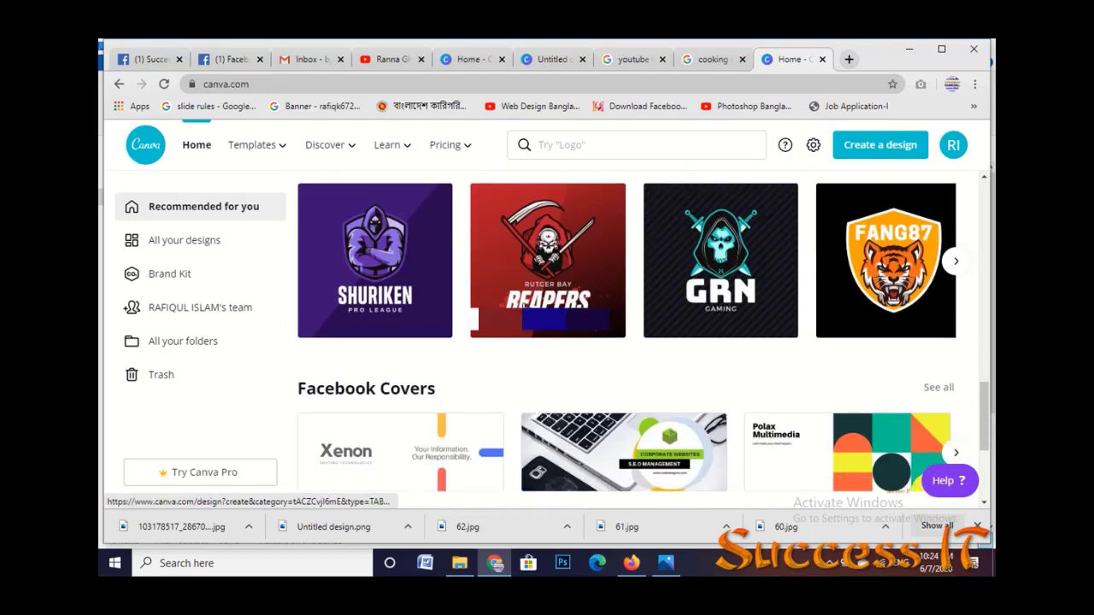
pyautogui.scroll(-2, 636, 393)
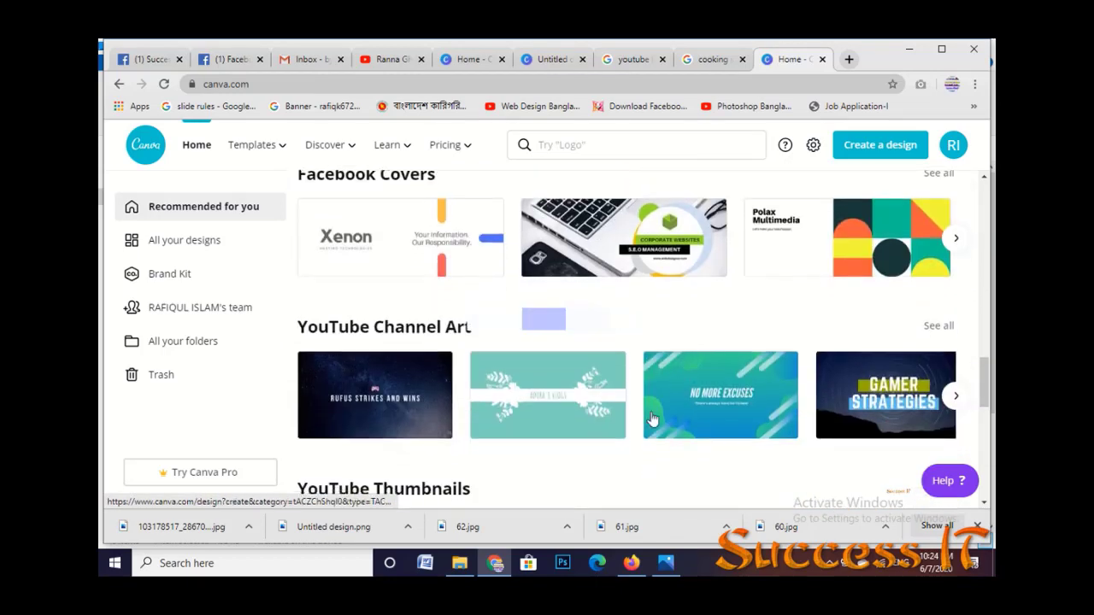
pyautogui.scroll(-2, 872, 293)
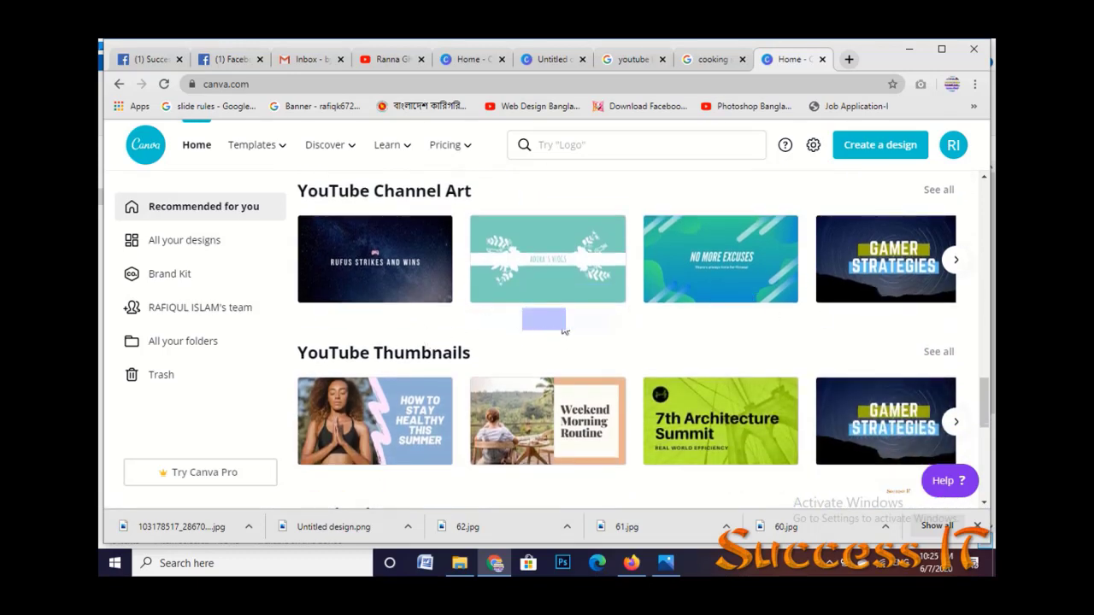
pyautogui.scroll(3, 628, 325)
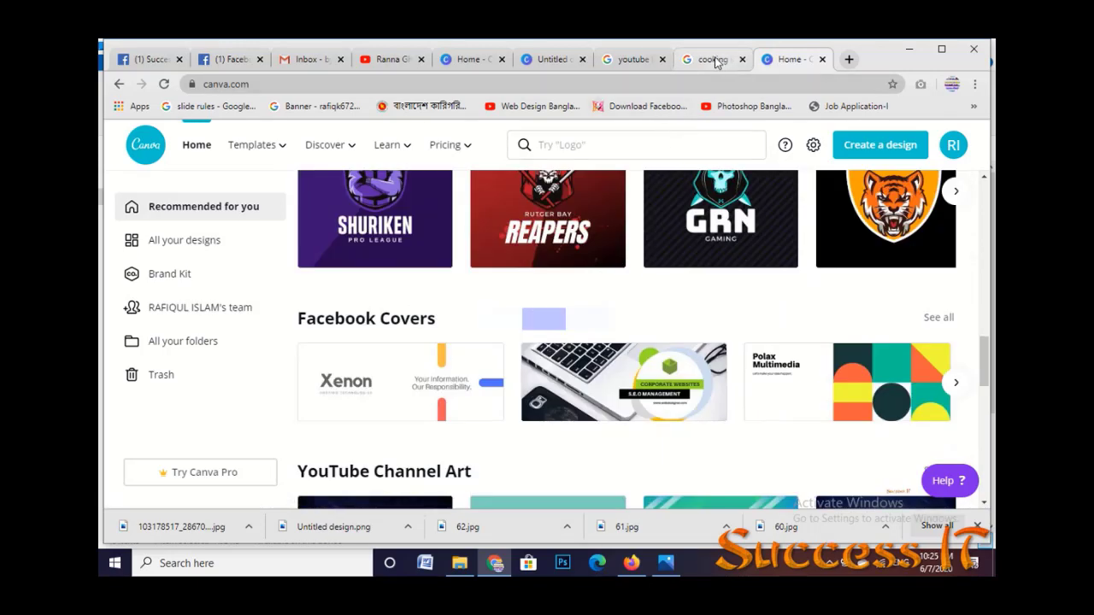
pyautogui.click(714, 59)
# - Change the Google query from 'youtube banner size' to 'facebook banner size' and search
pyautogui.click(634, 60)
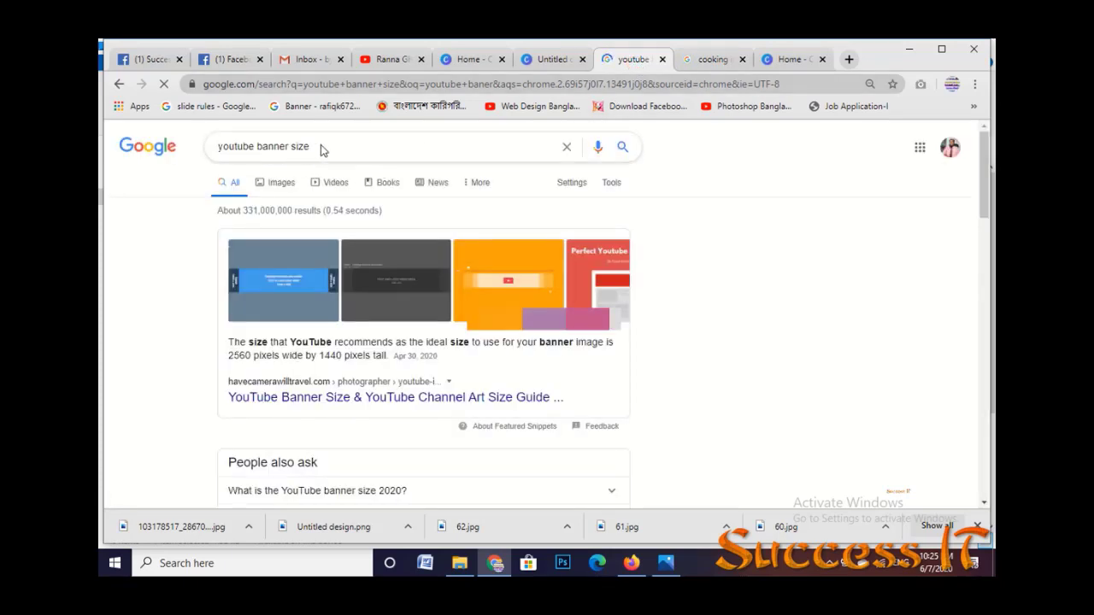
pyautogui.click(318, 149)
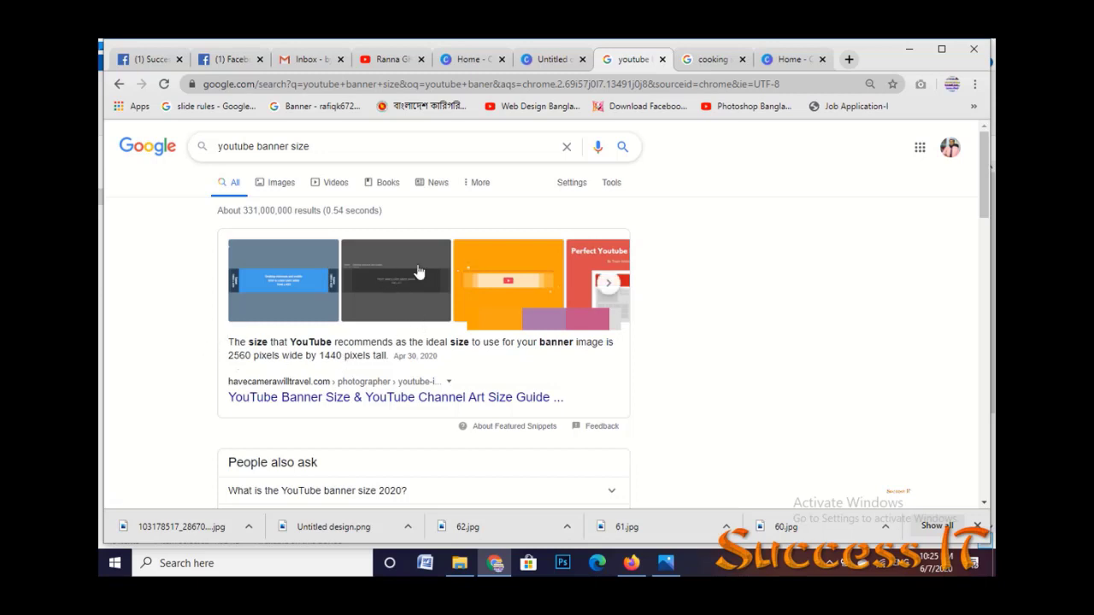
pyautogui.scroll(-1, 551, 278)
pyautogui.scroll(1, 551, 278)
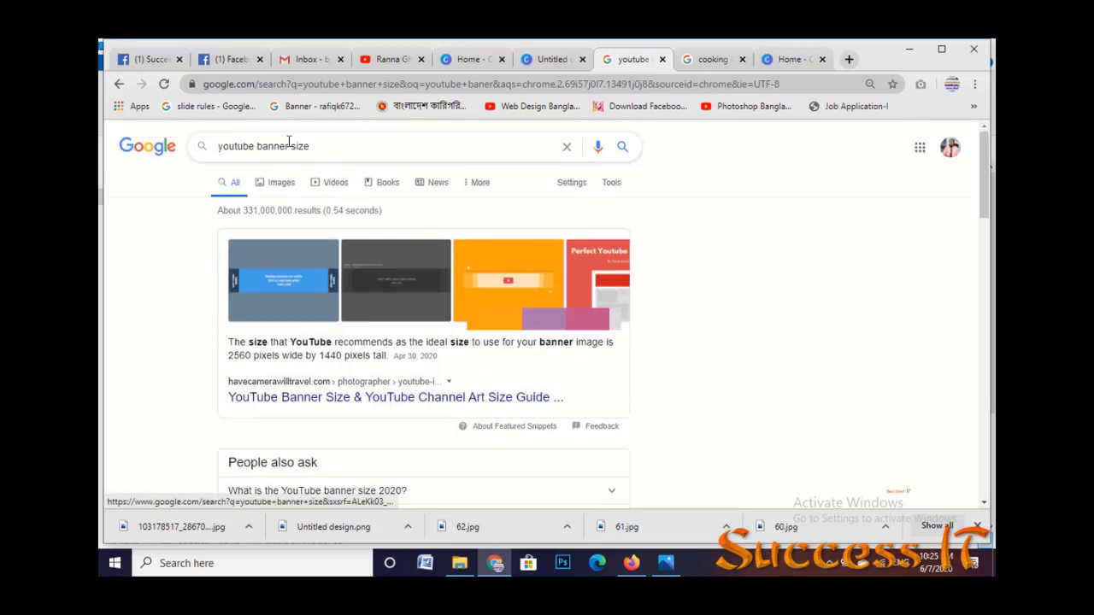
pyautogui.doubleClick(248, 147)
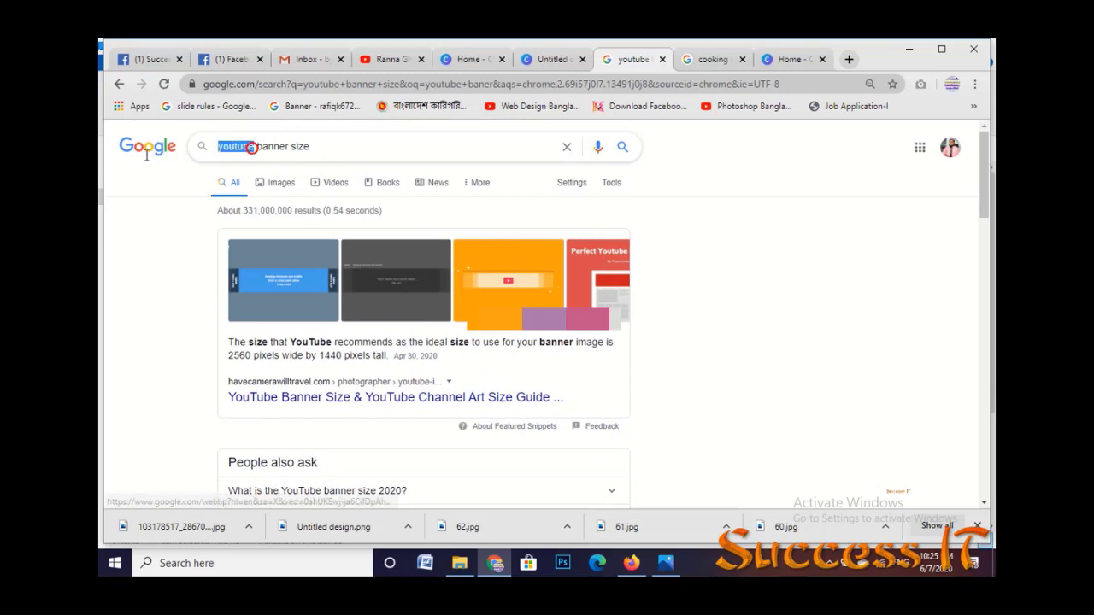
pyautogui.write('fa')
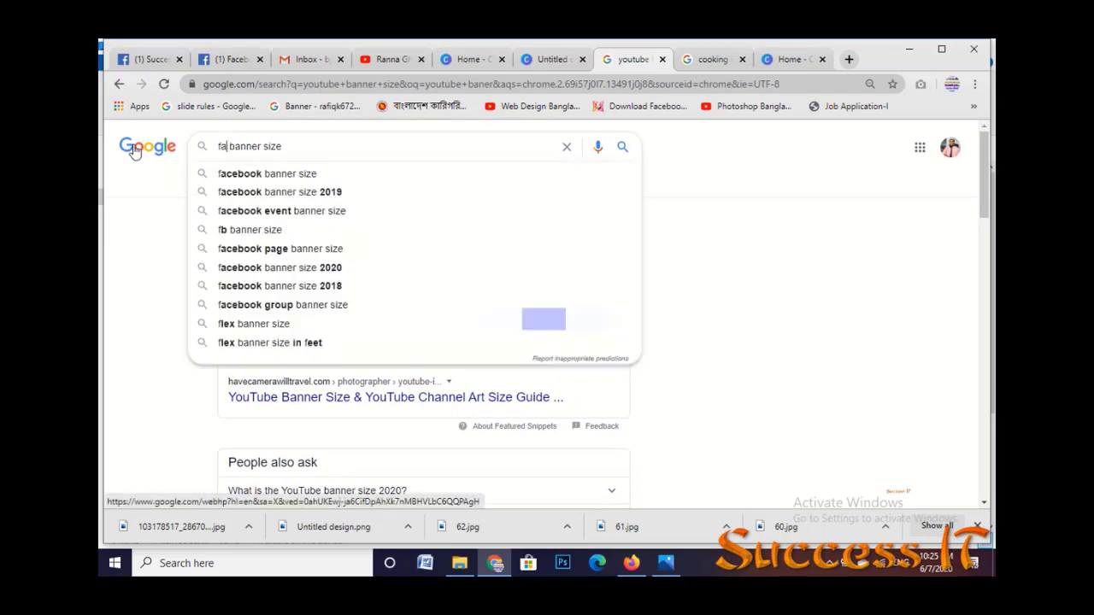
pyautogui.write('ce')
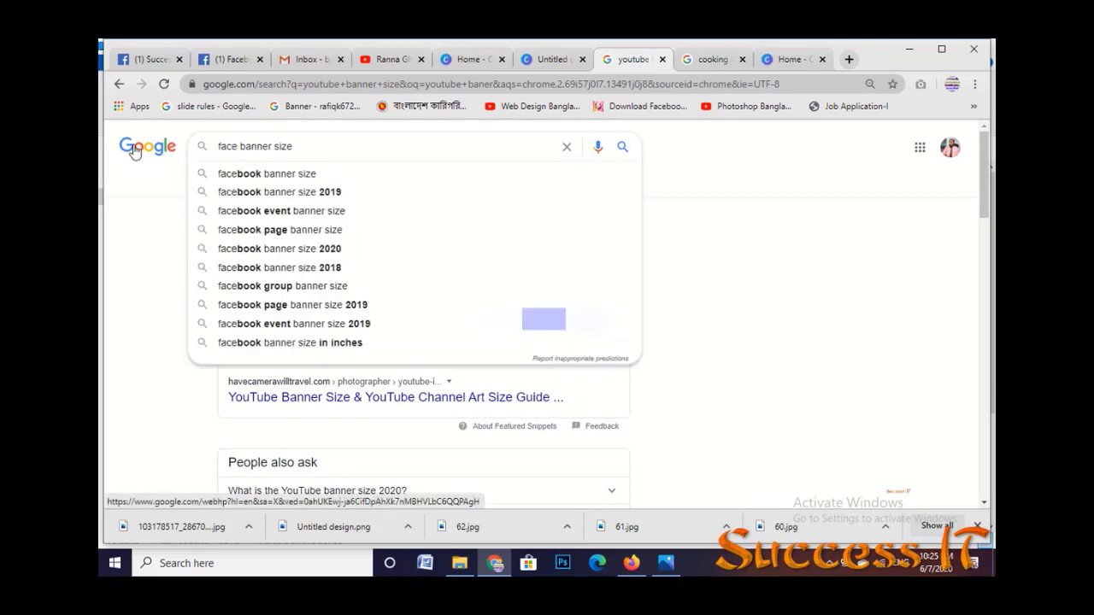
pyautogui.write('book')
pyautogui.press('Return')
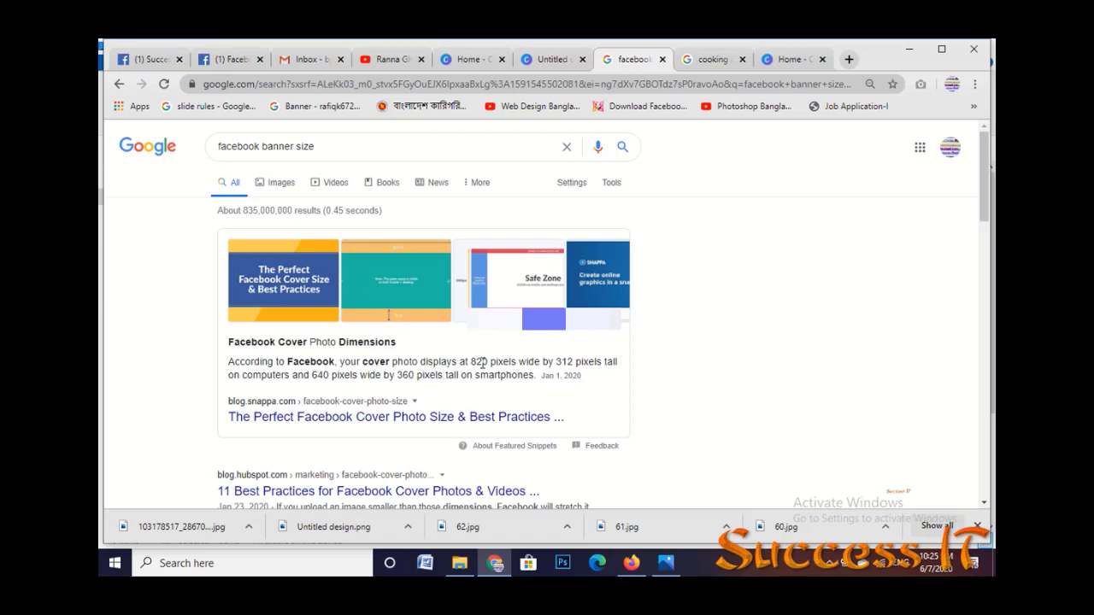
pyautogui.moveTo(510, 282)
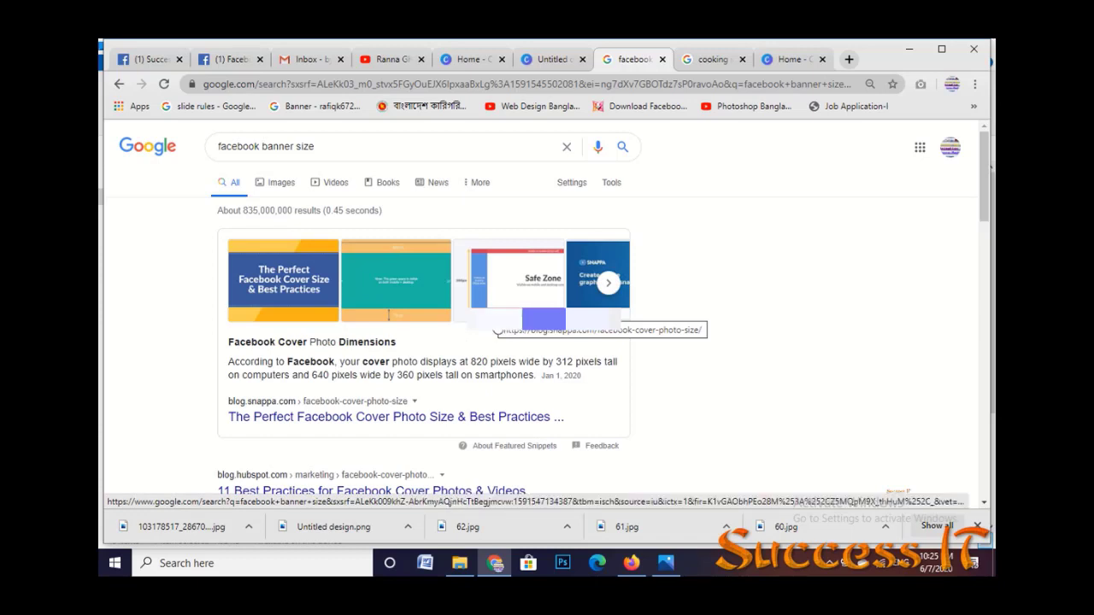
# - View the Facebook cover size image result, then go to the Canva home page
pyautogui.click(500, 332)
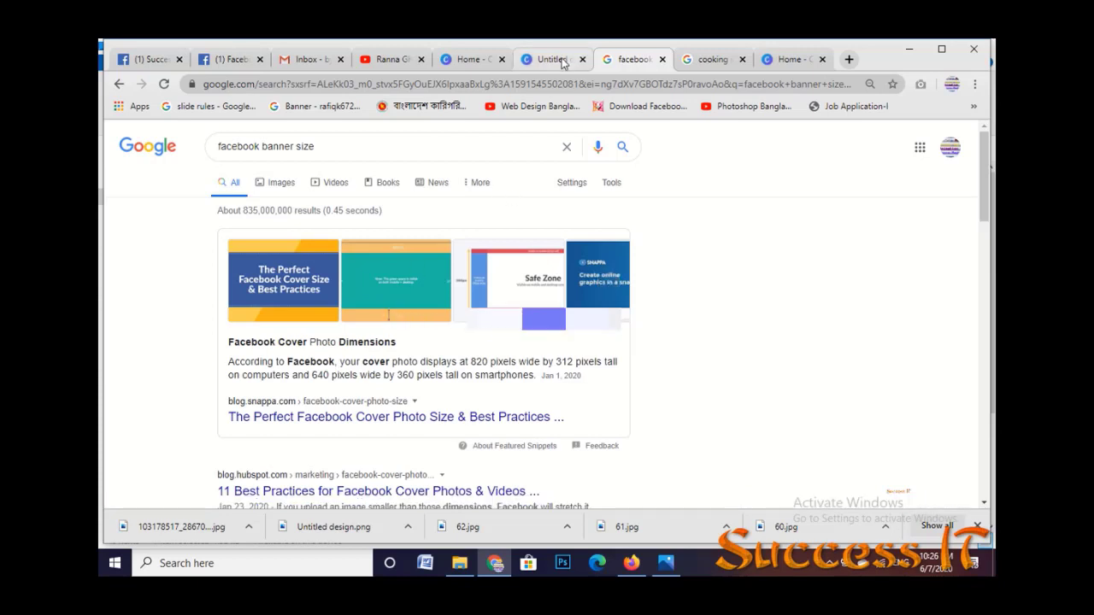
pyautogui.click(564, 60)
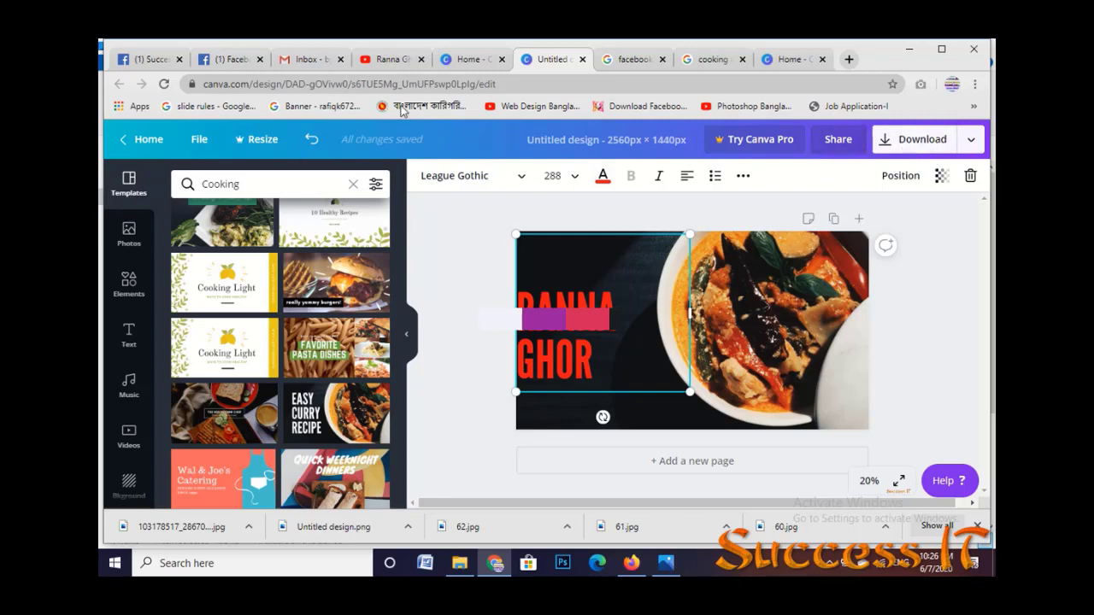
pyautogui.click(470, 59)
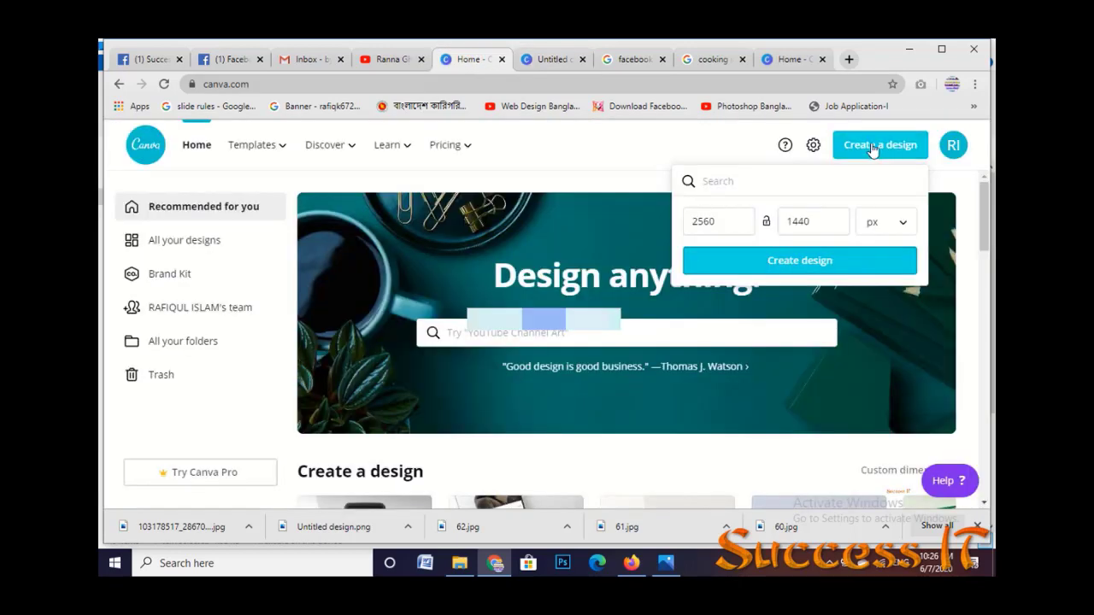
# - Clear the 2560 width and 1440 height from Canva's custom-size fields
pyautogui.click(817, 209)
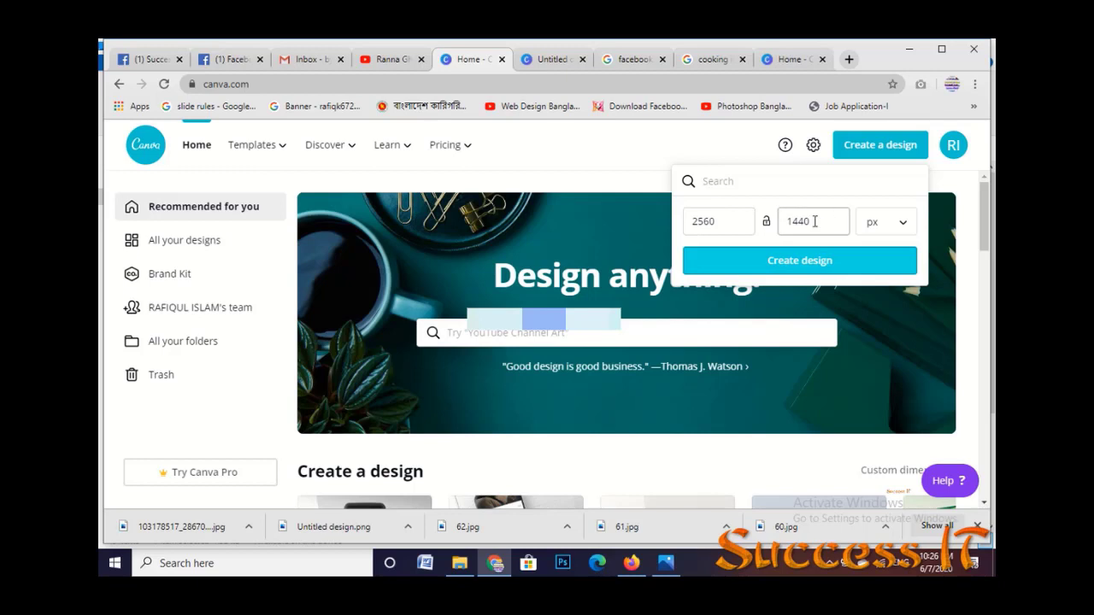
pyautogui.click(721, 221)
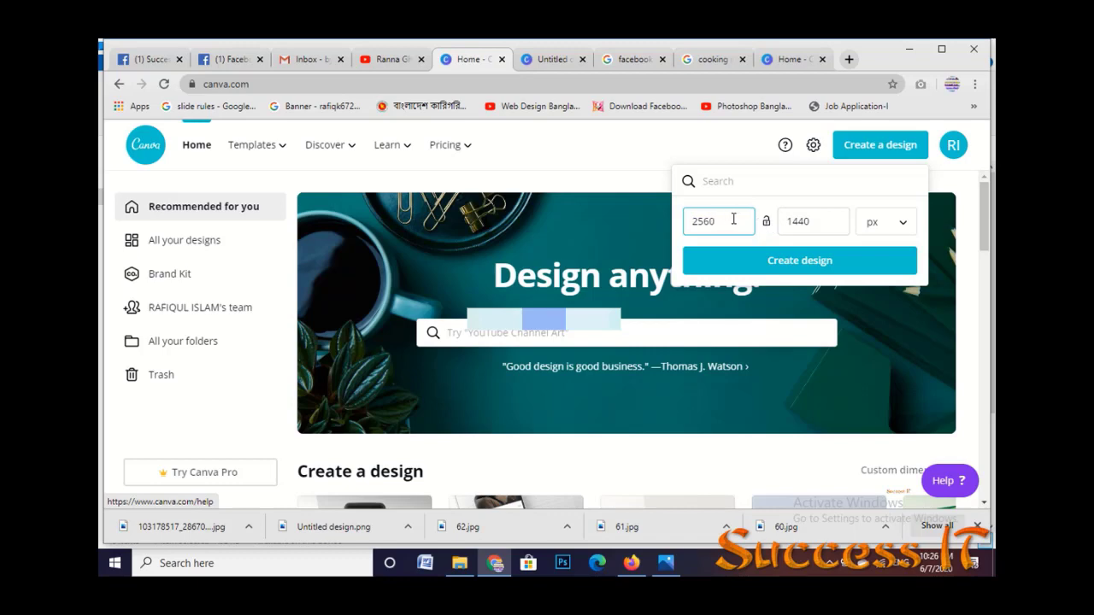
pyautogui.click(813, 222)
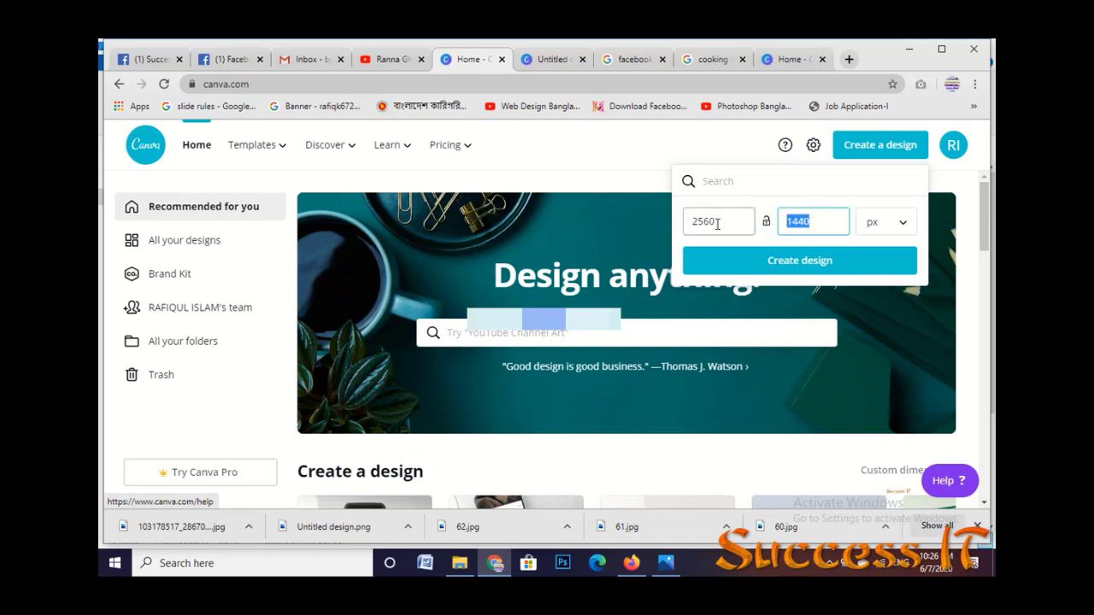
pyautogui.click(716, 221)
pyautogui.press('BackSpace')
pyautogui.press('BackSpace')
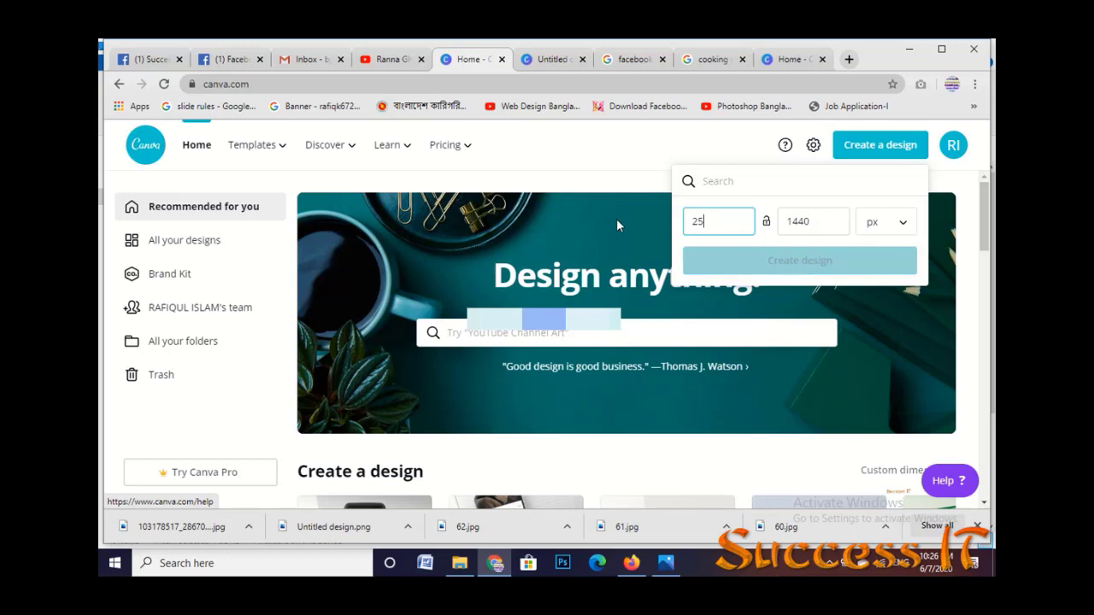
pyautogui.press('BackSpace')
pyautogui.press('BackSpace')
pyautogui.click(813, 221)
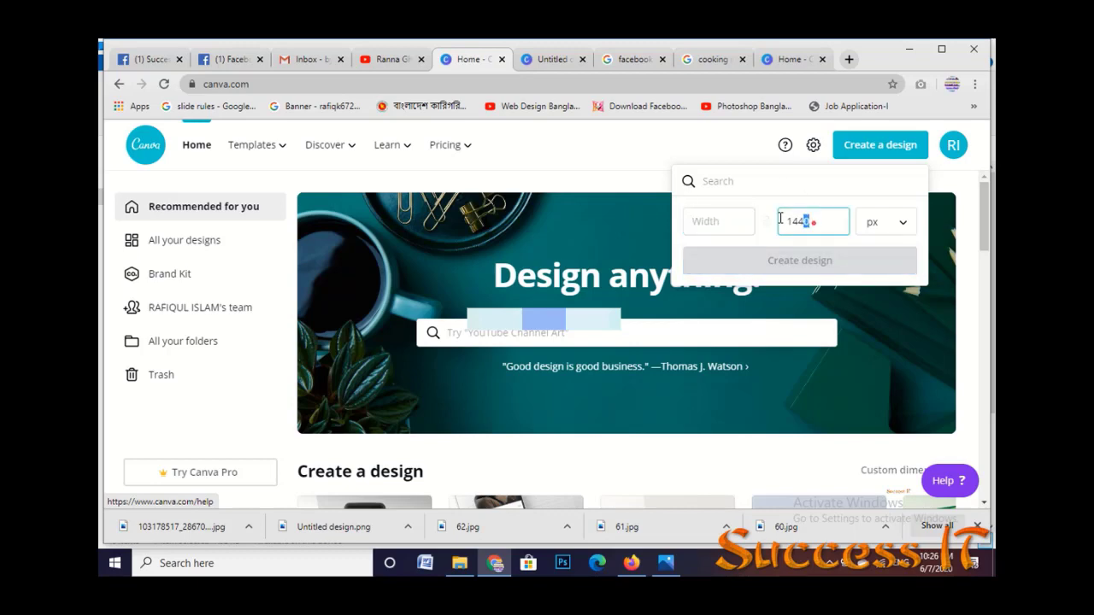
pyautogui.press('BackSpace')
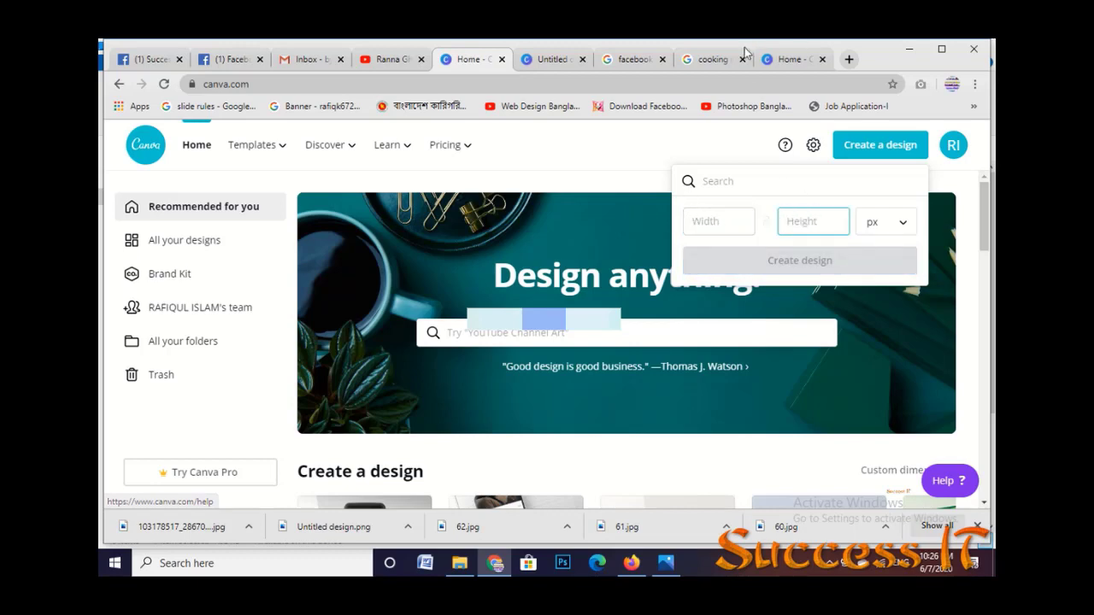
pyautogui.click(635, 59)
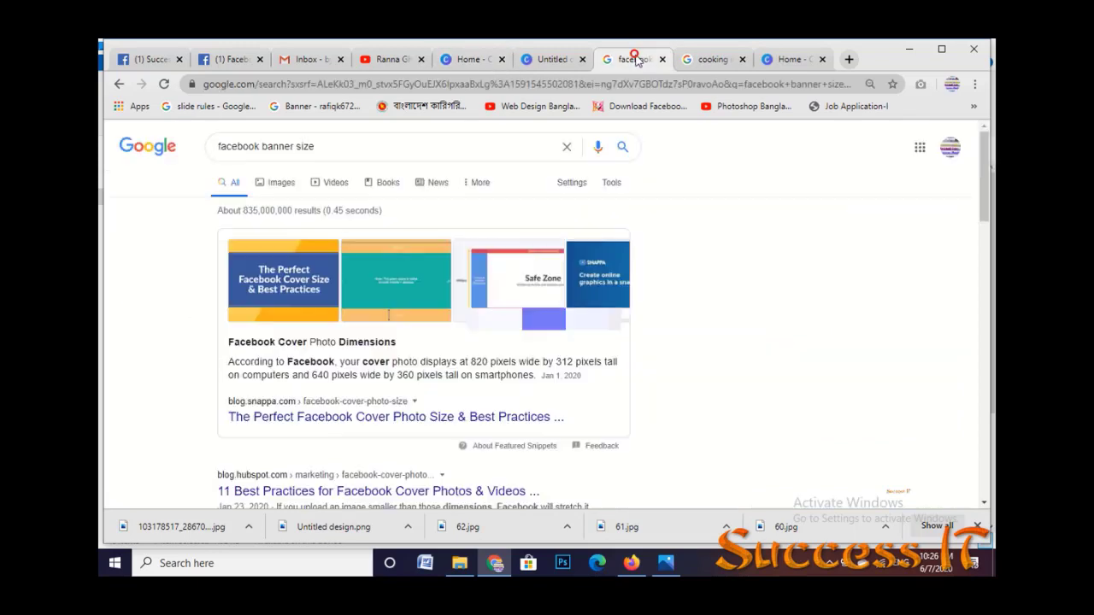
# - Search Google for 'youtube thumbnail size' to find the 1280x720 recommendation
pyautogui.click(258, 146)
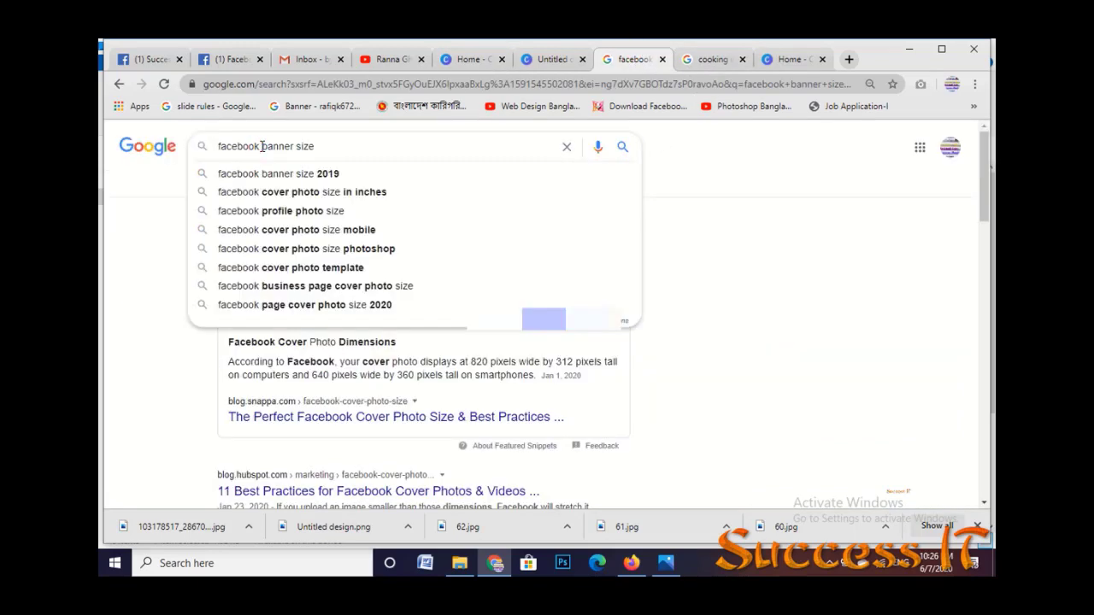
pyautogui.moveTo(260, 147); pyautogui.dragTo(190, 148)
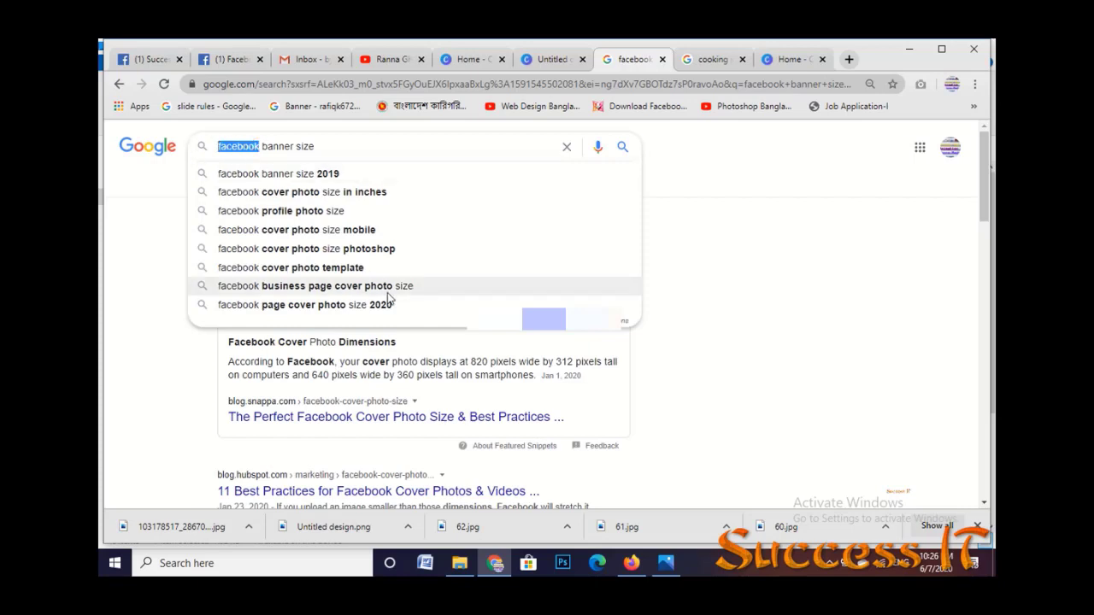
pyautogui.write('you')
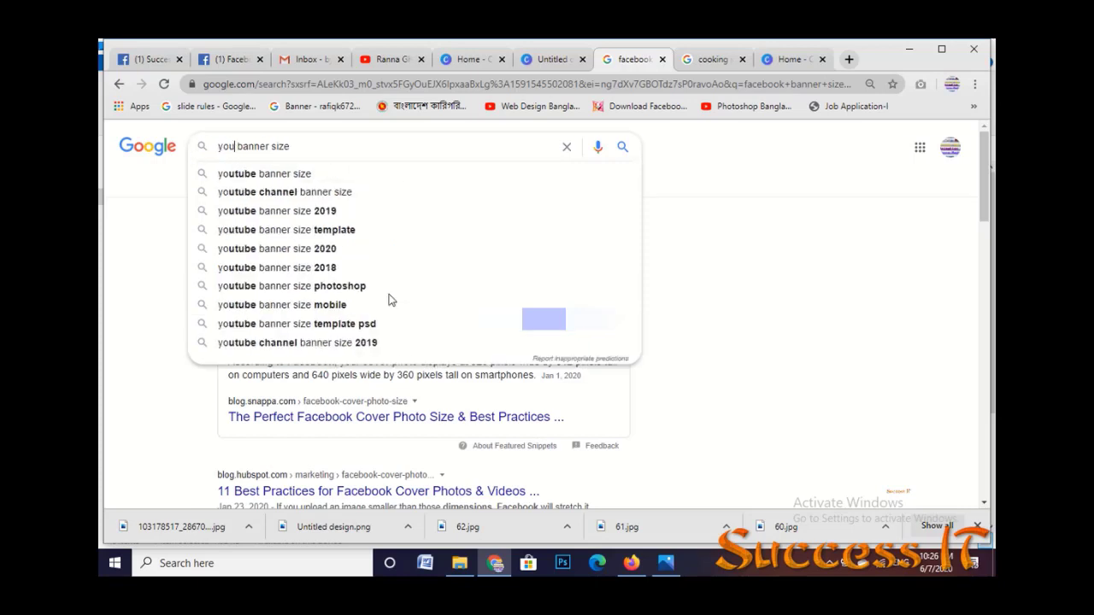
pyautogui.write('tube')
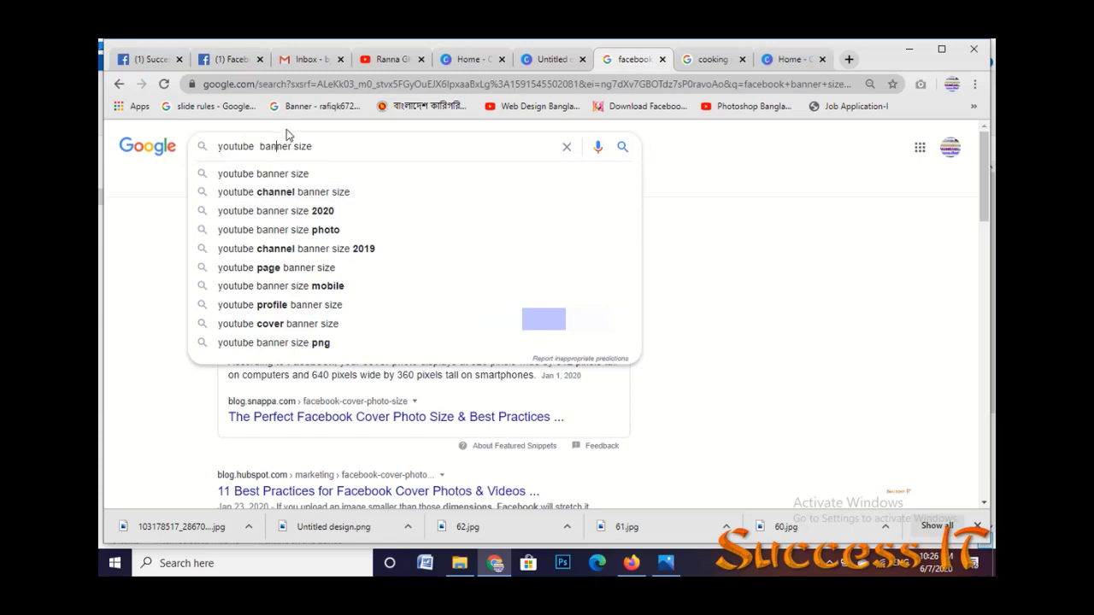
pyautogui.doubleClick(289, 147)
pyautogui.write('th')
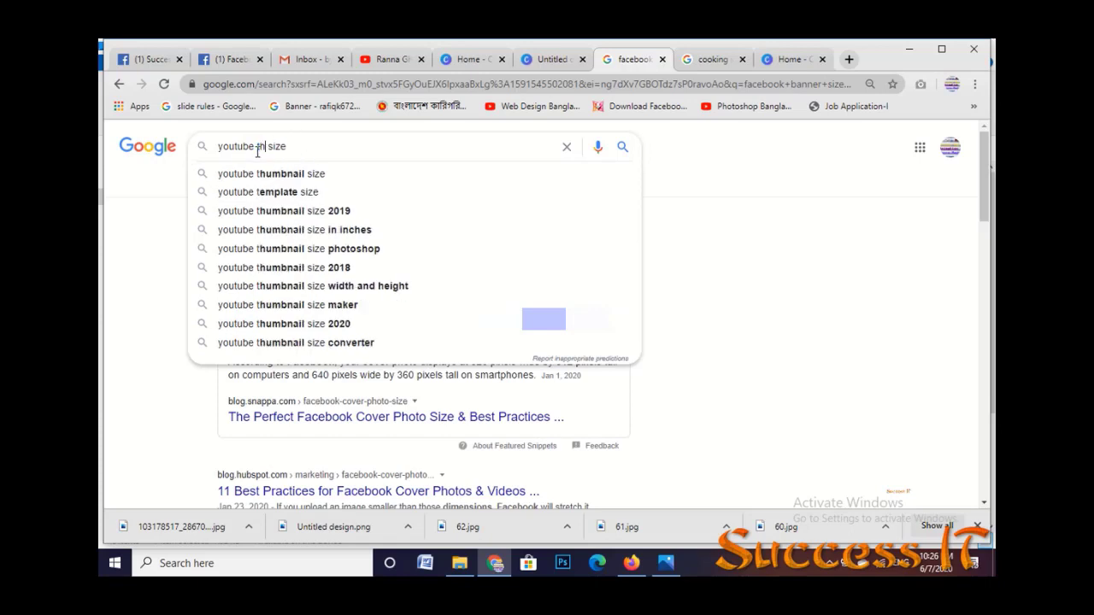
pyautogui.write('um')
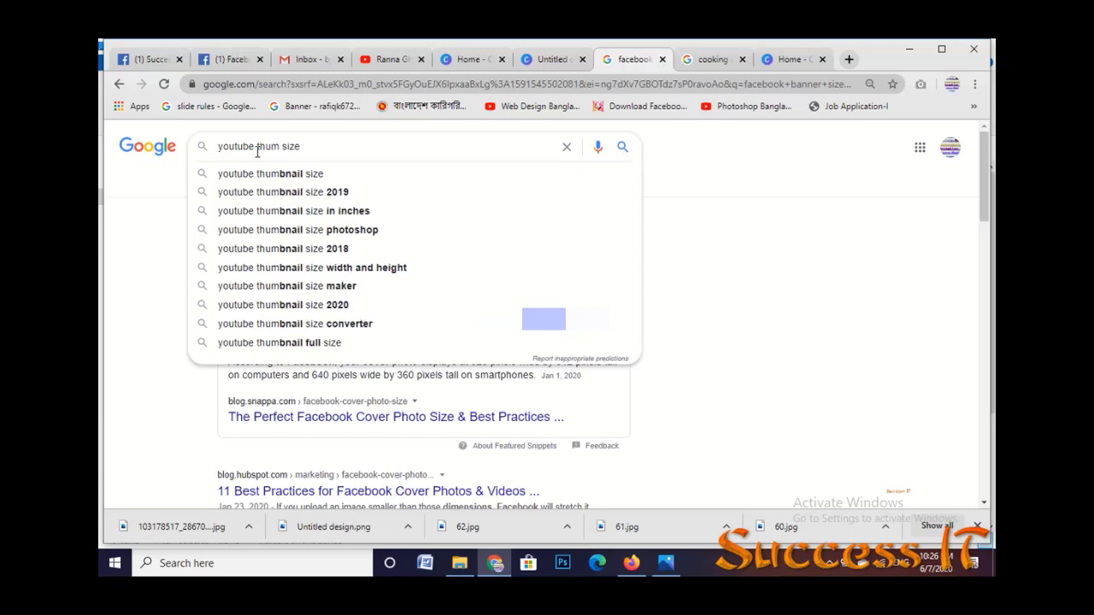
pyautogui.click(304, 174)
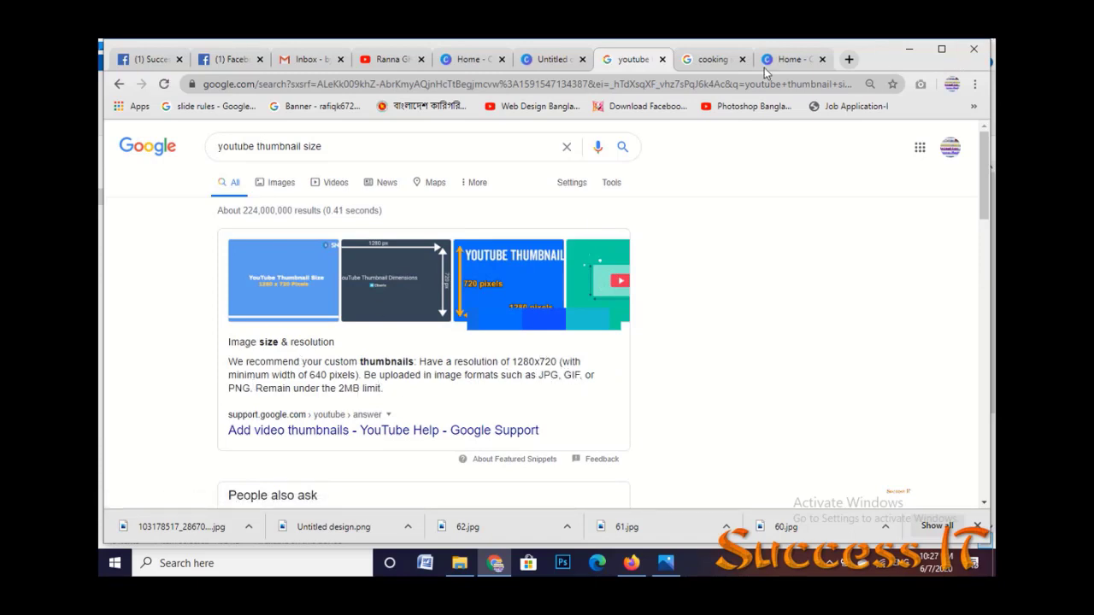
pyautogui.click(556, 59)
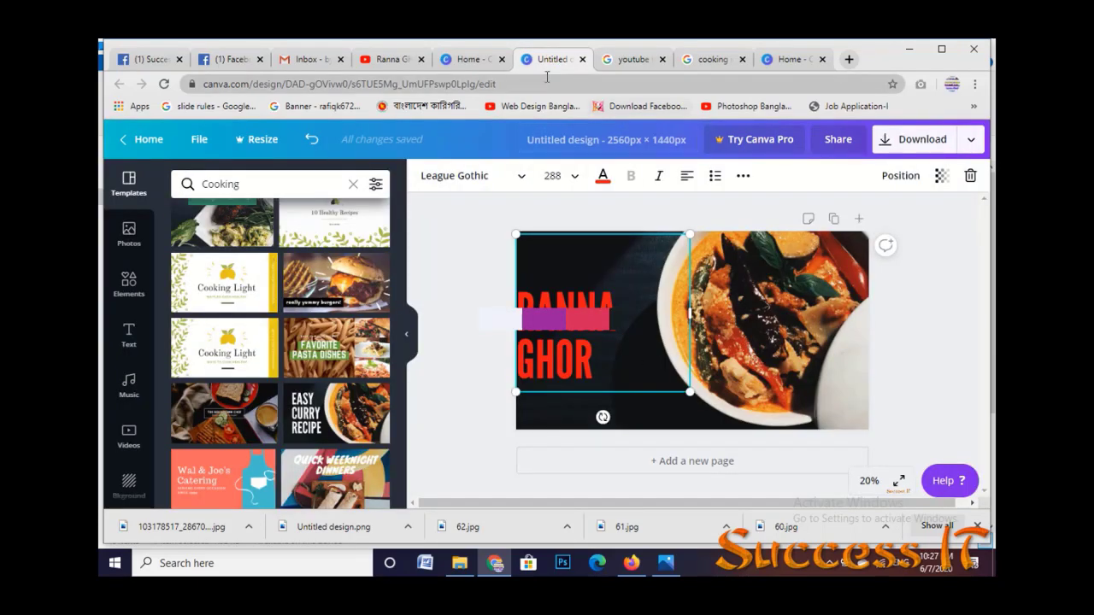
# - Create a custom 1280 × 720 px design from the Canva home page
pyautogui.click(473, 59)
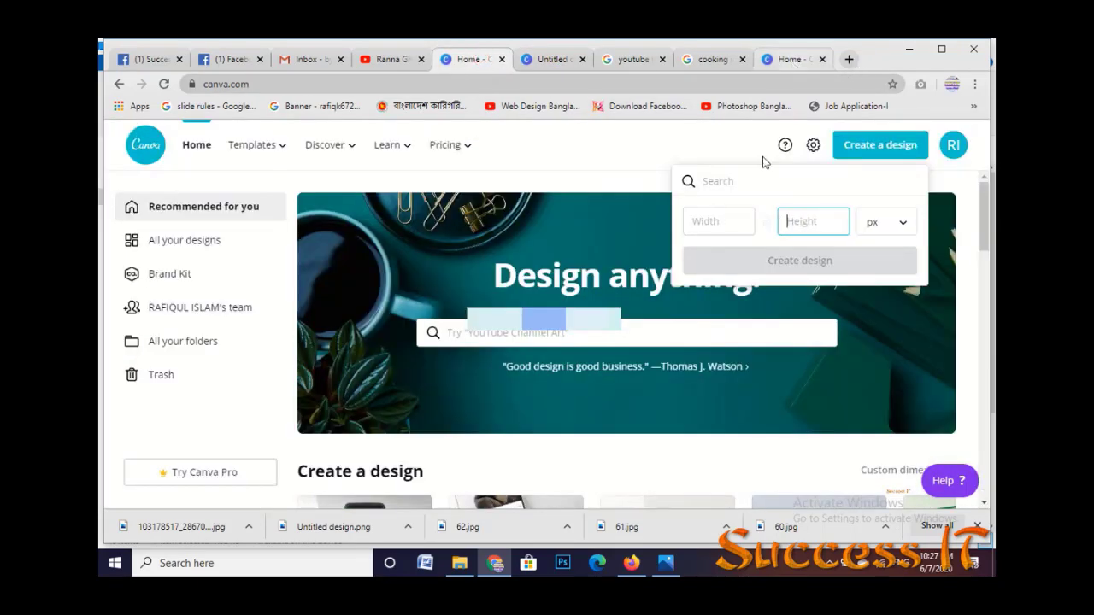
pyautogui.click(712, 220)
pyautogui.write('1280')
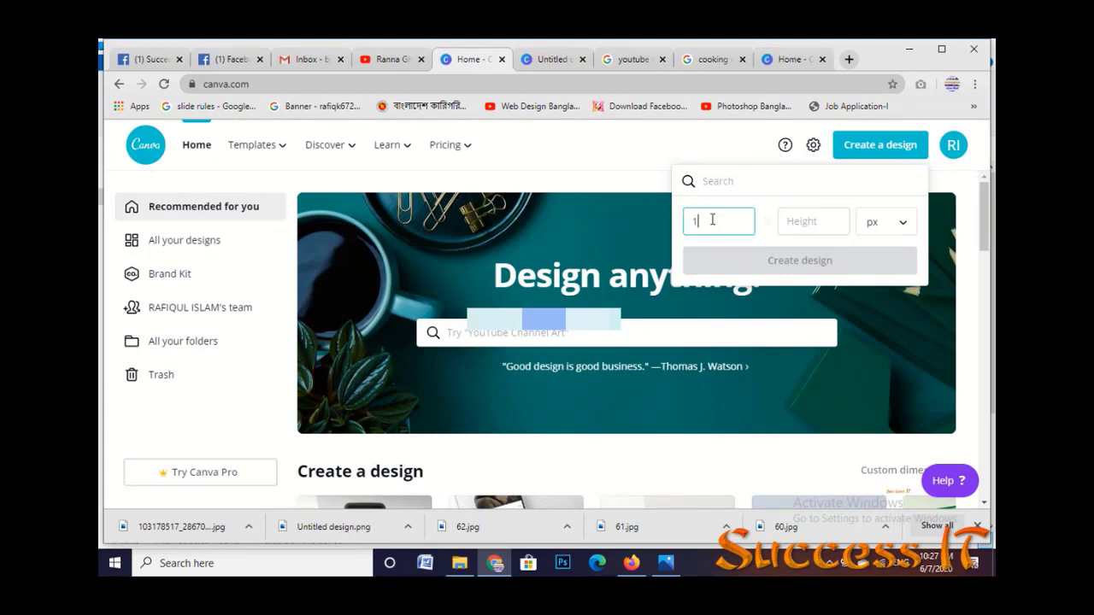
pyautogui.click(800, 219)
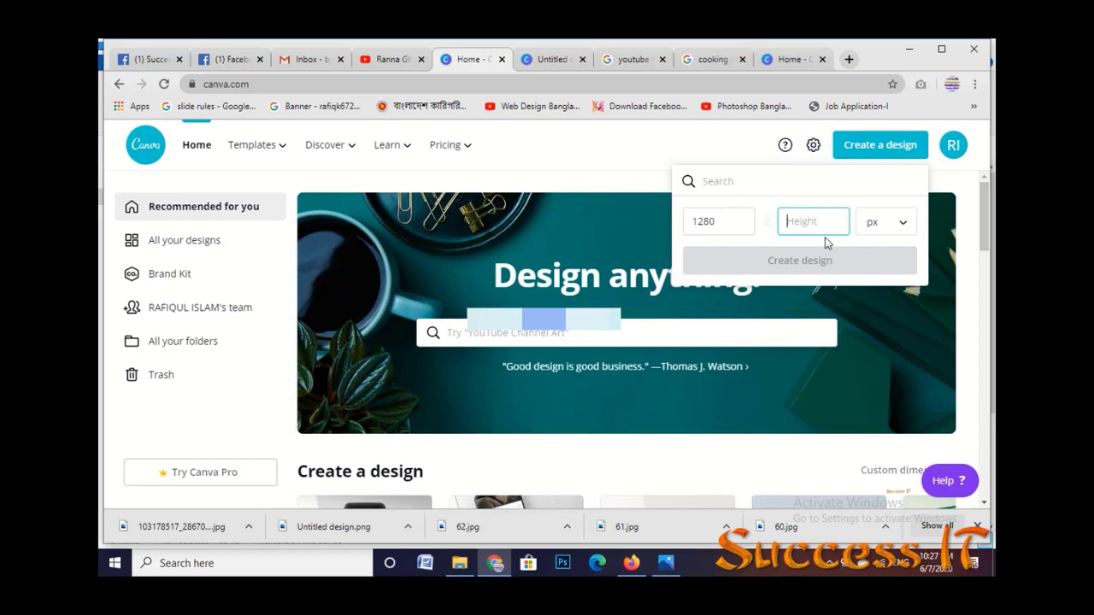
pyautogui.write('720')
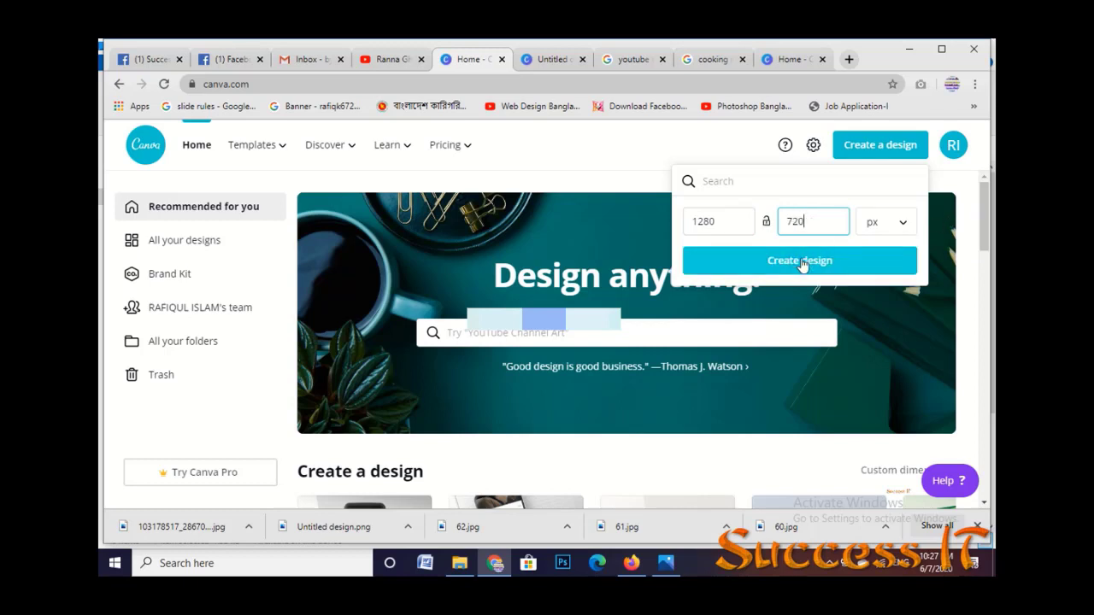
pyautogui.click(798, 261)
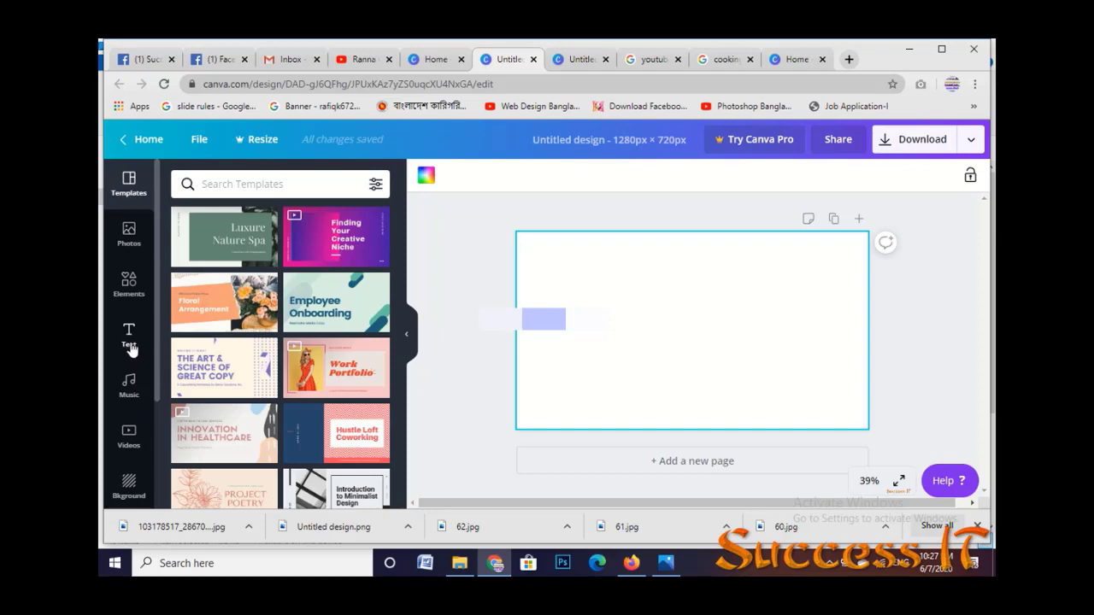
# - Add the landscape grid element from Elements to the page
pyautogui.click(129, 284)
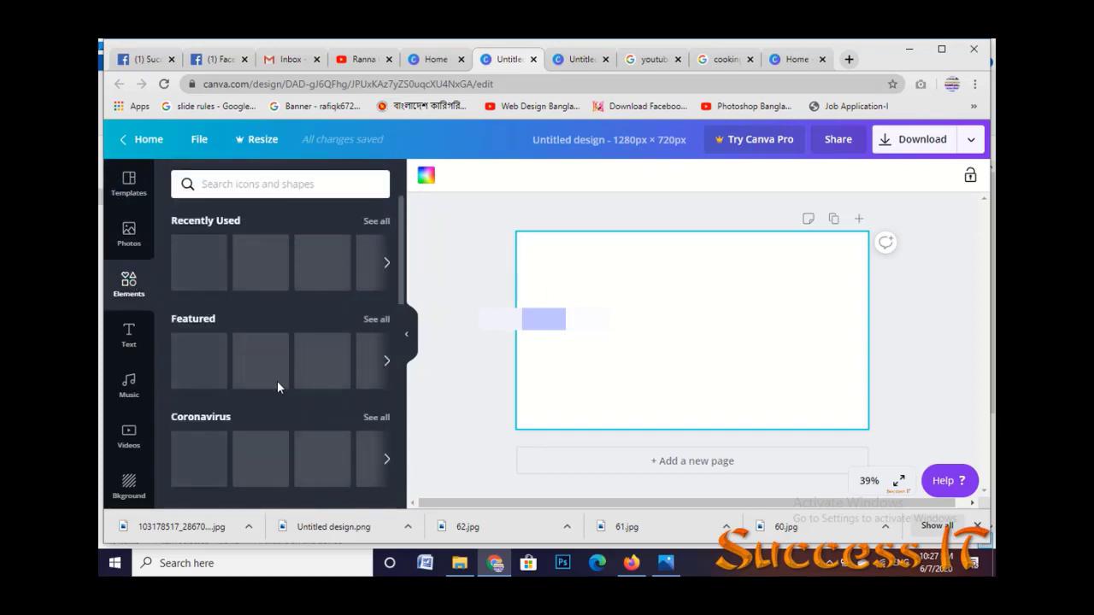
pyautogui.moveTo(261, 362)
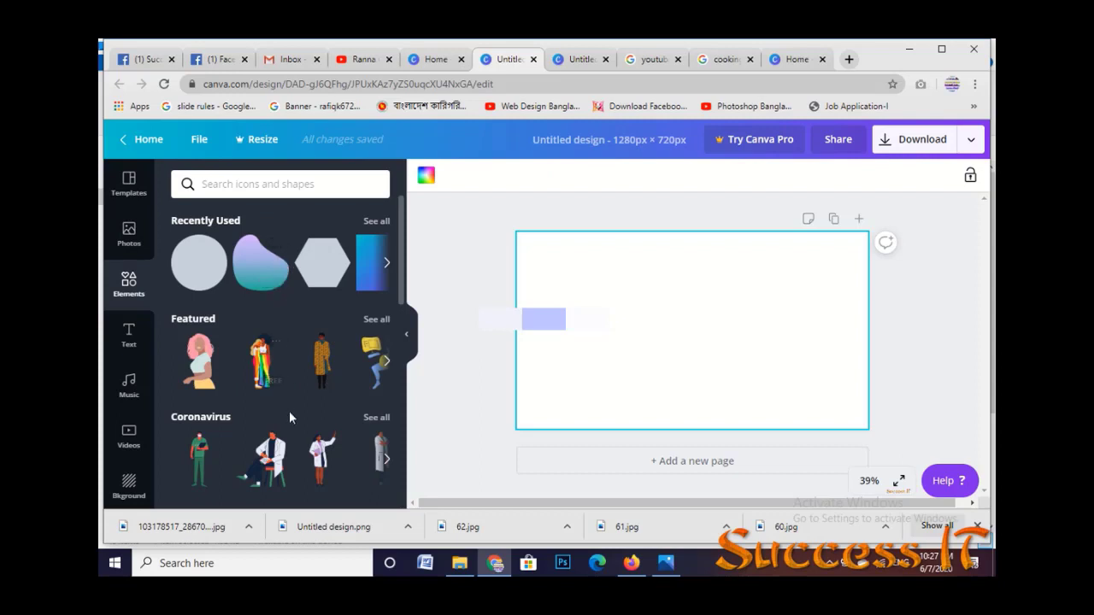
pyautogui.scroll(-3, 266, 329)
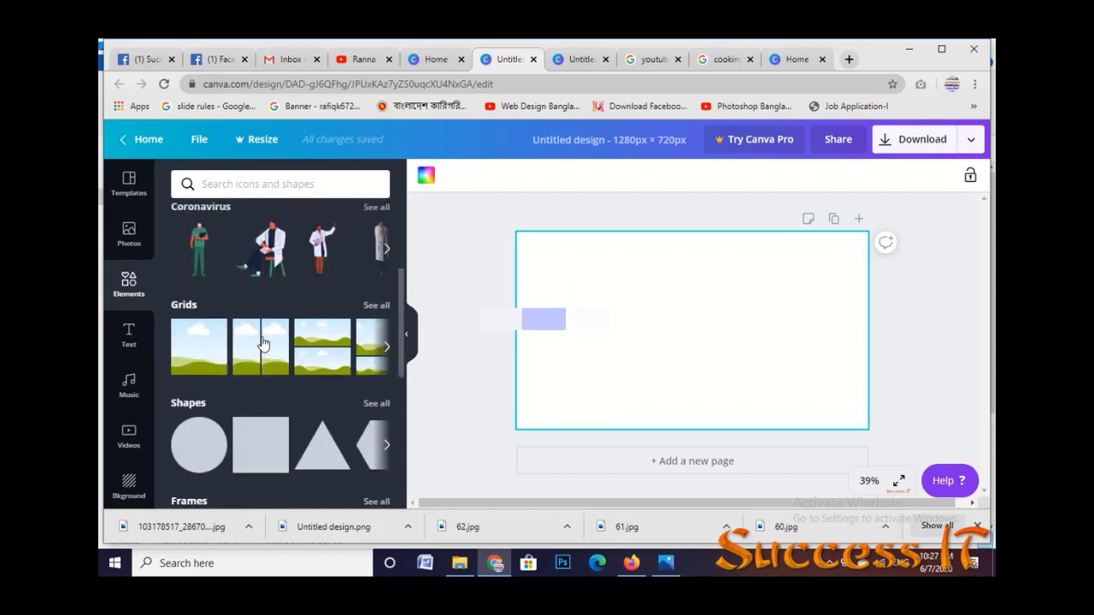
pyautogui.click(214, 224)
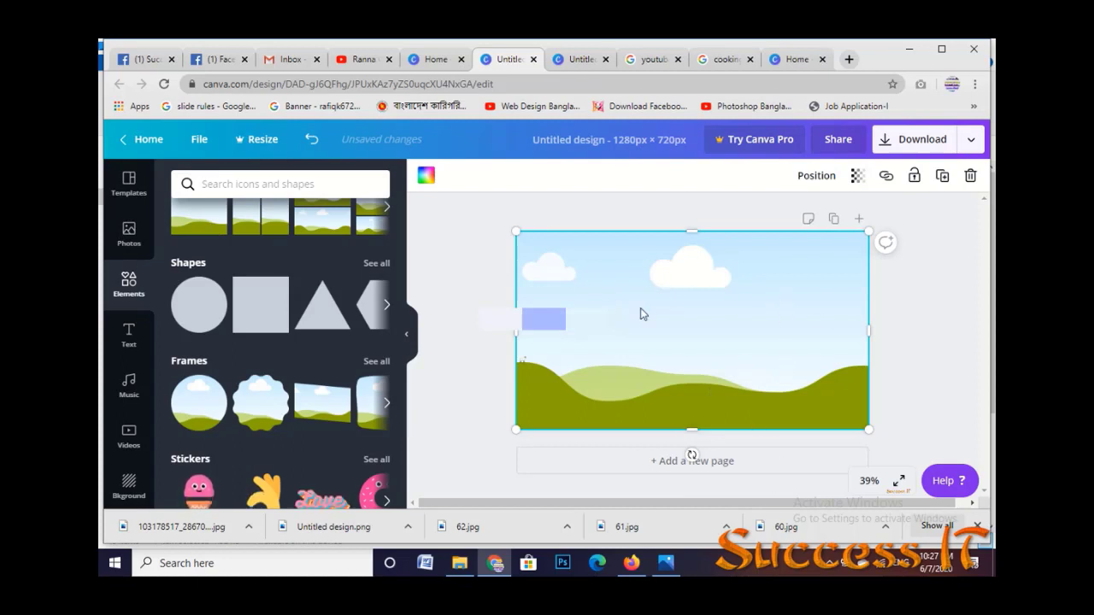
pyautogui.click(426, 175)
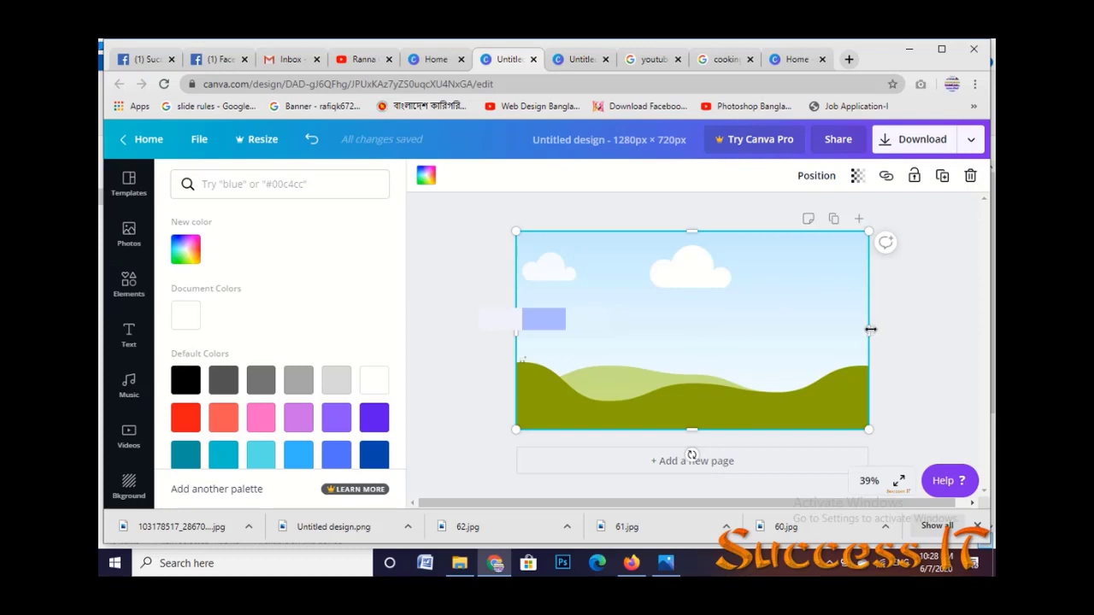
# - Resize the landscape to 1280 × 720 and rotate it to 53°
pyautogui.moveTo(859, 333)
pyautogui.mouseDown()
pyautogui.moveTo(906, 317)
pyautogui.moveTo(867, 323)
pyautogui.mouseUp()
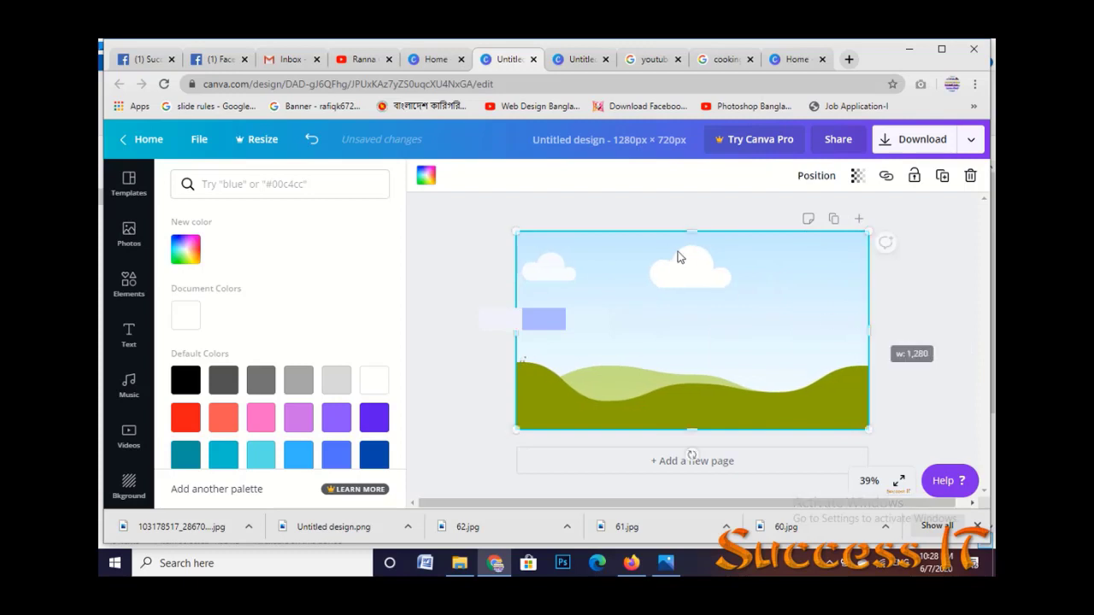
pyautogui.moveTo(698, 252); pyautogui.dragTo(701, 230)
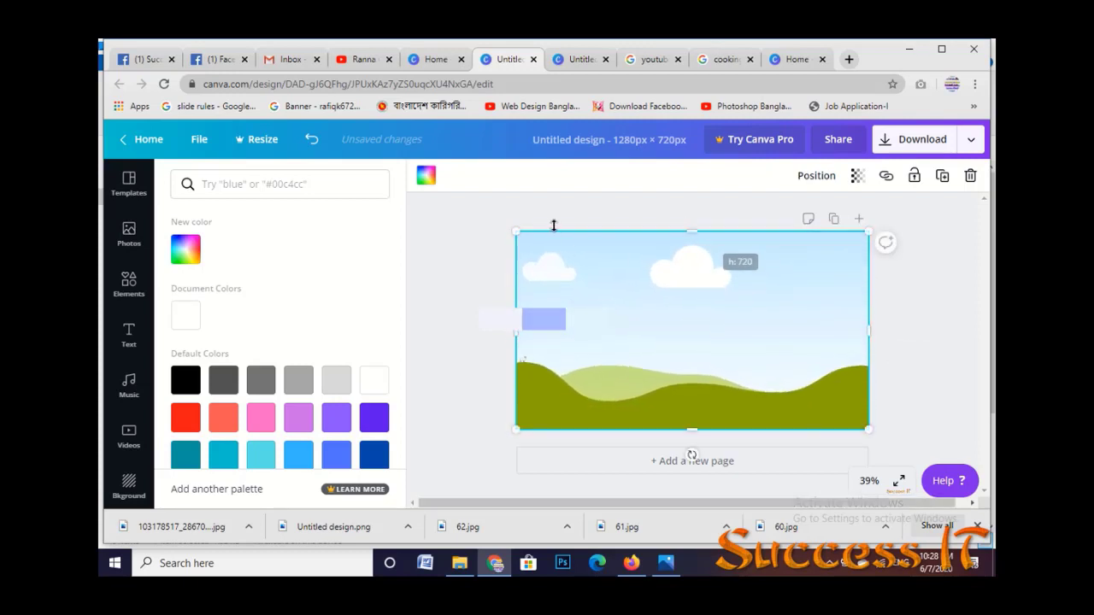
pyautogui.moveTo(520, 232)
pyautogui.mouseDown()
pyautogui.moveTo(594, 281)
pyautogui.moveTo(517, 231)
pyautogui.mouseUp()
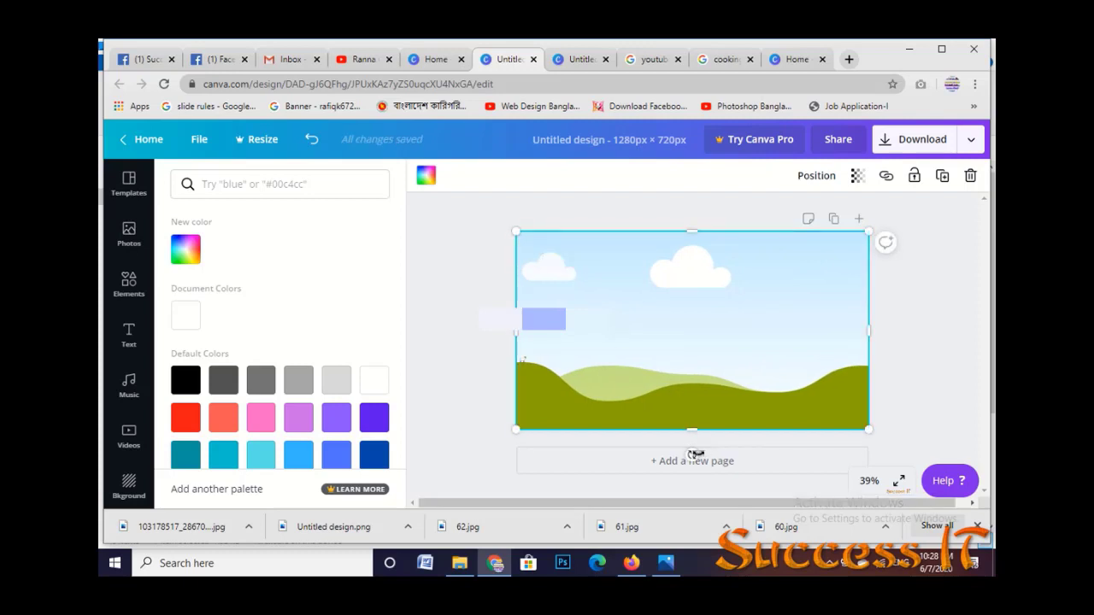
pyautogui.moveTo(694, 455)
pyautogui.mouseDown()
pyautogui.moveTo(583, 367)
pyautogui.moveTo(609, 401)
pyautogui.mouseUp()
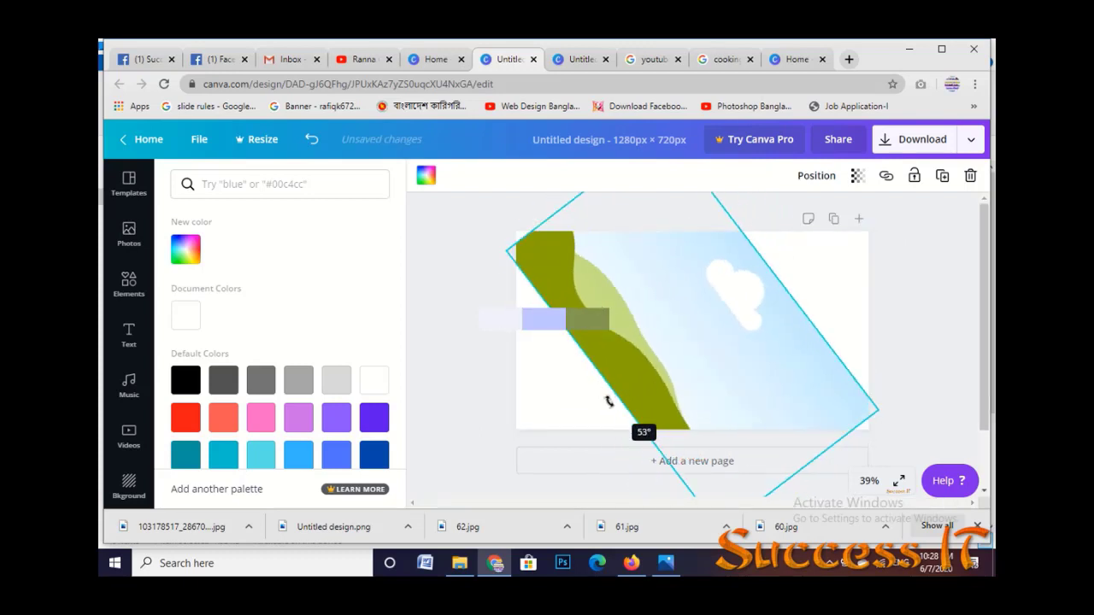
pyautogui.moveTo(706, 352)
pyautogui.mouseDown()
pyautogui.moveTo(616, 350)
pyautogui.moveTo(640, 382)
pyautogui.mouseUp()
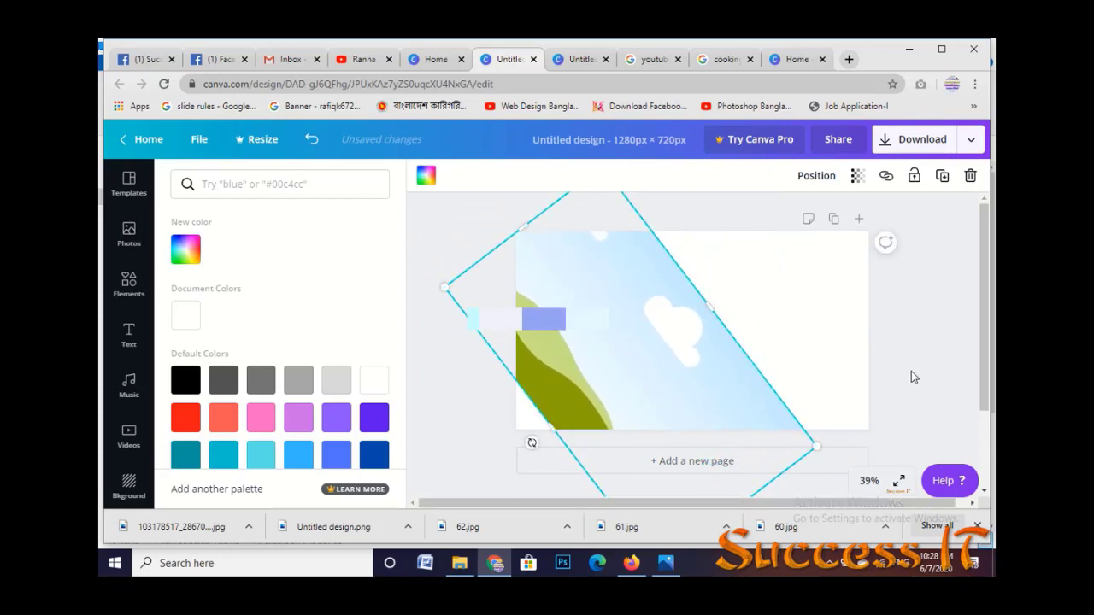
pyautogui.click(634, 318)
pyautogui.moveTo(543, 460); pyautogui.dragTo(635, 510)
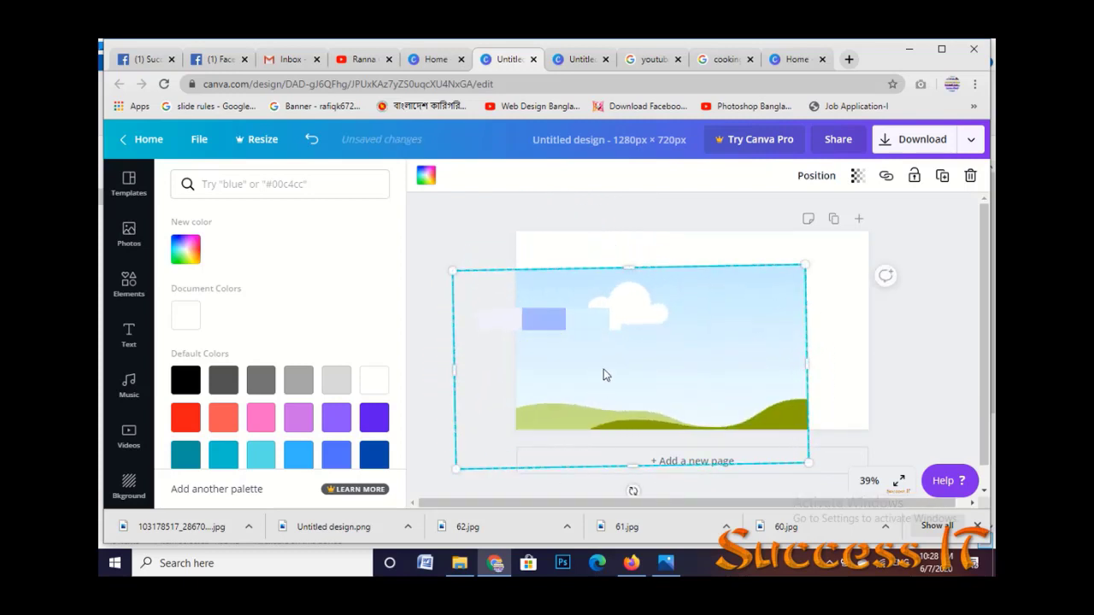
pyautogui.moveTo(614, 352); pyautogui.dragTo(678, 311)
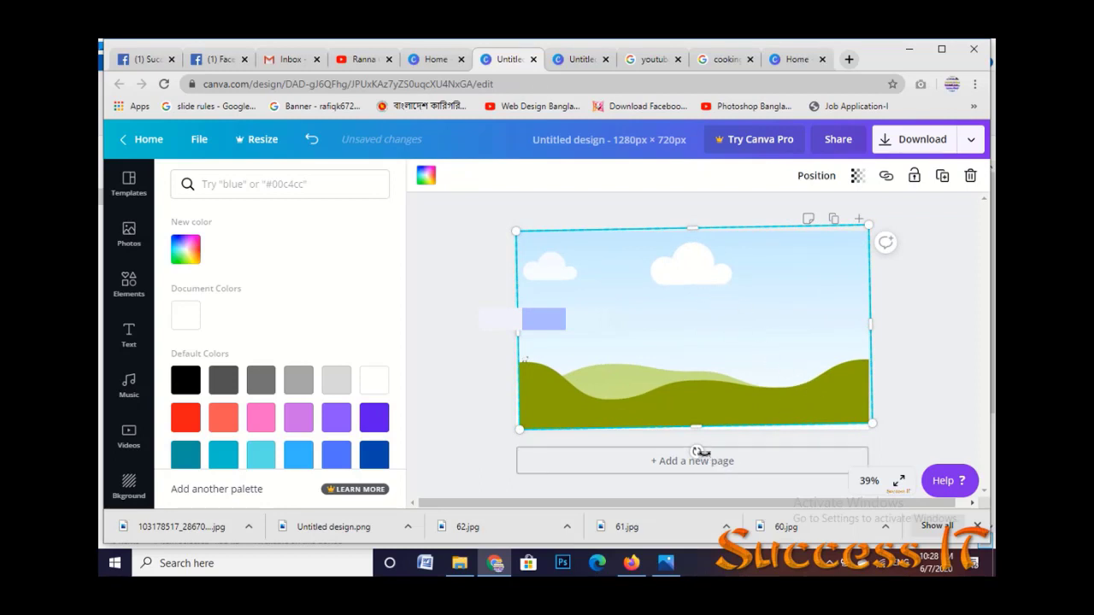
pyautogui.moveTo(699, 451); pyautogui.dragTo(706, 453)
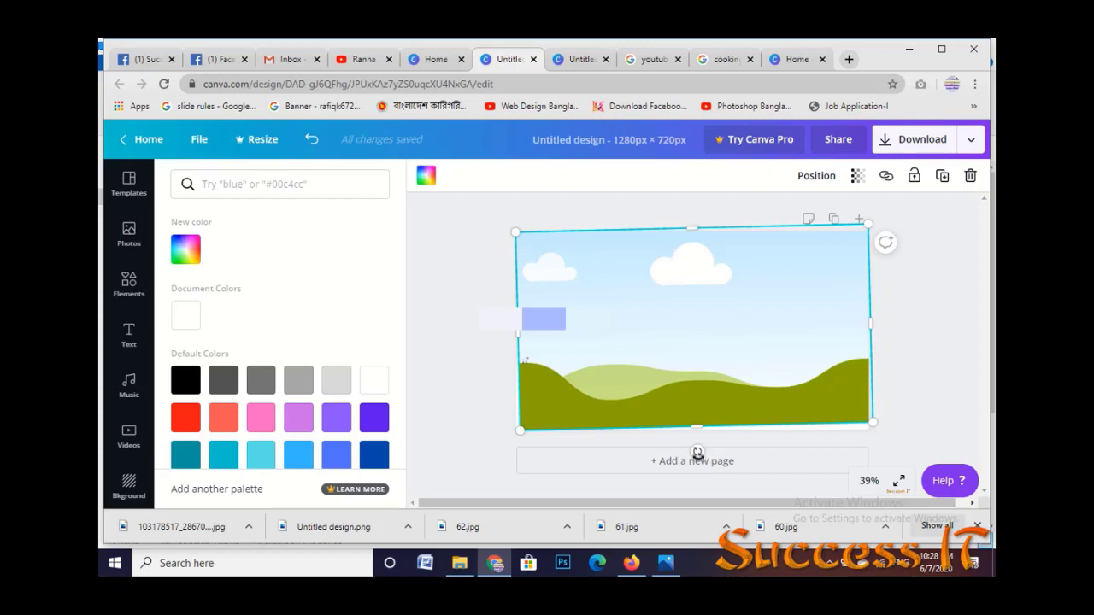
pyautogui.moveTo(697, 454); pyautogui.dragTo(697, 451)
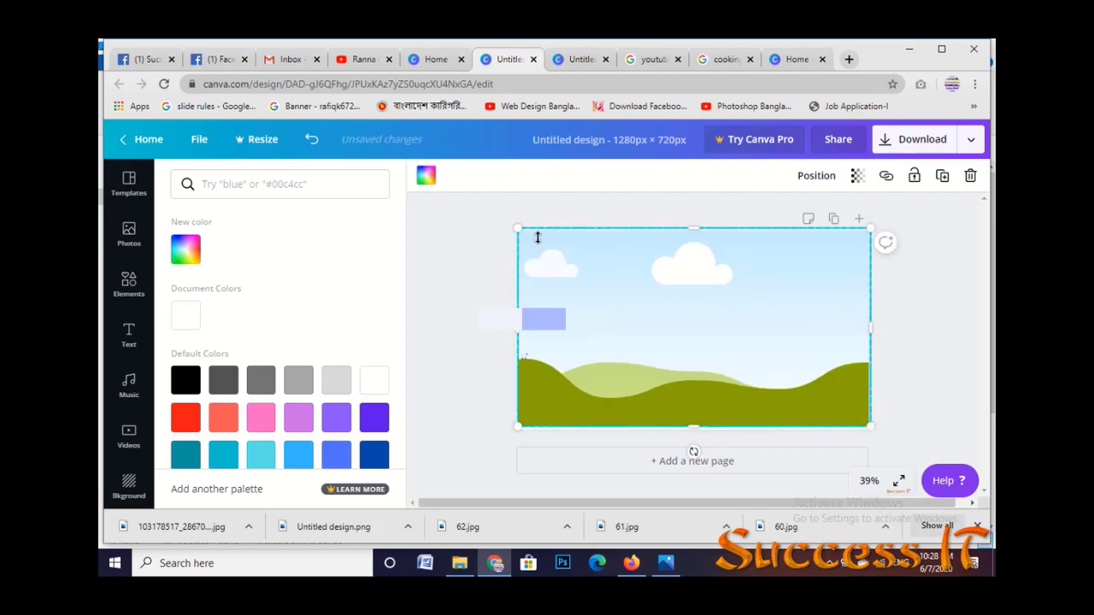
pyautogui.moveTo(520, 233); pyautogui.dragTo(515, 231)
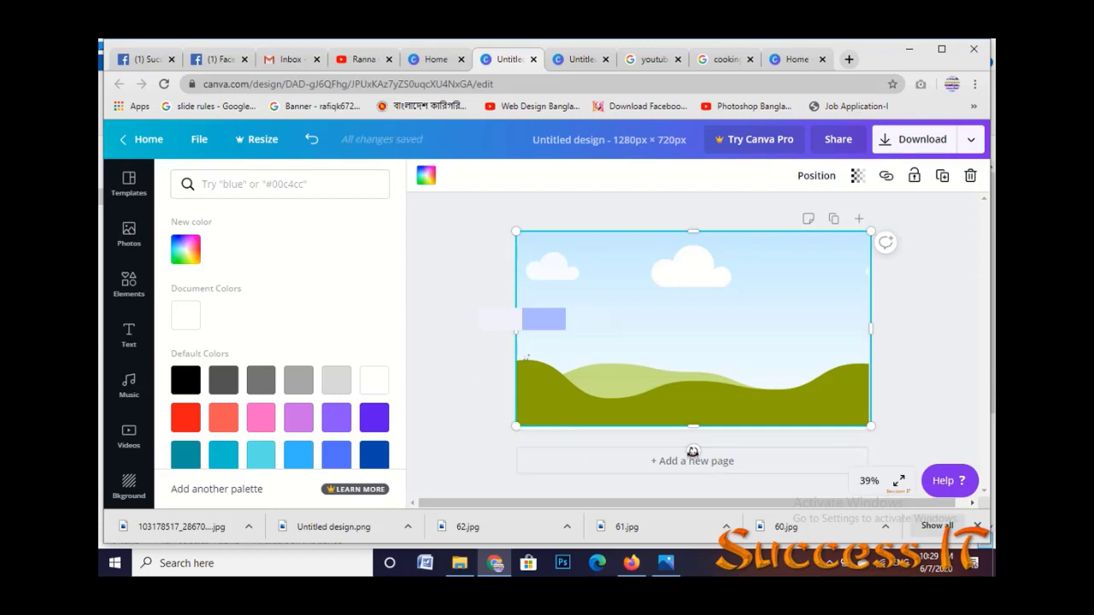
pyautogui.moveTo(693, 453); pyautogui.dragTo(690, 458)
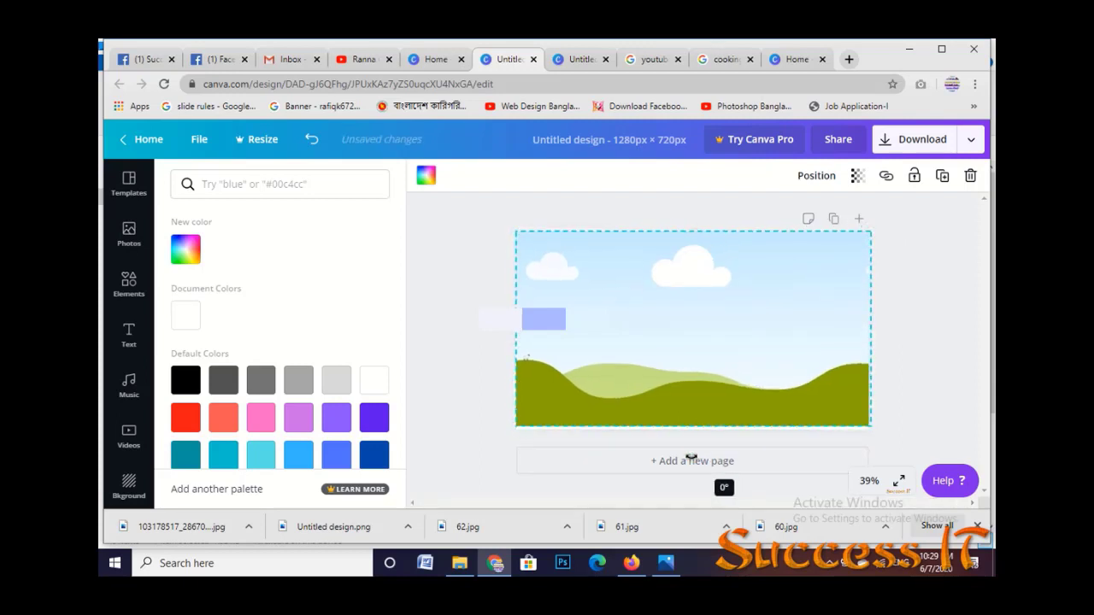
pyautogui.moveTo(691, 458); pyautogui.dragTo(691, 432)
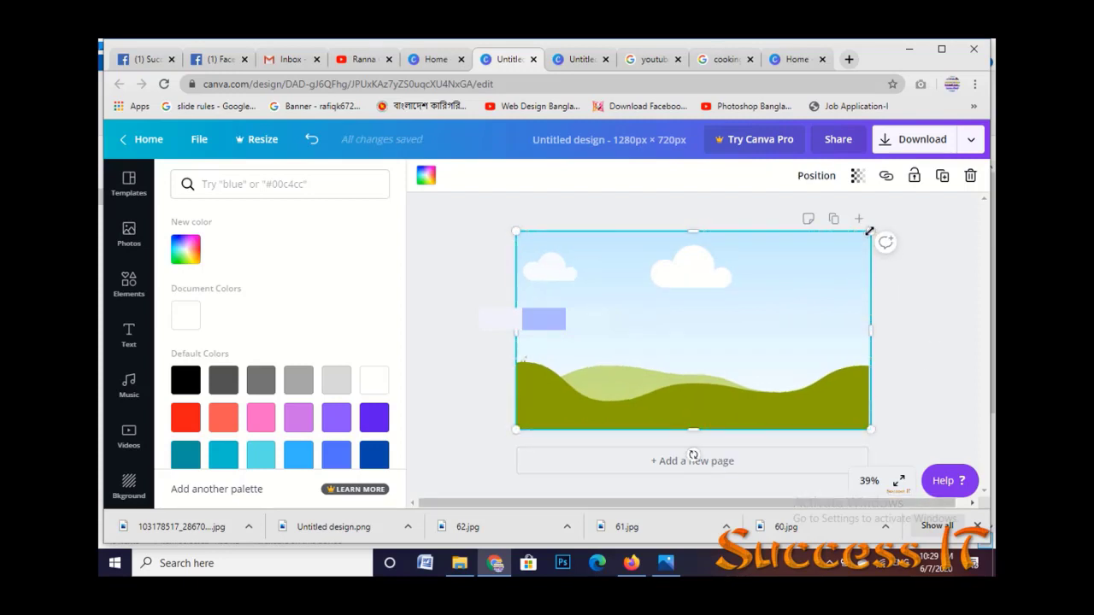
pyautogui.moveTo(870, 231)
pyautogui.mouseDown()
pyautogui.moveTo(859, 237)
pyautogui.moveTo(869, 230)
pyautogui.mouseUp()
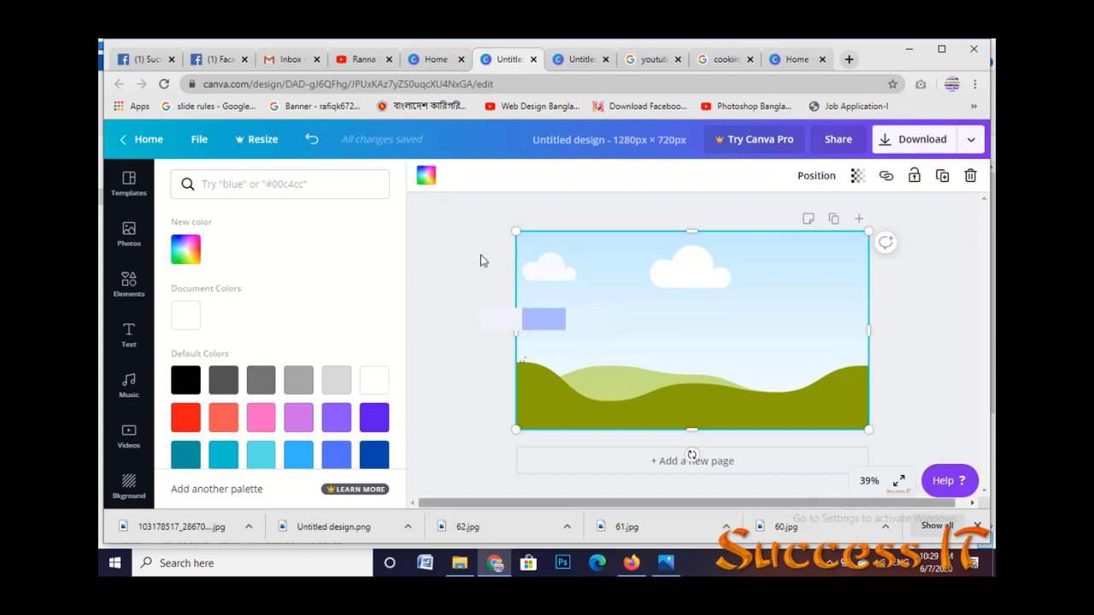
# - Recolour the landscape, trying red, black and dark blue, and settle on solid red
pyautogui.click(658, 327)
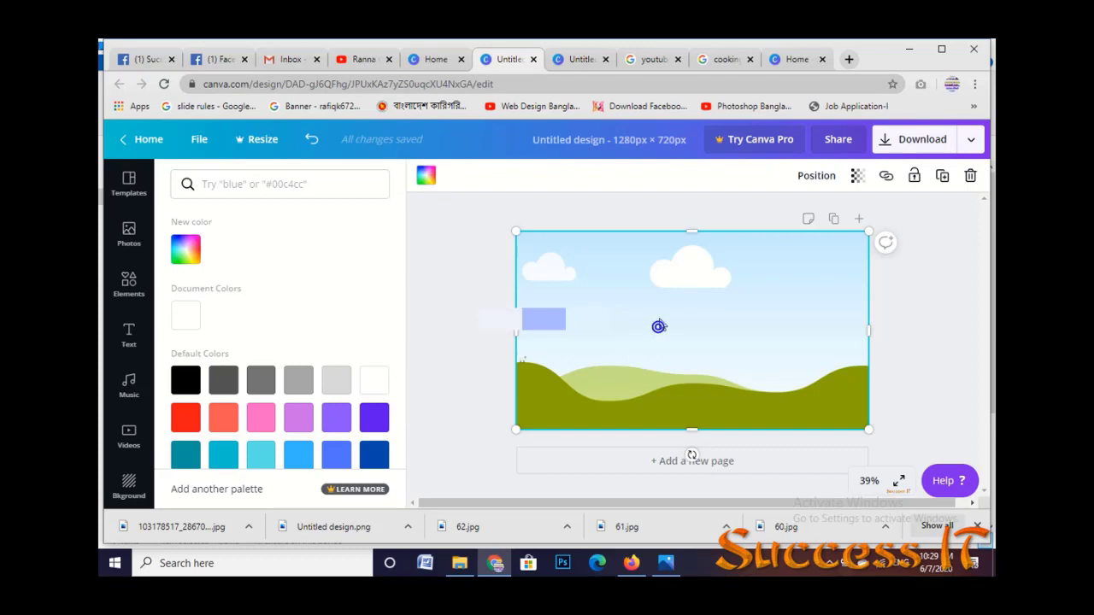
pyautogui.click(185, 417)
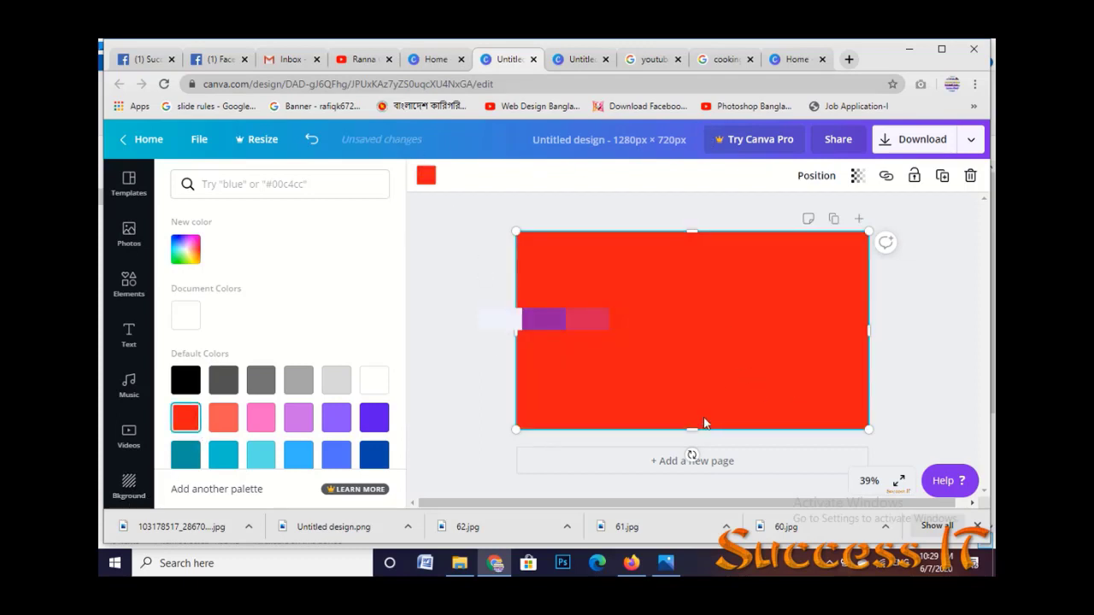
pyautogui.click(186, 380)
pyautogui.scroll(-2, 337, 389)
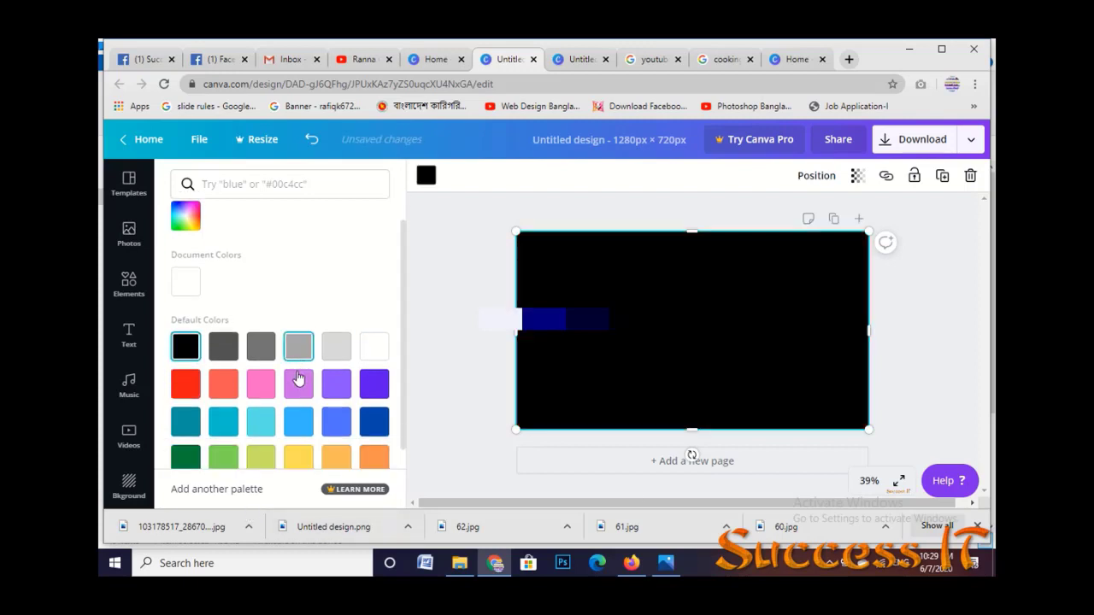
pyautogui.click(365, 401)
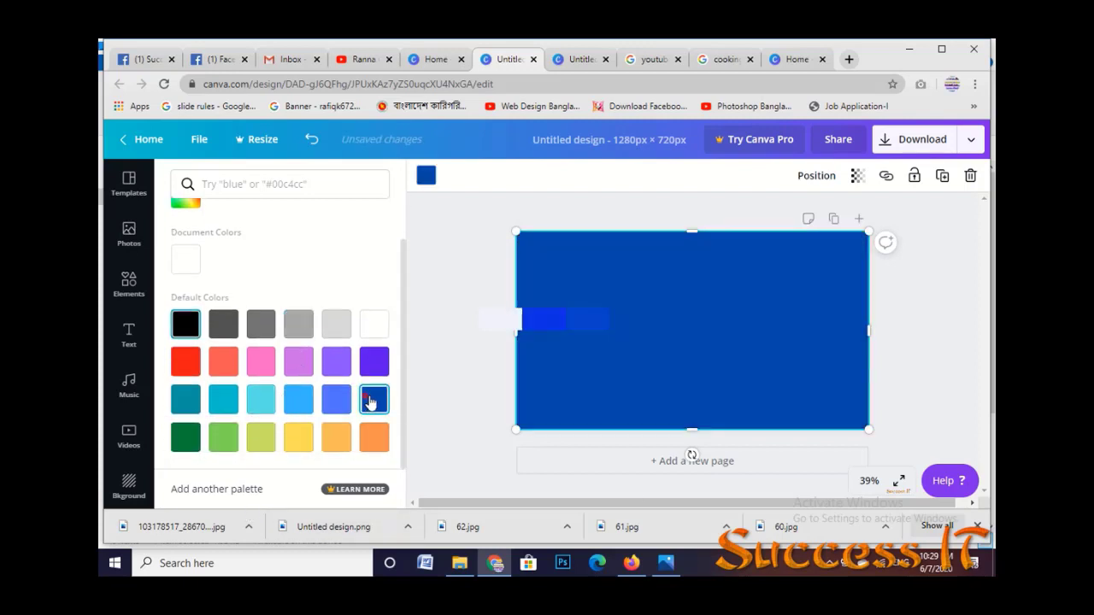
pyautogui.click(187, 368)
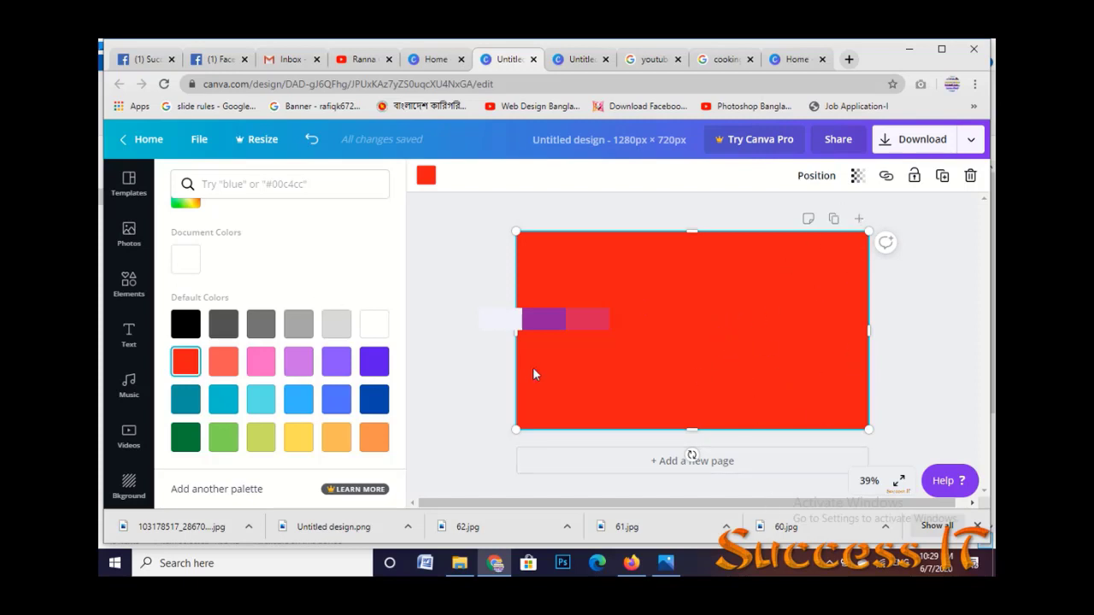
pyautogui.scroll(1, 232, 288)
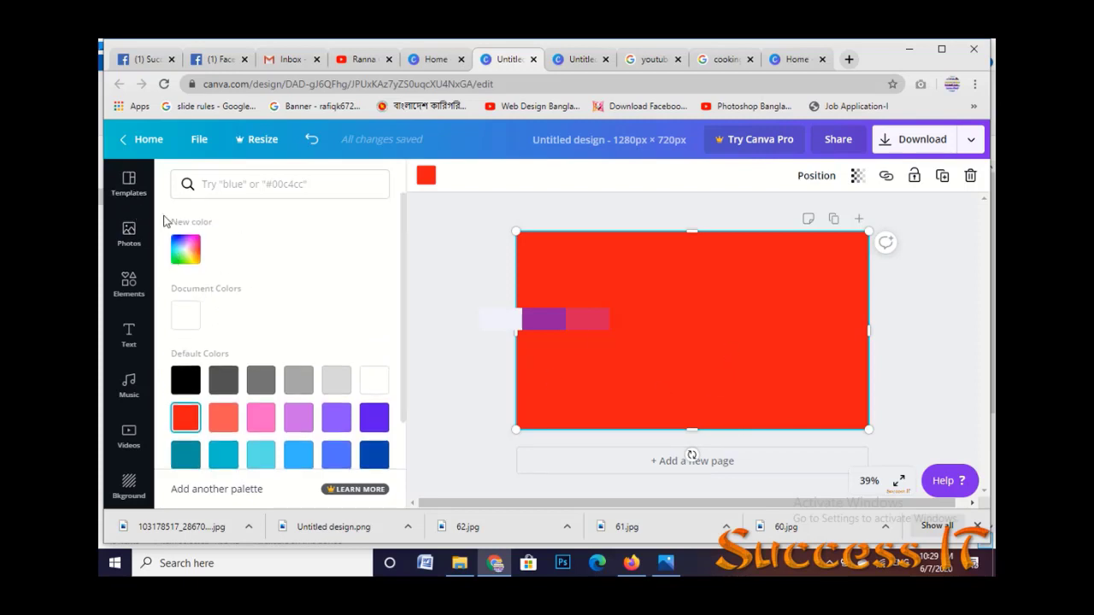
pyautogui.click(129, 184)
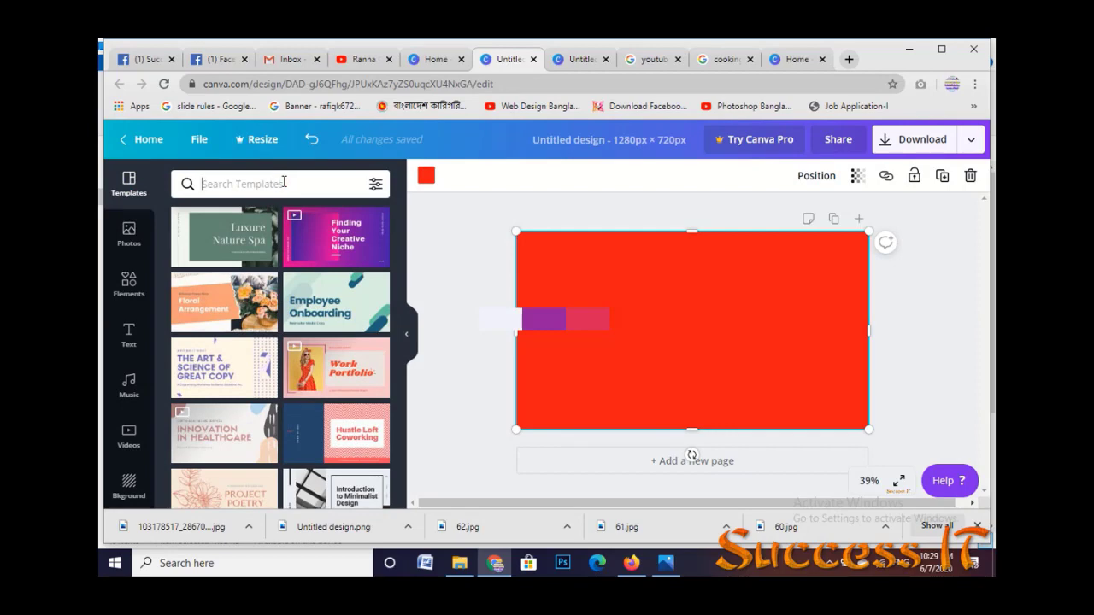
pyautogui.write('cookin')
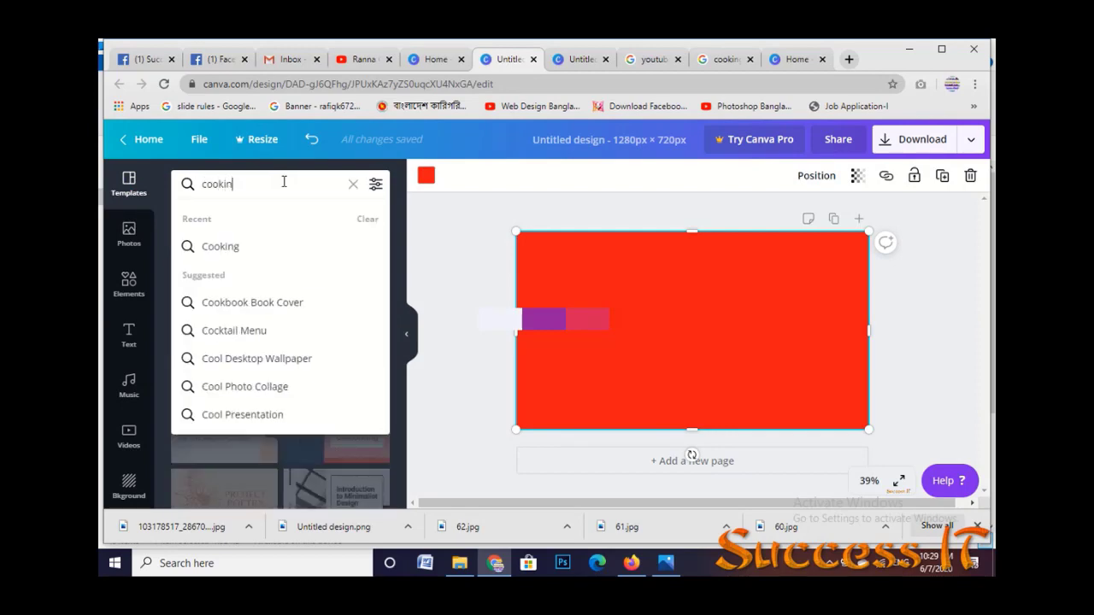
pyautogui.write('g')
pyautogui.press('Return')
pyautogui.scroll(-2, 282, 393)
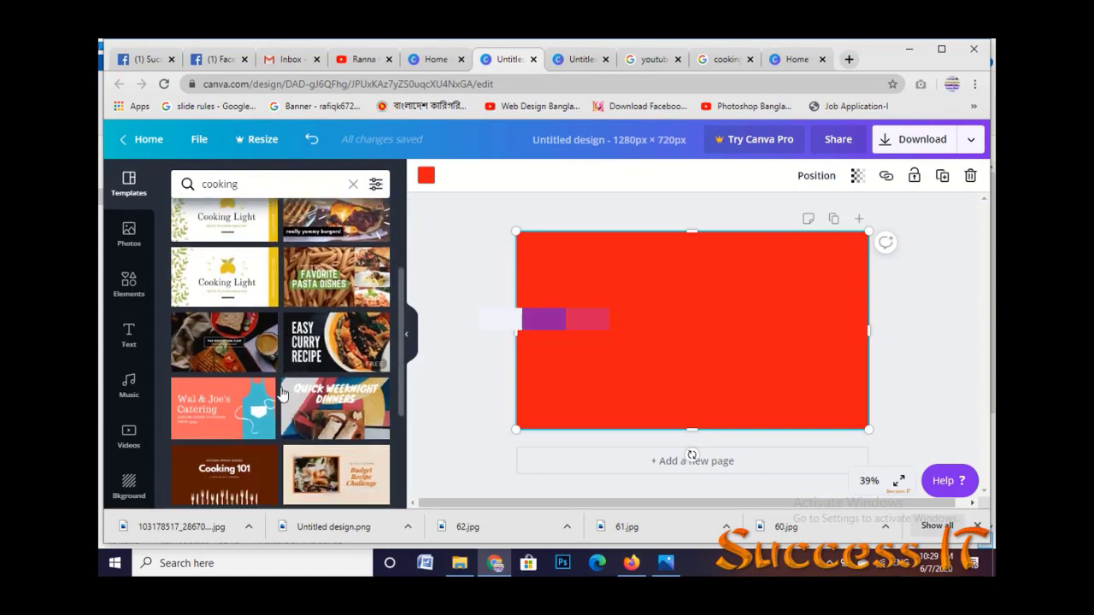
pyautogui.scroll(-2, 280, 359)
pyautogui.scroll(2, 275, 314)
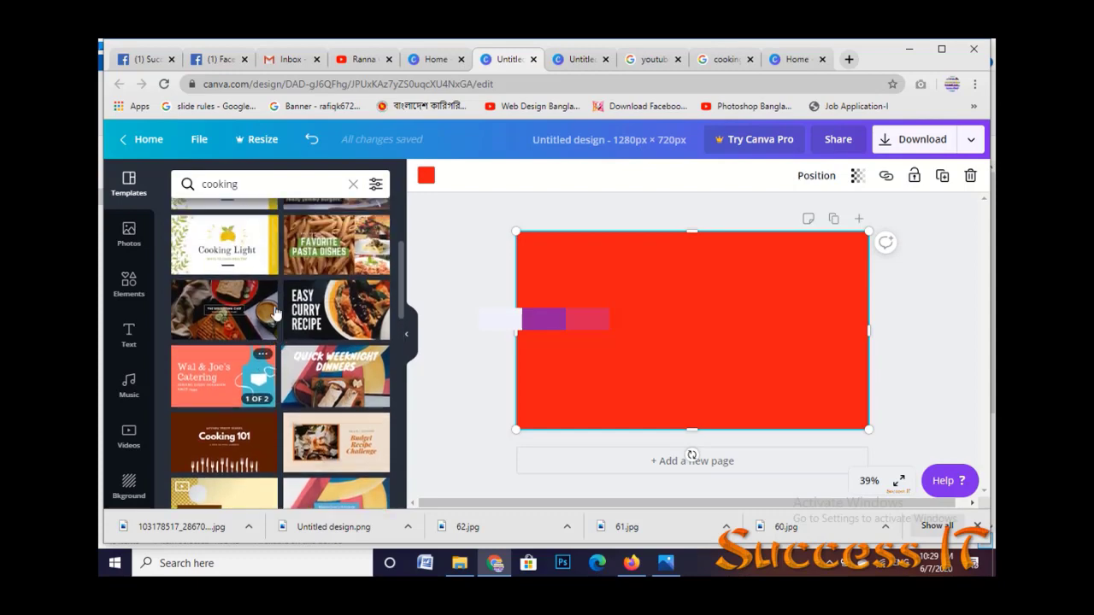
pyautogui.scroll(-2, 275, 315)
pyautogui.scroll(-3, 299, 342)
pyautogui.scroll(-3, 325, 376)
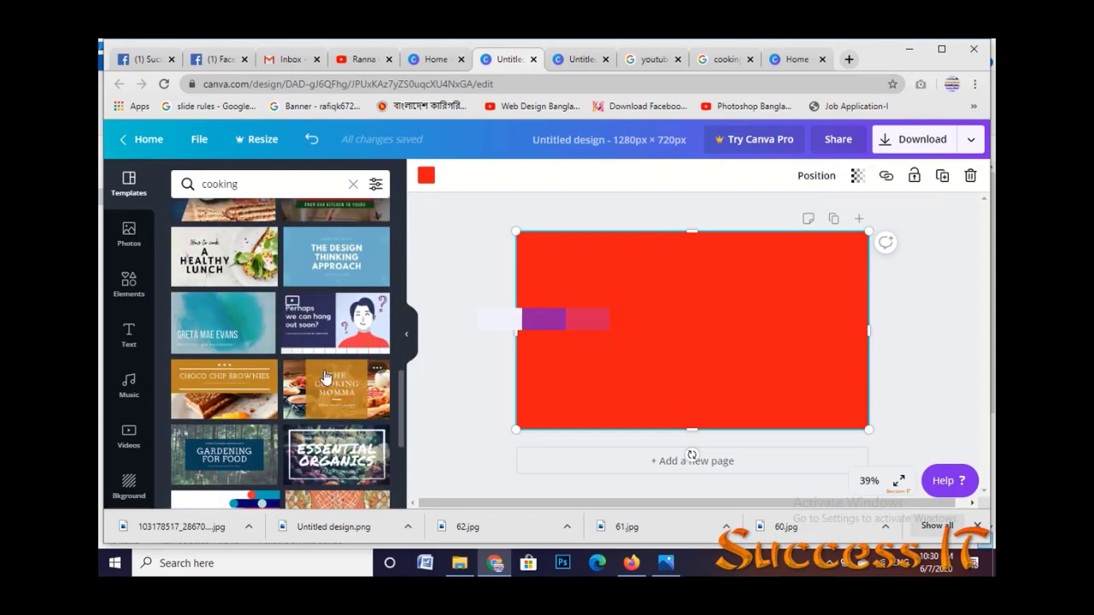
pyautogui.scroll(-1, 325, 376)
pyautogui.scroll(-3, 316, 359)
pyautogui.scroll(-3, 307, 346)
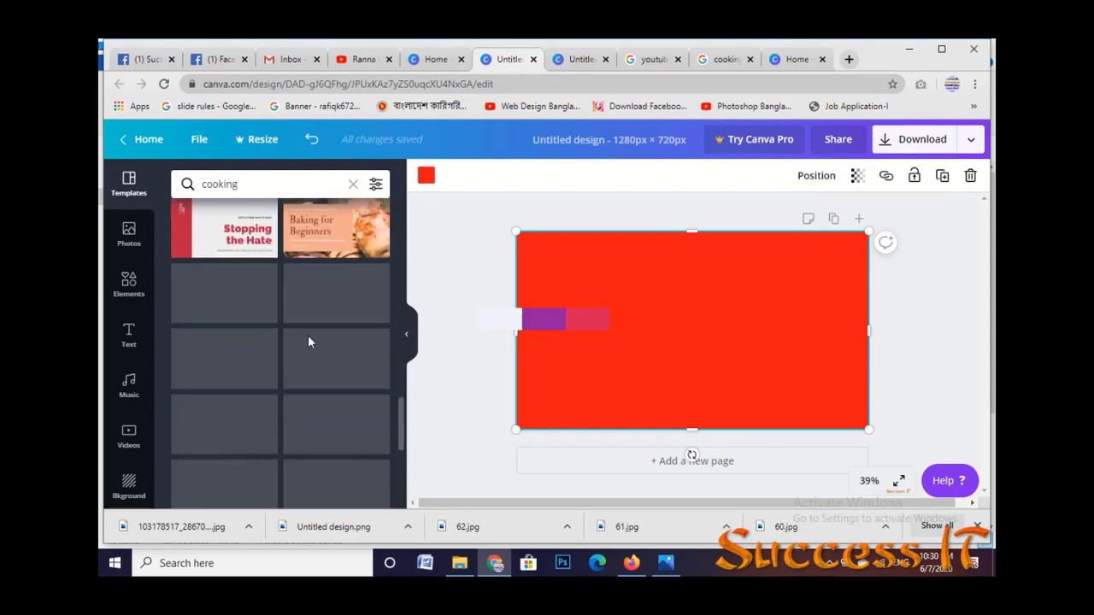
pyautogui.scroll(1, 334, 284)
pyautogui.scroll(3, 291, 257)
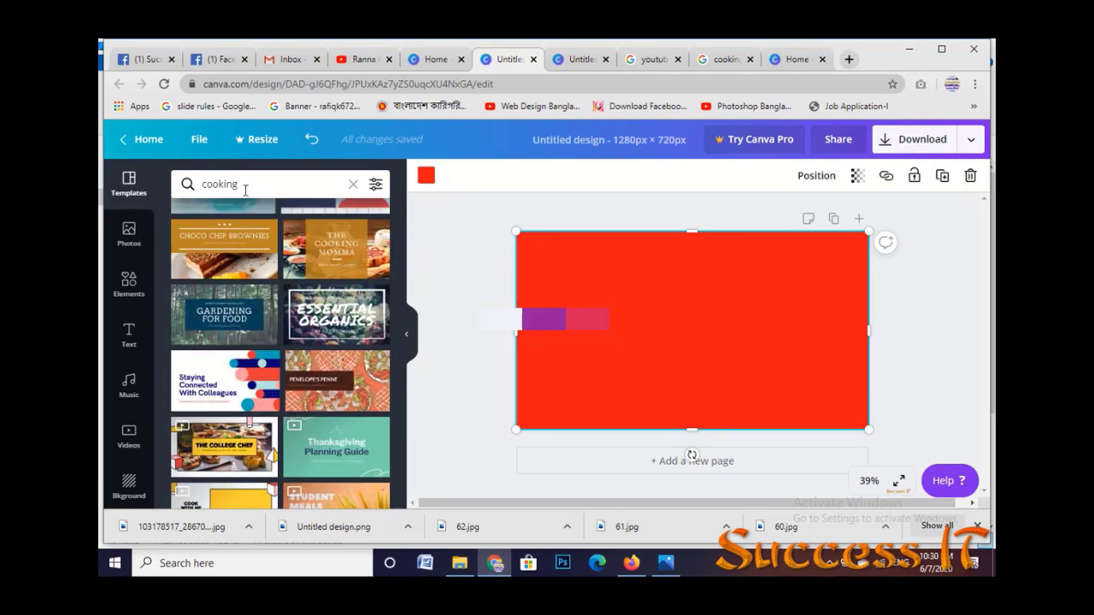
pyautogui.click(244, 187)
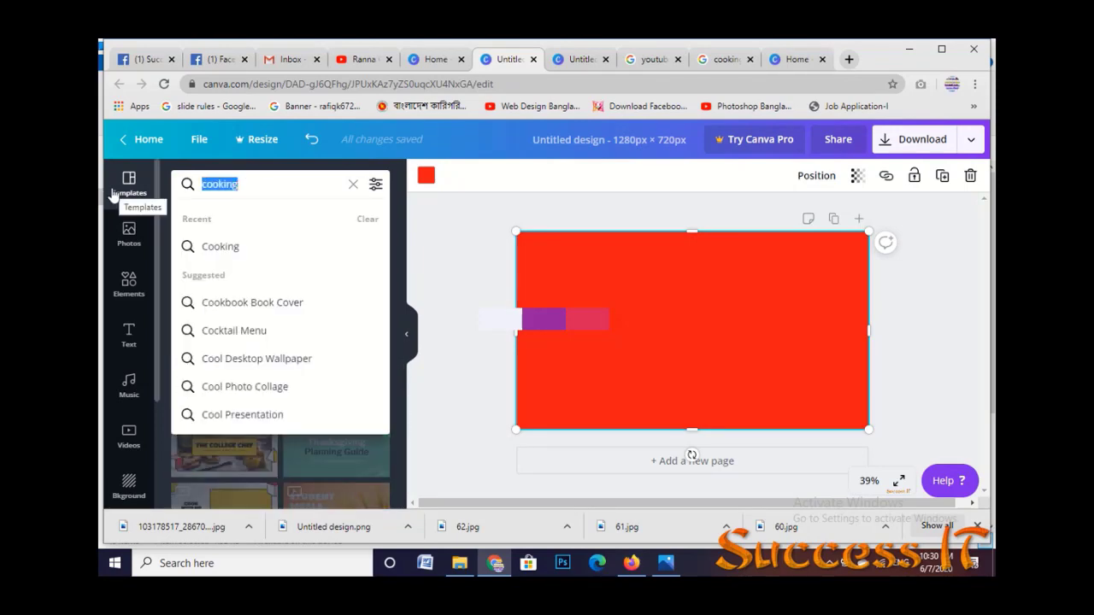
pyautogui.write('food')
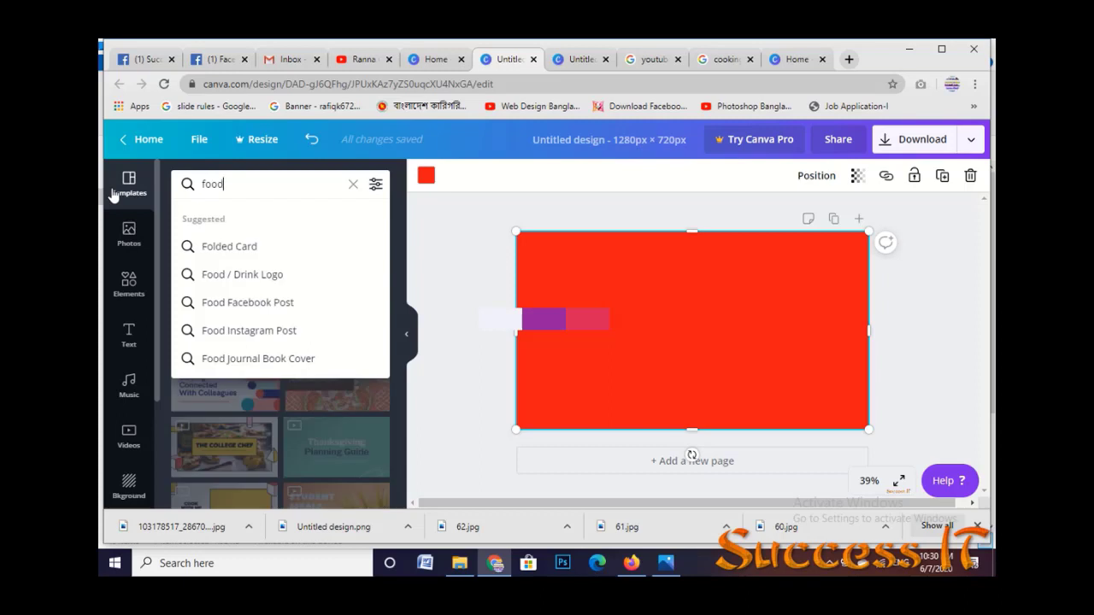
pyautogui.press('Return')
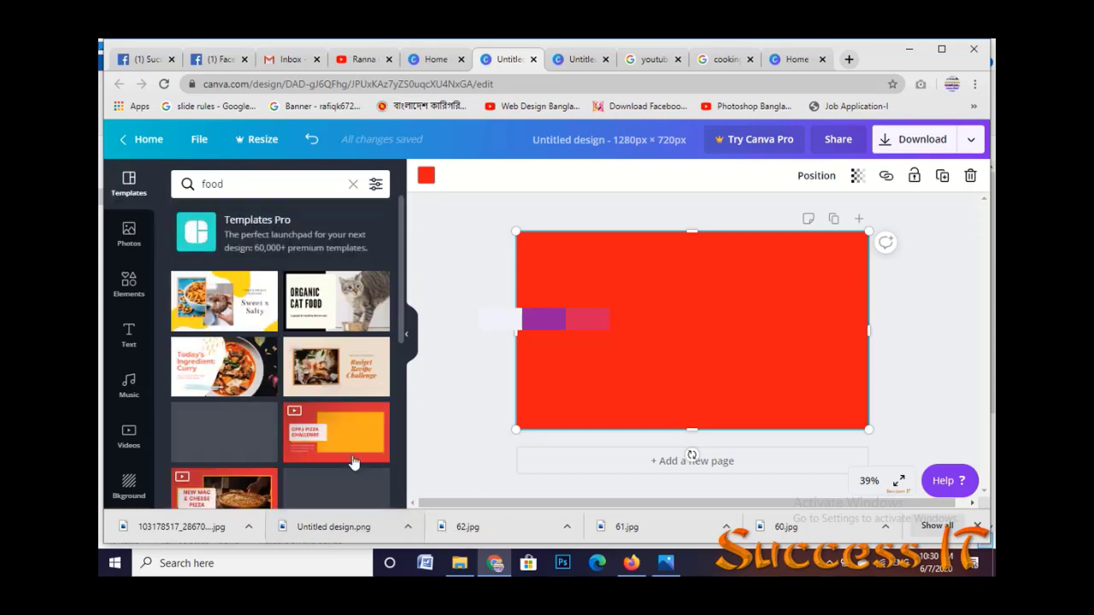
pyautogui.scroll(-3, 325, 373)
pyautogui.scroll(-3, 323, 367)
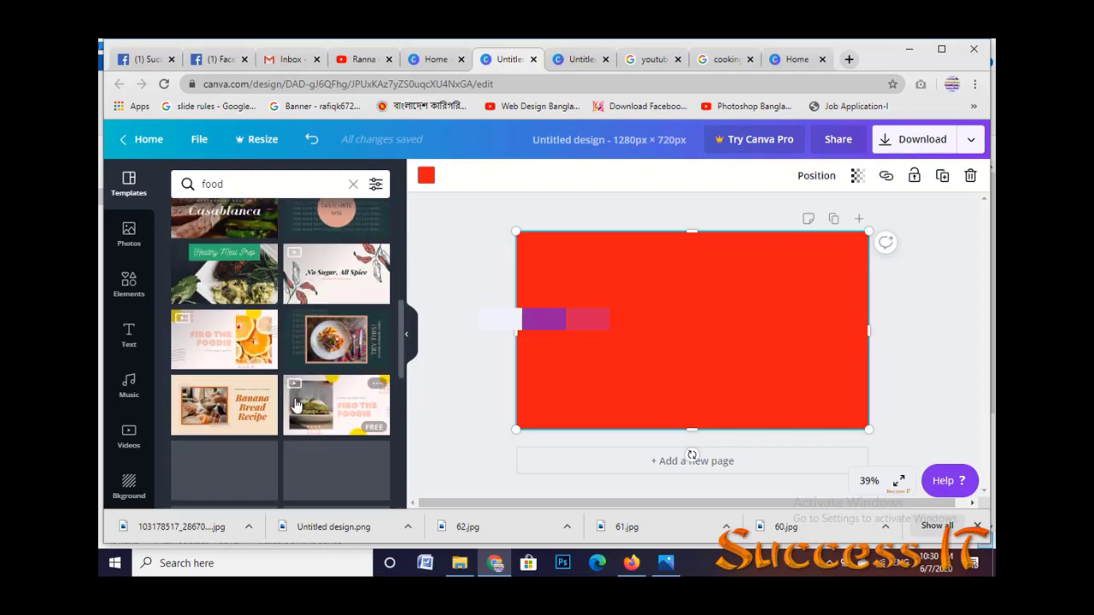
pyautogui.scroll(-3, 314, 343)
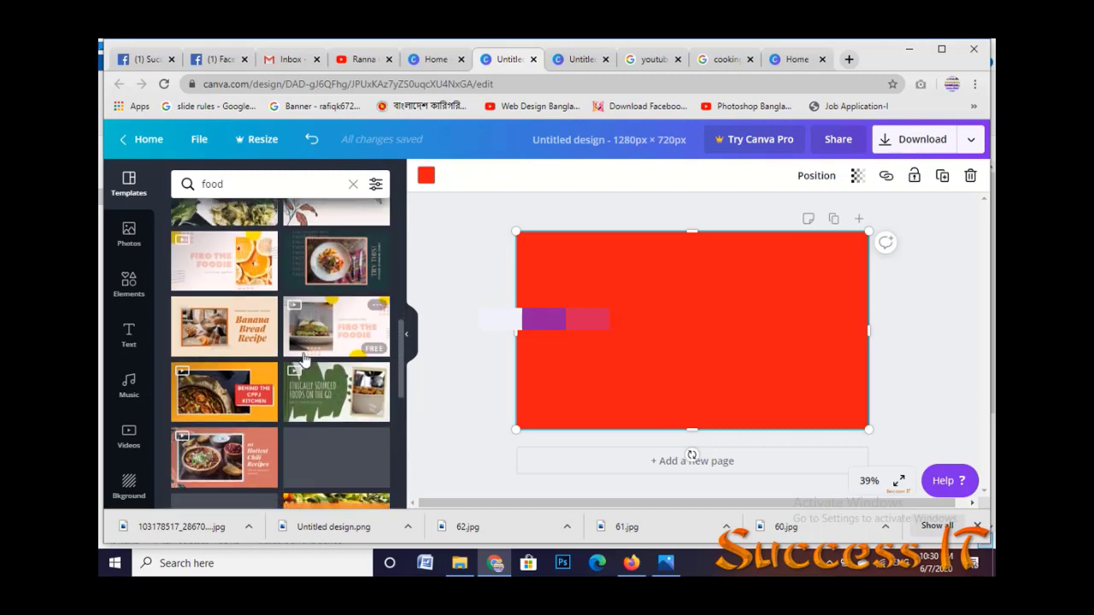
pyautogui.scroll(-2, 248, 288)
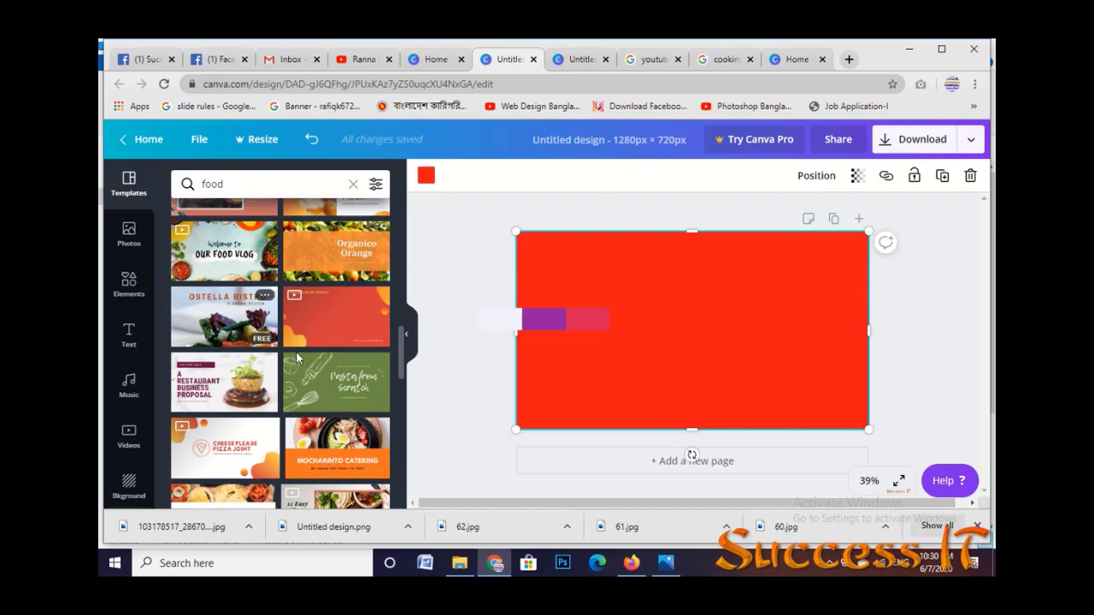
pyautogui.scroll(-2, 325, 377)
pyautogui.scroll(-2, 325, 377)
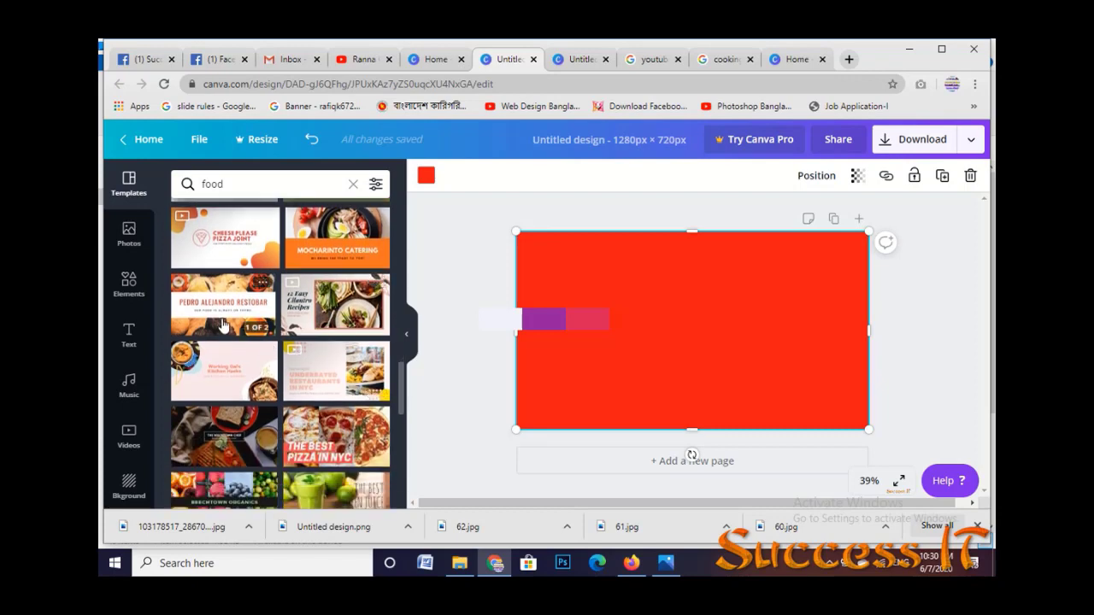
pyautogui.scroll(-3, 366, 305)
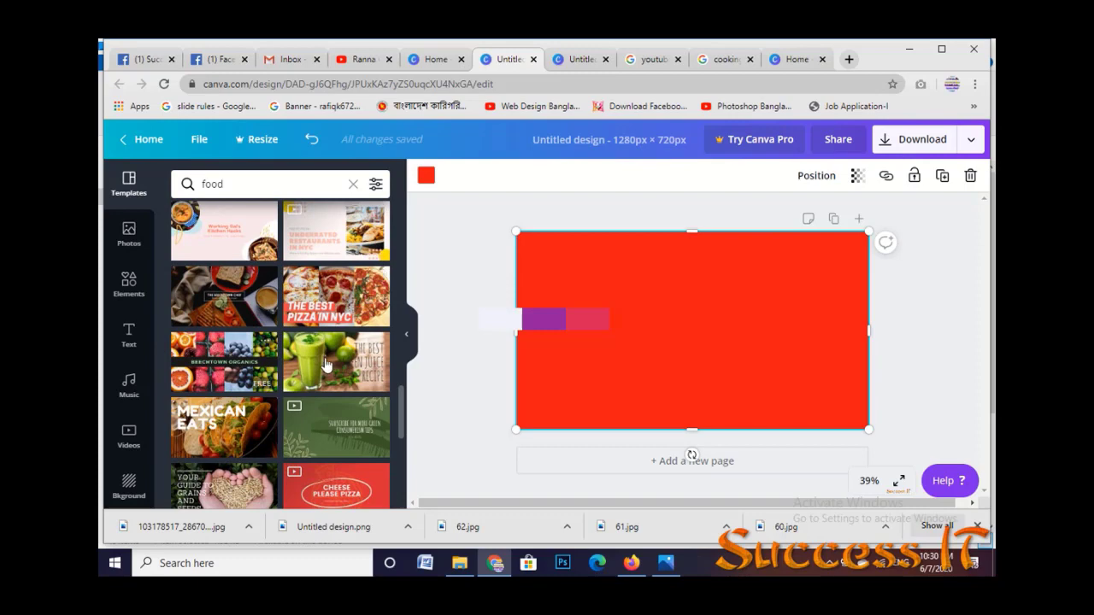
pyautogui.scroll(-3, 318, 365)
pyautogui.scroll(-3, 318, 366)
pyautogui.scroll(-5, 318, 366)
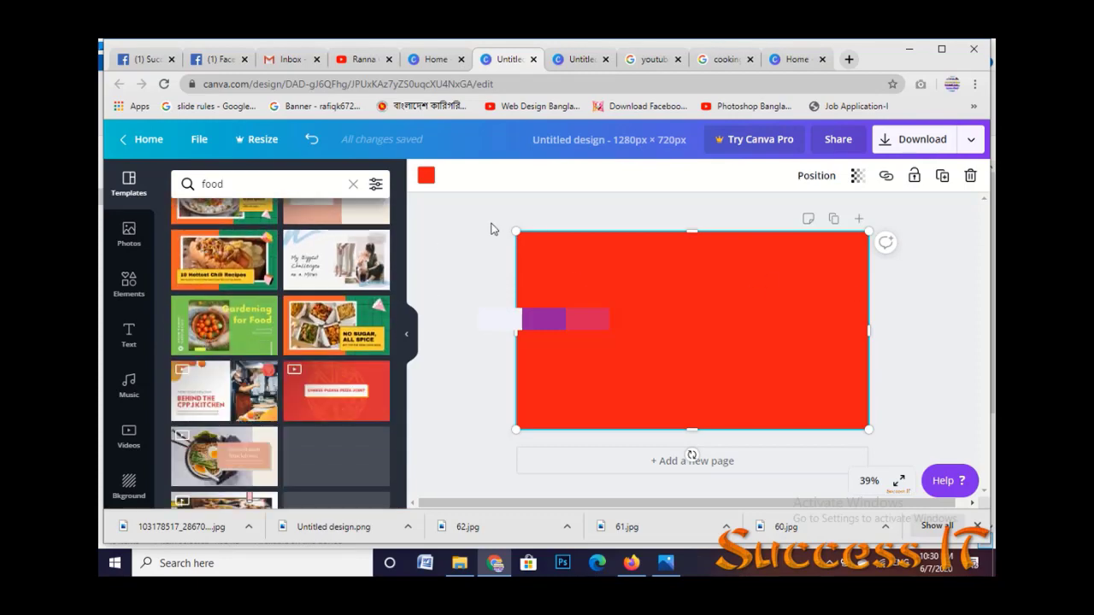
pyautogui.scroll(-3, 231, 367)
pyautogui.scroll(-2, 230, 368)
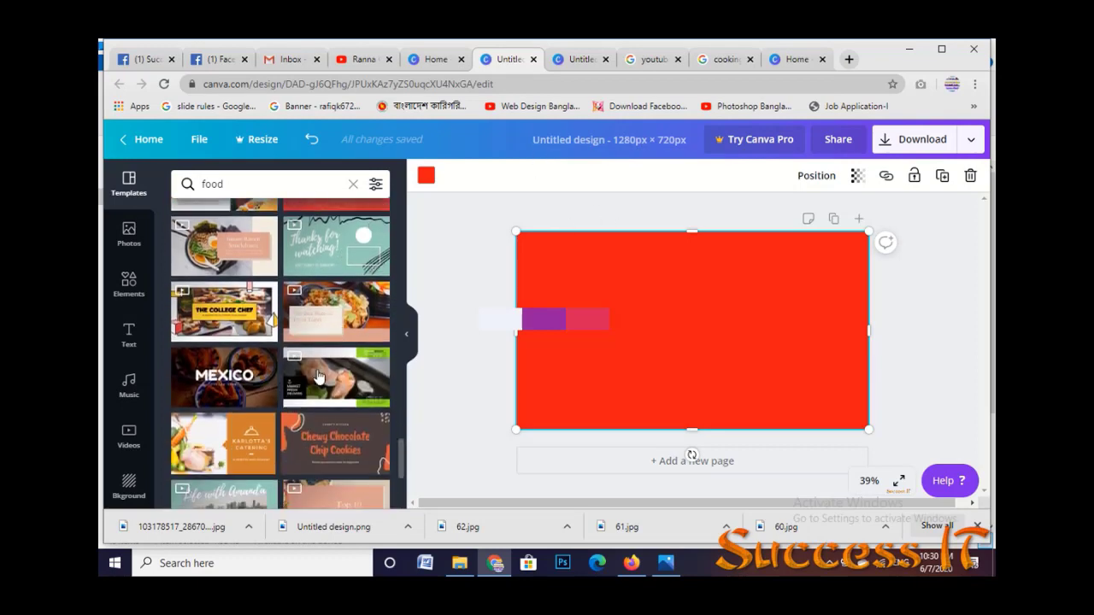
pyautogui.scroll(-3, 231, 368)
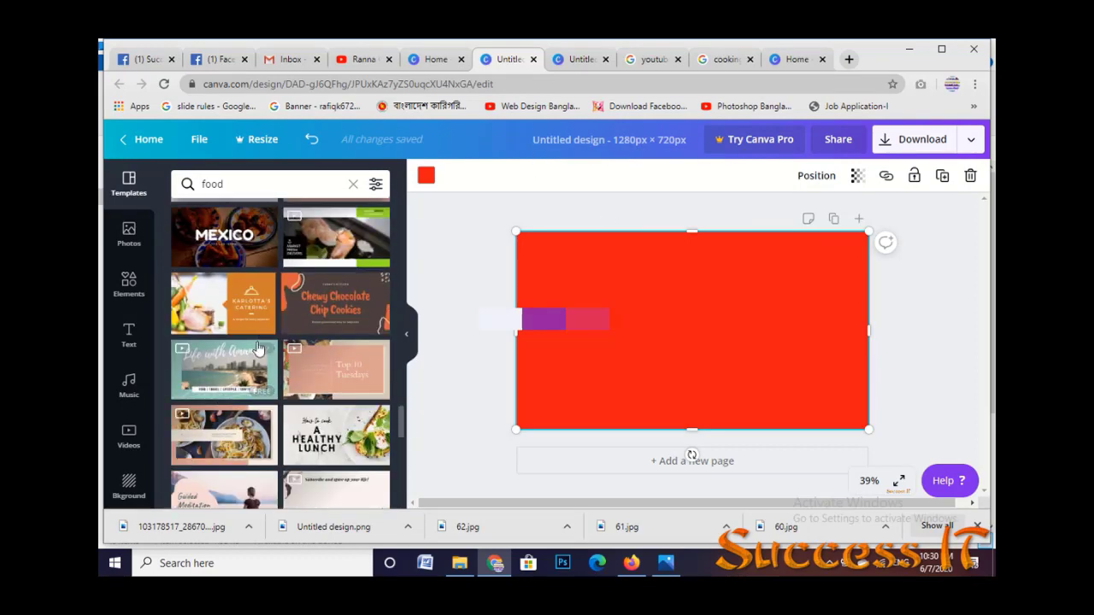
pyautogui.scroll(-3, 248, 359)
pyautogui.scroll(-2, 239, 333)
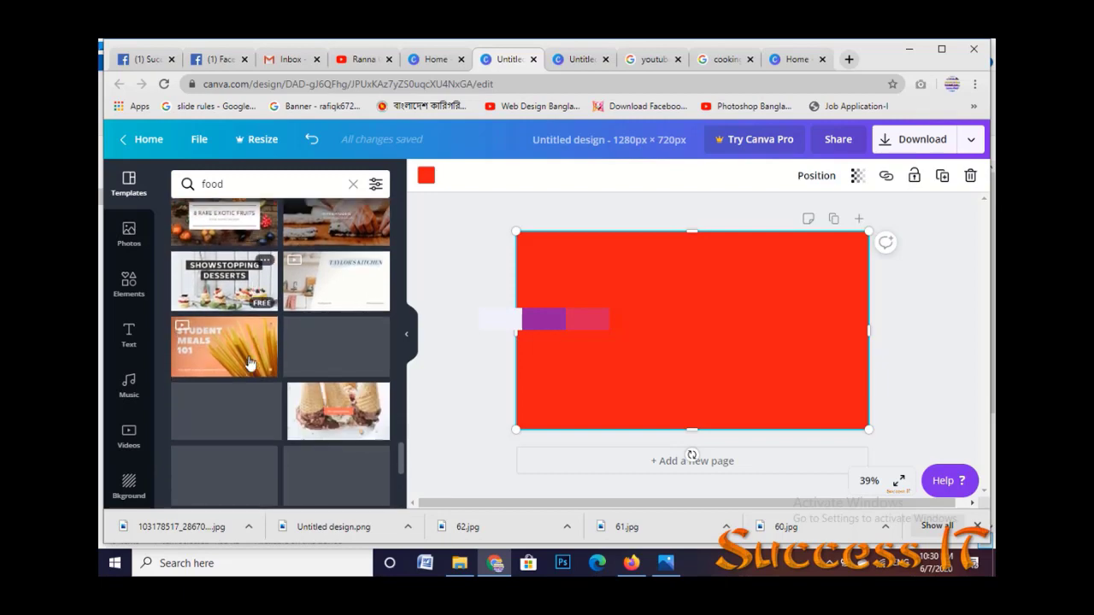
# - Apply the Showstopping Desserts template and delete its headline text, leaving the dark bars
pyautogui.click(228, 299)
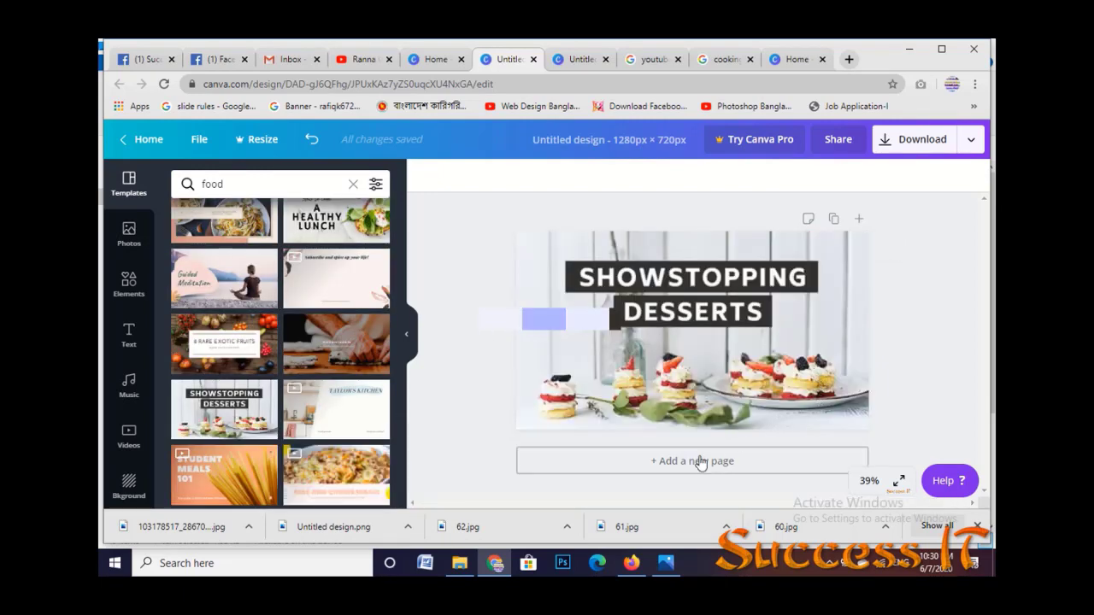
pyautogui.click(697, 426)
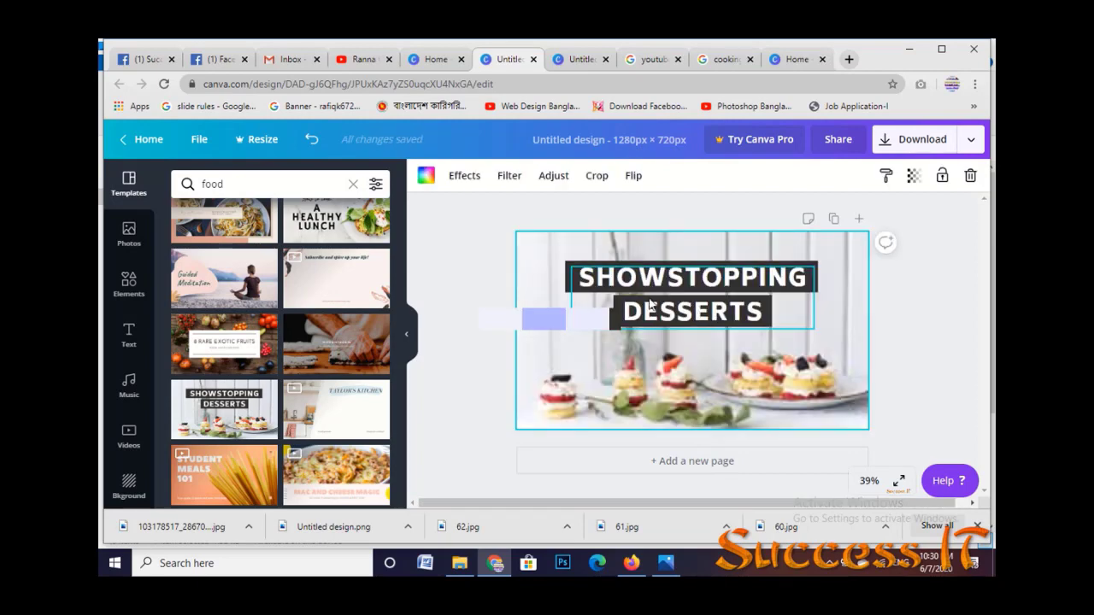
pyautogui.click(766, 277)
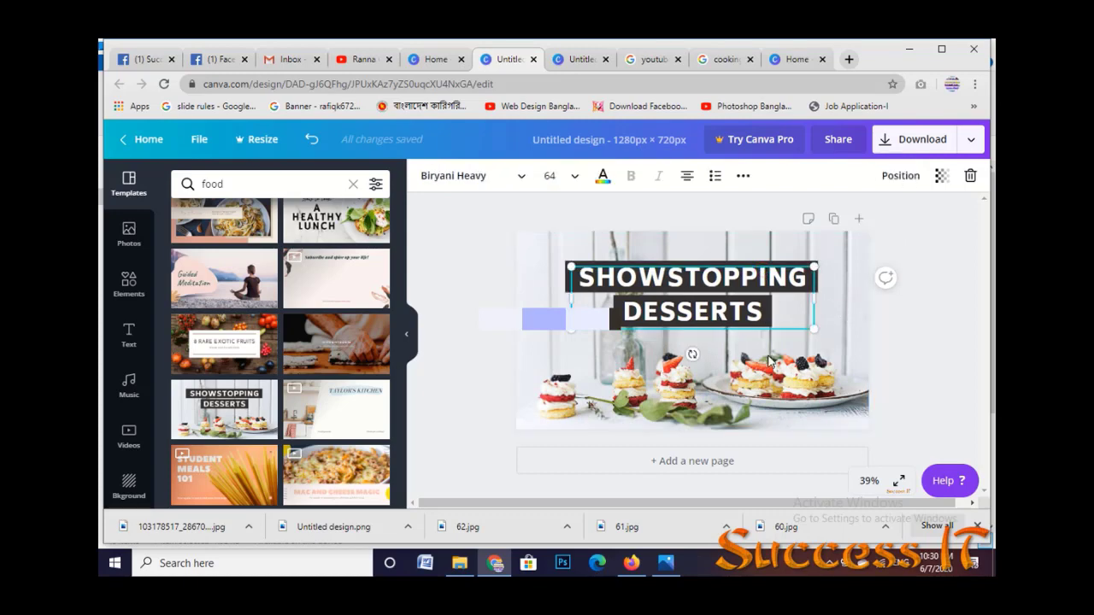
pyautogui.press('Delete')
pyautogui.click(664, 273)
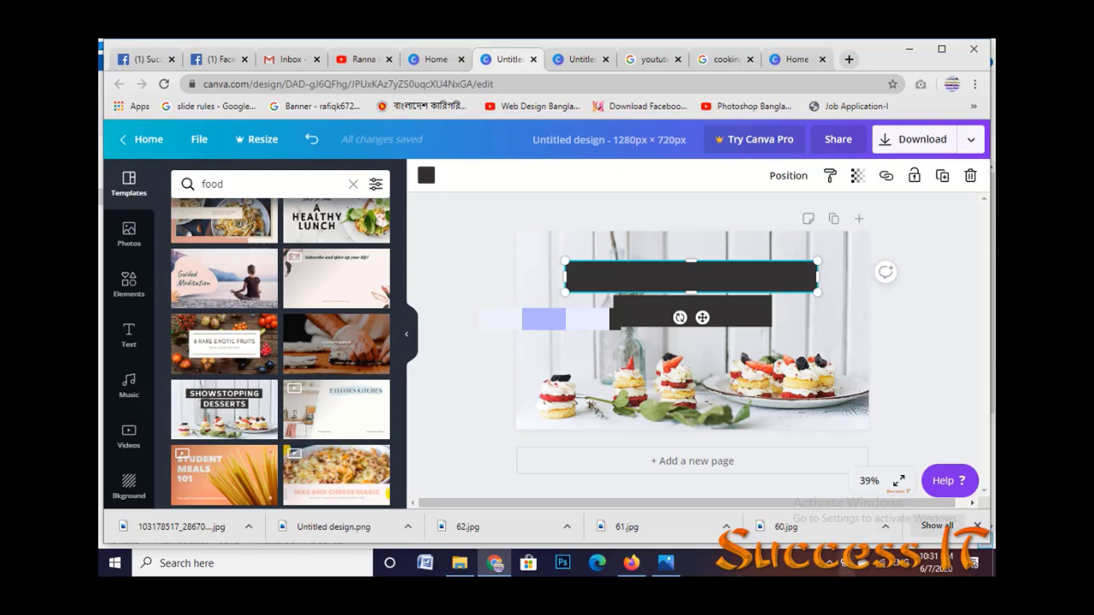
# - Dismiss the tray popup and delete both dark bars, leaving only the dessert photo
pyautogui.click(835, 570)
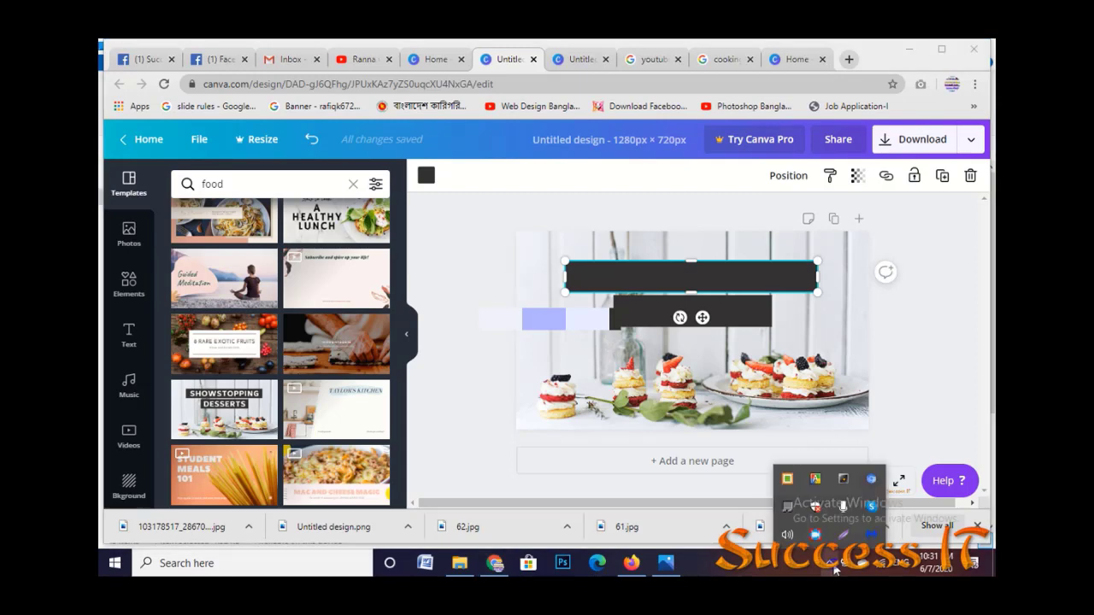
pyautogui.click(661, 278)
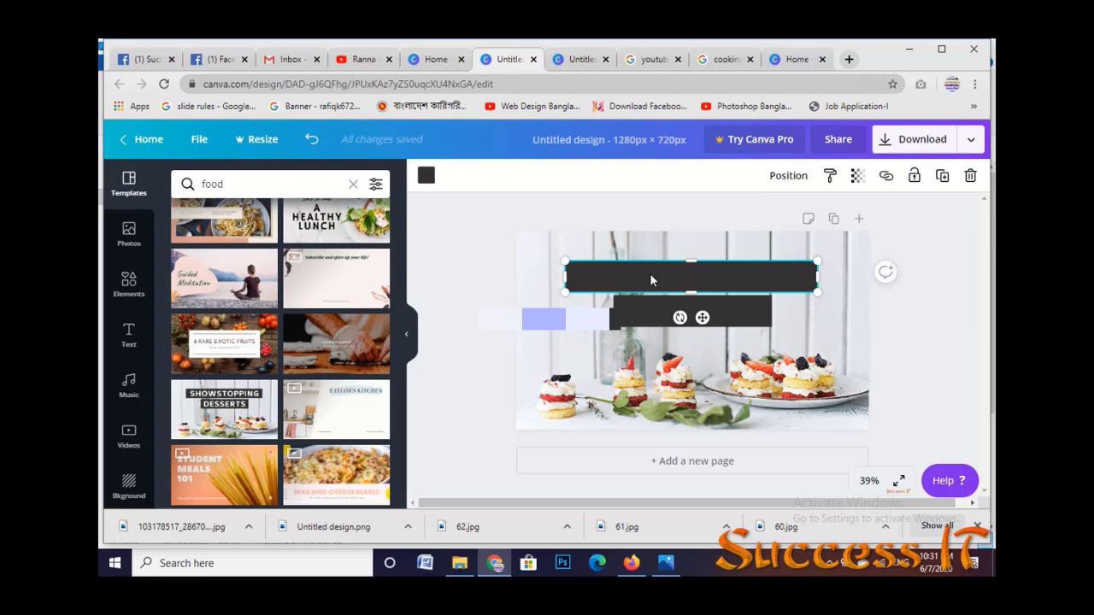
pyautogui.click(664, 318)
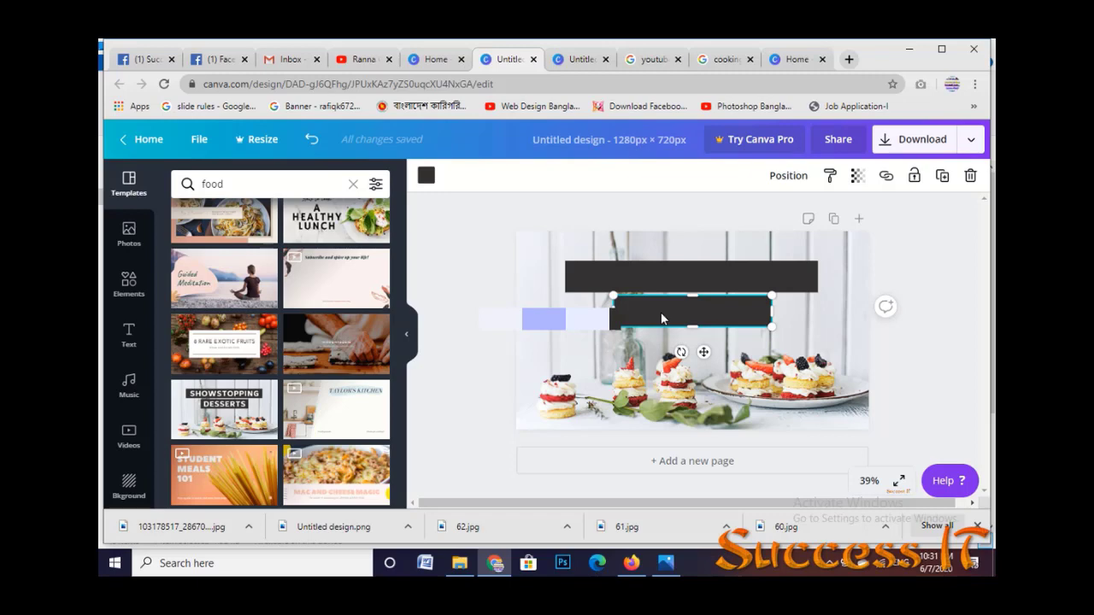
pyautogui.click(680, 274)
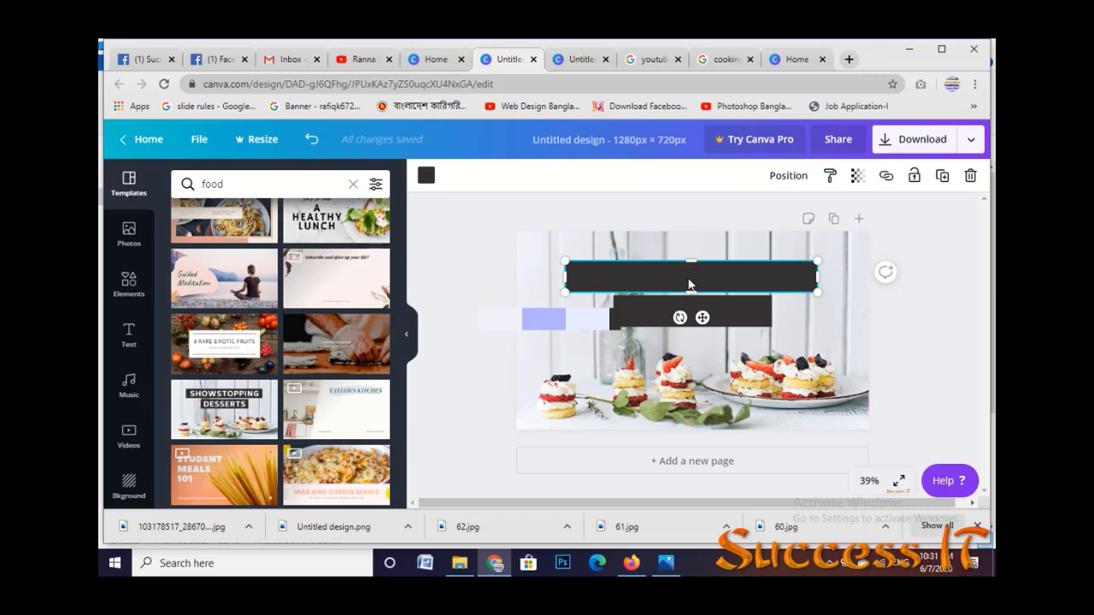
pyautogui.click(676, 270)
pyautogui.click(758, 262)
pyautogui.click(715, 270)
pyautogui.click(646, 283)
pyautogui.press('Delete')
pyautogui.click(669, 303)
pyautogui.press('Delete')
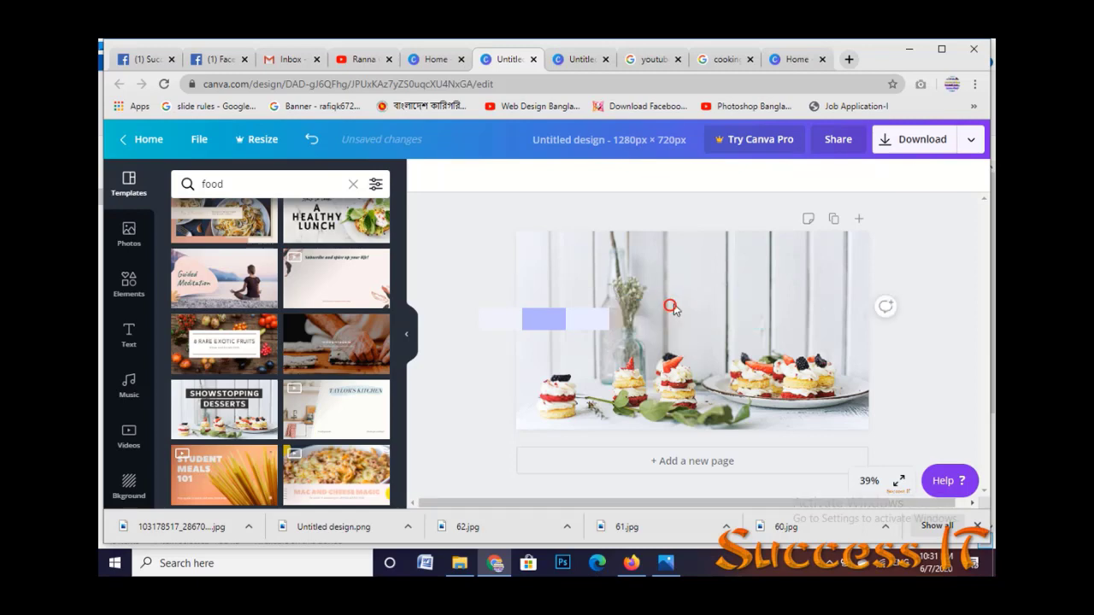
# - Add a heading text box, move it near the top, and clear its placeholder text
pyautogui.click(129, 333)
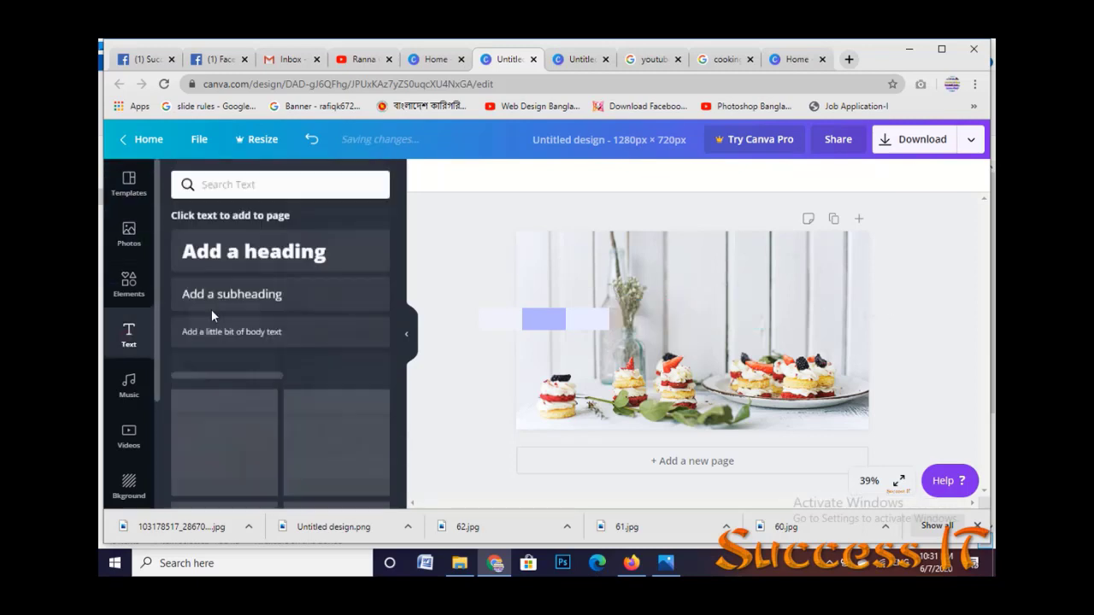
pyautogui.click(272, 251)
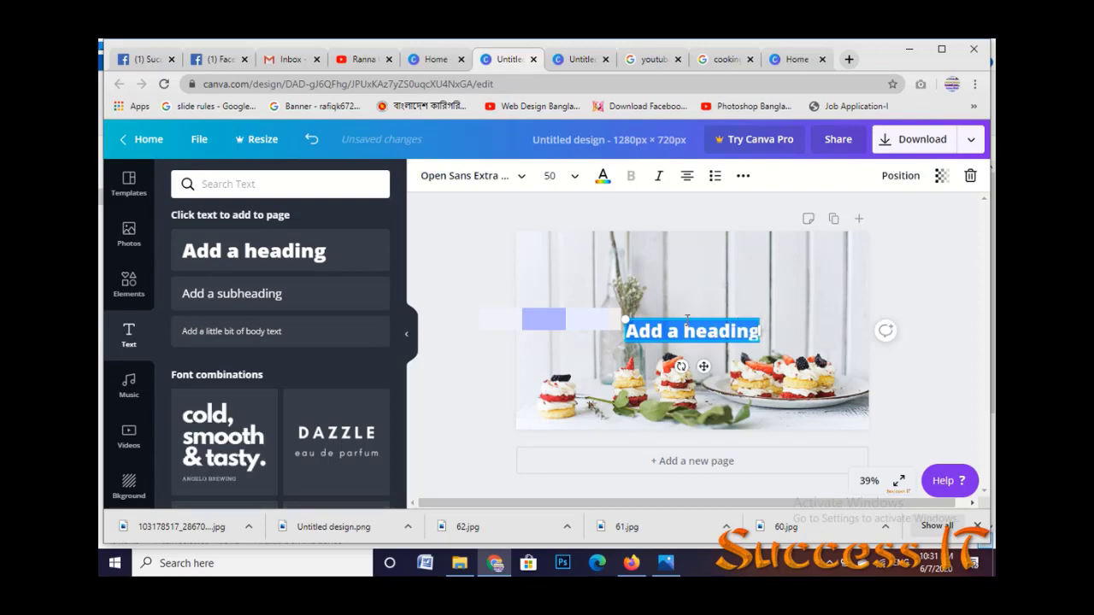
pyautogui.moveTo(687, 319); pyautogui.dragTo(703, 247)
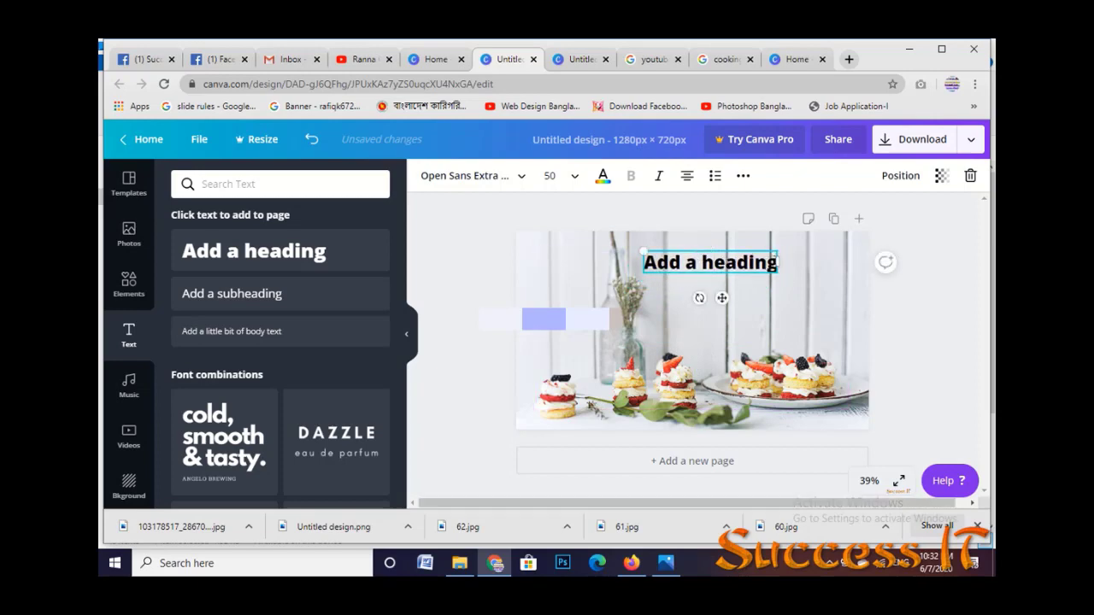
pyautogui.press('BackSpace')
pyautogui.press('BackSpace')
pyautogui.press('BackSpace')
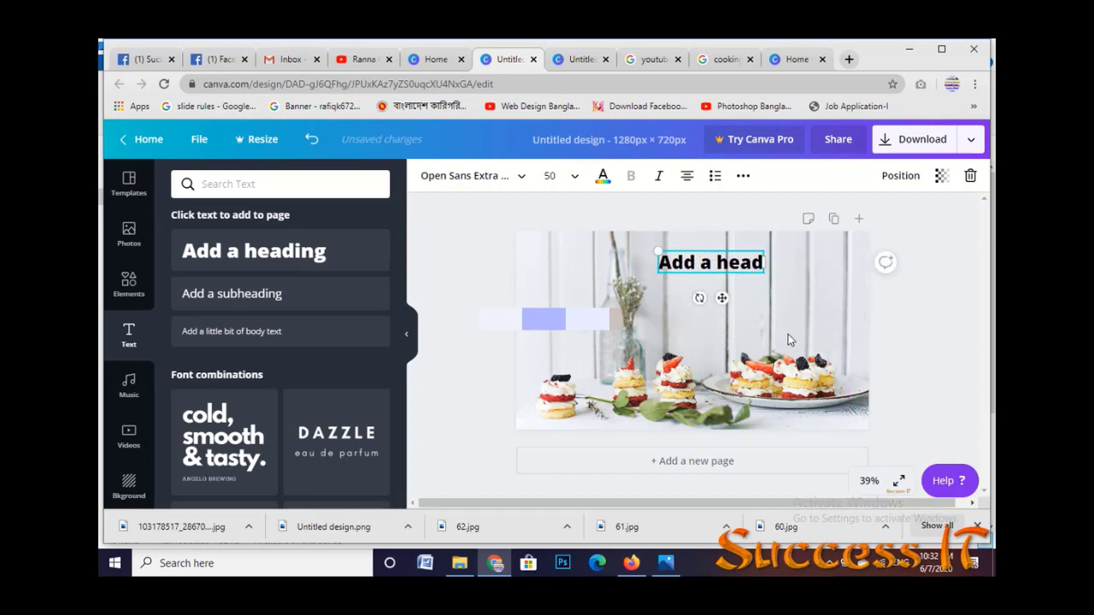
pyautogui.press('BackSpace')
pyautogui.press('BackSpace')
pyautogui.press('BackSpace')
pyautogui.press('BackSpace')
pyautogui.press('BackSpace')
pyautogui.press('BackSpace')
pyautogui.press('BackSpace')
pyautogui.press('BackSpace')
pyautogui.press('BackSpace')
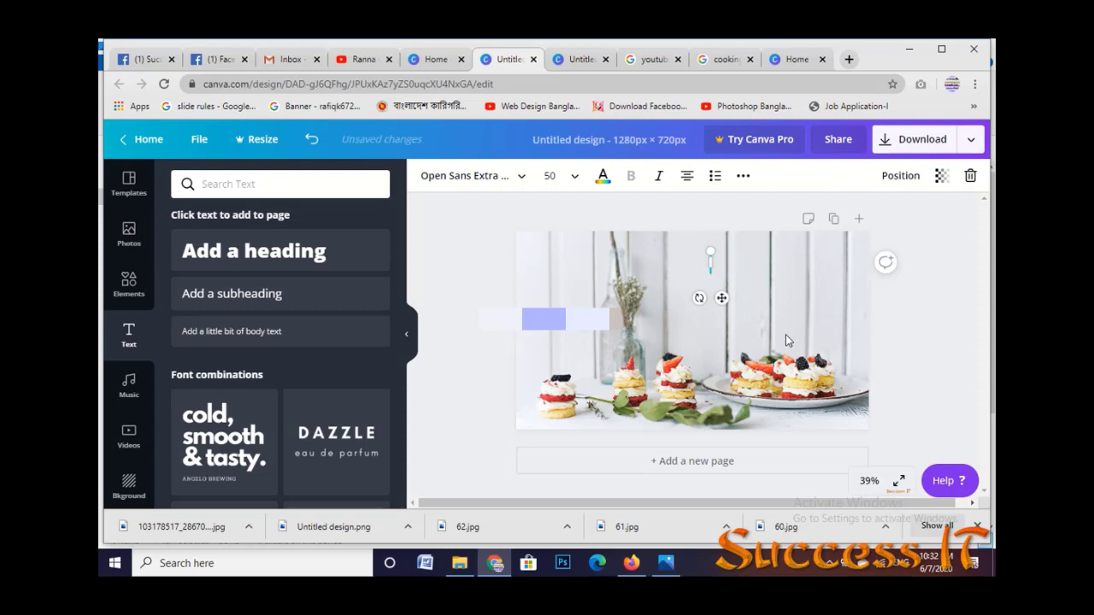
# - Type the heading 'বাংলা ঘরের তৈরি খাবার' and select all of it
pyautogui.write('বাংল')
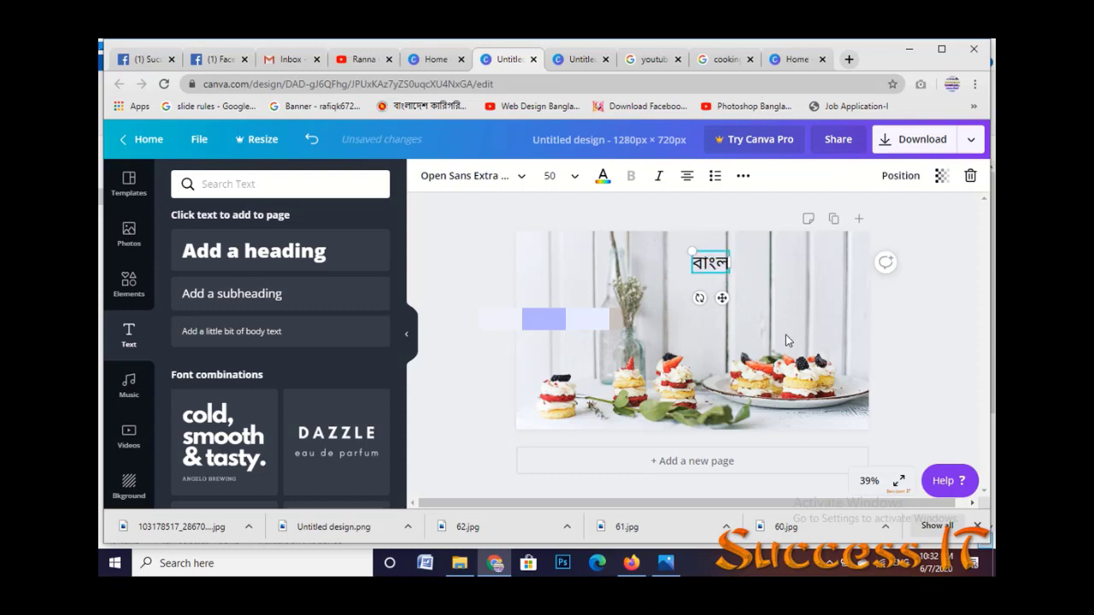
pyautogui.write('অ')
pyautogui.press('BackSpace')
pyautogui.write('া')
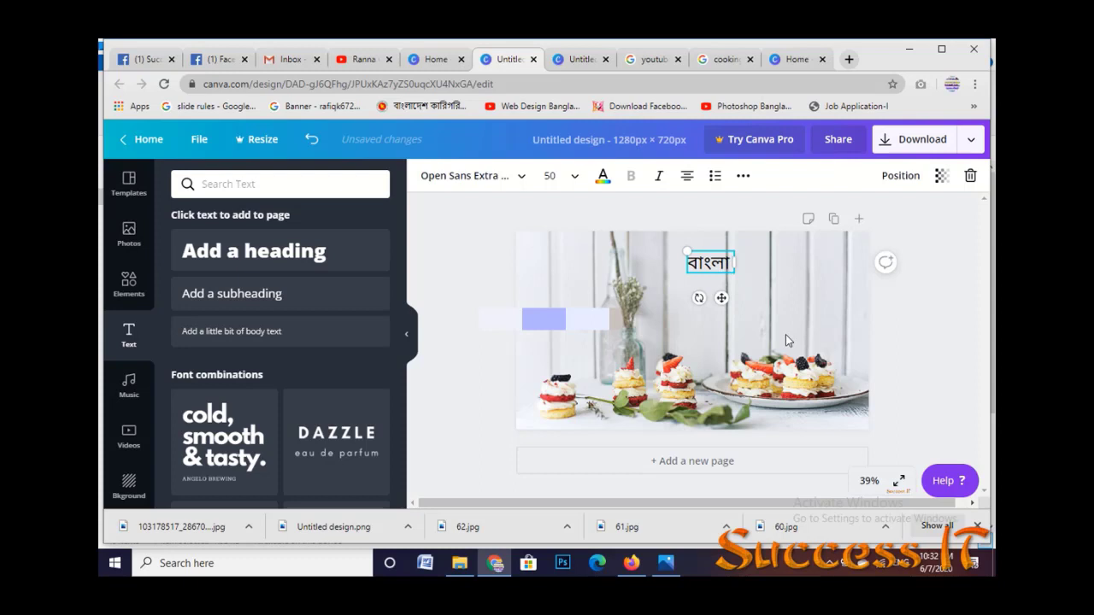
pyautogui.write('ঘরে')
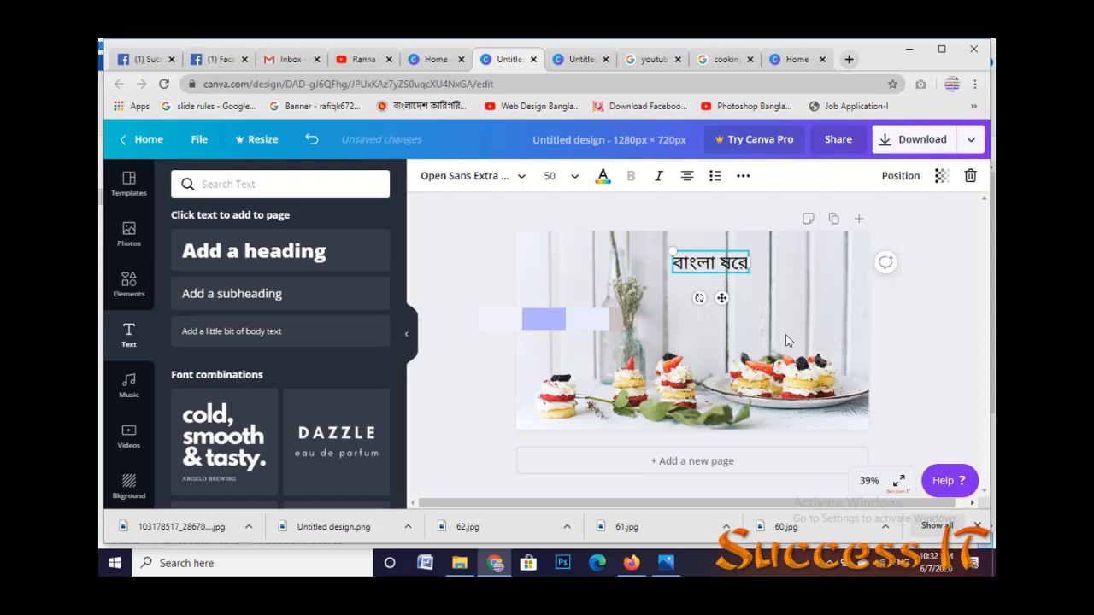
pyautogui.write('র')
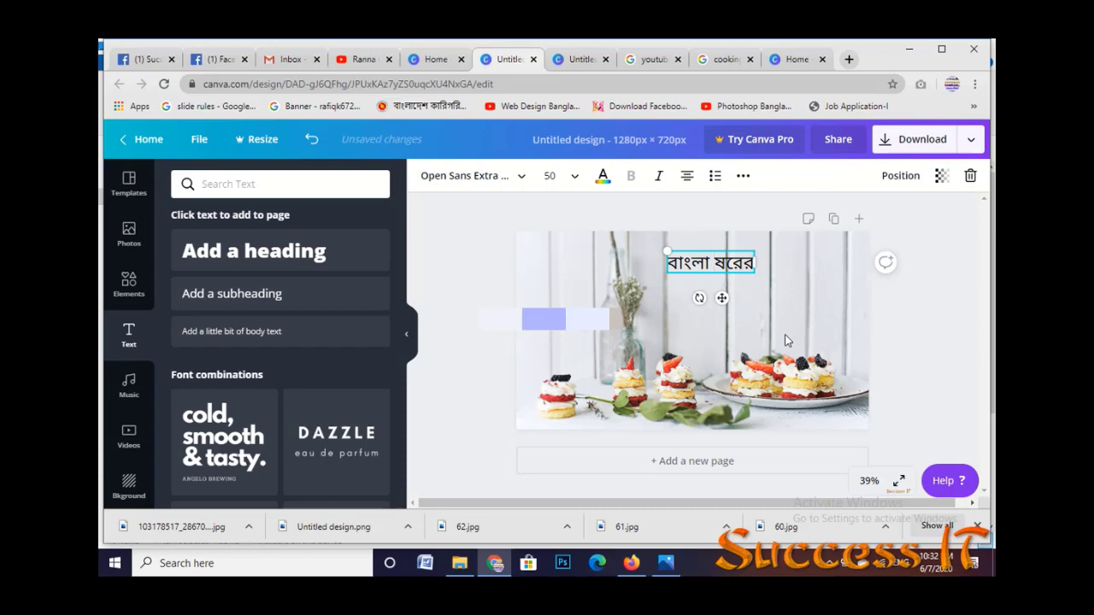
pyautogui.press('BackSpace')
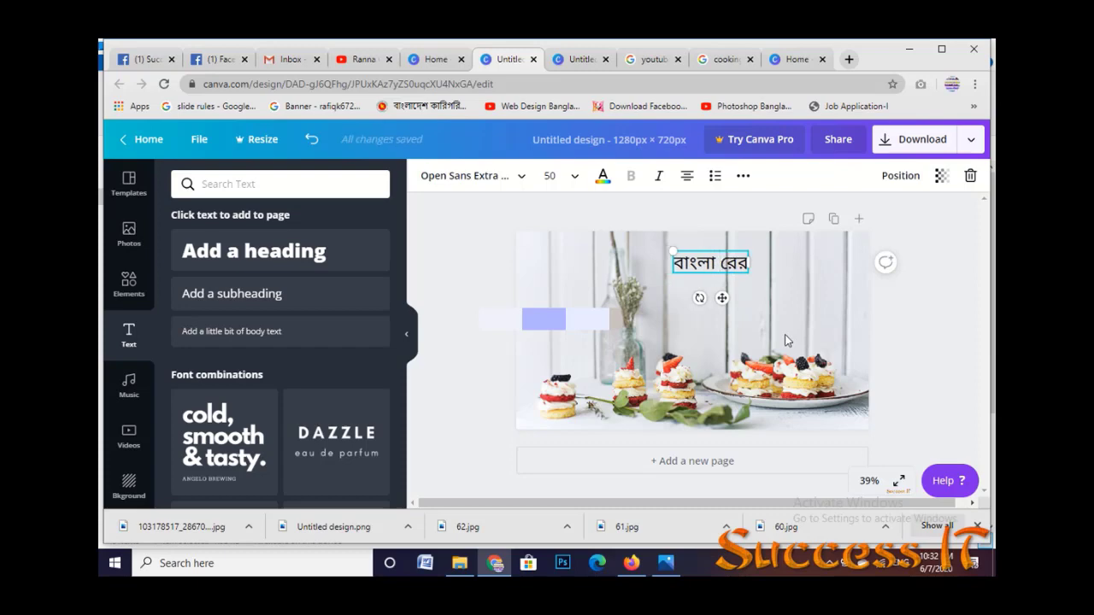
pyautogui.write('ঘরের')
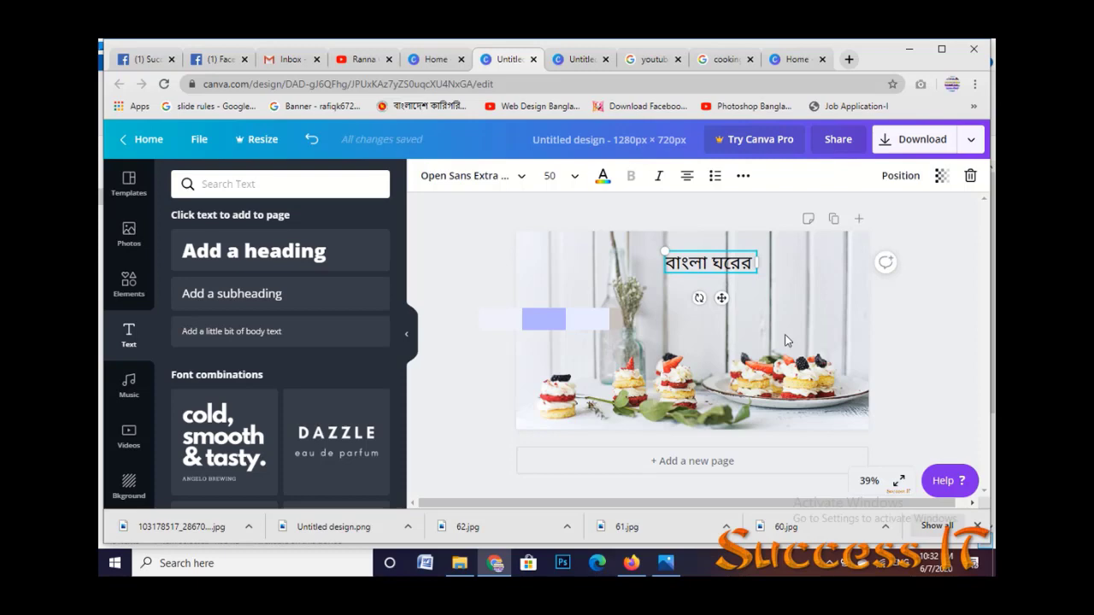
pyautogui.write(' তৈ')
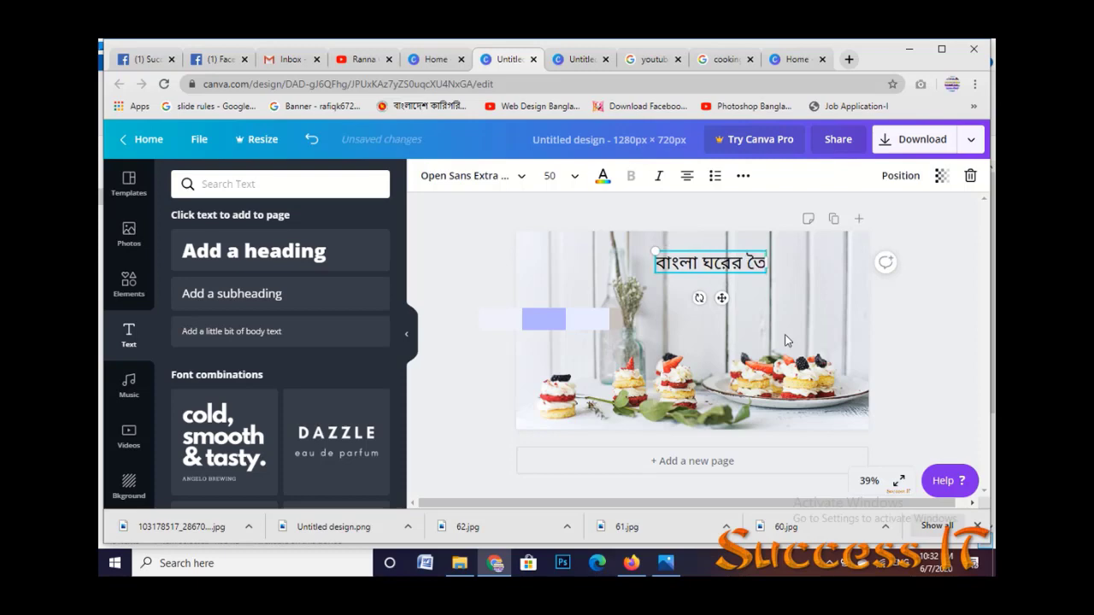
pyautogui.write('রি')
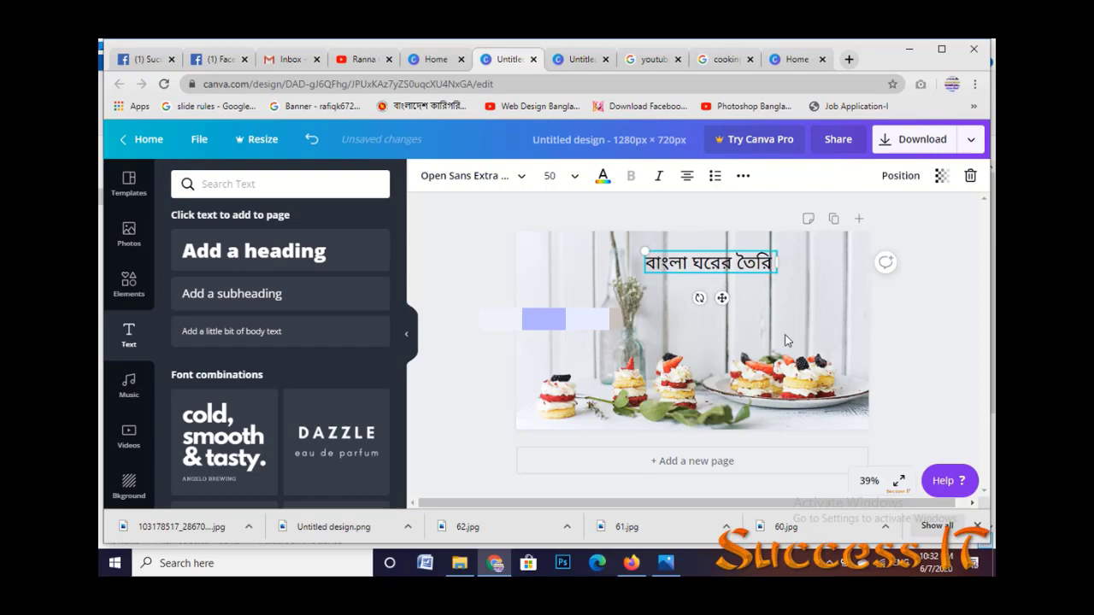
pyautogui.write(' খা')
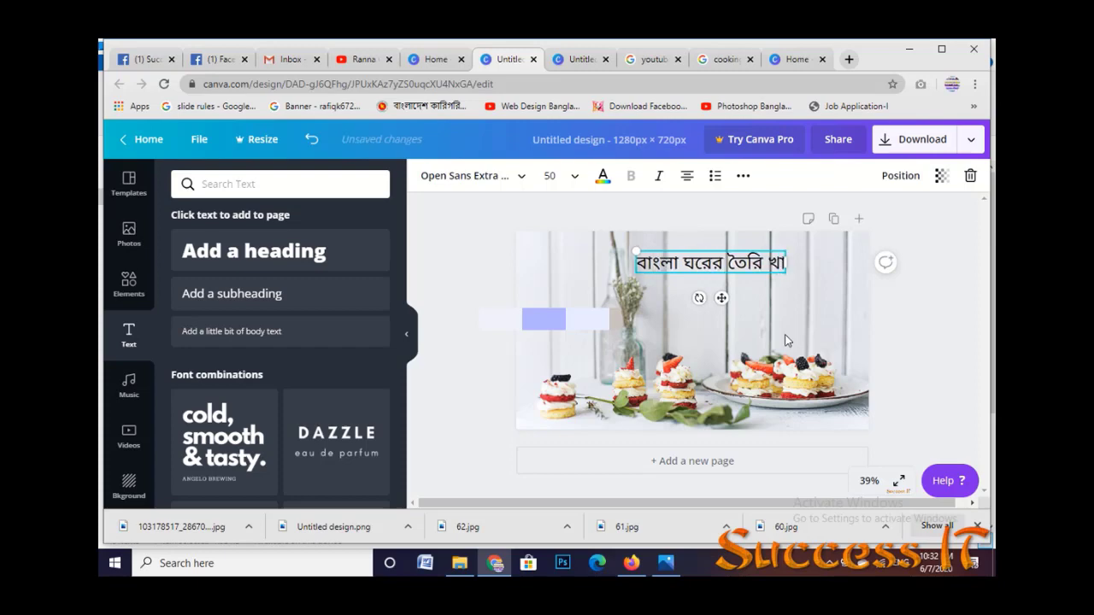
pyautogui.write('বার')
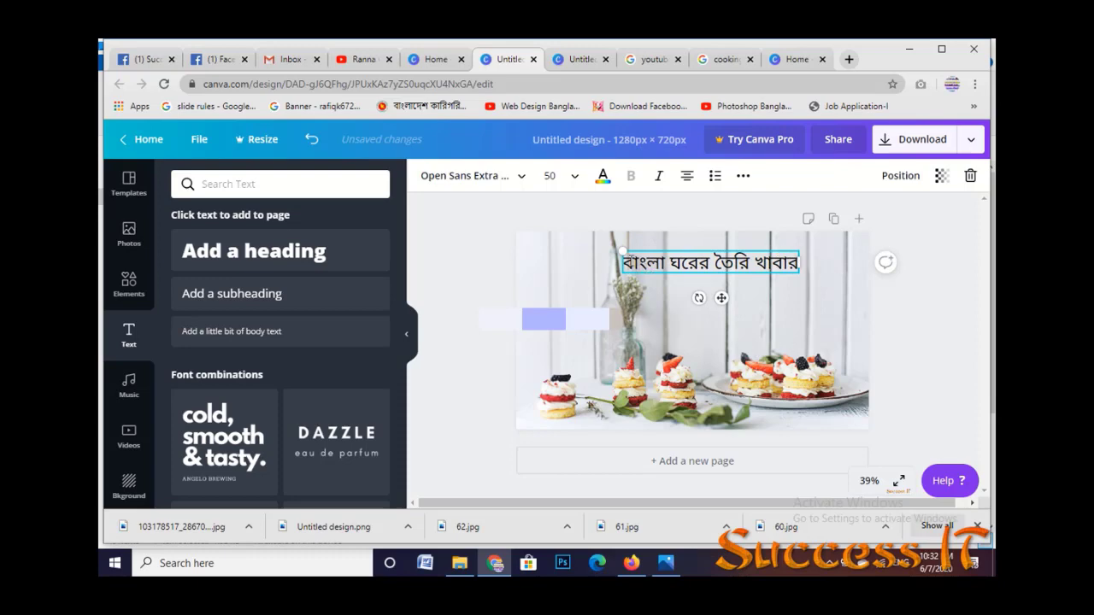
pyautogui.moveTo(628, 261); pyautogui.dragTo(791, 264)
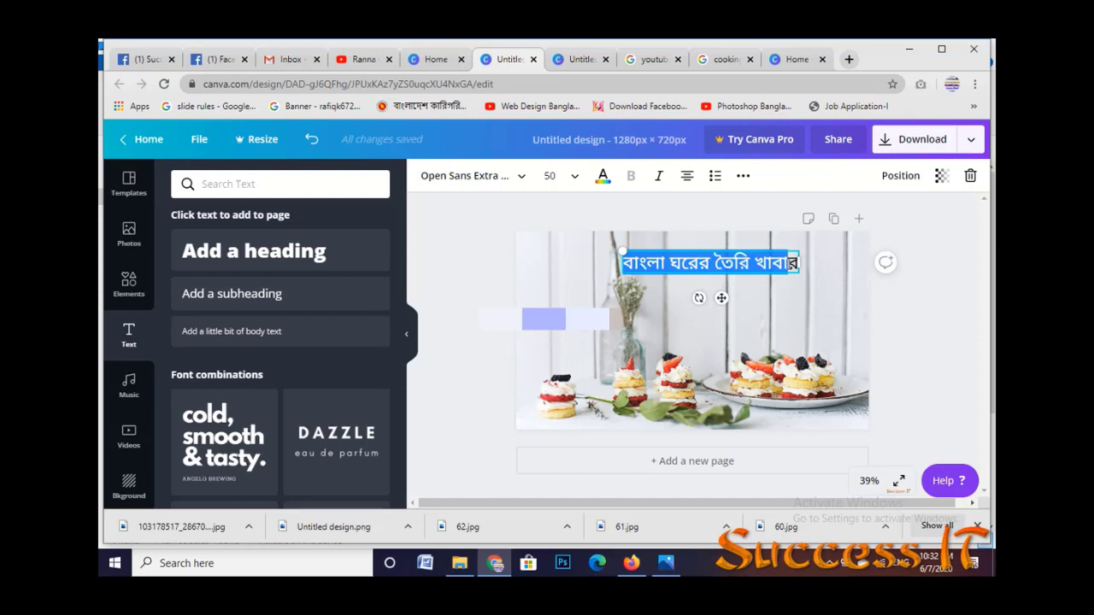
pyautogui.moveTo(790, 264); pyautogui.dragTo(799, 265)
# - Color the Bengali heading red, after briefly trying violet and black
pyautogui.click(603, 177)
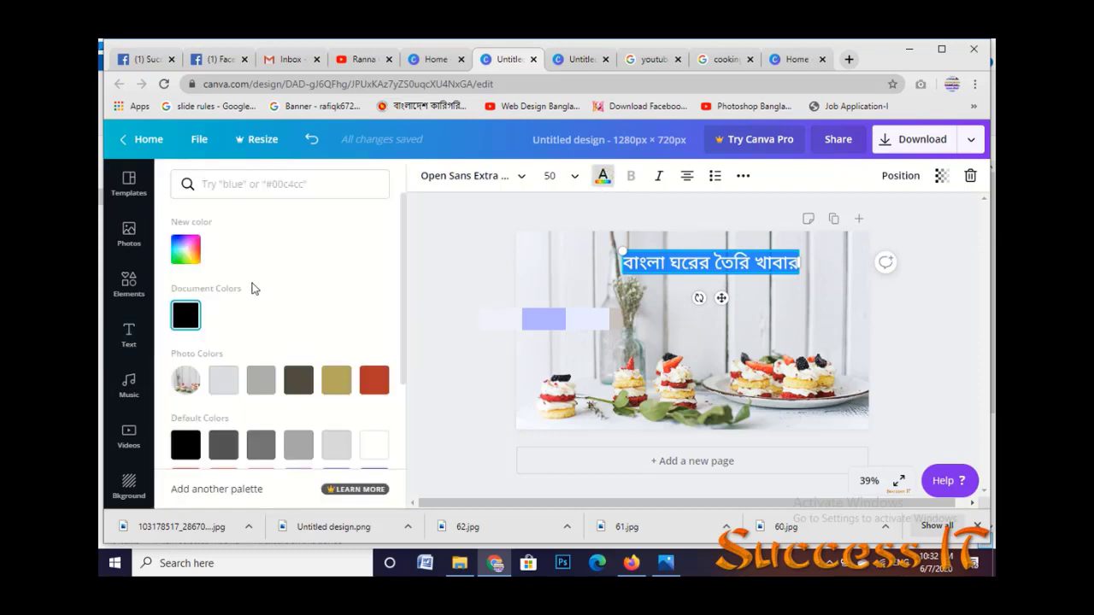
pyautogui.scroll(-2, 282, 360)
pyautogui.click(186, 362)
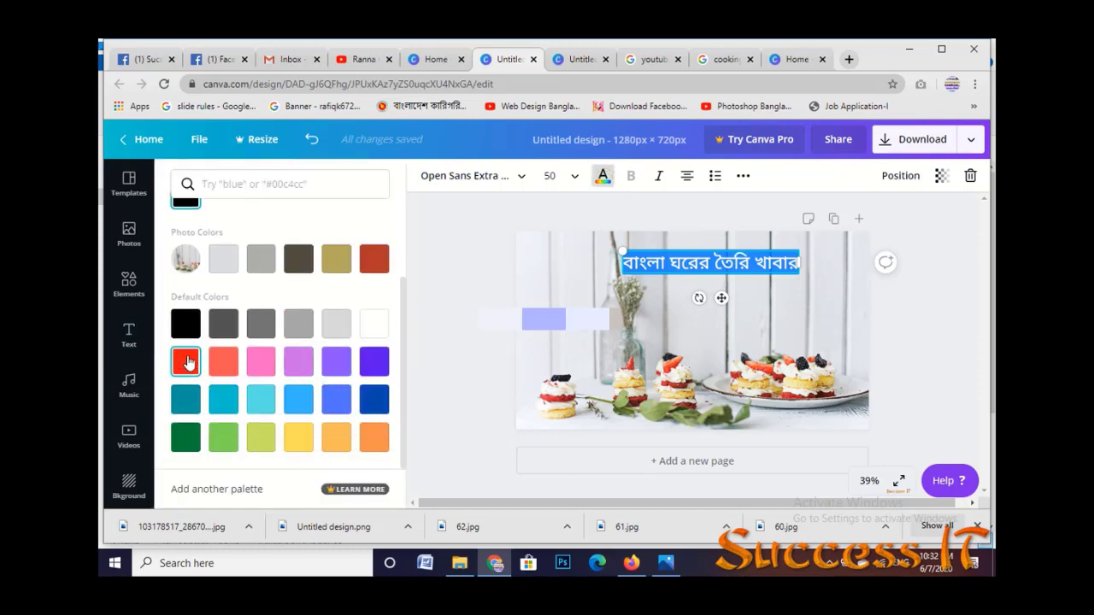
pyautogui.click(733, 270)
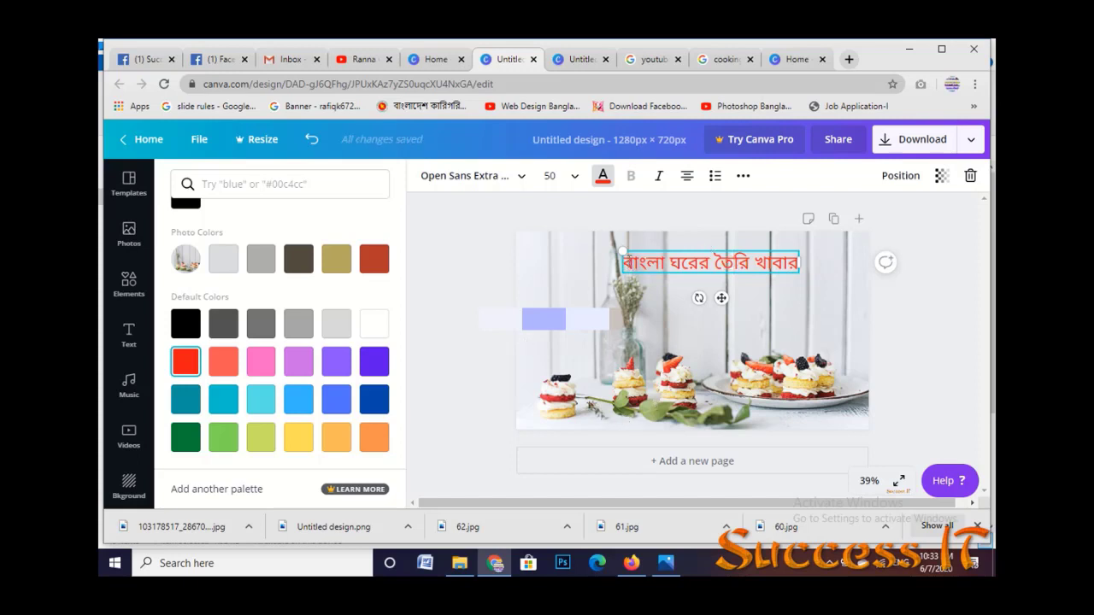
pyautogui.moveTo(623, 263); pyautogui.dragTo(681, 263)
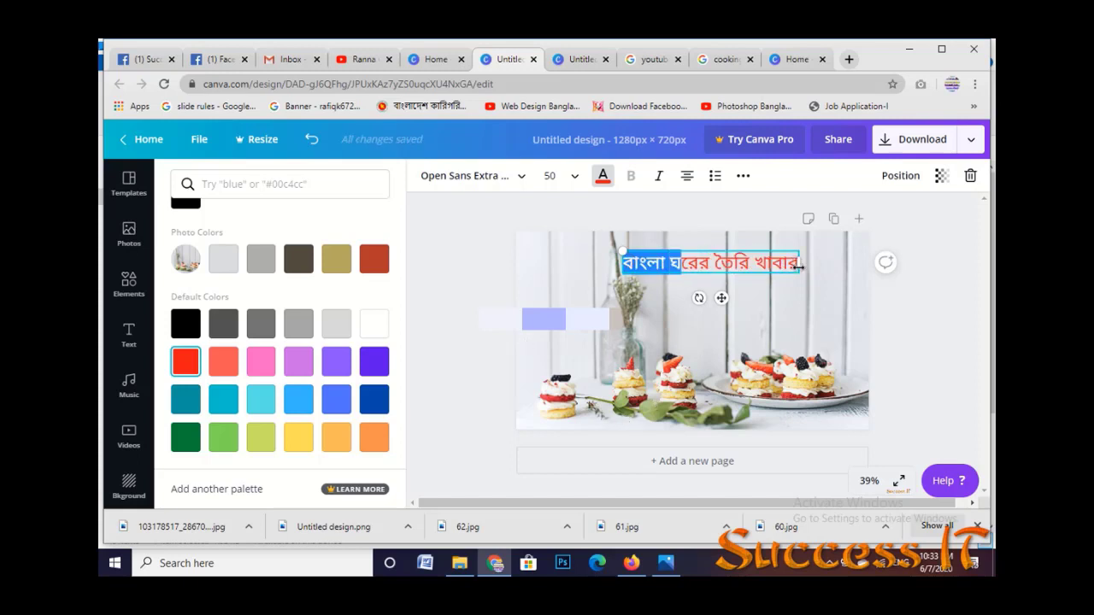
pyautogui.moveTo(798, 268); pyautogui.dragTo(793, 266)
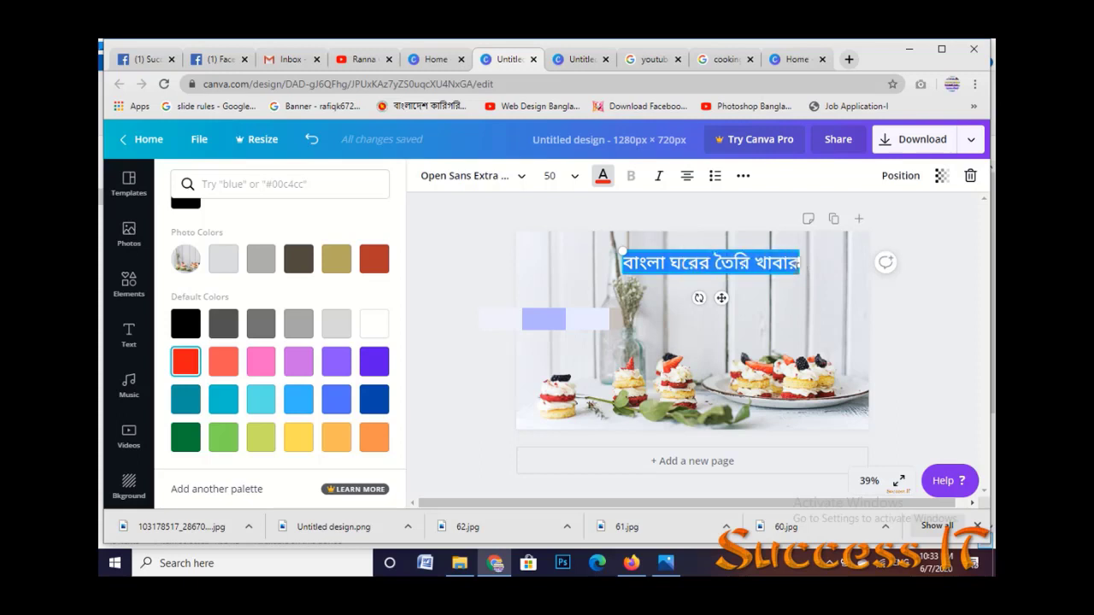
pyautogui.click(374, 367)
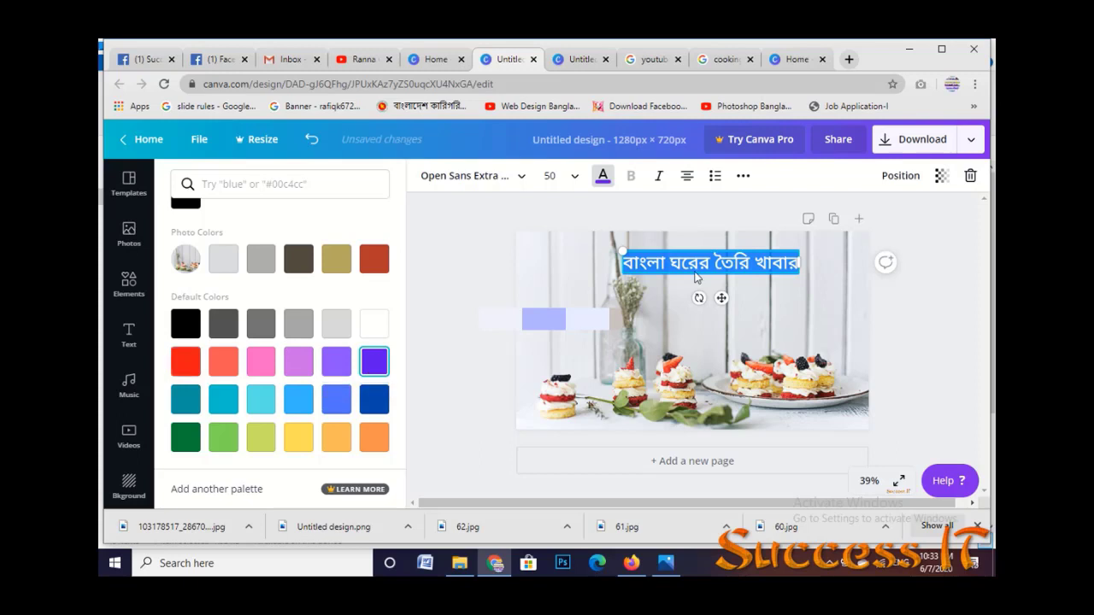
pyautogui.click(717, 255)
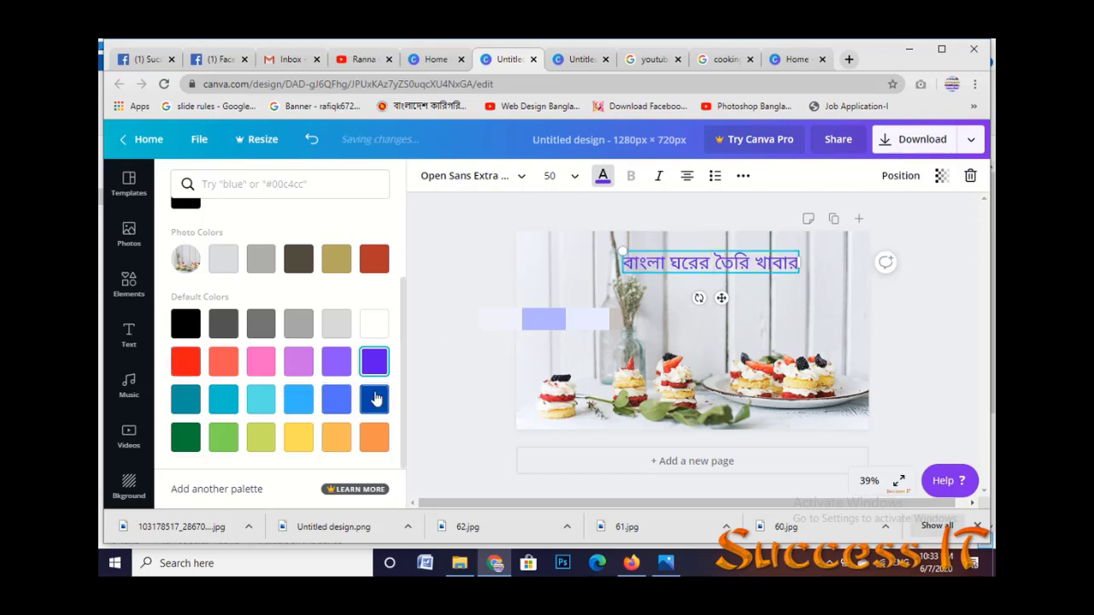
pyautogui.click(182, 329)
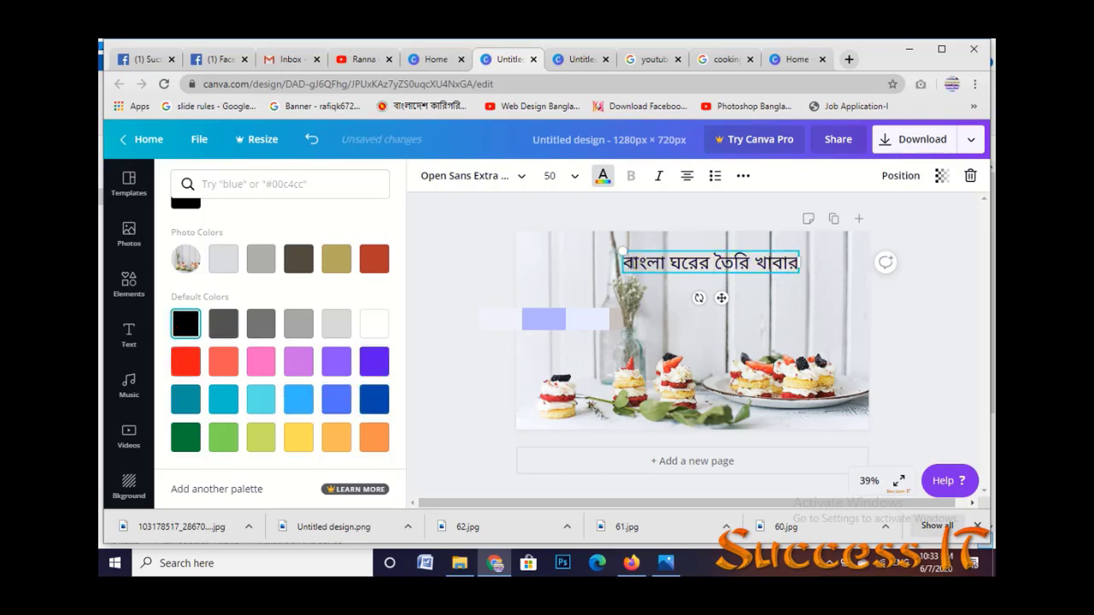
pyautogui.click(190, 363)
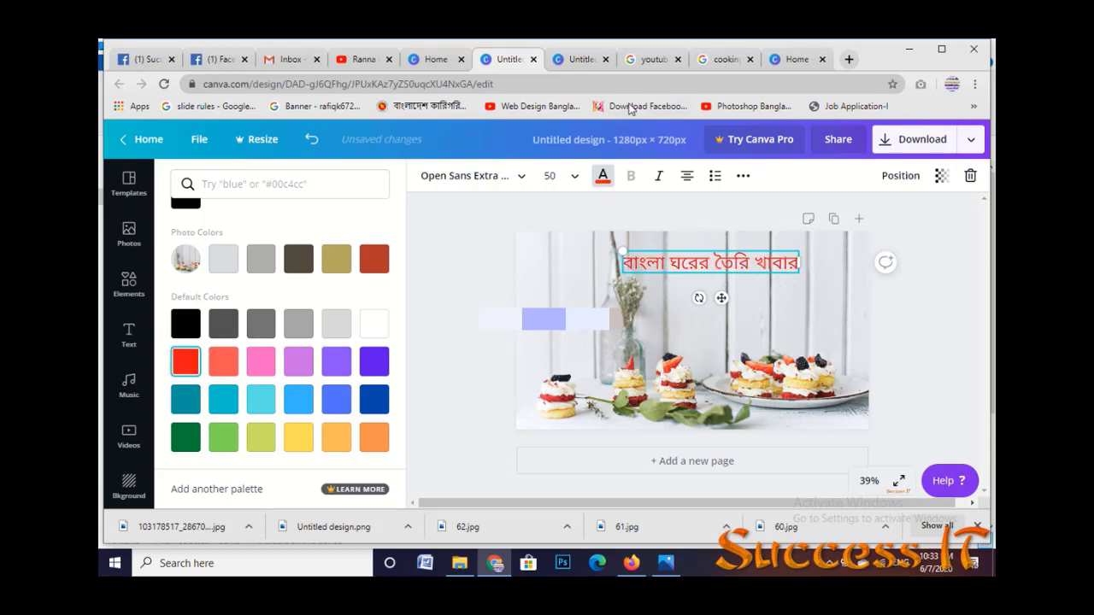
pyautogui.click(572, 177)
# - Enlarge the heading to font size 80
pyautogui.scroll(-5, 588, 327)
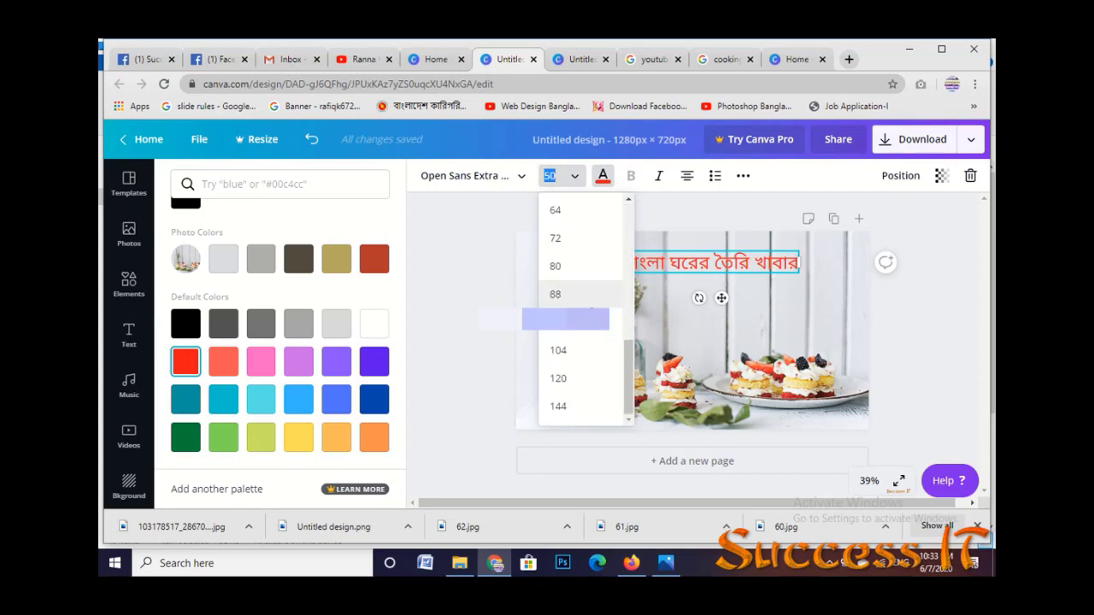
pyautogui.click(555, 266)
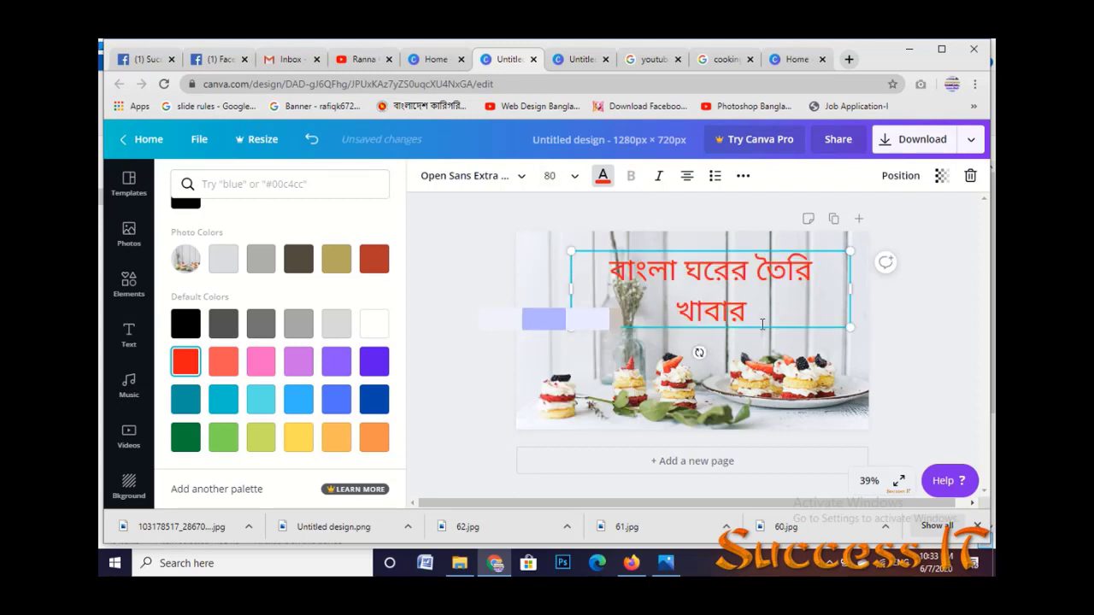
pyautogui.click(914, 299)
pyautogui.click(912, 295)
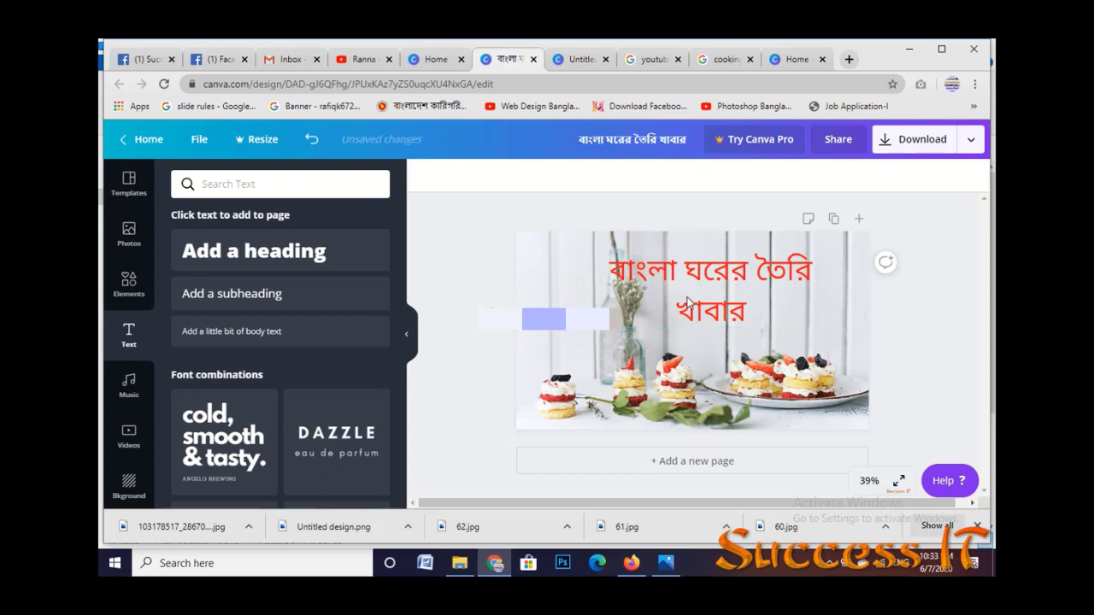
pyautogui.click(688, 300)
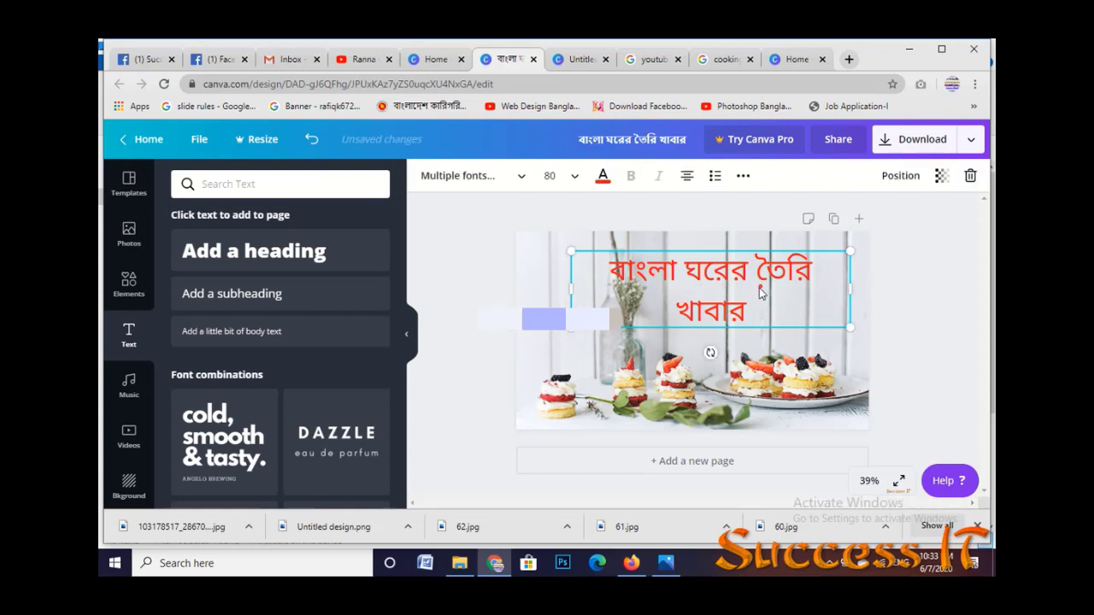
pyautogui.click(518, 345)
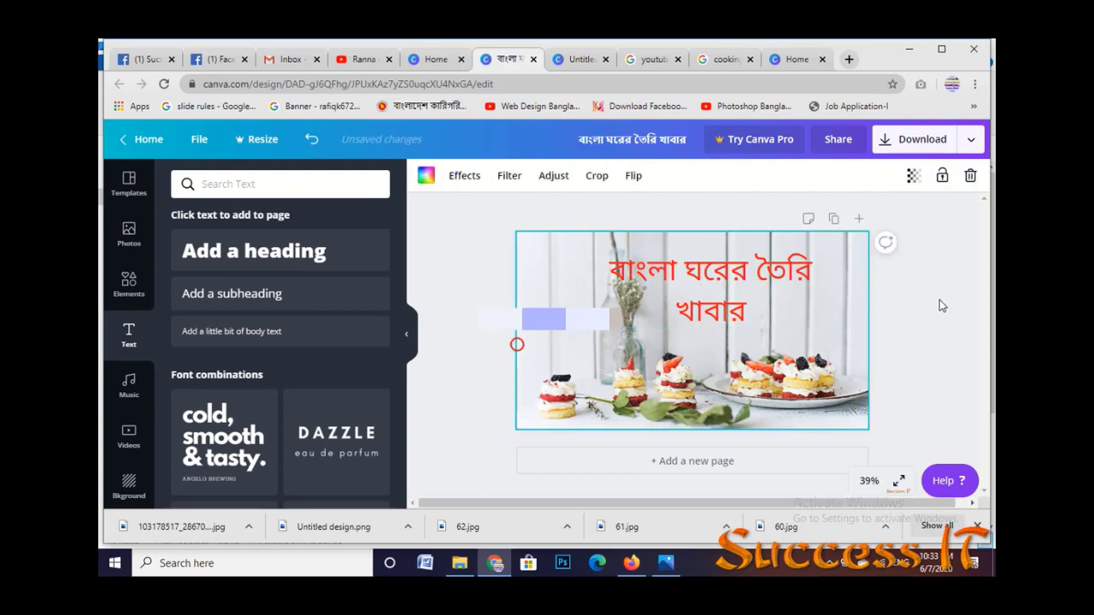
pyautogui.click(623, 273)
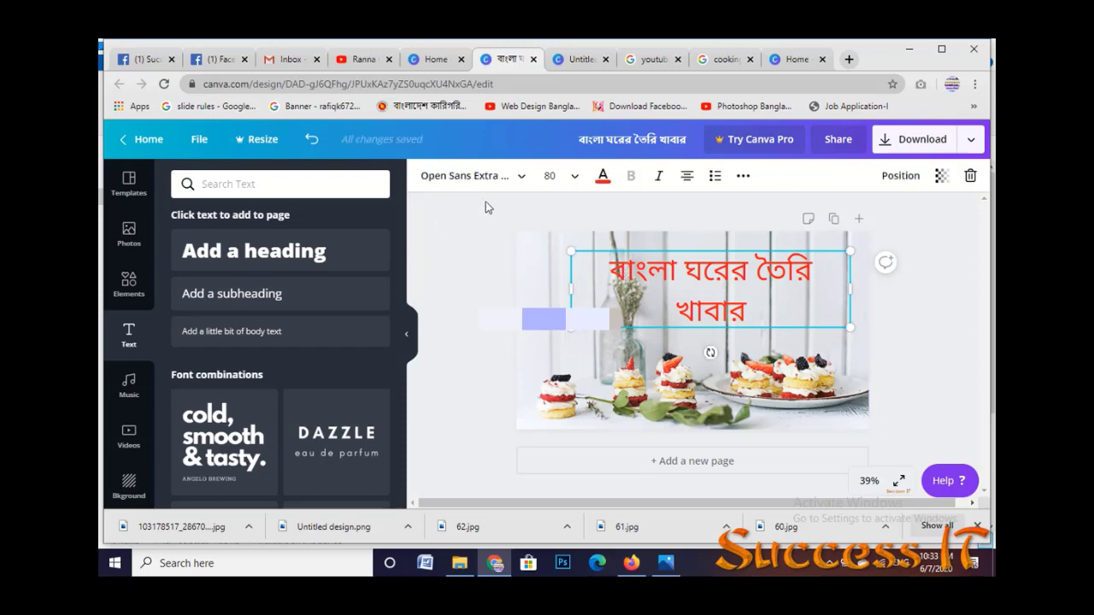
# - Make the whole heading bold Montserrat Extra-Bold and nudge it slightly higher
pyautogui.doubleClick(616, 267)
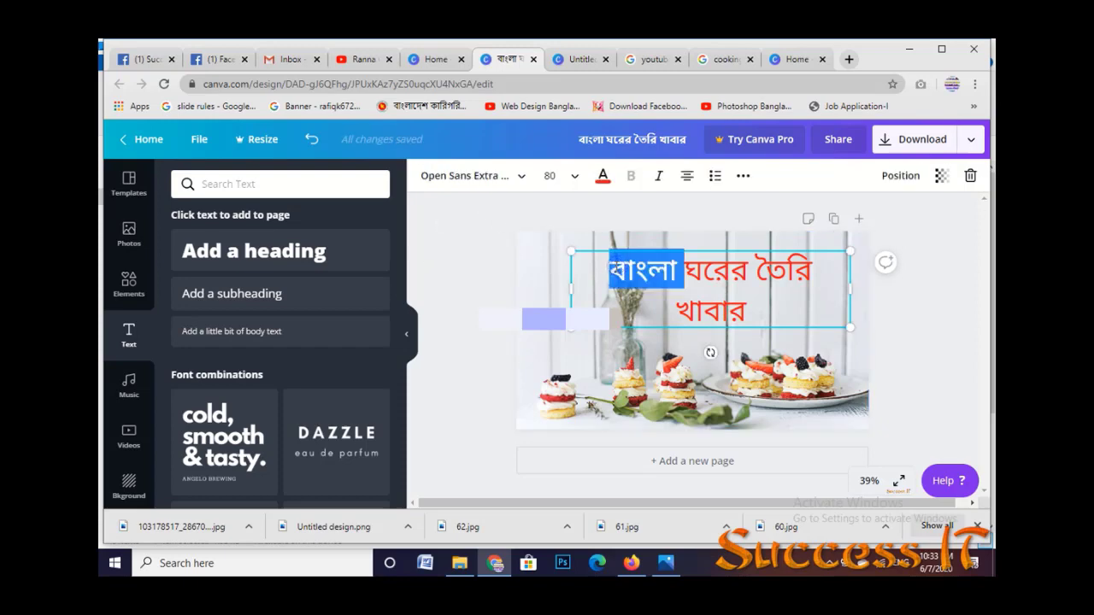
pyautogui.click(615, 267)
pyautogui.moveTo(611, 267); pyautogui.dragTo(818, 298)
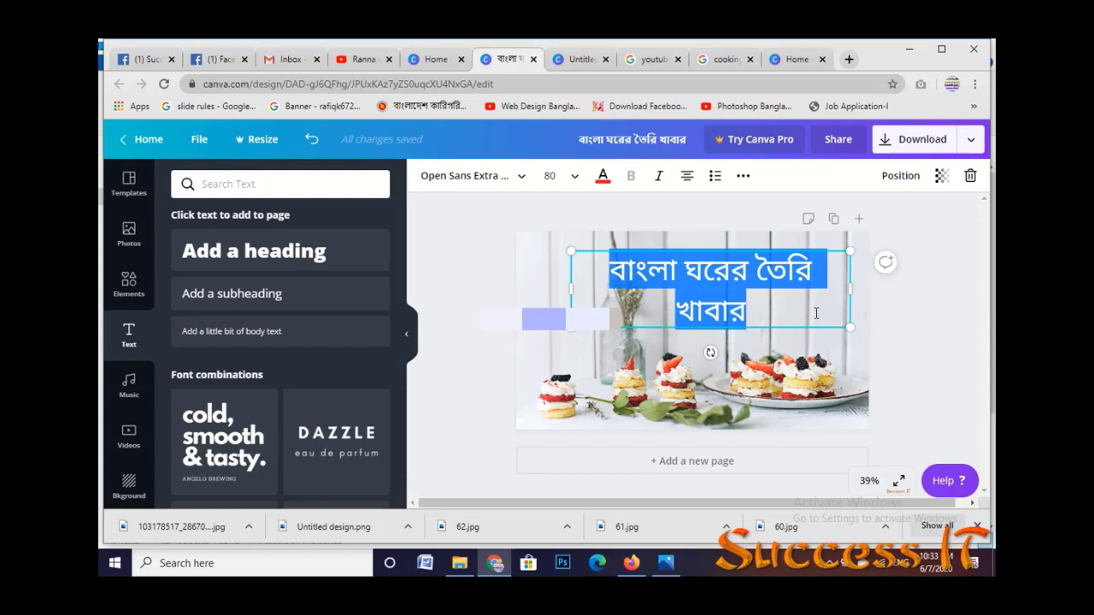
pyautogui.click(519, 179)
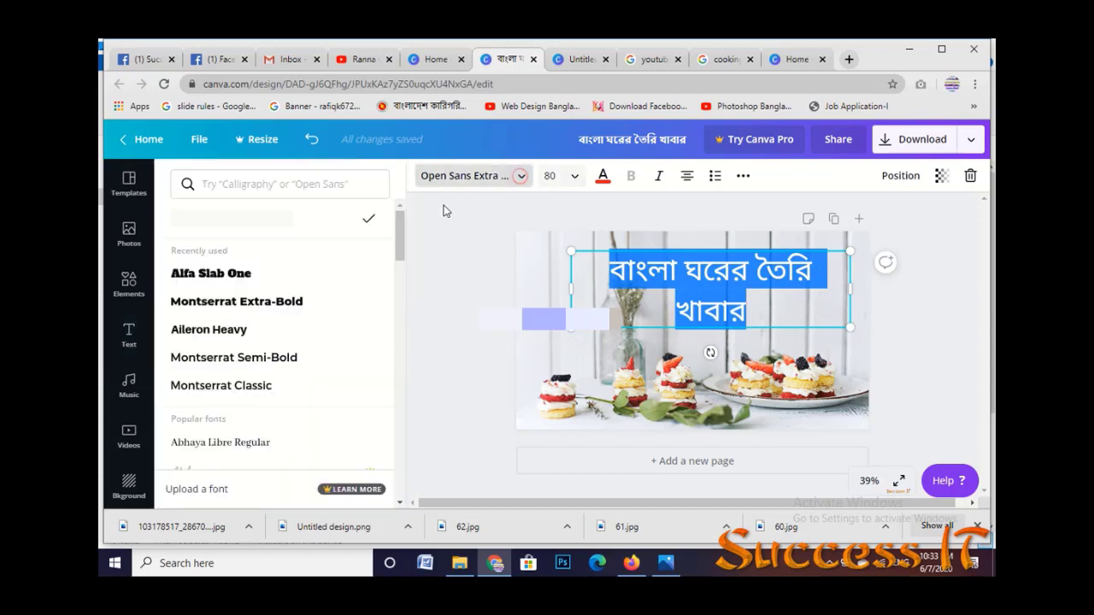
pyautogui.click(263, 307)
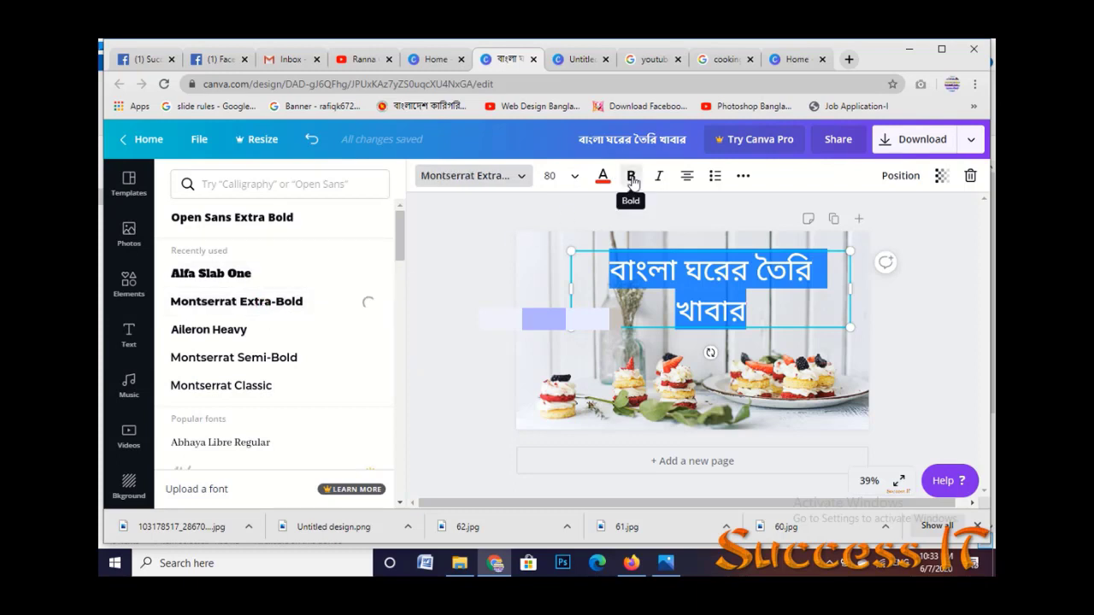
pyautogui.click(633, 182)
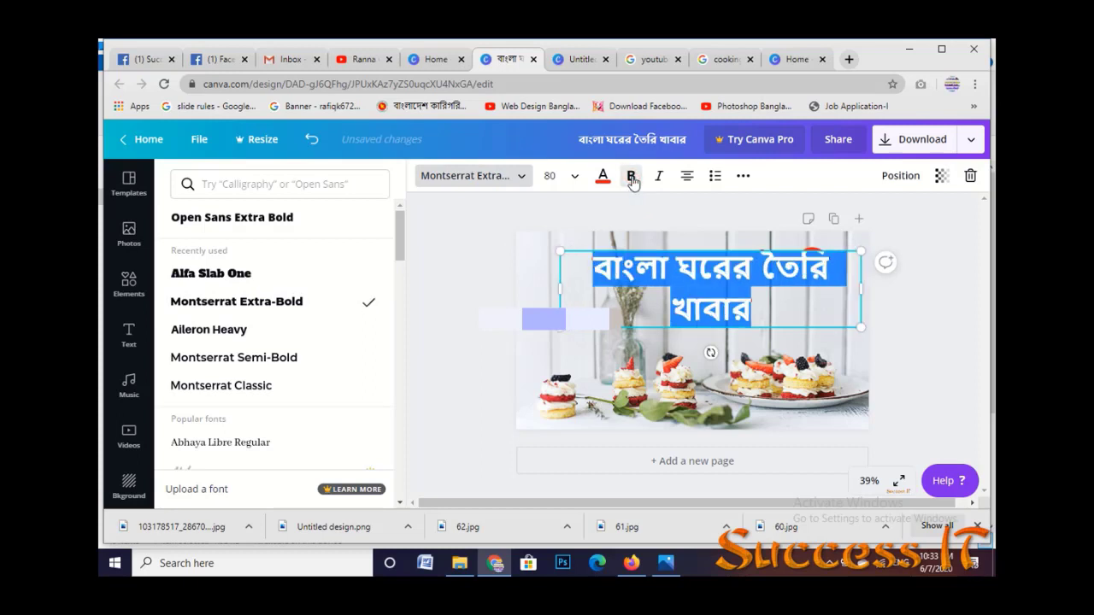
pyautogui.click(908, 212)
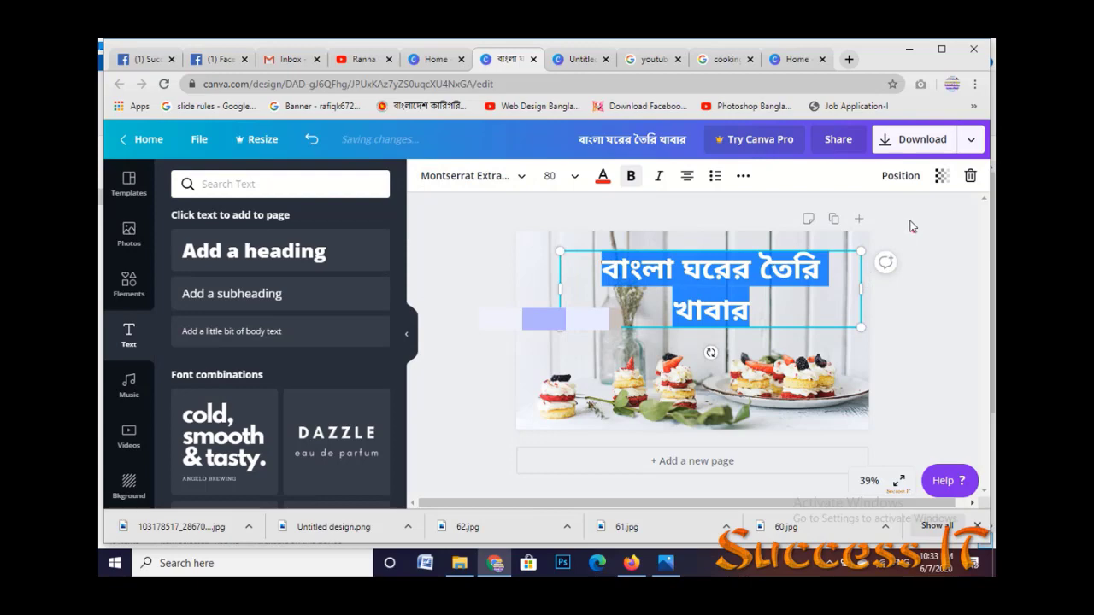
pyautogui.click(911, 232)
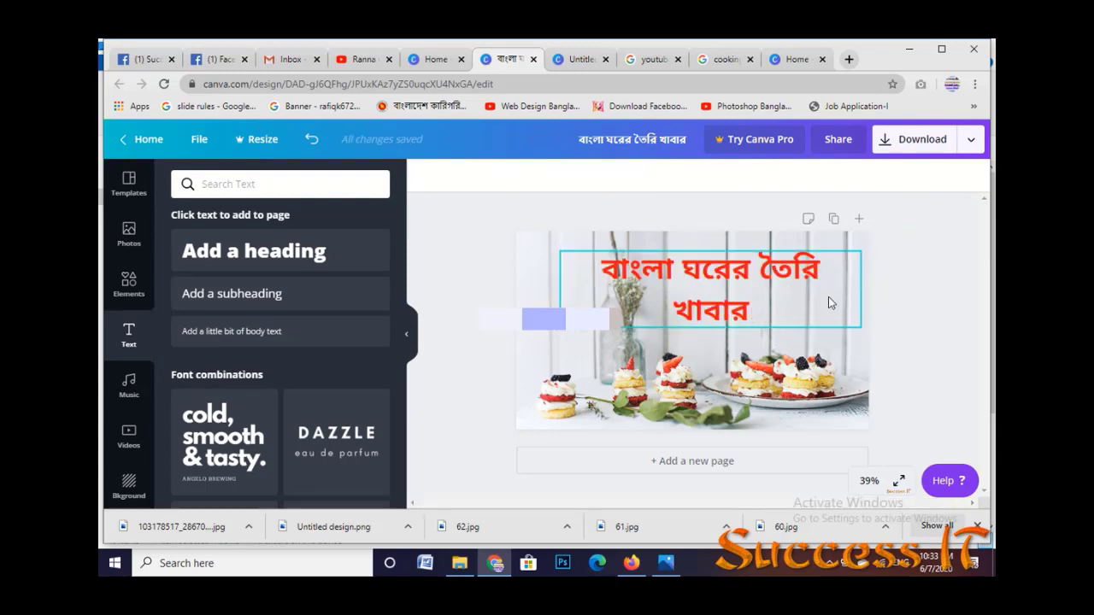
pyautogui.moveTo(714, 273); pyautogui.dragTo(714, 256)
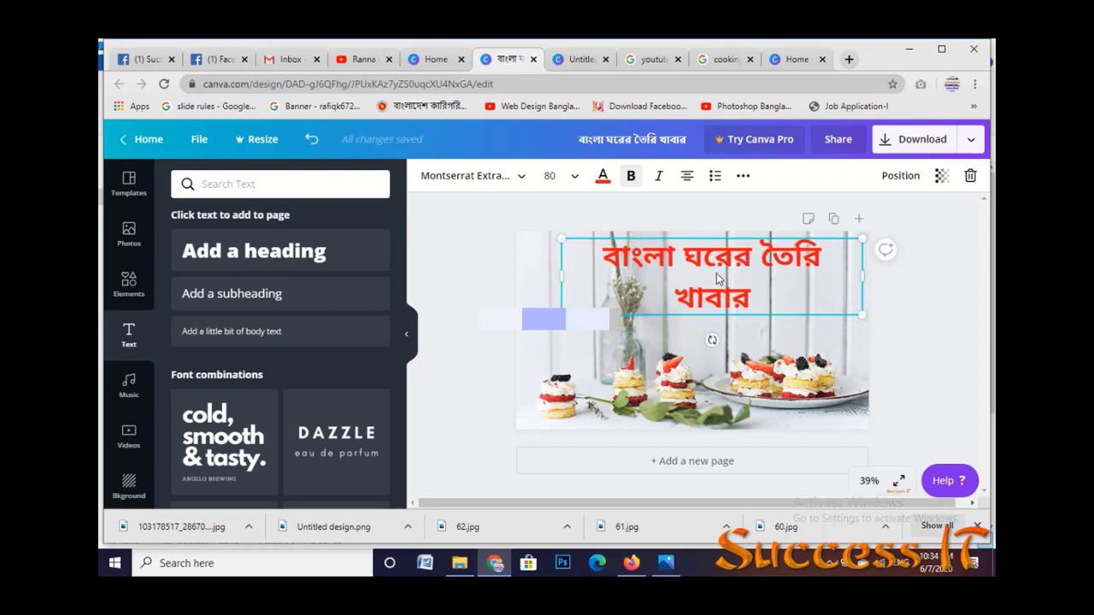
pyautogui.click(928, 305)
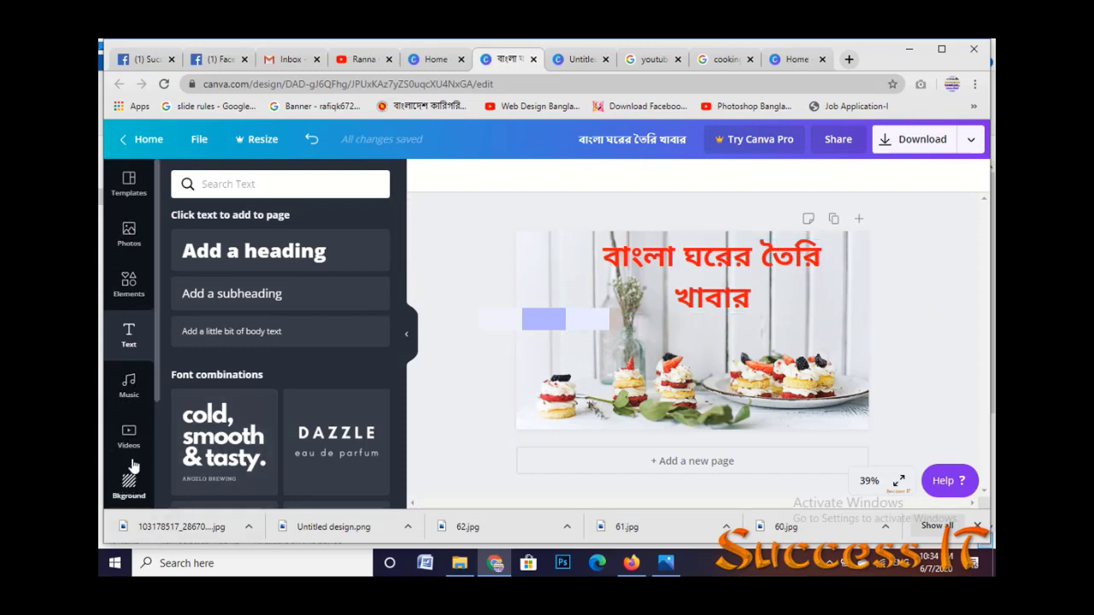
# - Open Uploads and start uploading an image from the computer
pyautogui.scroll(-2, 127, 459)
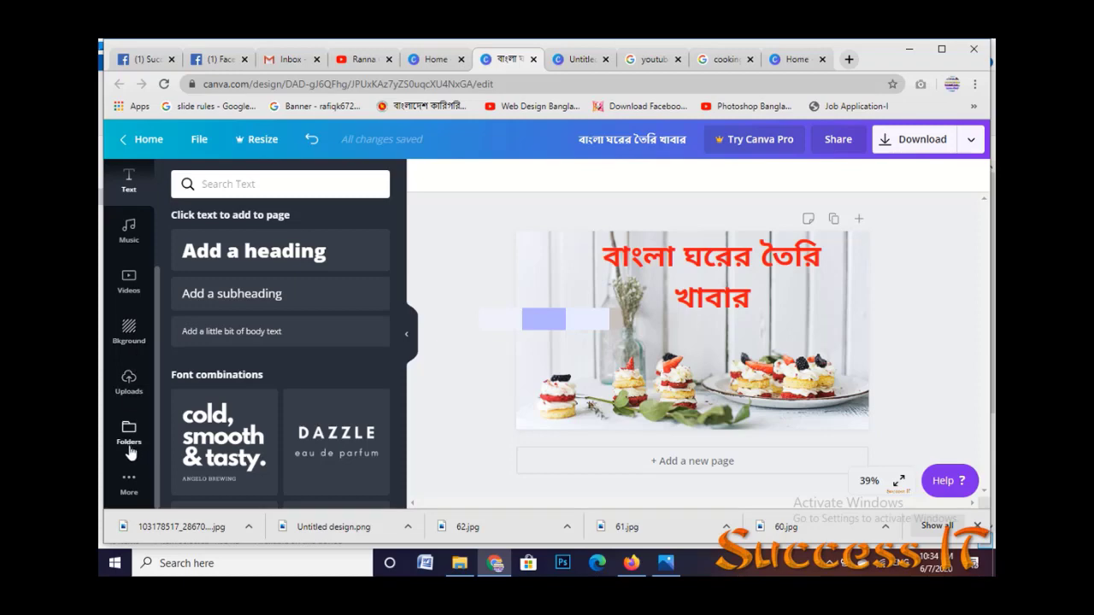
pyautogui.click(129, 381)
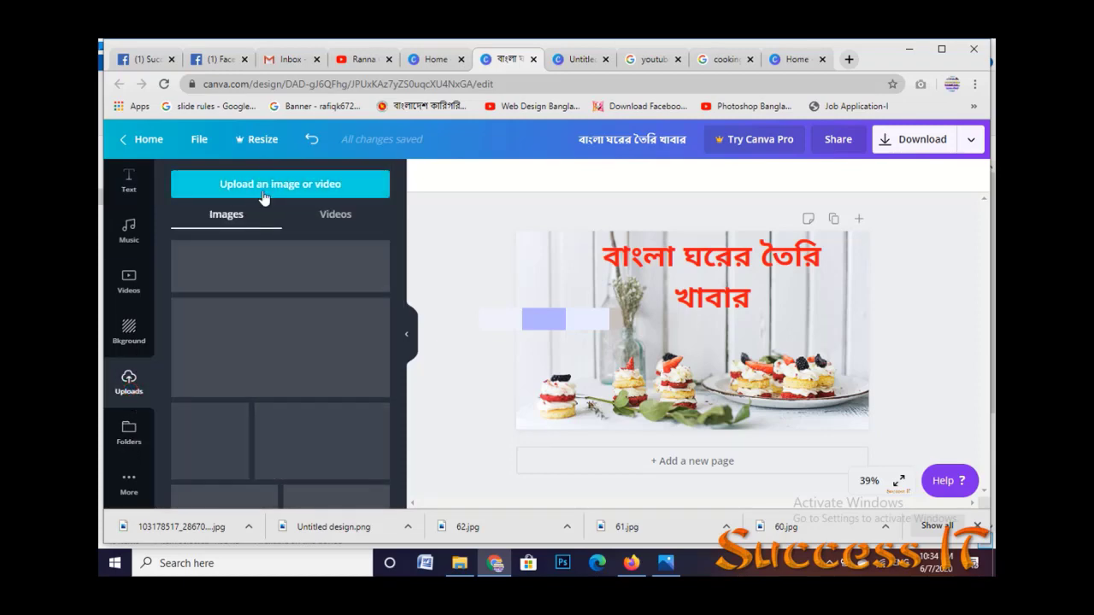
pyautogui.click(272, 186)
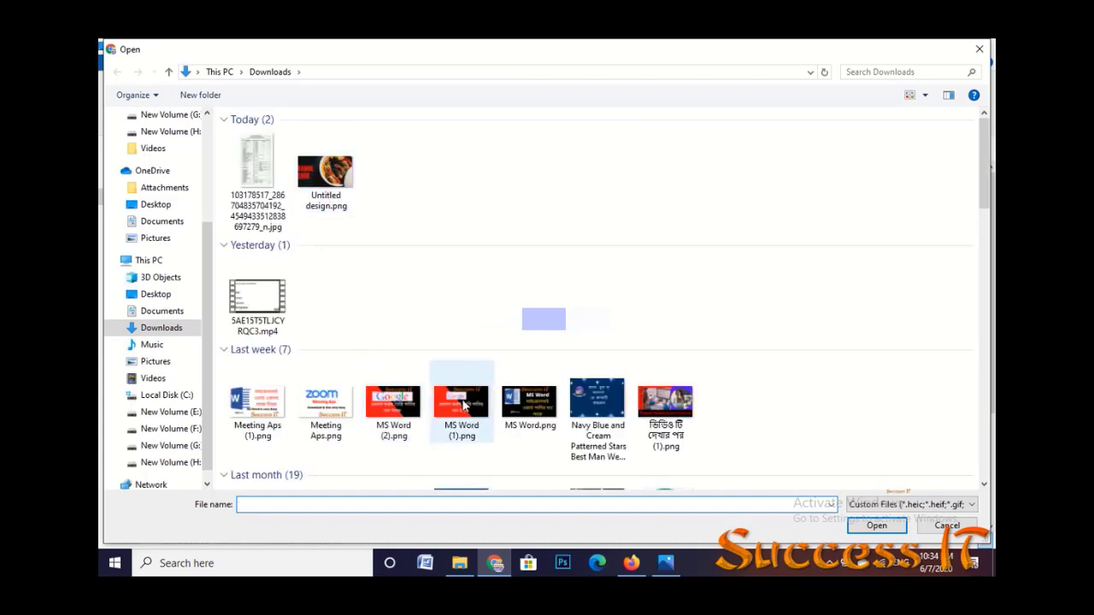
# - Browse to the New Volume (E:) drive in the Open dialog
pyautogui.scroll(-3, 461, 402)
pyautogui.click(184, 414)
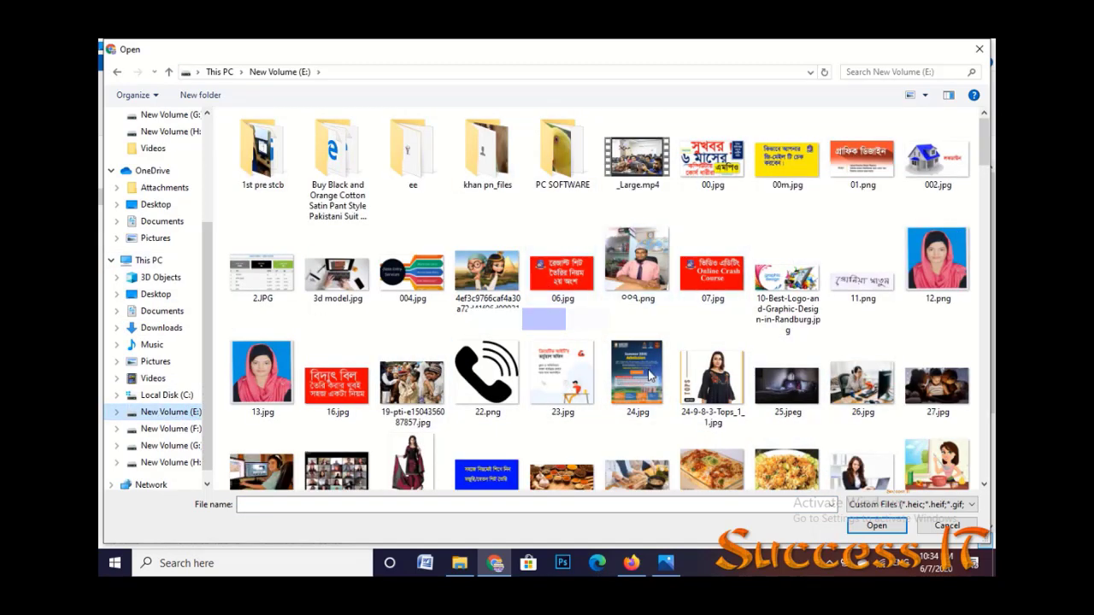
pyautogui.scroll(-5, 641, 325)
pyautogui.scroll(4, 940, 295)
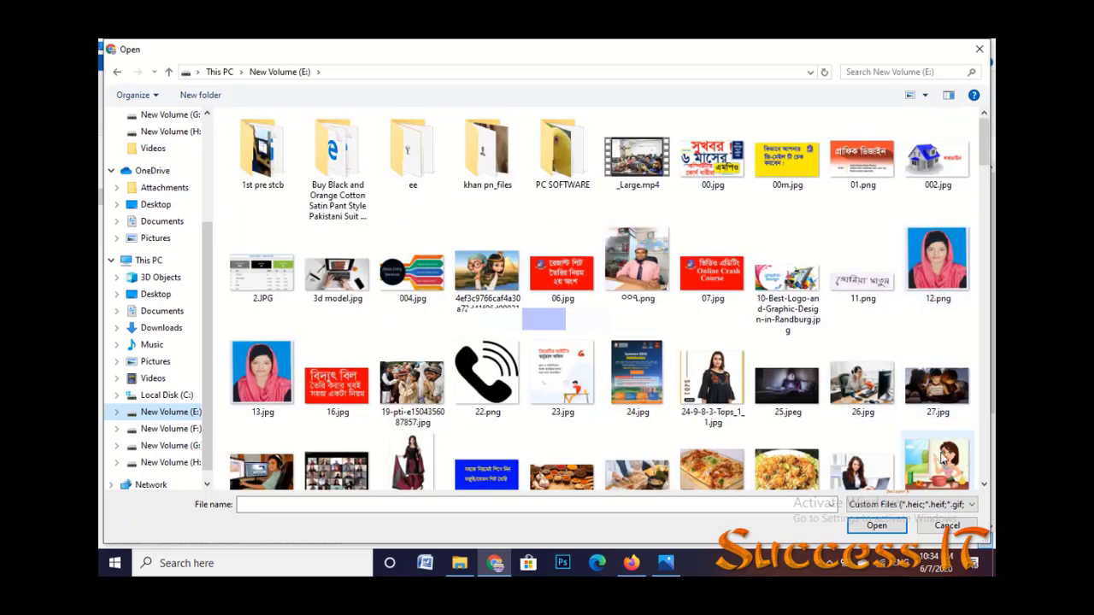
pyautogui.scroll(-2, 919, 378)
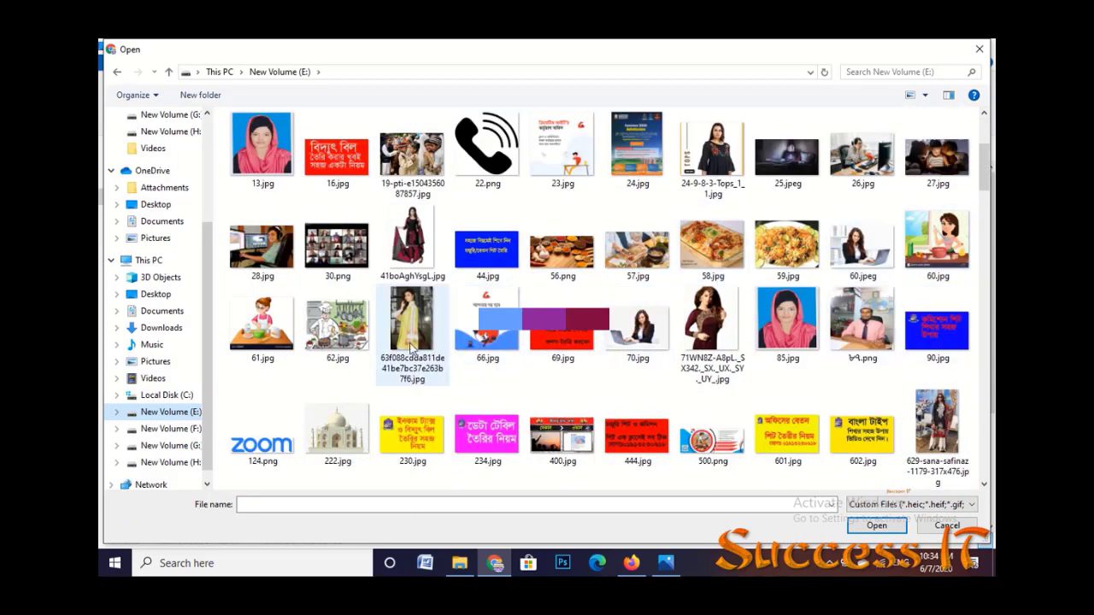
pyautogui.scroll(3, 727, 220)
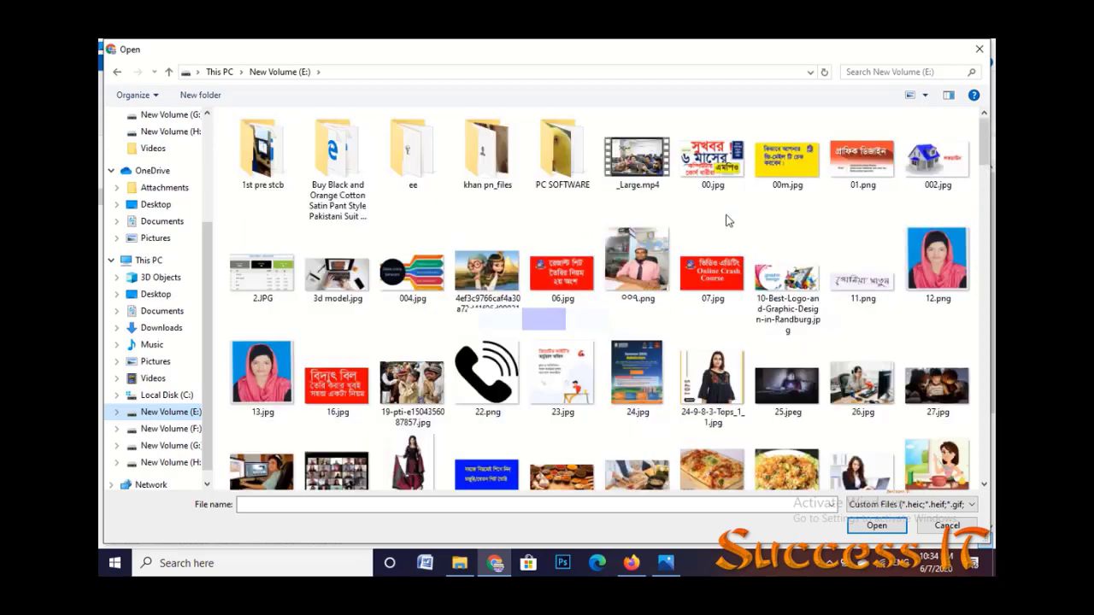
pyautogui.scroll(-3, 863, 218)
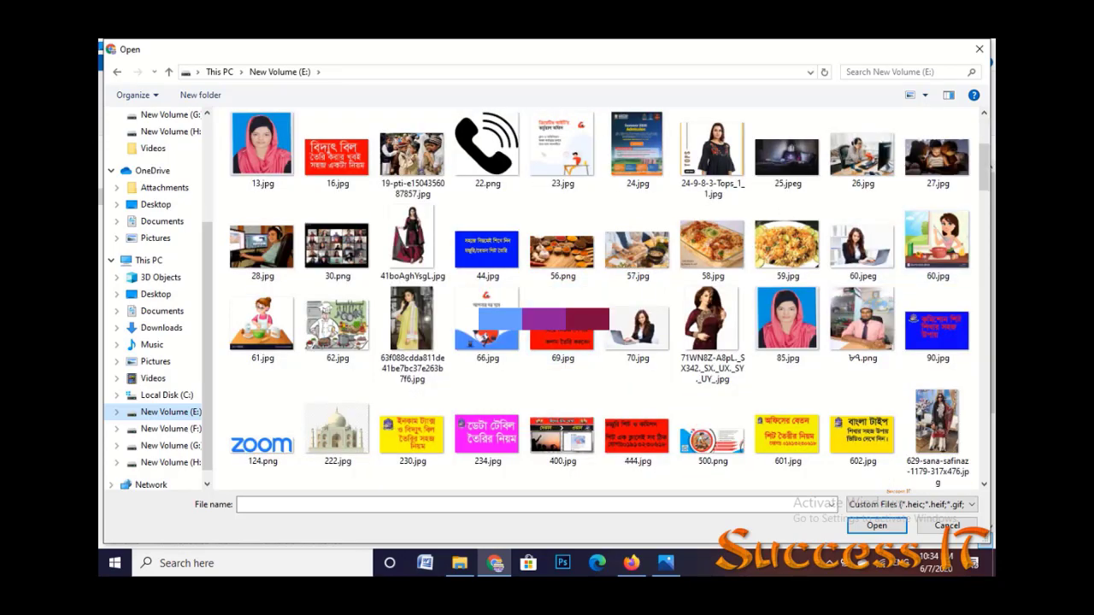
pyautogui.scroll(-2, 598, 299)
pyautogui.scroll(5, 261, 329)
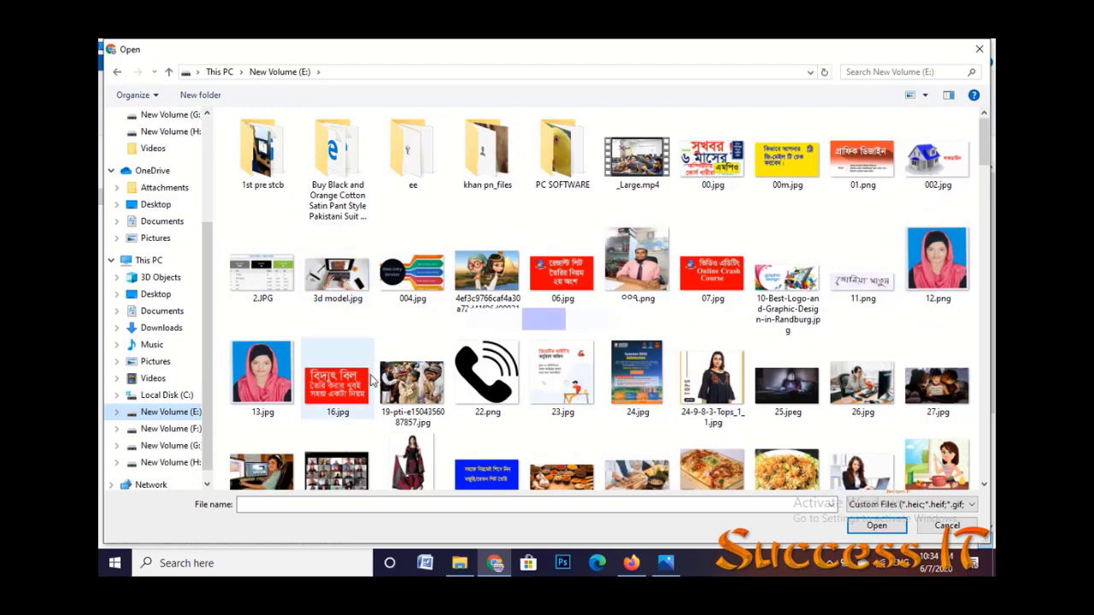
pyautogui.scroll(-3, 342, 348)
pyautogui.scroll(3, 342, 346)
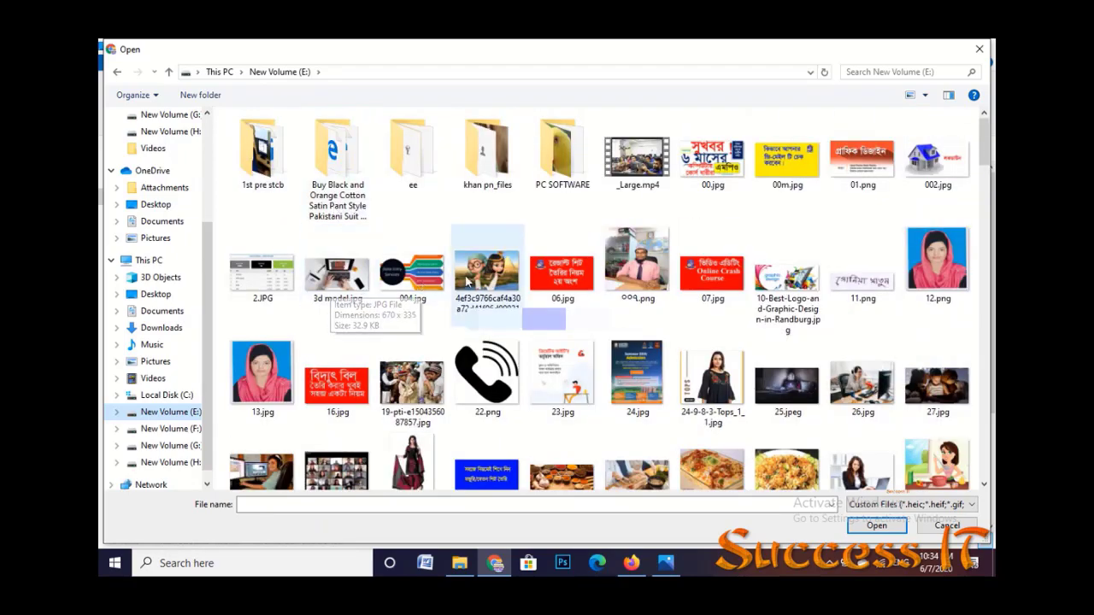
pyautogui.scroll(-5, 876, 273)
pyautogui.scroll(5, 970, 252)
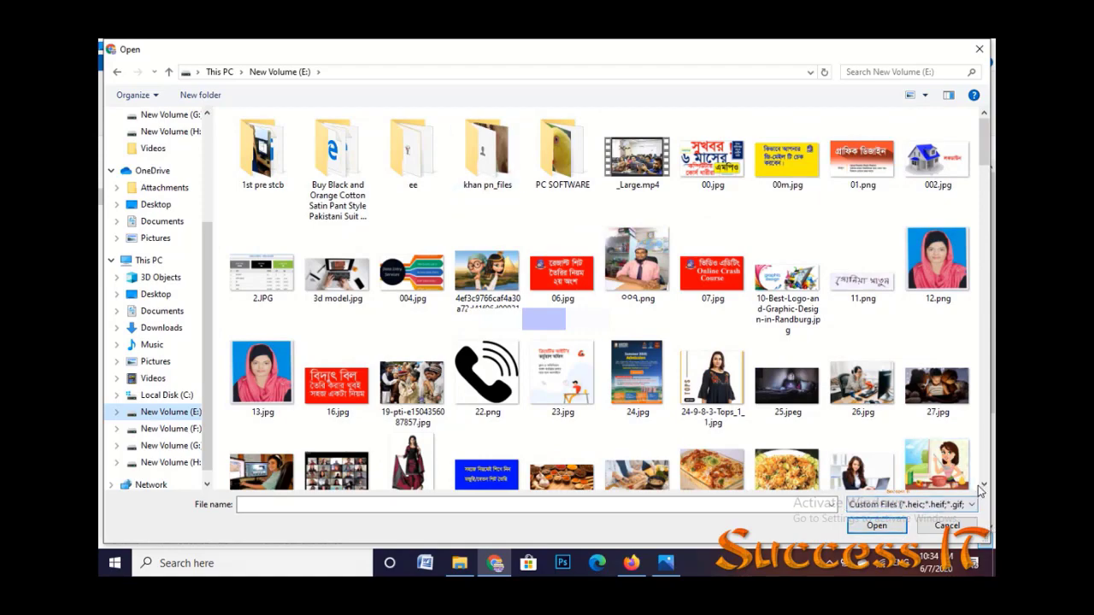
pyautogui.click(982, 484)
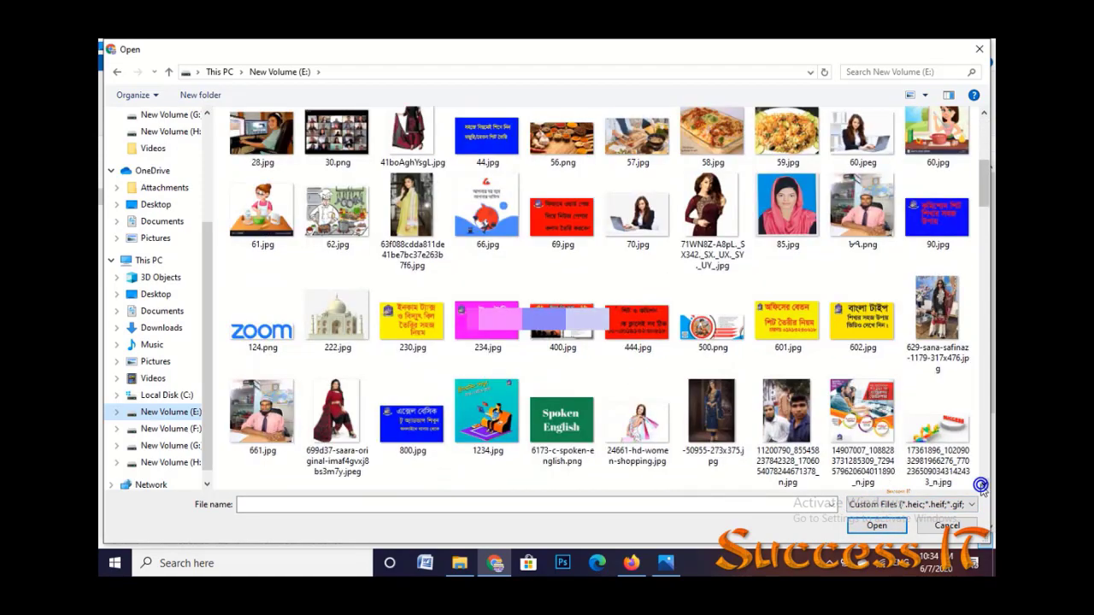
pyautogui.click(983, 483)
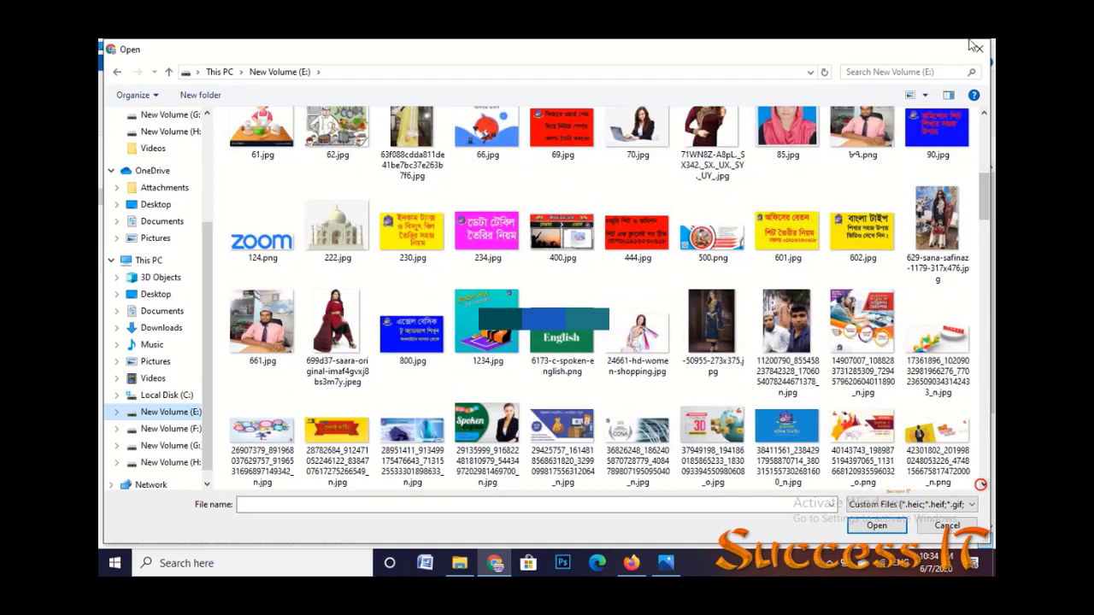
pyautogui.click(983, 117)
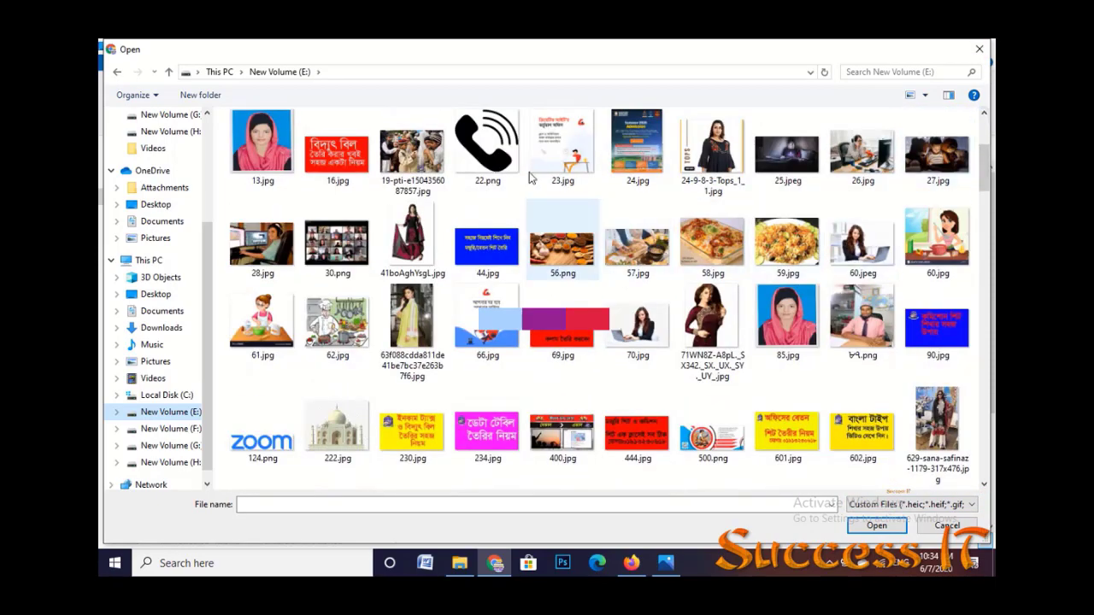
# - Select 62.jpg and confirm it for upload
pyautogui.click(341, 328)
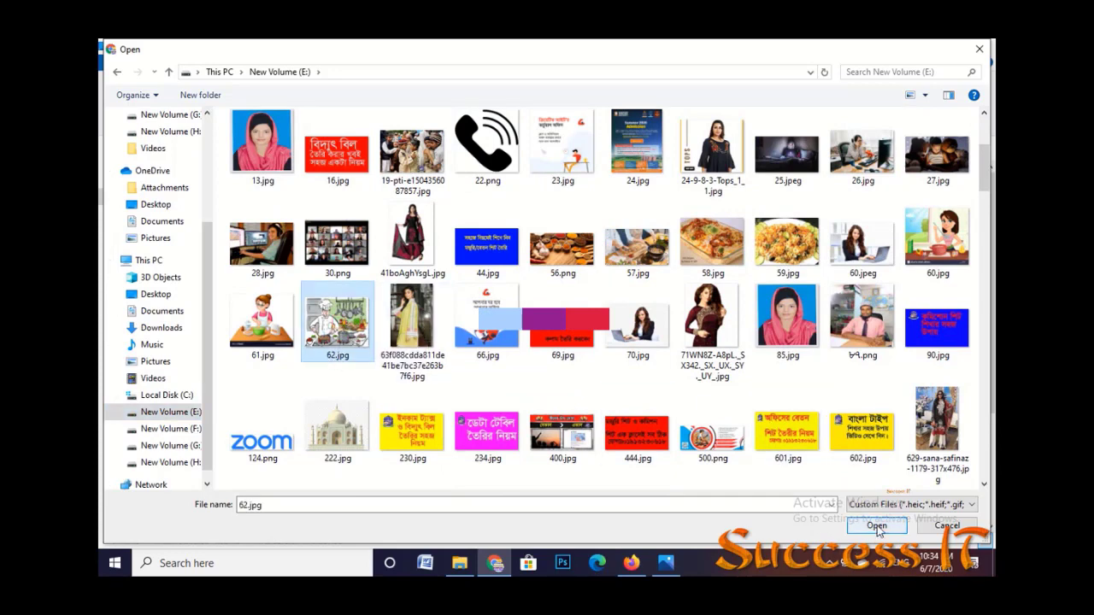
pyautogui.scroll(-3, 981, 477)
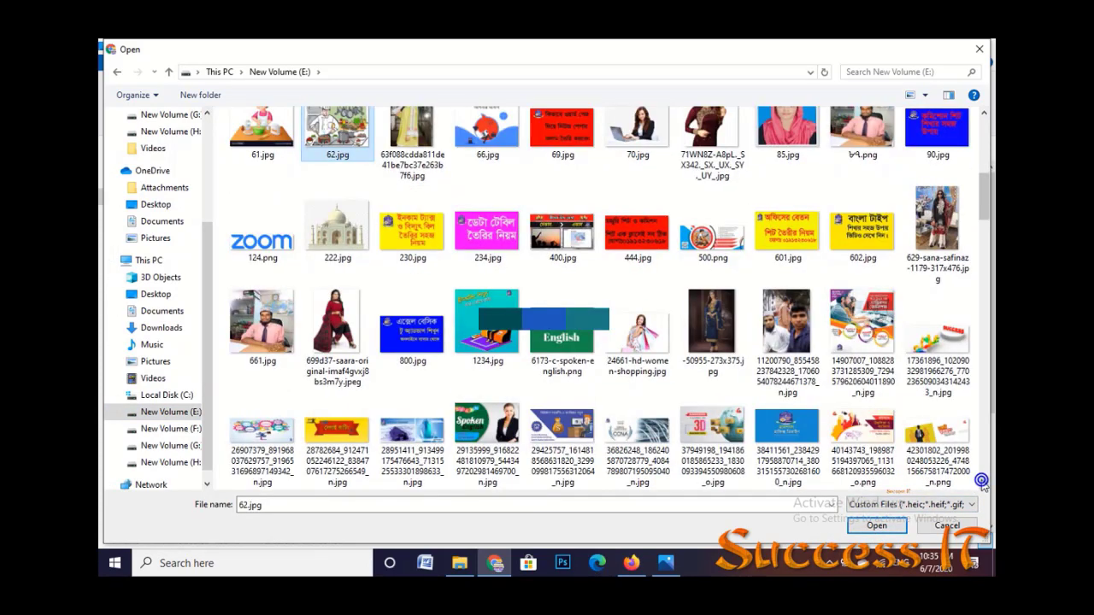
pyautogui.click(983, 484)
pyautogui.scroll(-2, 983, 483)
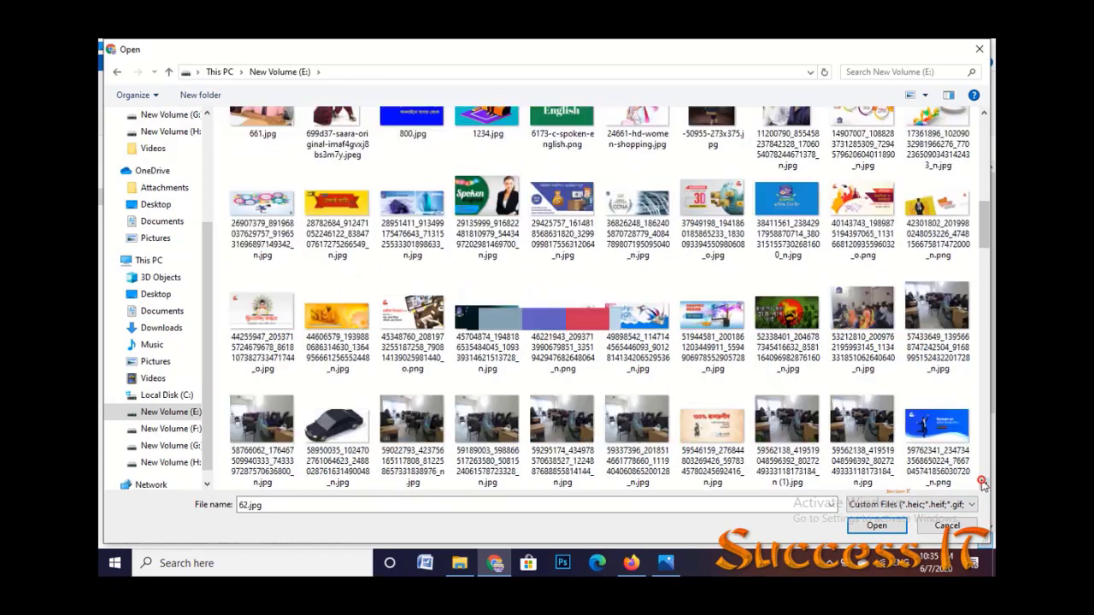
pyautogui.scroll(-2, 982, 484)
pyautogui.scroll(-2, 982, 484)
pyautogui.scroll(-2, 983, 484)
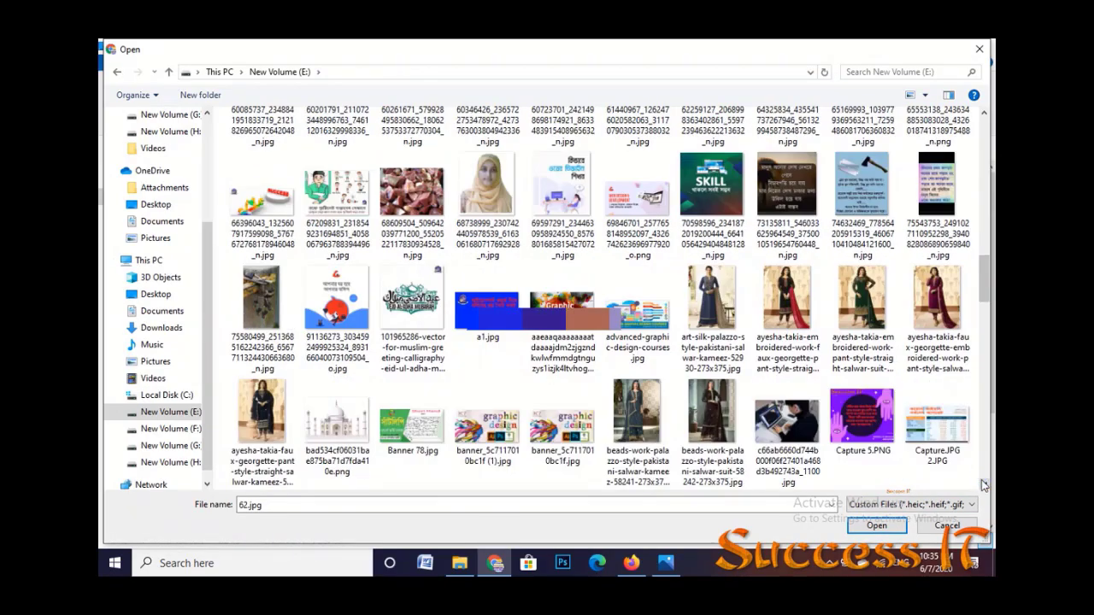
pyautogui.scroll(-3, 981, 482)
pyautogui.scroll(-2, 981, 482)
pyautogui.scroll(-2, 982, 481)
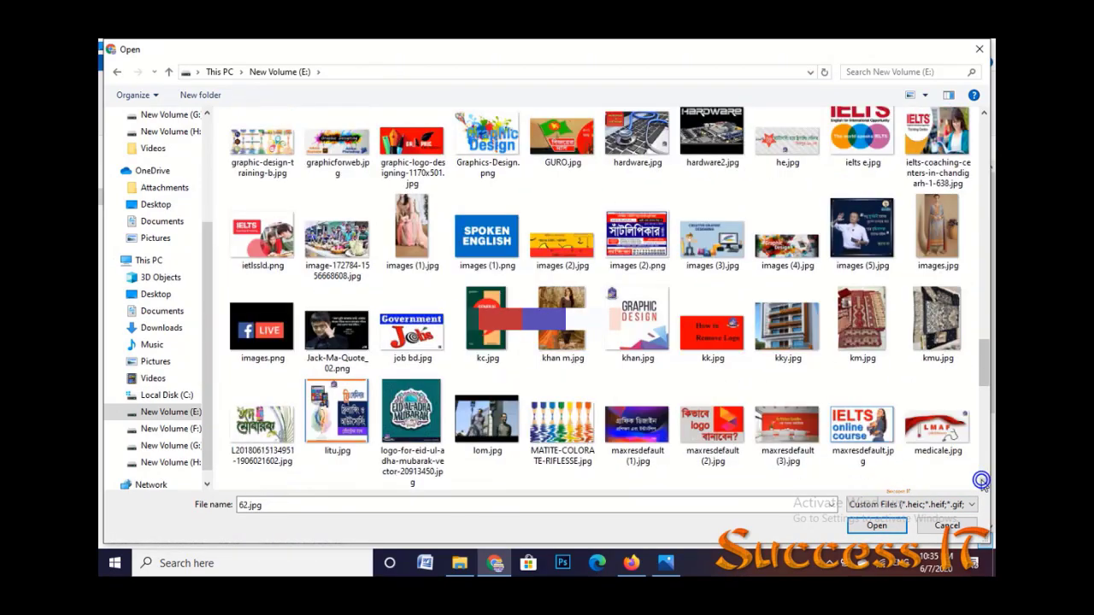
pyautogui.scroll(-3, 983, 484)
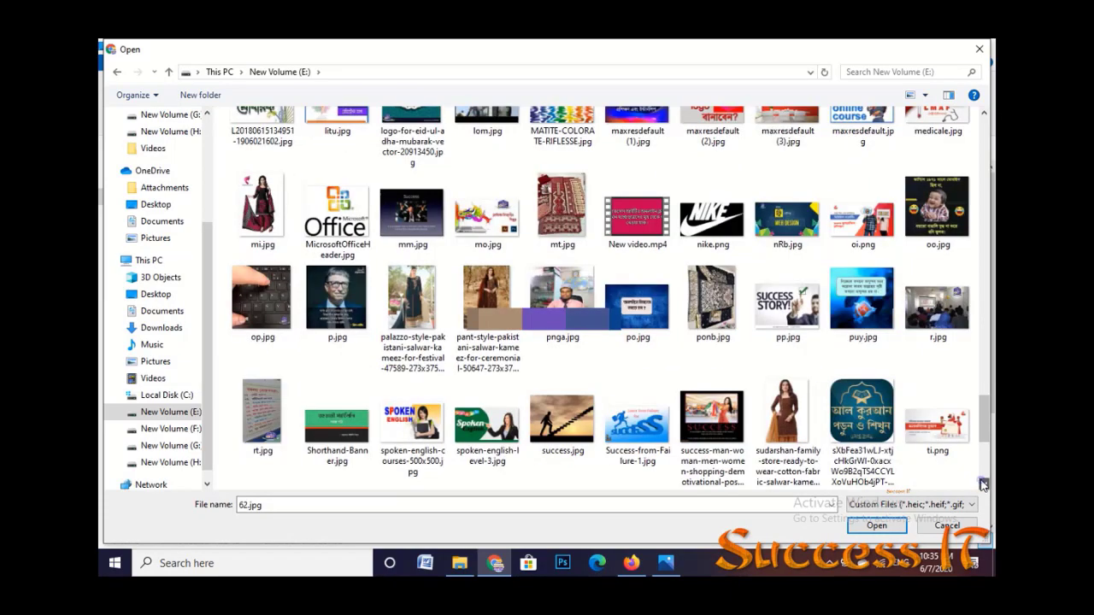
pyautogui.scroll(-2, 983, 484)
pyautogui.scroll(-2, 983, 484)
pyautogui.scroll(-2, 983, 484)
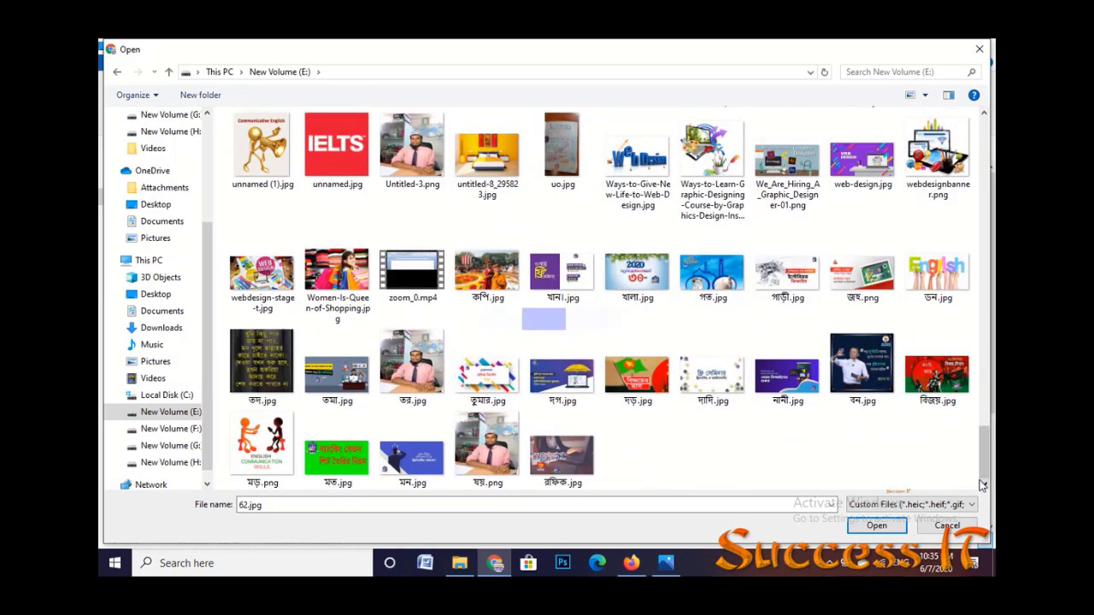
pyautogui.click(877, 526)
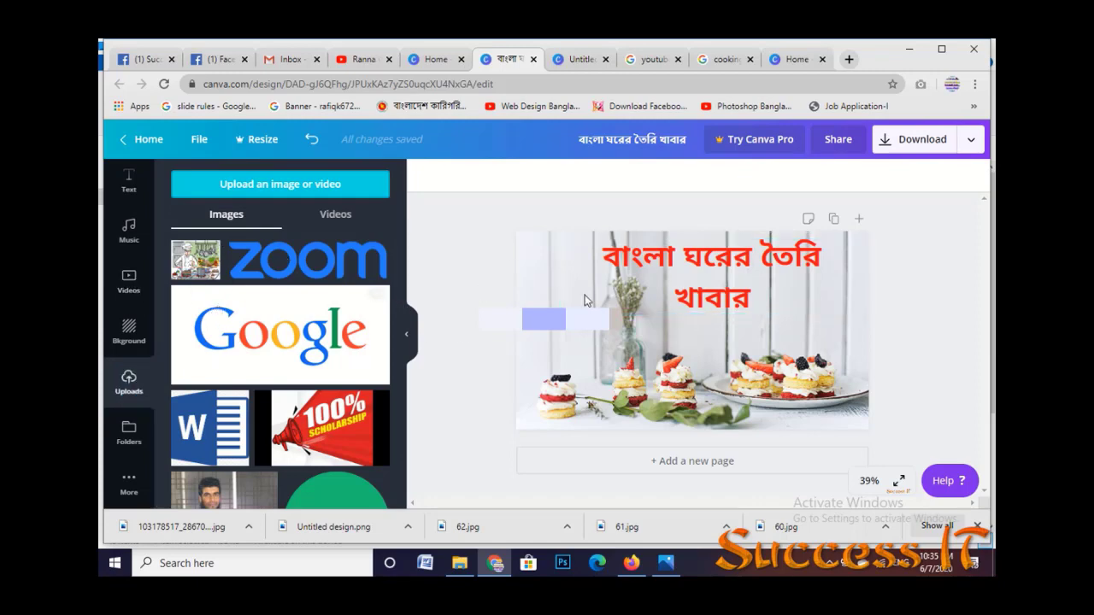
# - Insert the uploaded chef illustration from Uploads onto the food thumbnail
pyautogui.moveTo(308, 259)
pyautogui.click(182, 251)
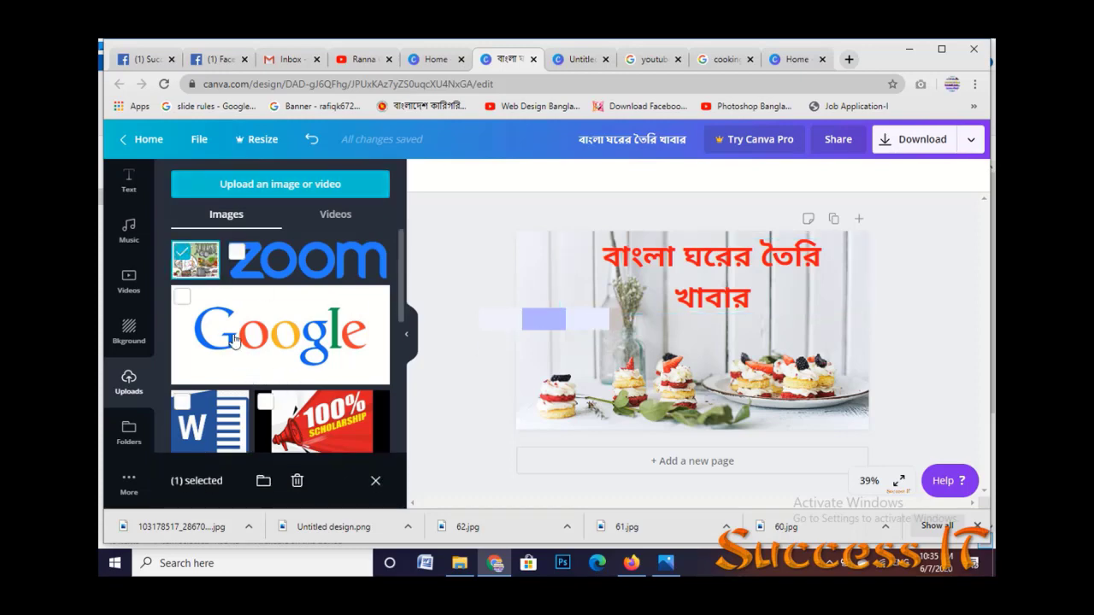
pyautogui.moveTo(196, 260)
pyautogui.click(202, 268)
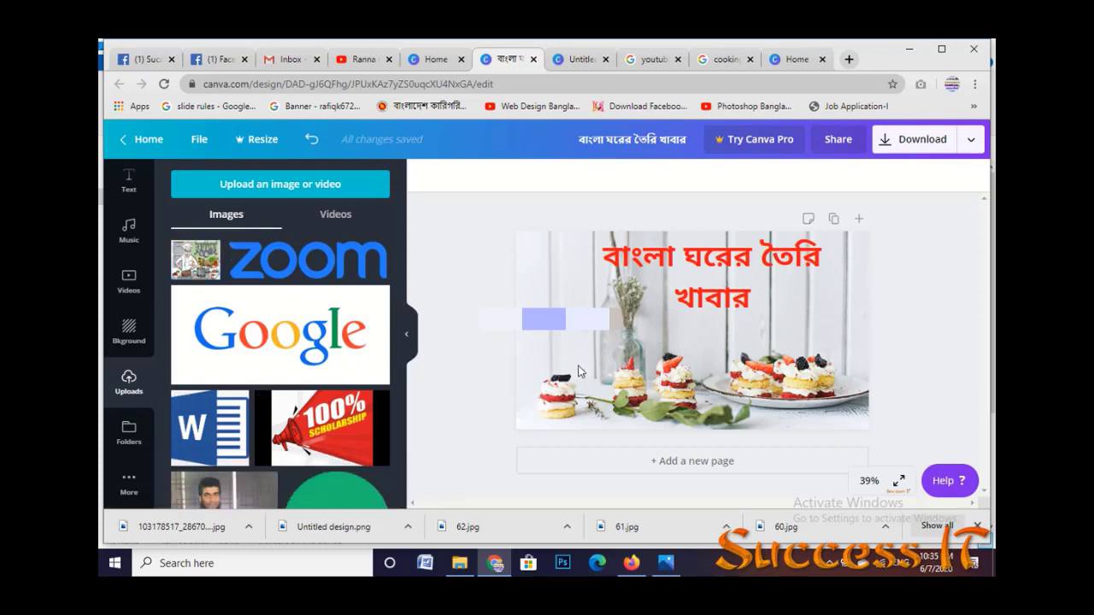
pyautogui.click(203, 266)
pyautogui.click(635, 373)
# - Move the chef image to the thumbnail's left side and resize it
pyautogui.click(194, 267)
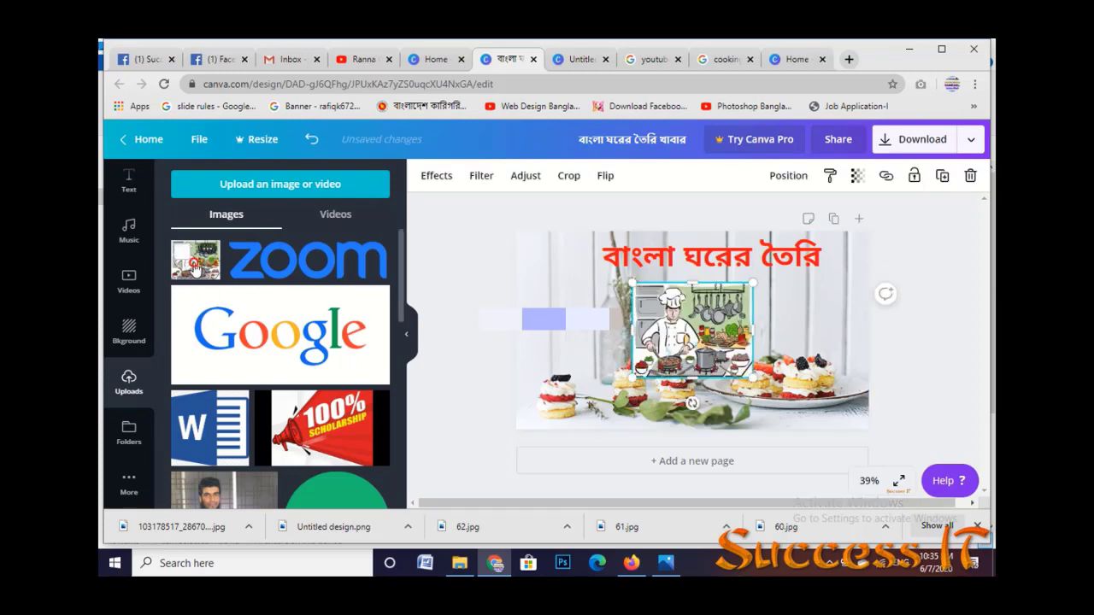
pyautogui.moveTo(684, 325); pyautogui.dragTo(573, 302)
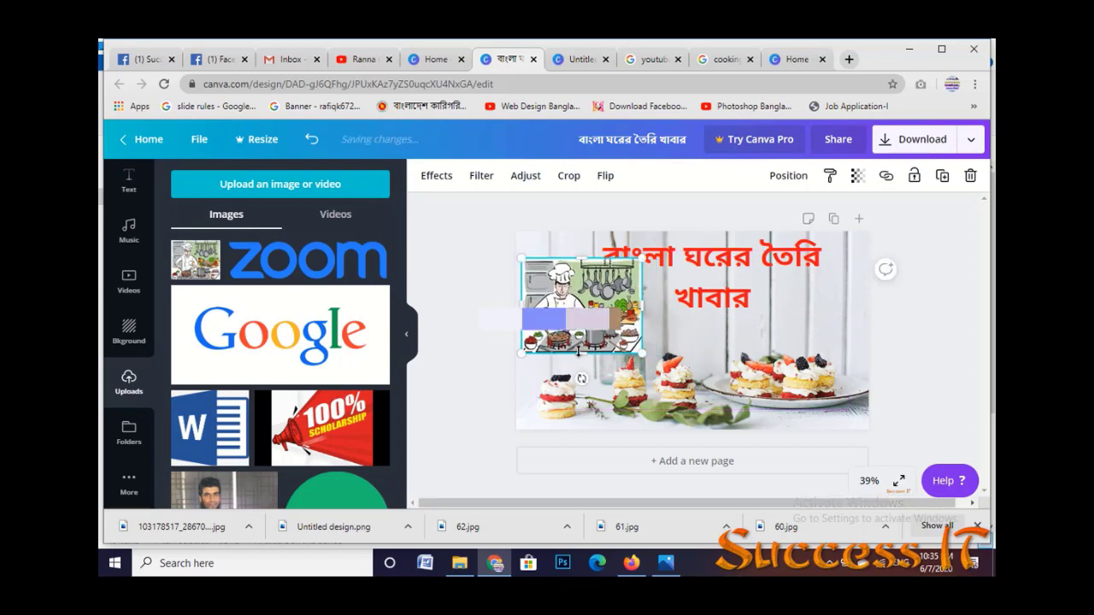
pyautogui.moveTo(579, 353); pyautogui.dragTo(579, 374)
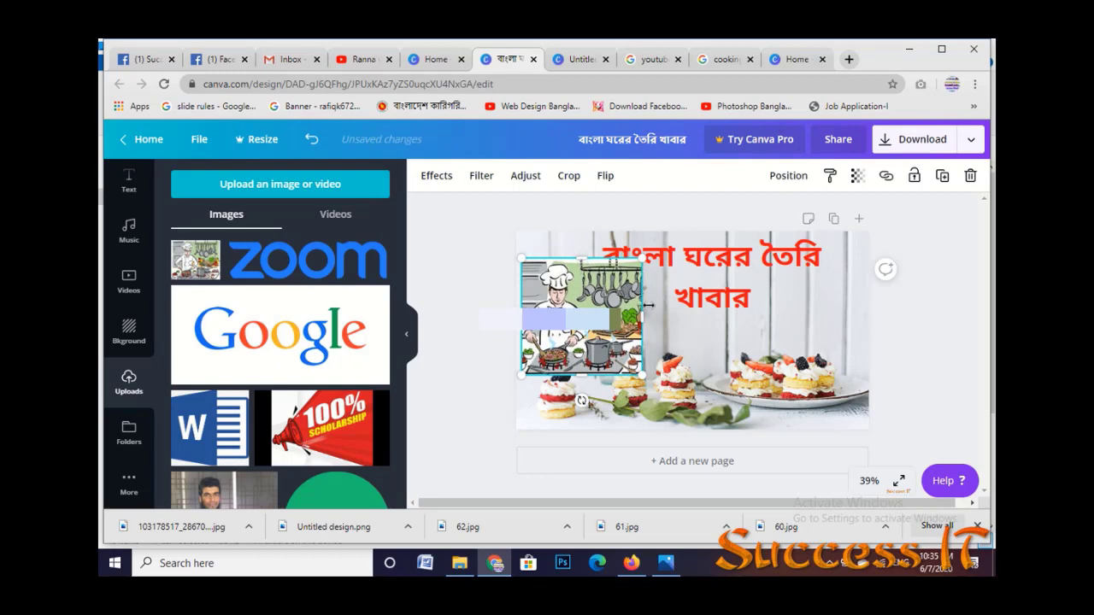
pyautogui.moveTo(641, 314); pyautogui.dragTo(620, 315)
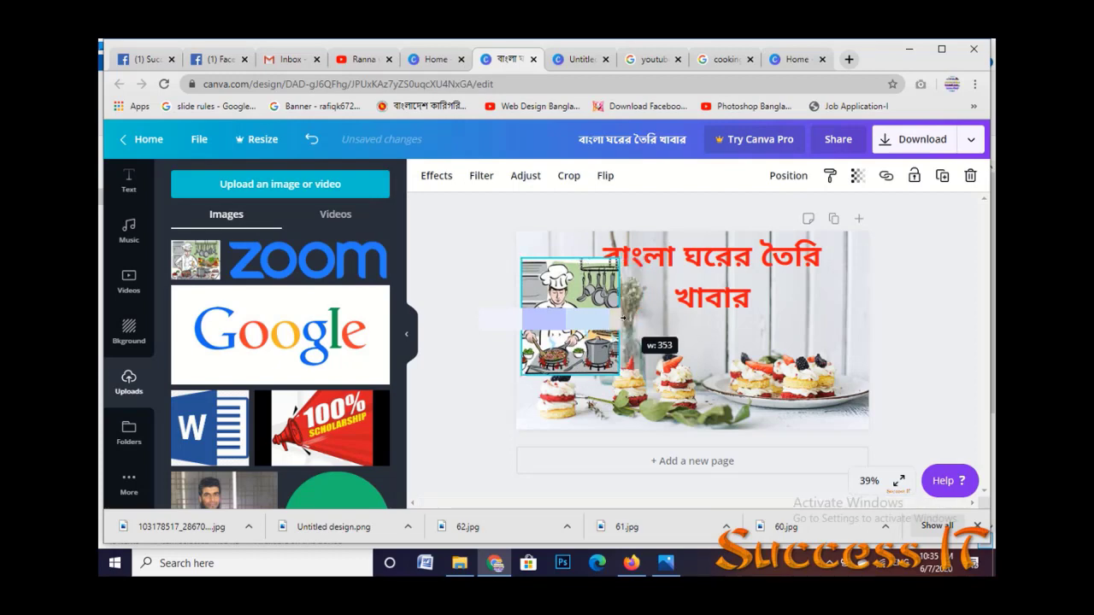
pyautogui.moveTo(617, 261)
pyautogui.mouseDown()
pyautogui.moveTo(560, 267)
pyautogui.moveTo(561, 248)
pyautogui.moveTo(562, 261)
pyautogui.mouseUp()
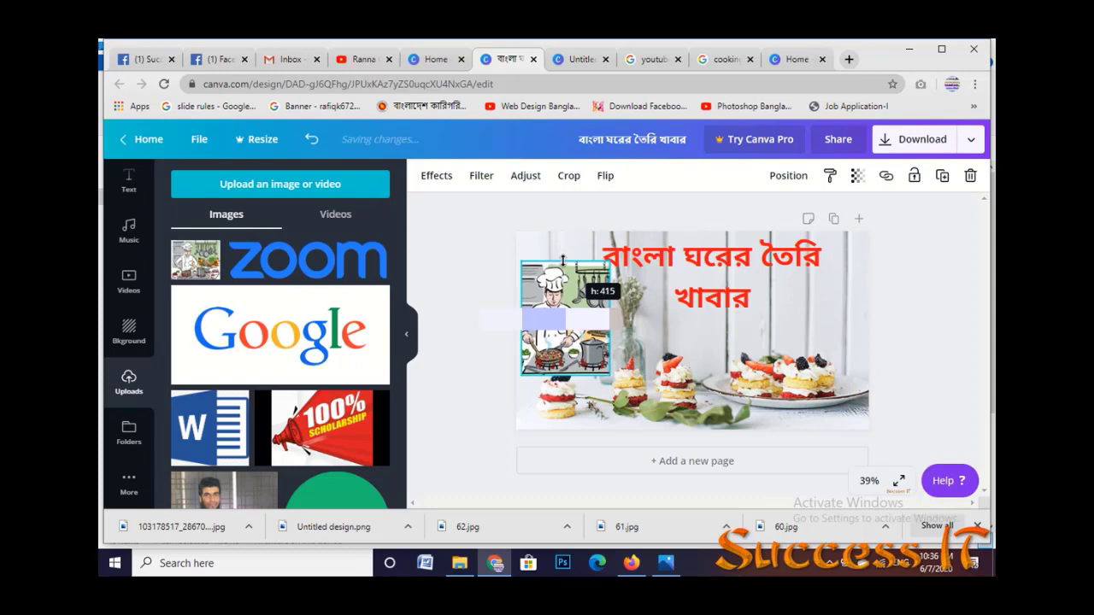
# - Narrow the Bengali title box from both sides so it wraps onto two lines
pyautogui.click(709, 263)
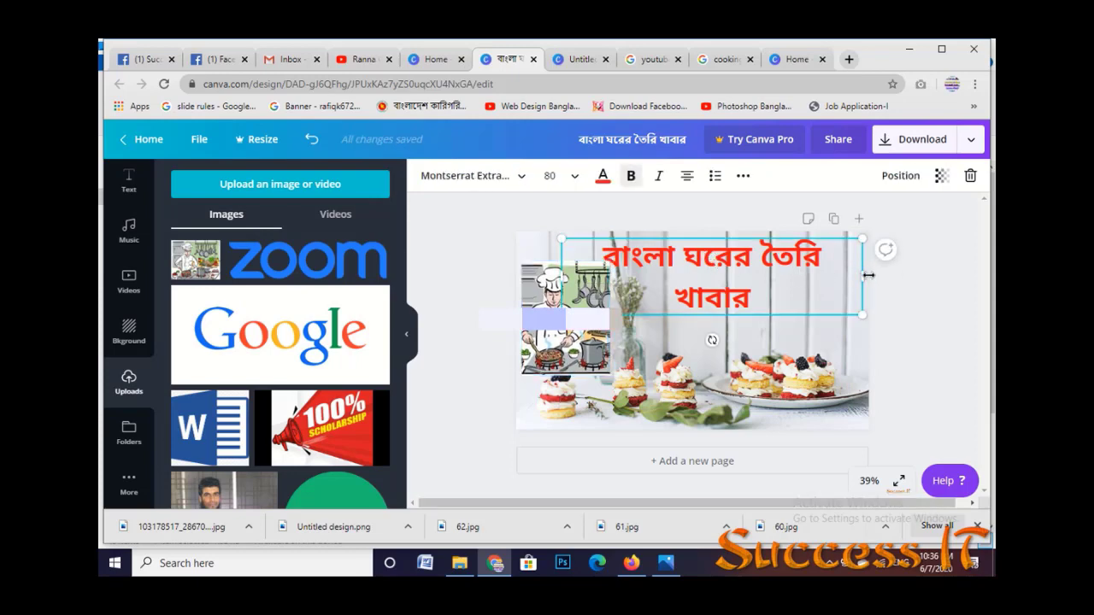
pyautogui.moveTo(850, 276); pyautogui.dragTo(837, 276)
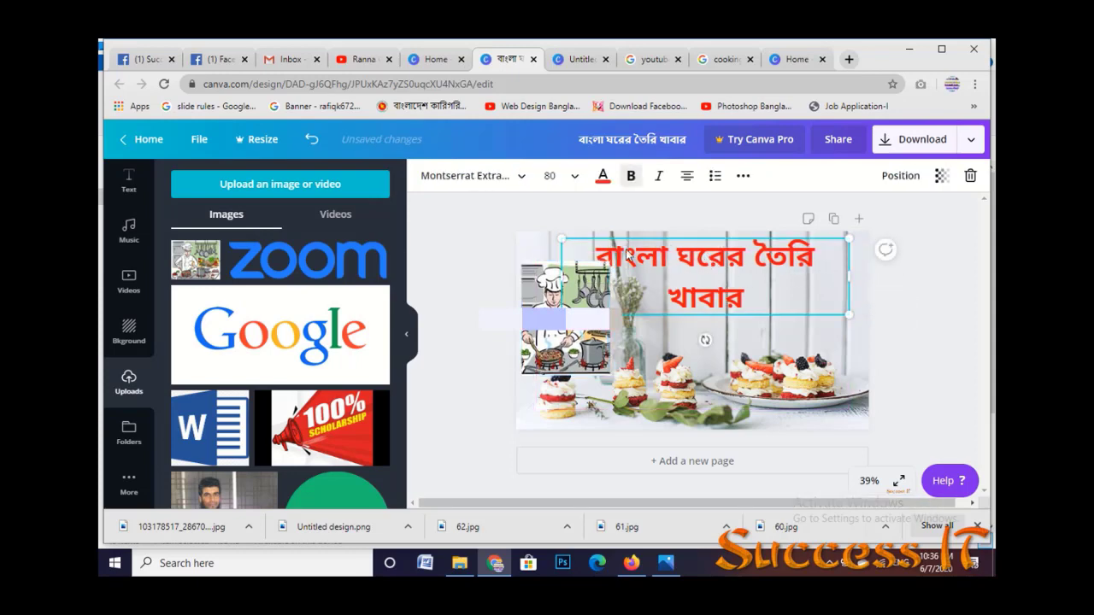
pyautogui.click(556, 279)
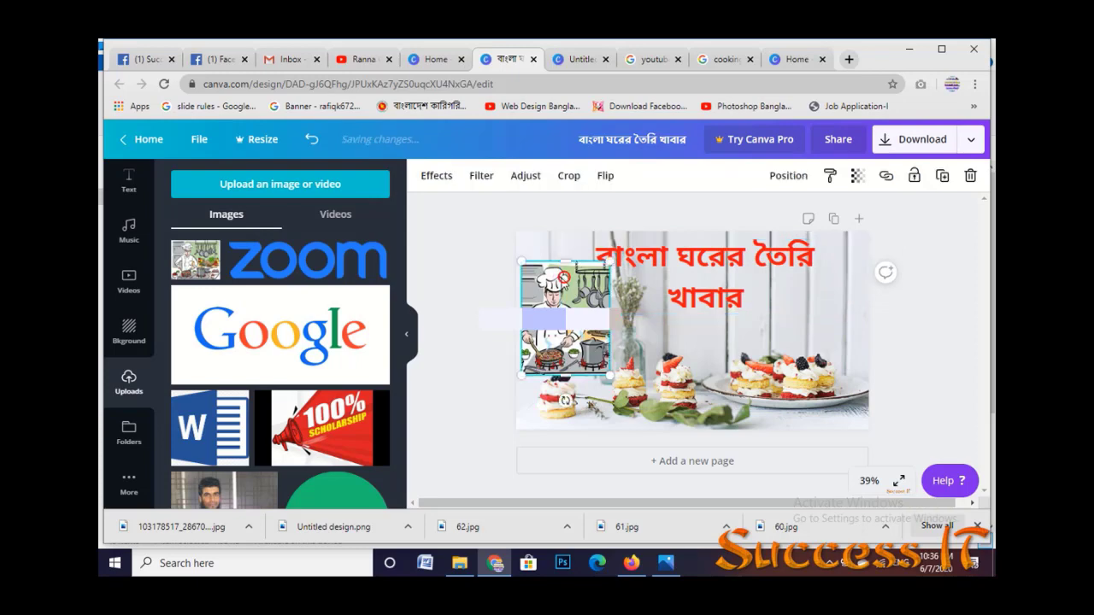
pyautogui.click(564, 284)
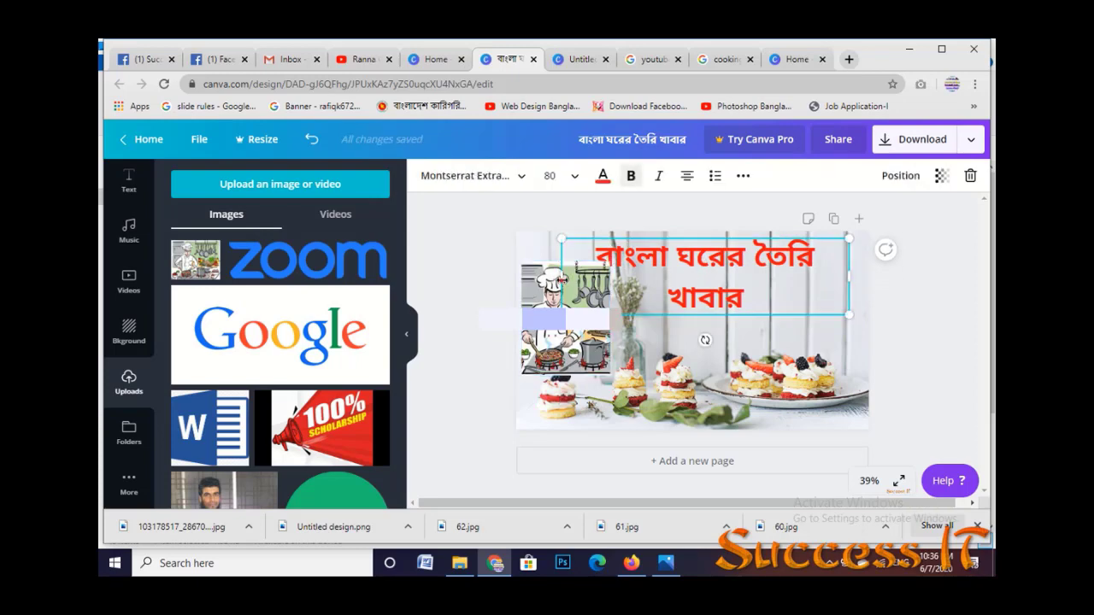
pyautogui.moveTo(561, 276); pyautogui.dragTo(586, 282)
pyautogui.moveTo(594, 278)
pyautogui.mouseDown()
pyautogui.moveTo(641, 278)
pyautogui.moveTo(622, 279)
pyautogui.mouseUp()
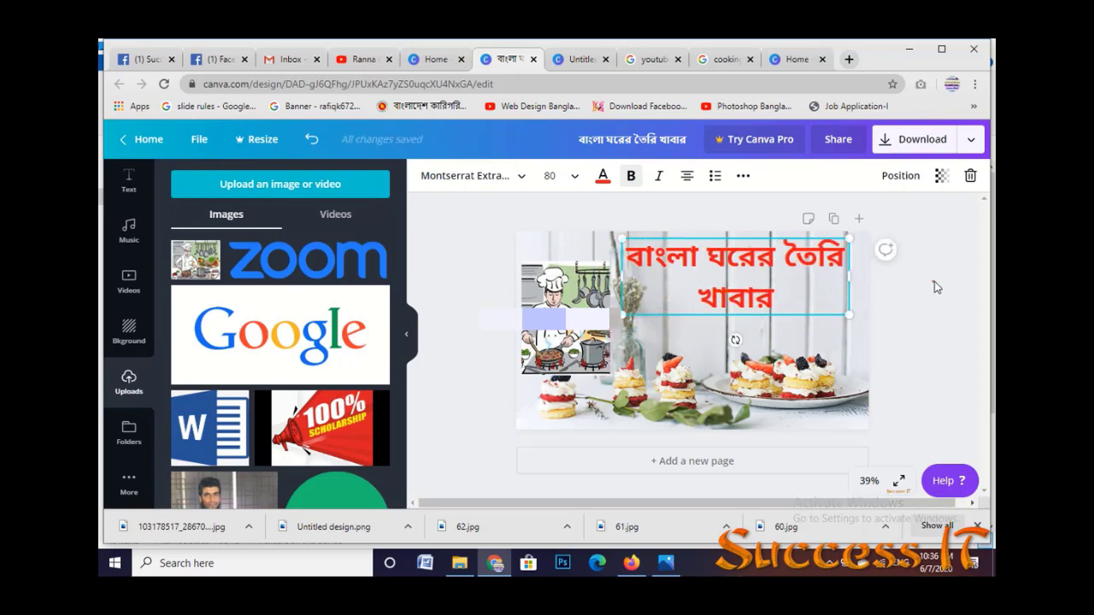
# - Resize the chef clipart so it reaches the thumbnail's top edge
pyautogui.click(564, 321)
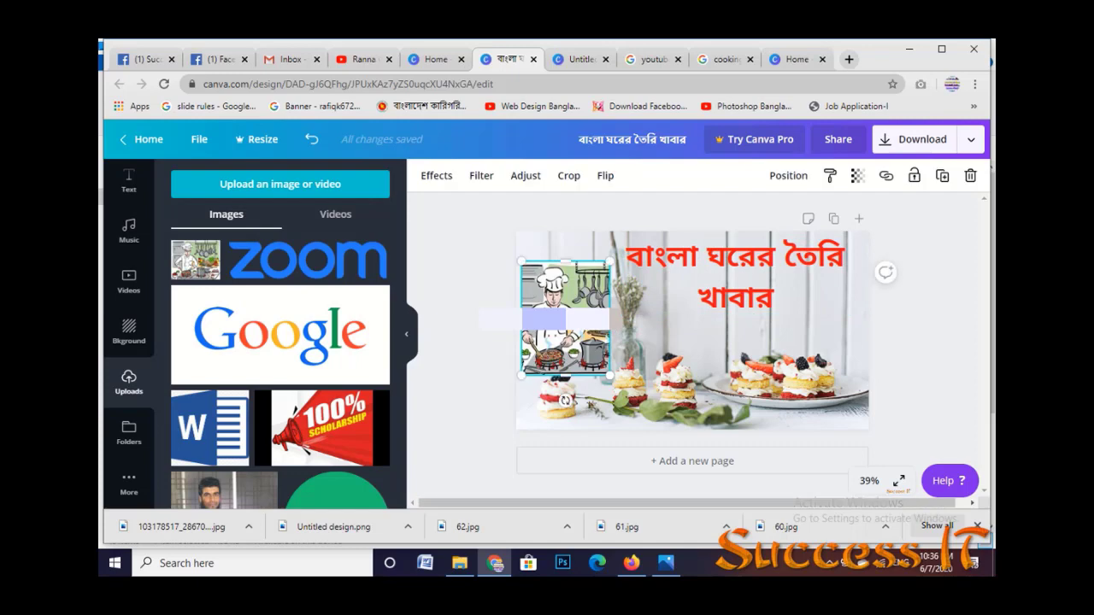
pyautogui.moveTo(612, 318); pyautogui.dragTo(622, 318)
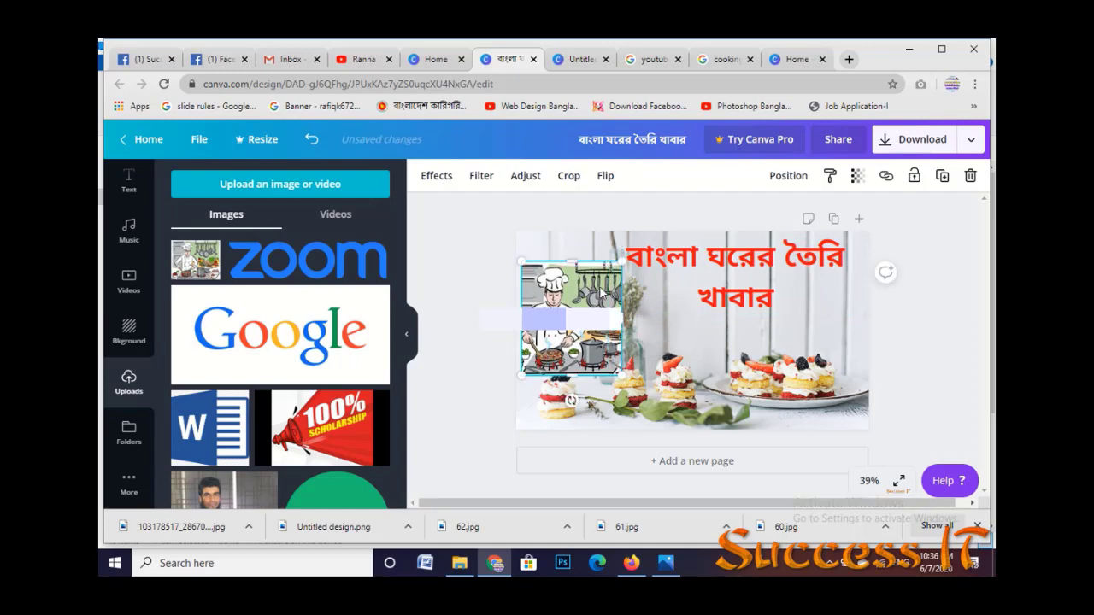
pyautogui.moveTo(571, 253); pyautogui.dragTo(570, 237)
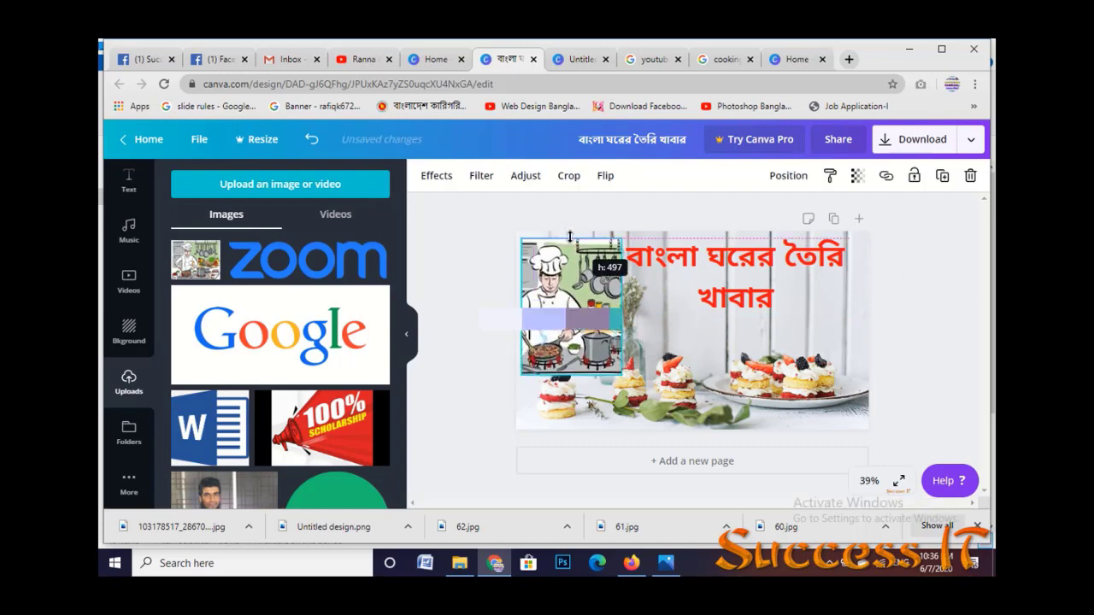
pyautogui.moveTo(572, 373); pyautogui.dragTo(573, 359)
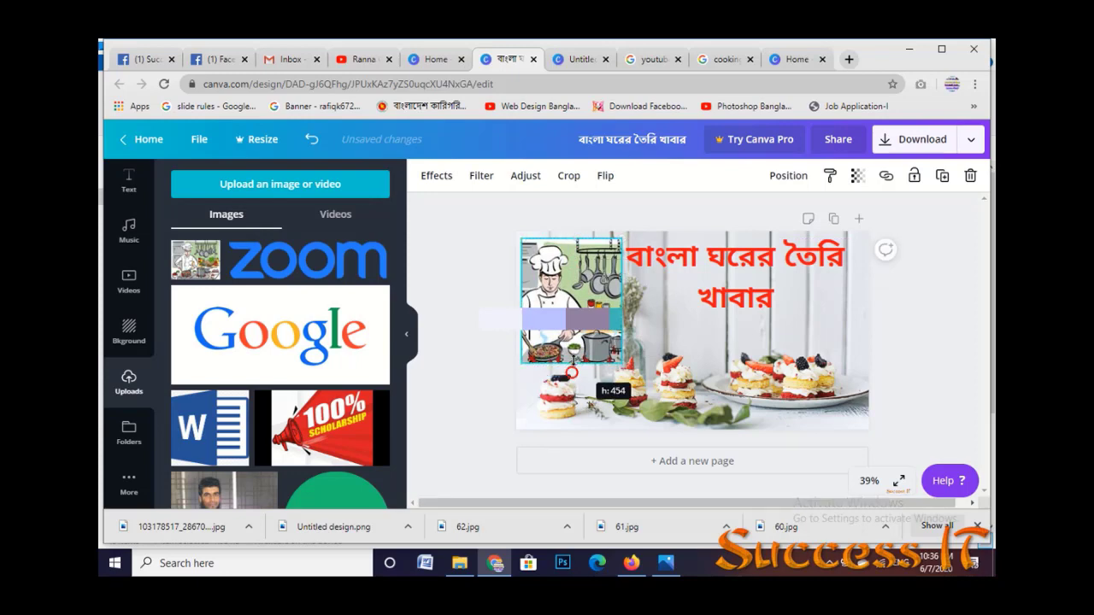
pyautogui.click(903, 322)
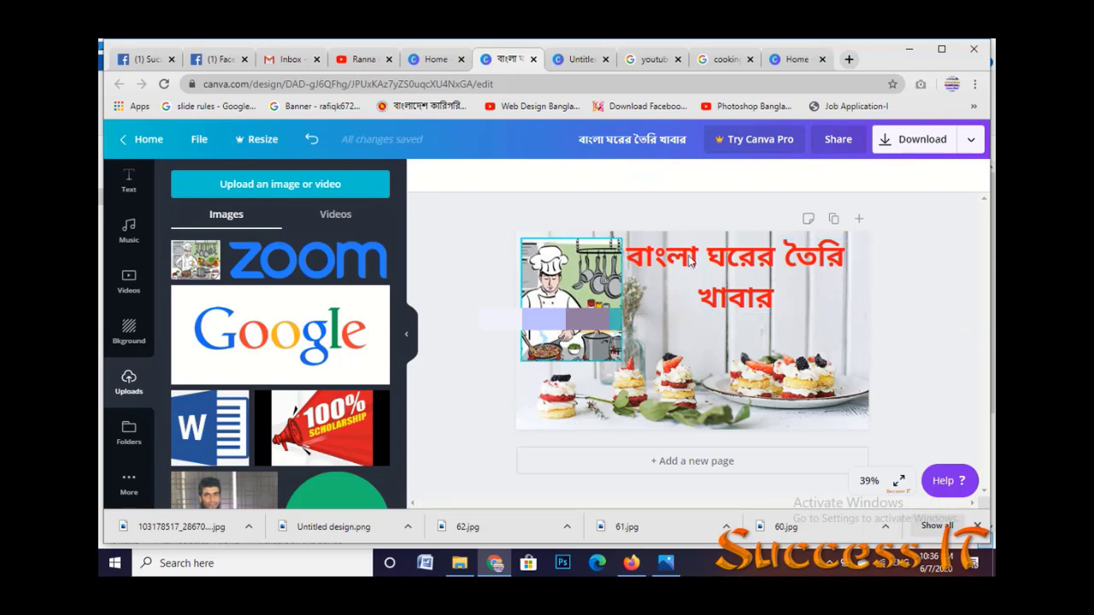
# - Download the thumbnail with PNG as the file type
pyautogui.click(908, 140)
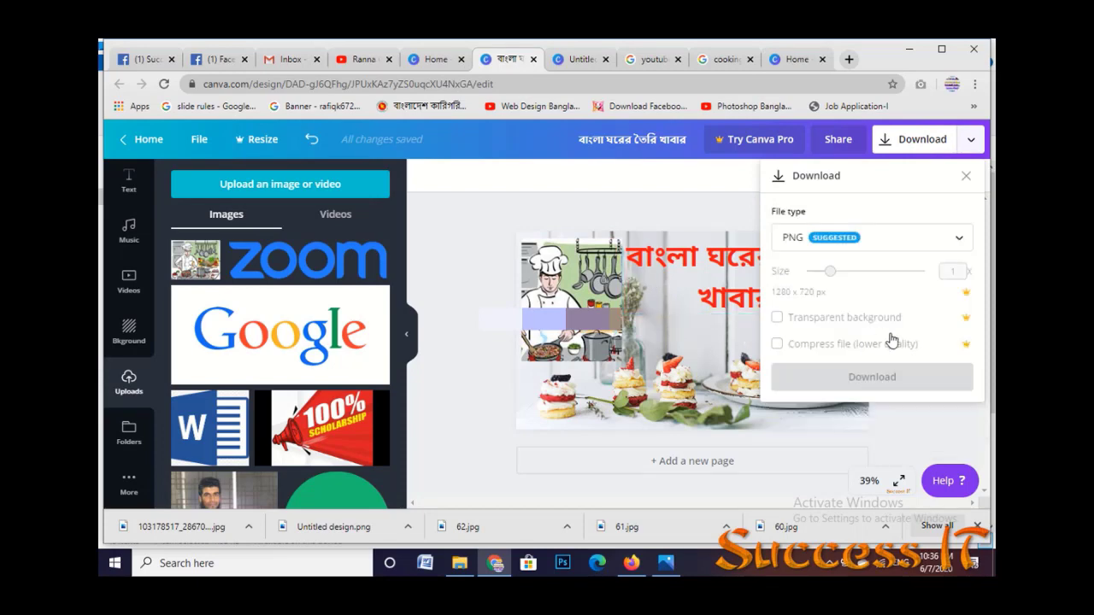
pyautogui.click(955, 243)
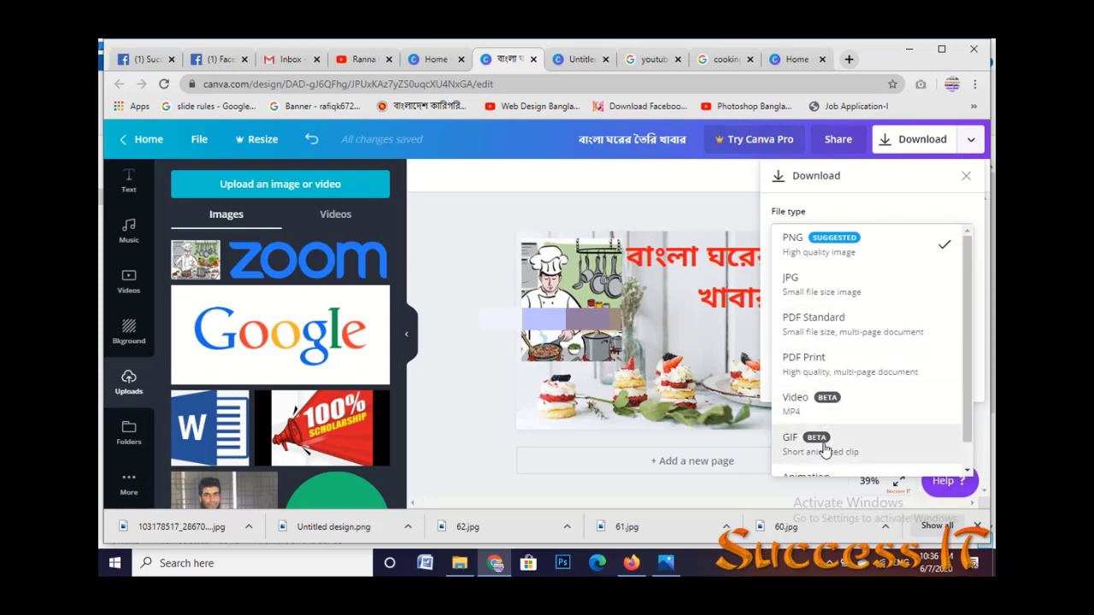
pyautogui.scroll(-1, 816, 440)
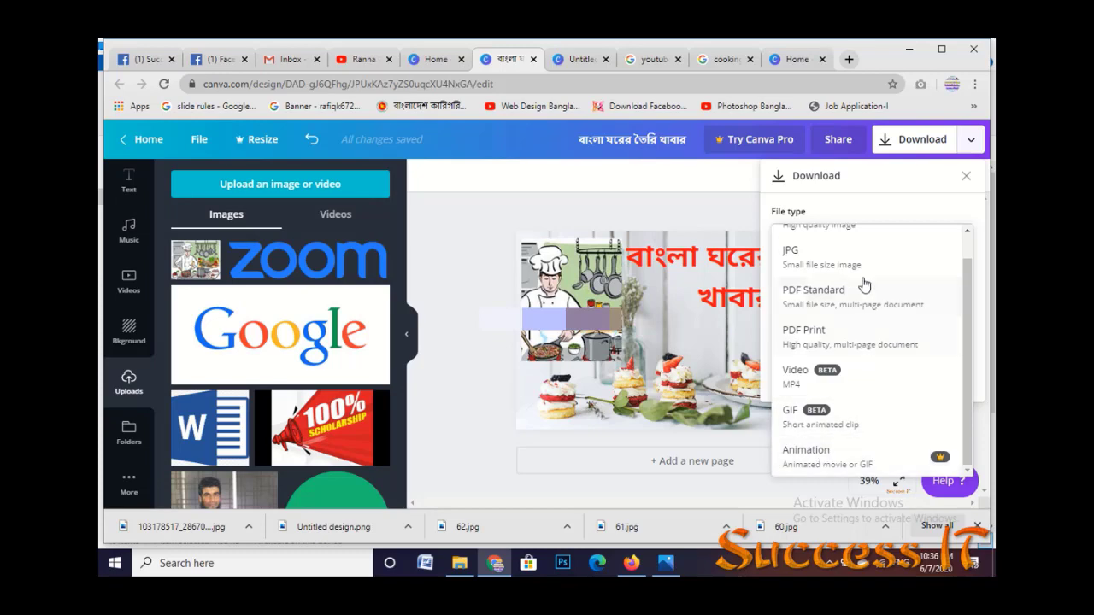
pyautogui.scroll(1, 859, 282)
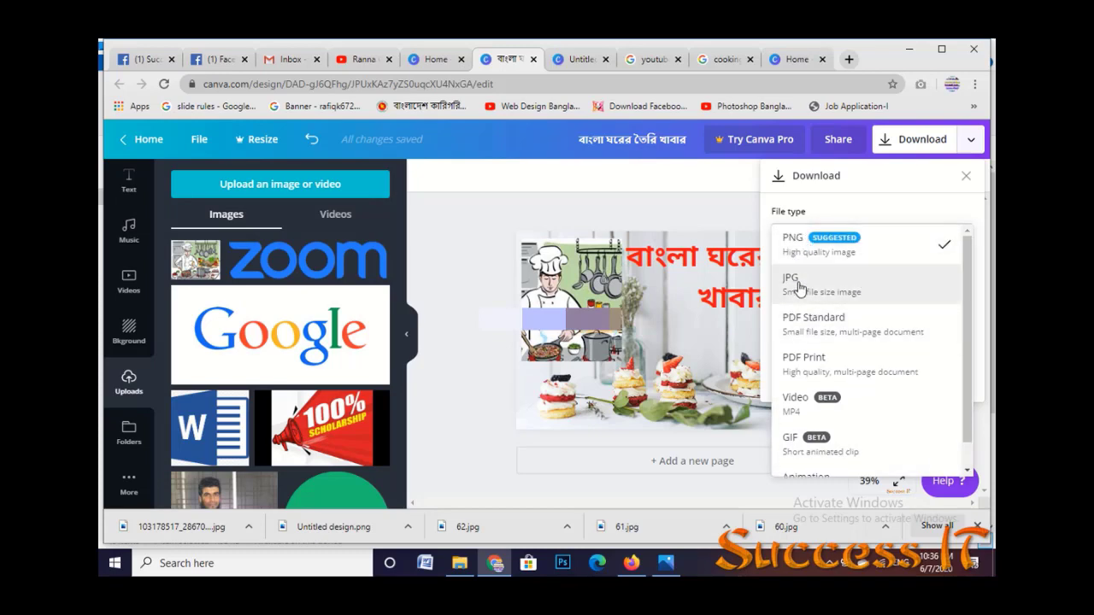
pyautogui.click(799, 246)
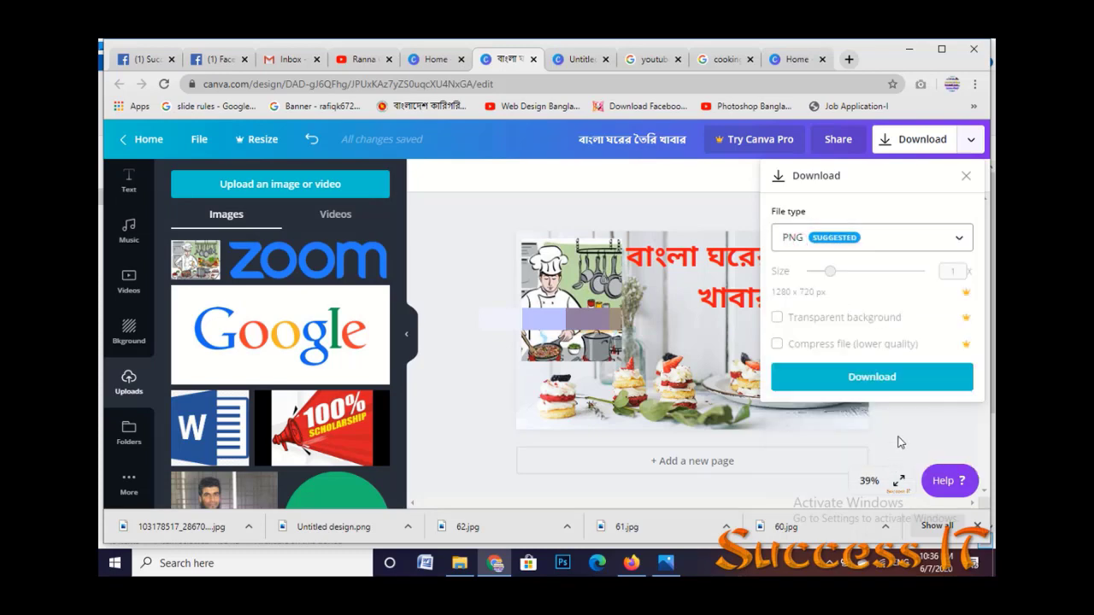
pyautogui.click(884, 382)
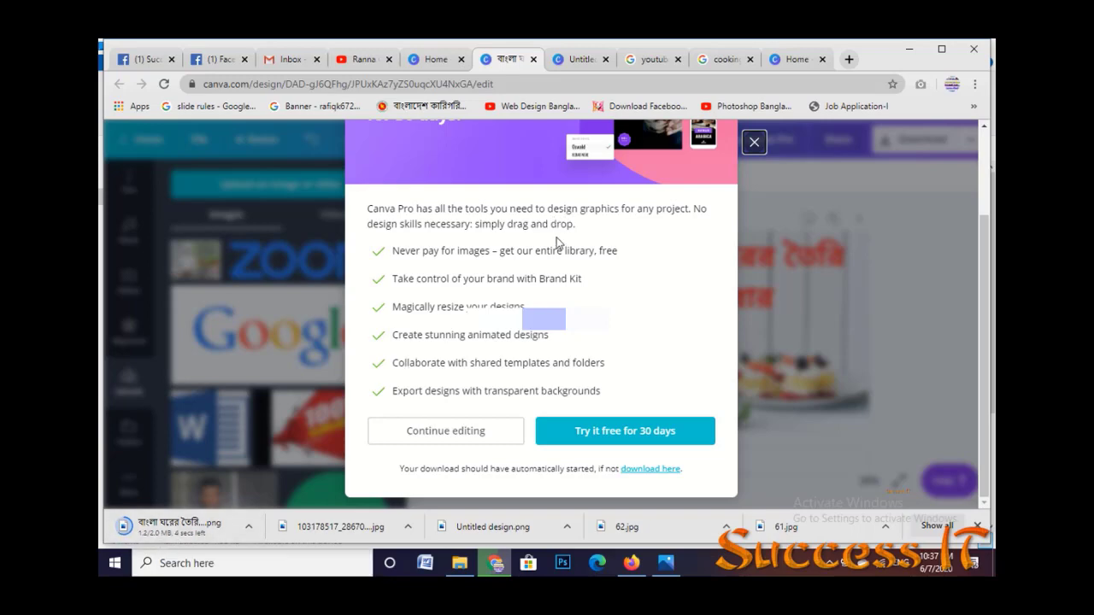
pyautogui.scroll(2, 557, 243)
# - Close the Canva Pro upsell, go to the home page, and close the custom size panel
pyautogui.click(756, 144)
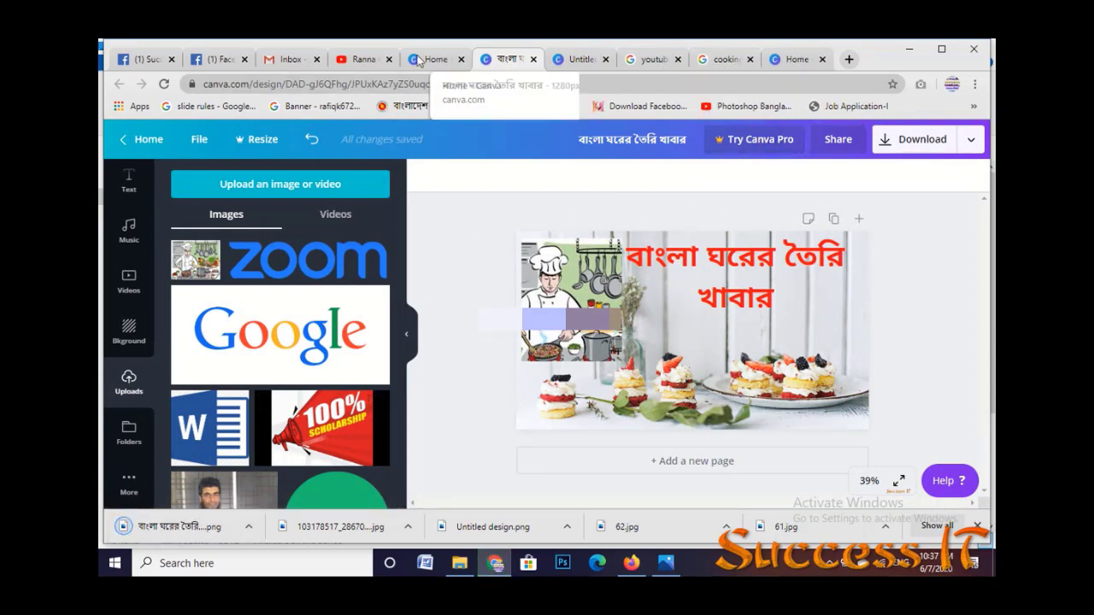
pyautogui.click(443, 66)
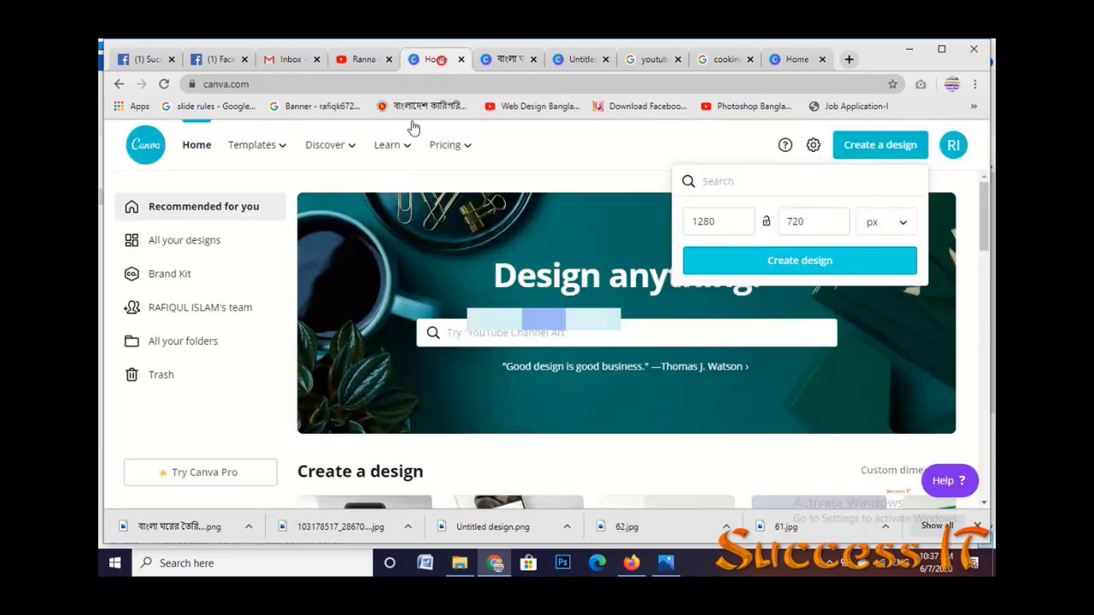
pyautogui.click(513, 59)
pyautogui.click(434, 60)
pyautogui.click(718, 137)
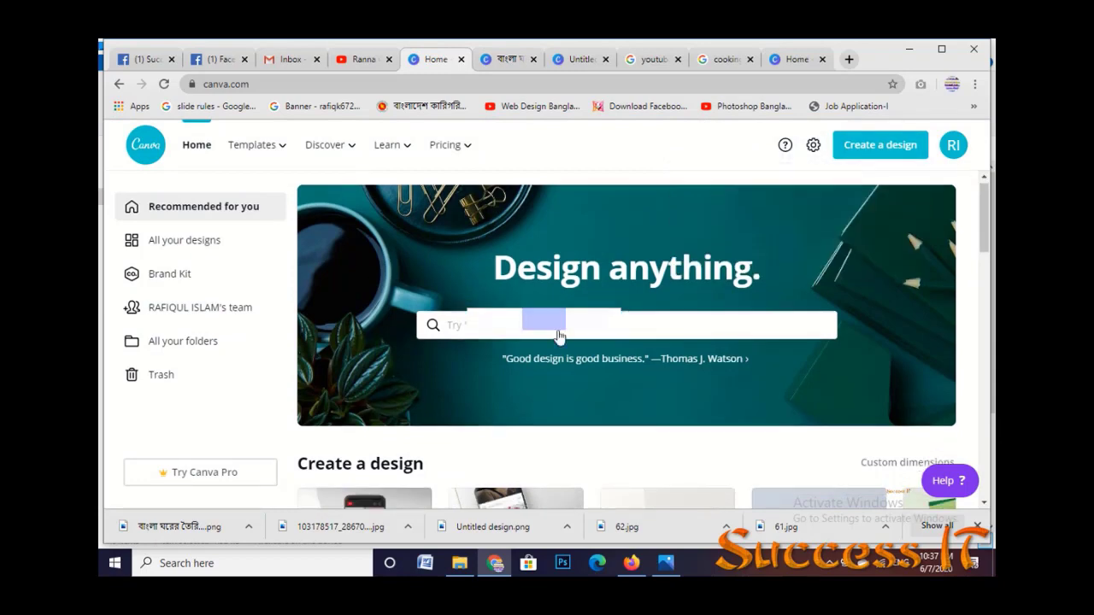
# - Start a new blank Business Card design from Create a design
pyautogui.scroll(-3, 557, 344)
pyautogui.scroll(2, 557, 345)
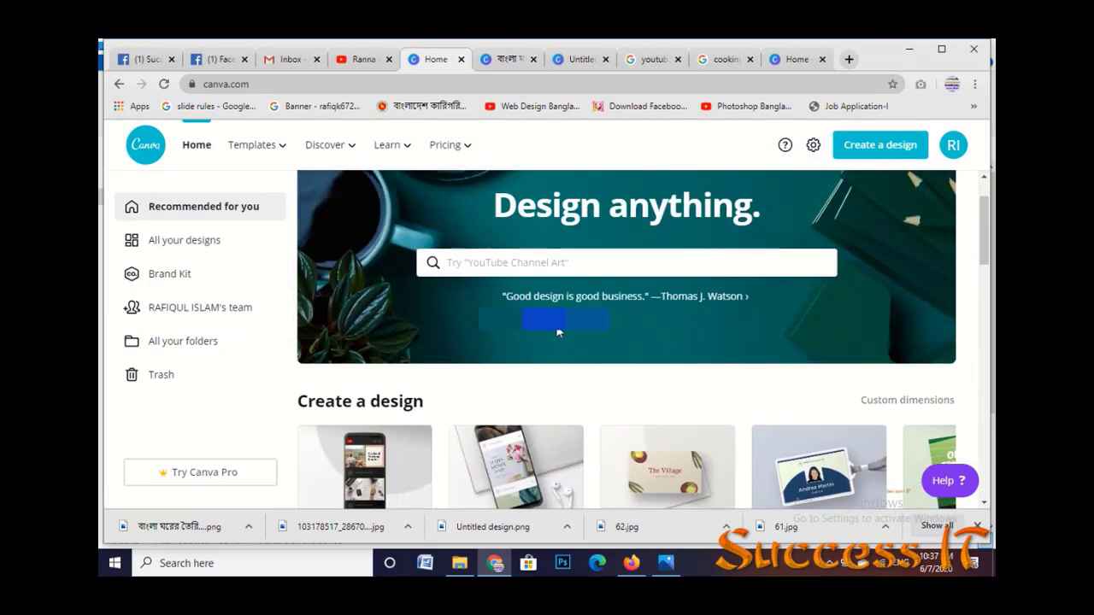
pyautogui.scroll(-1, 688, 380)
pyautogui.scroll(2, 667, 385)
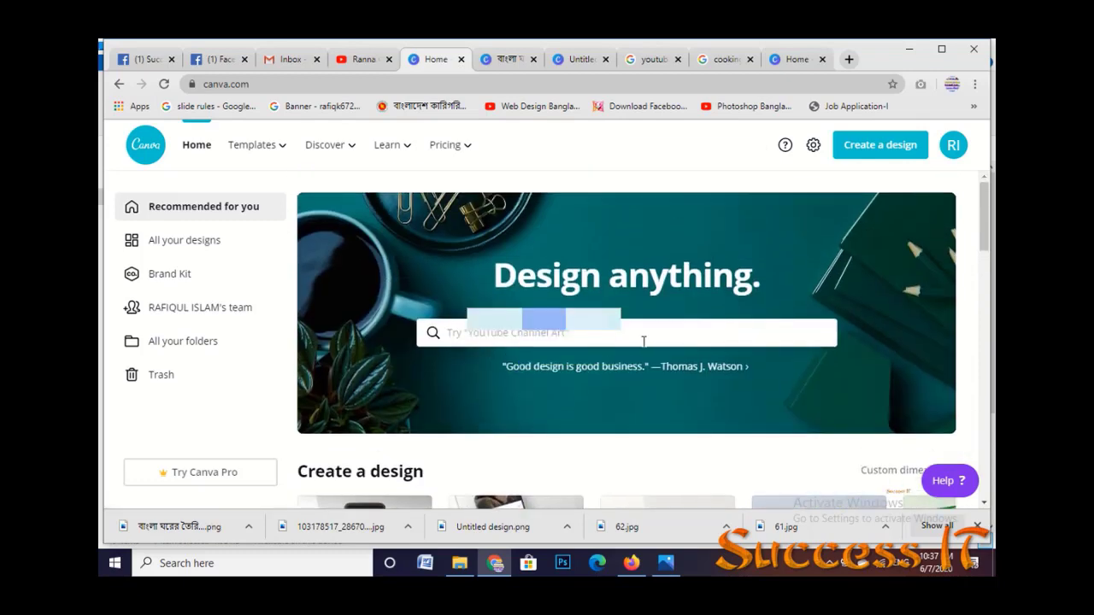
pyautogui.scroll(-3, 652, 387)
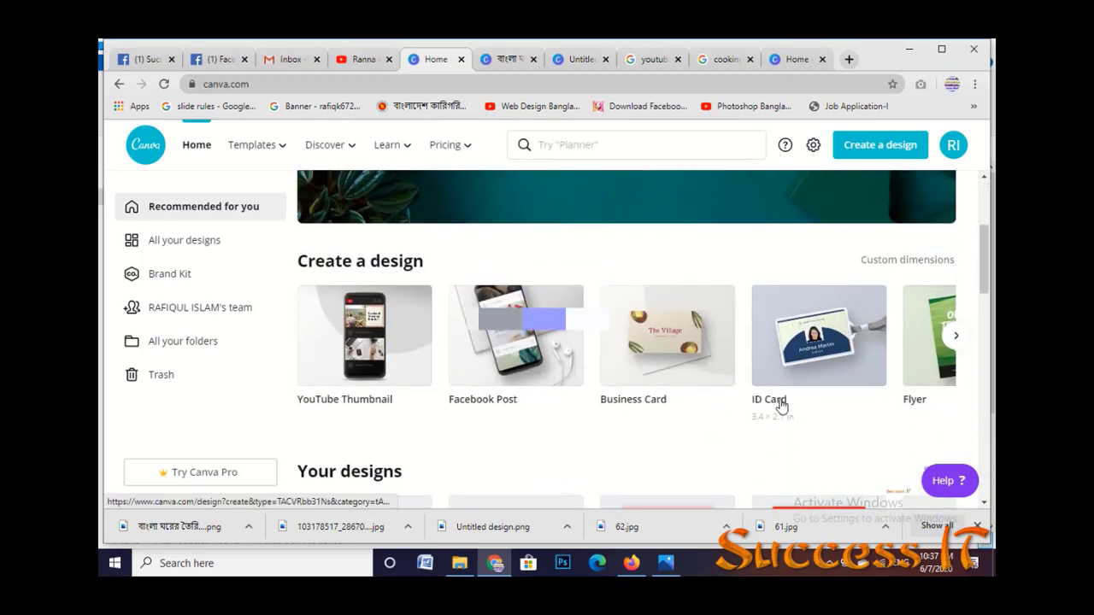
pyautogui.click(641, 410)
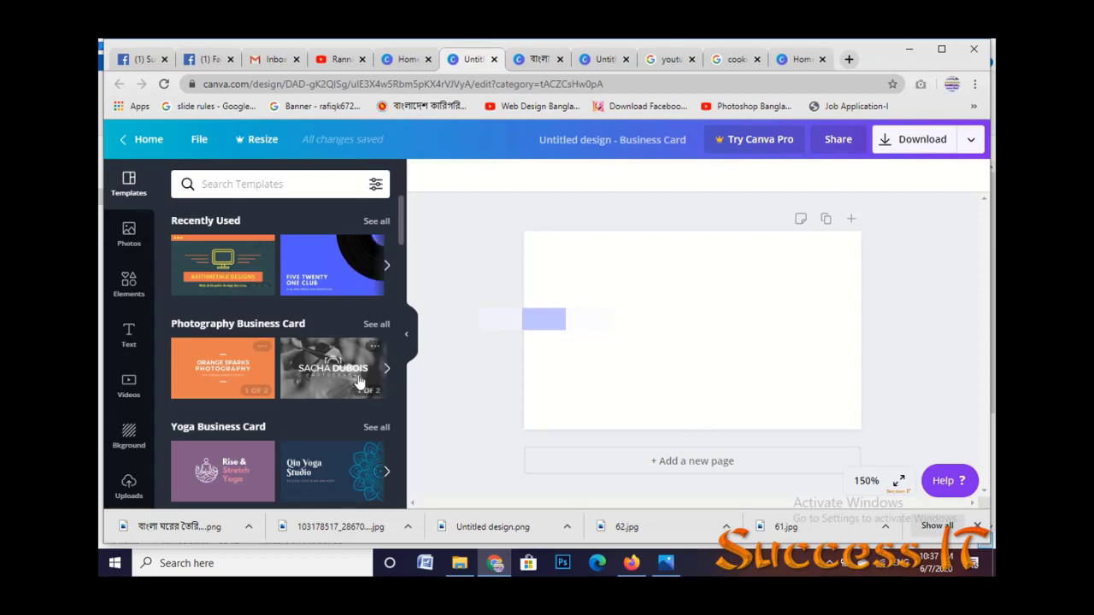
# - Select the blank business card page, then return to the thumbnail-size search results
pyautogui.scroll(-3, 267, 422)
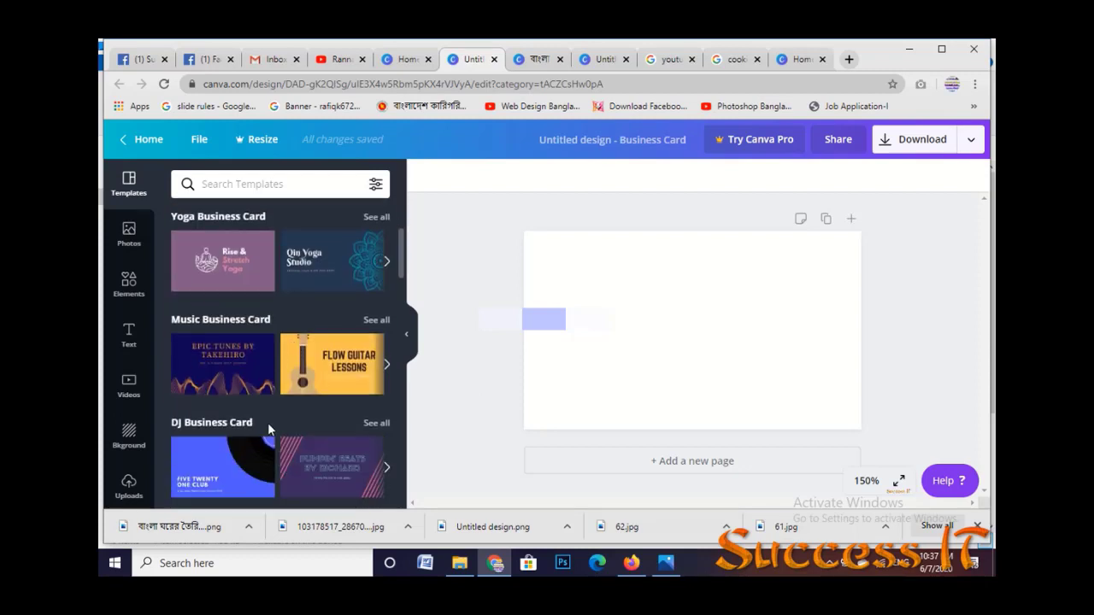
pyautogui.scroll(-2, 282, 359)
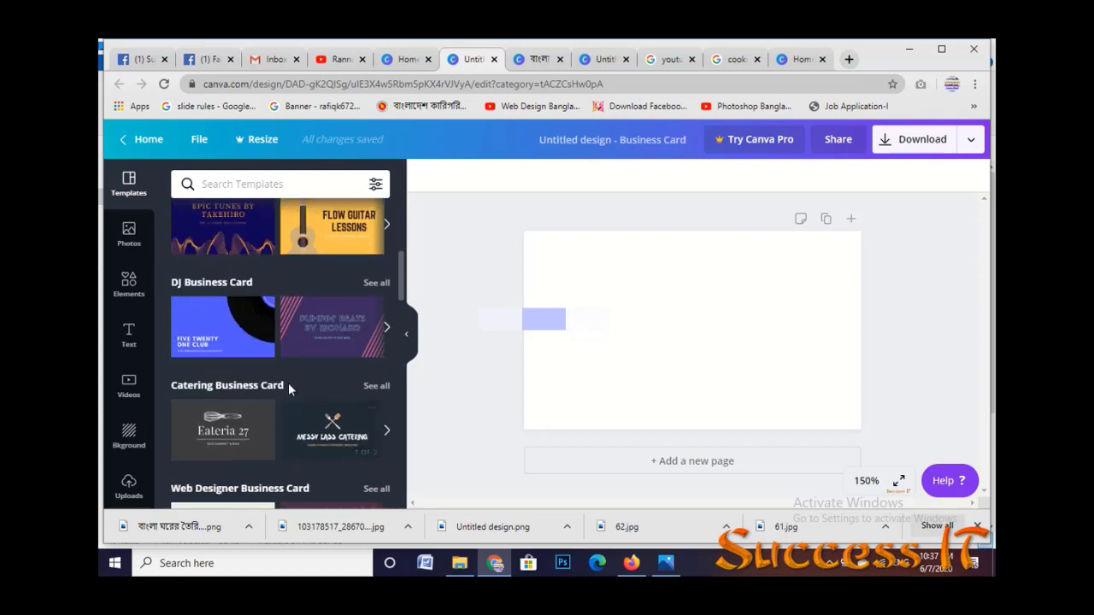
pyautogui.click(705, 348)
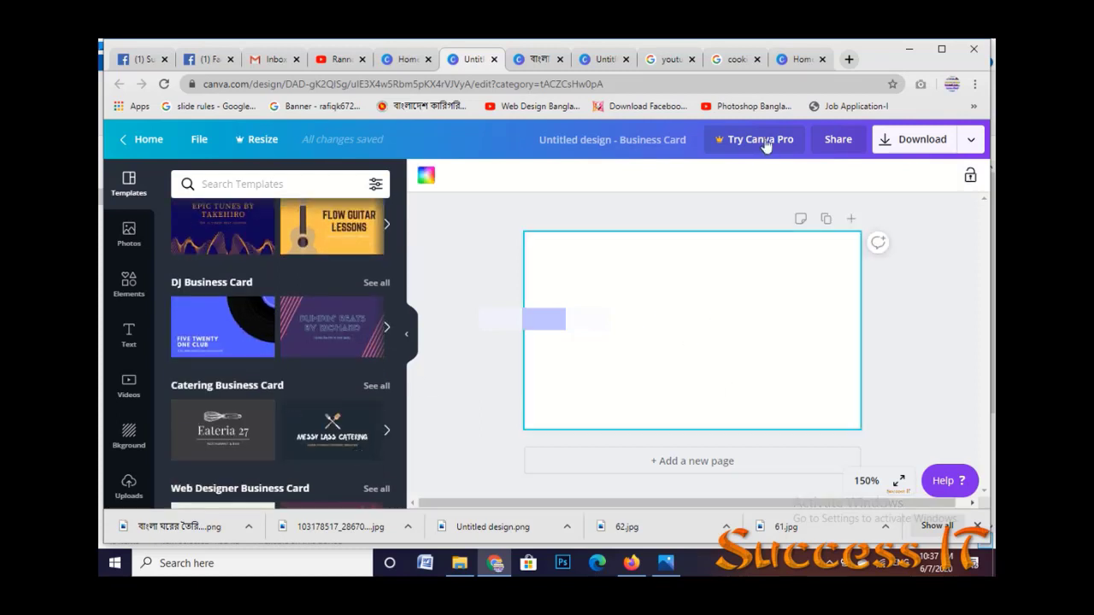
pyautogui.click(671, 59)
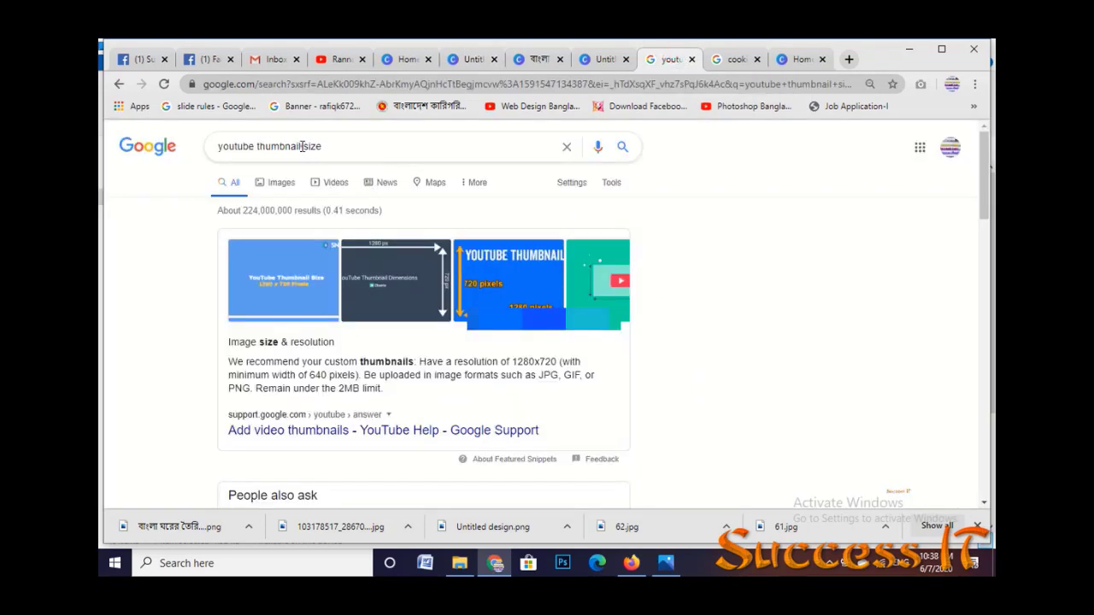
# - Replace the Google query with 'Business card size' and run the search
pyautogui.moveTo(303, 150); pyautogui.dragTo(210, 162)
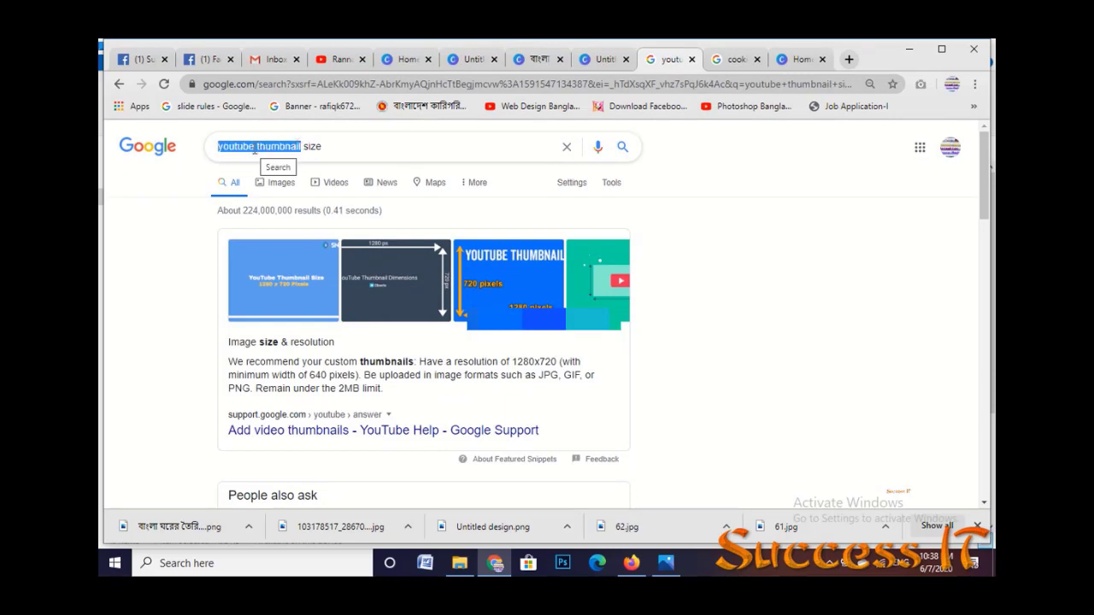
pyautogui.write('ও')
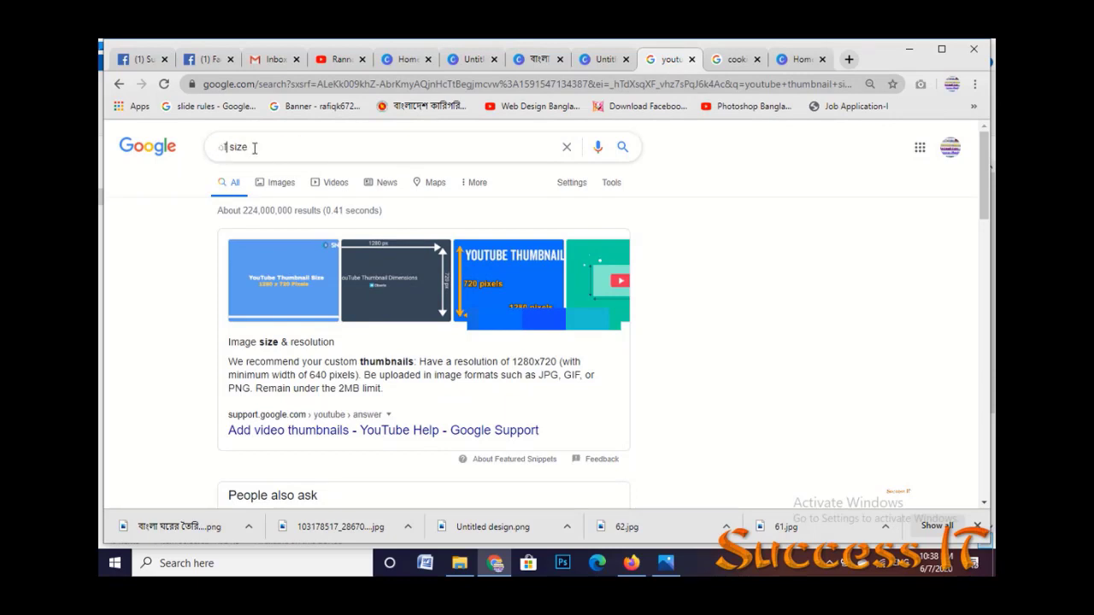
pyautogui.press('BackSpace')
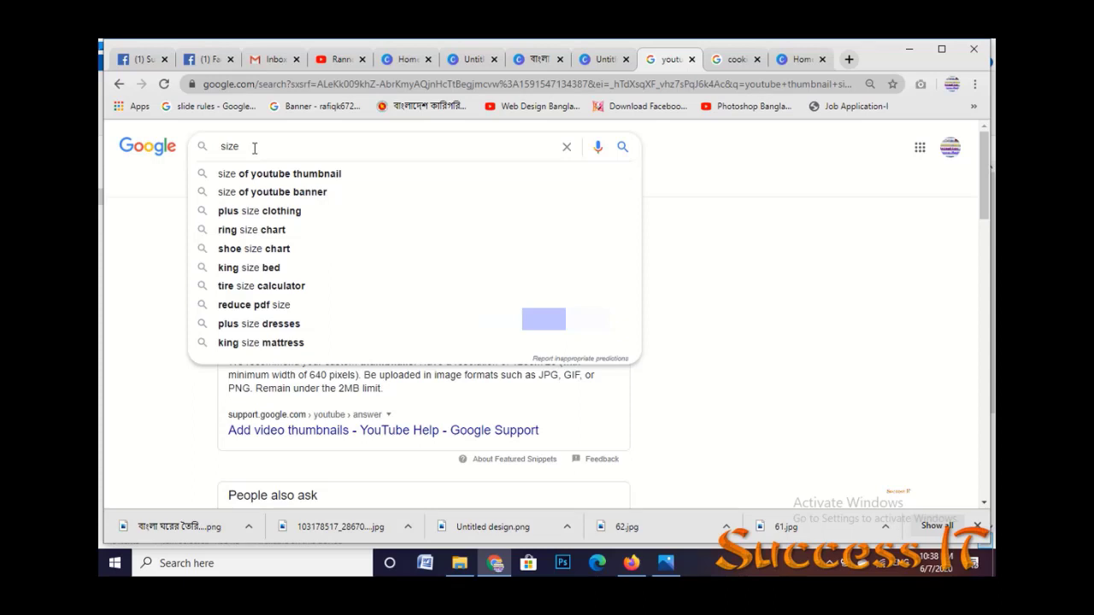
pyautogui.write('নজ ')
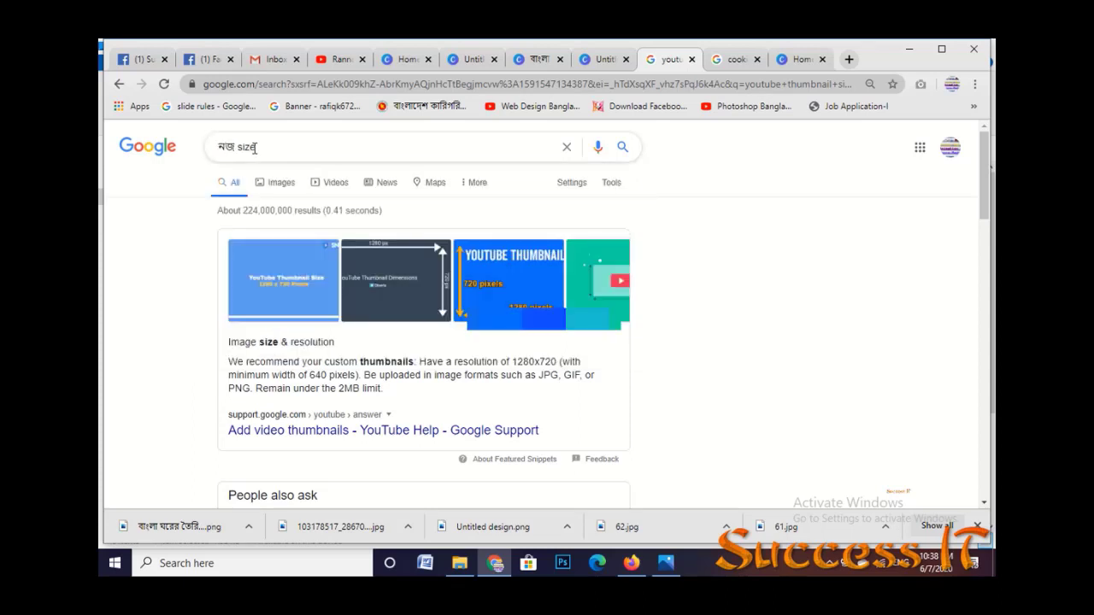
pyautogui.write('ুহসত্ত্ব')
pyautogui.press('BackSpace')
pyautogui.press('BackSpace')
pyautogui.press('BackSpace')
pyautogui.press('BackSpace')
pyautogui.press('BackSpace')
pyautogui.press('BackSpace')
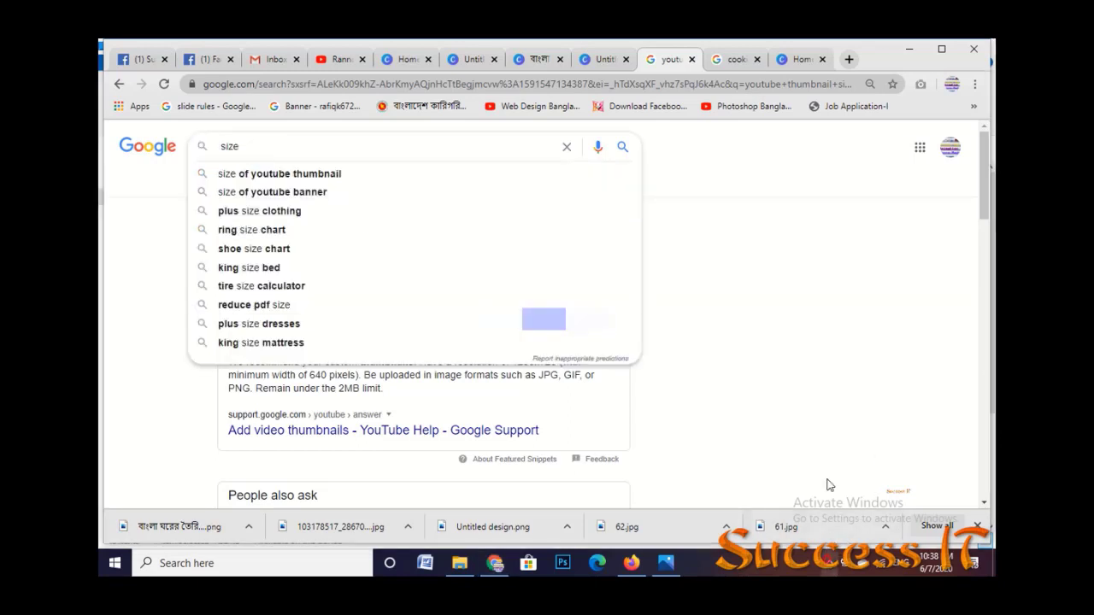
pyautogui.click(827, 562)
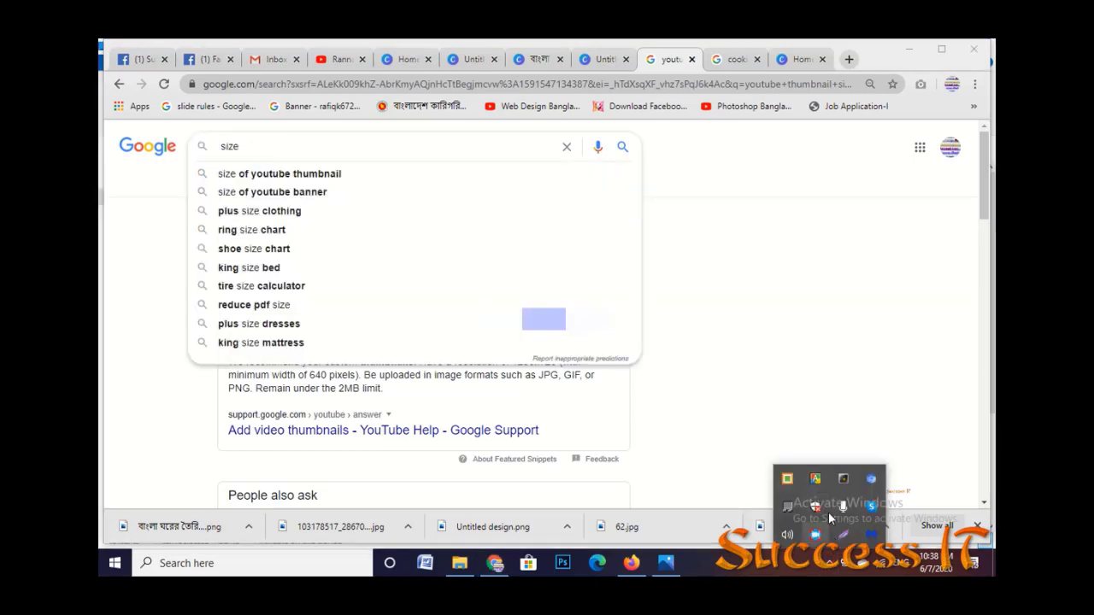
pyautogui.click(212, 150)
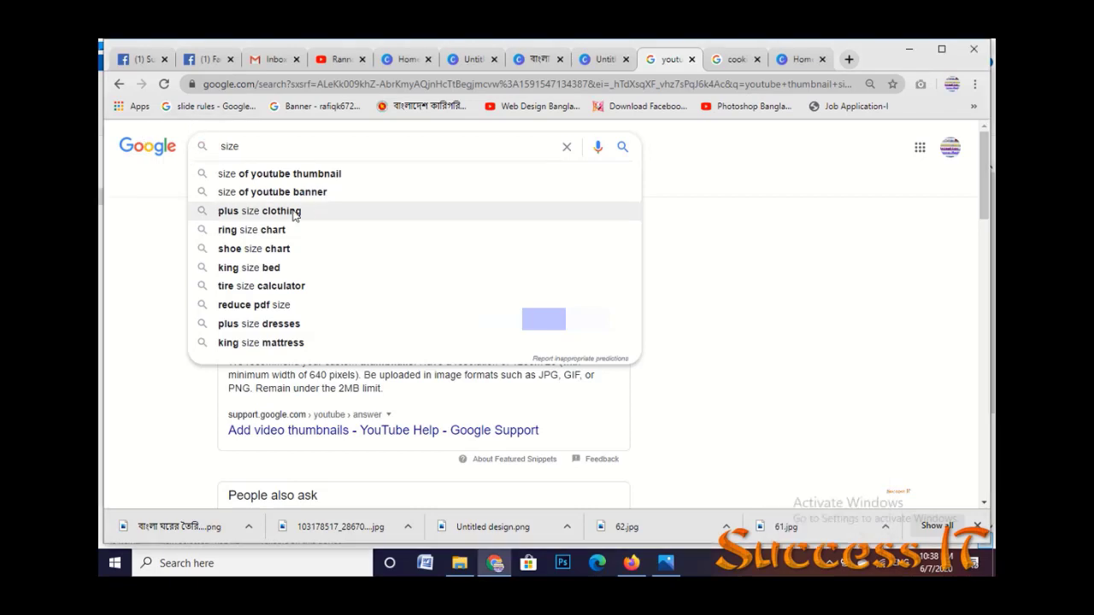
pyautogui.write('Bus ')
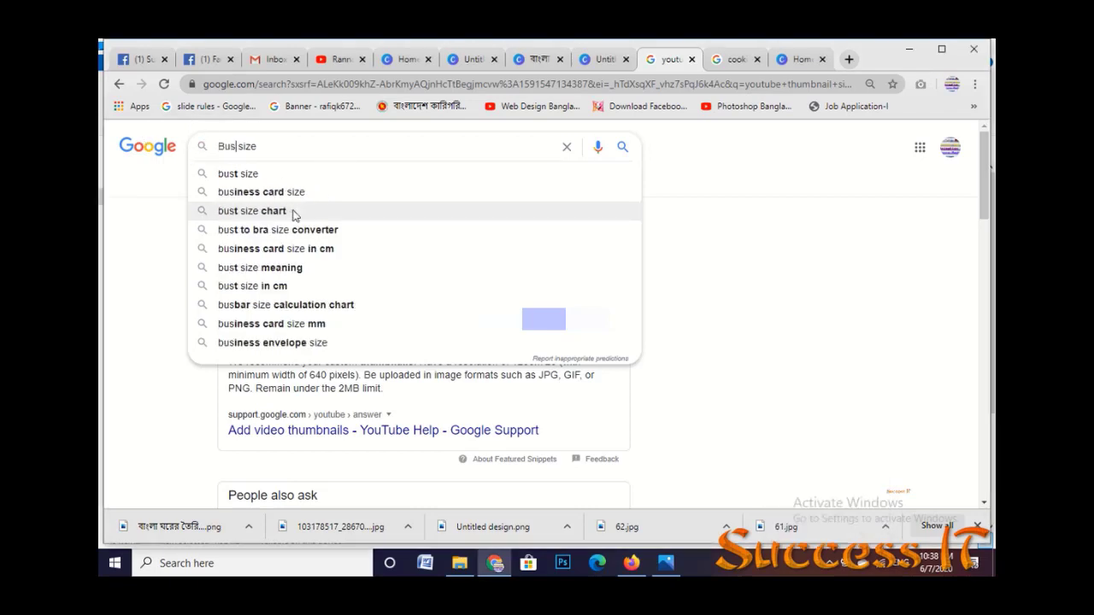
pyautogui.write('ine')
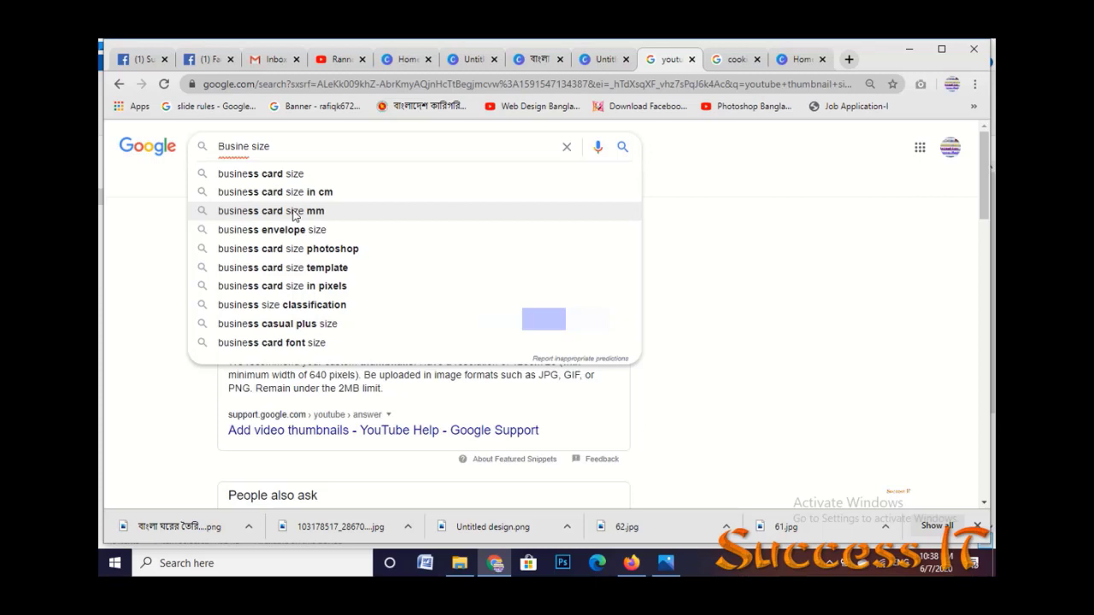
pyautogui.write('ss')
pyautogui.press('Return')
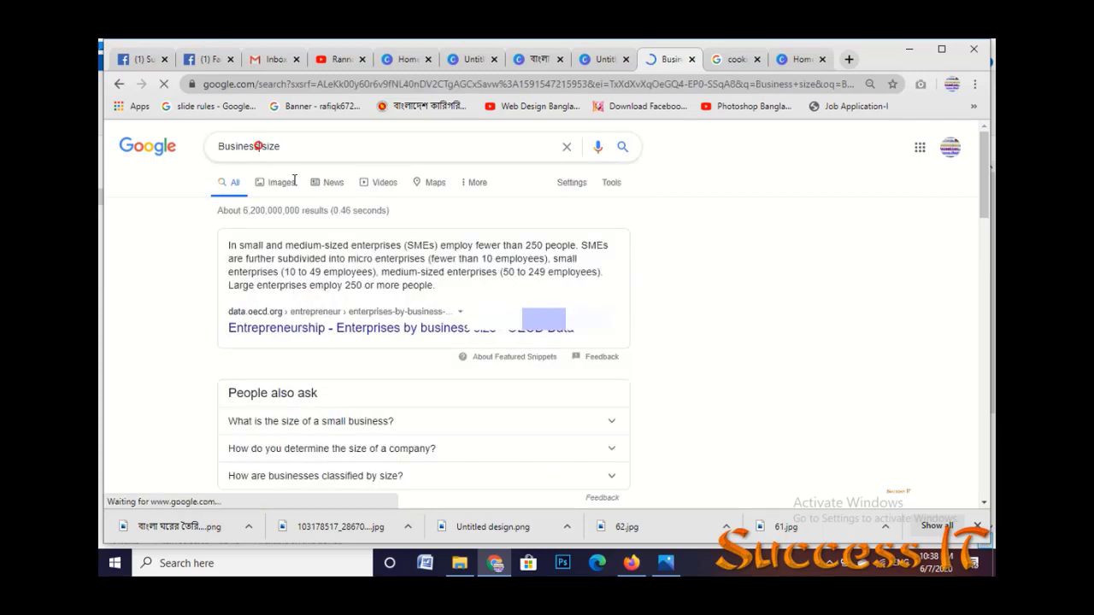
pyautogui.click(261, 146)
pyautogui.write('c')
pyautogui.write('ard')
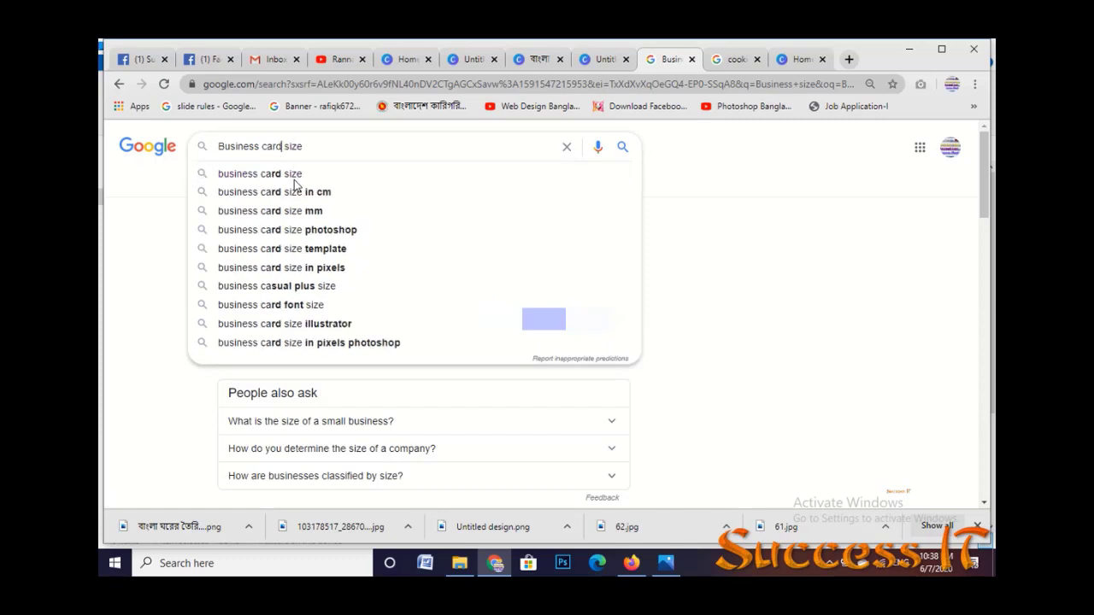
pyautogui.press('Return')
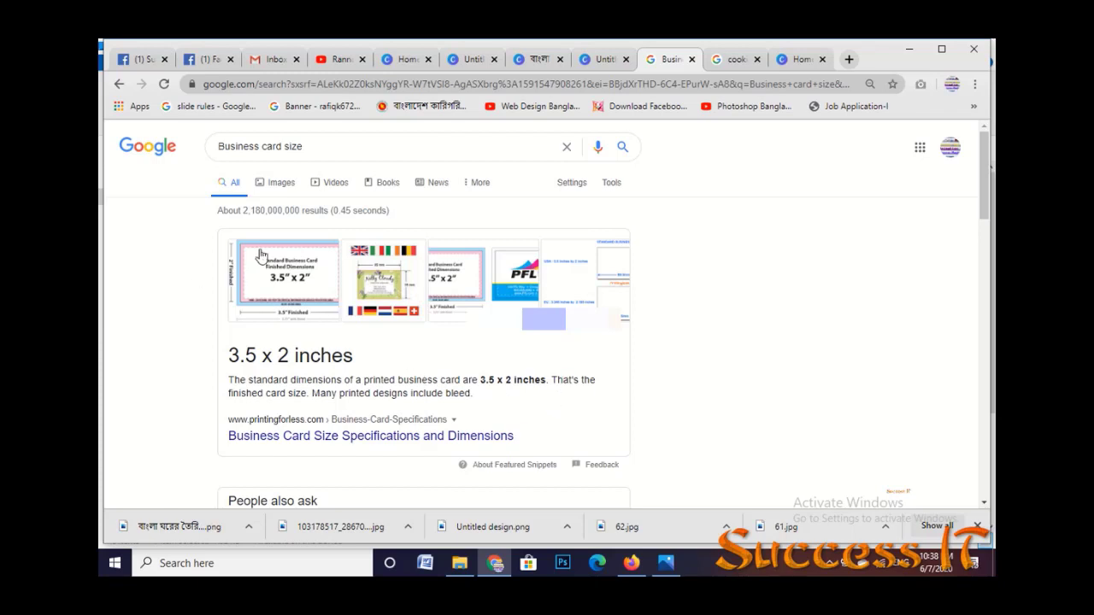
# - Check the image results showing the 3.5 x 2 inch card size, then go back to Canva
pyautogui.click(282, 183)
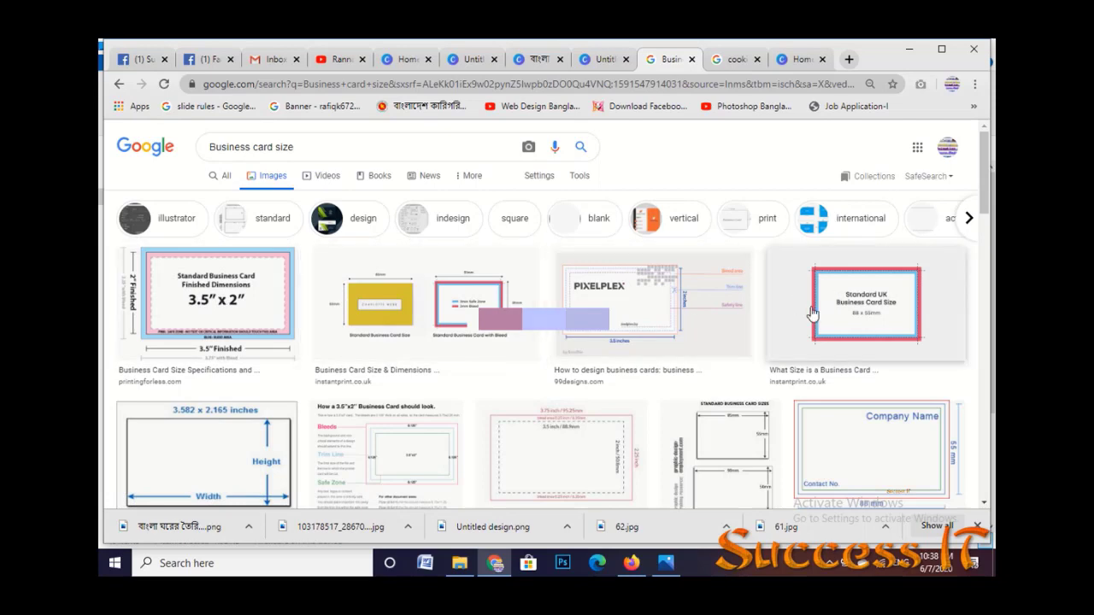
pyautogui.click(480, 306)
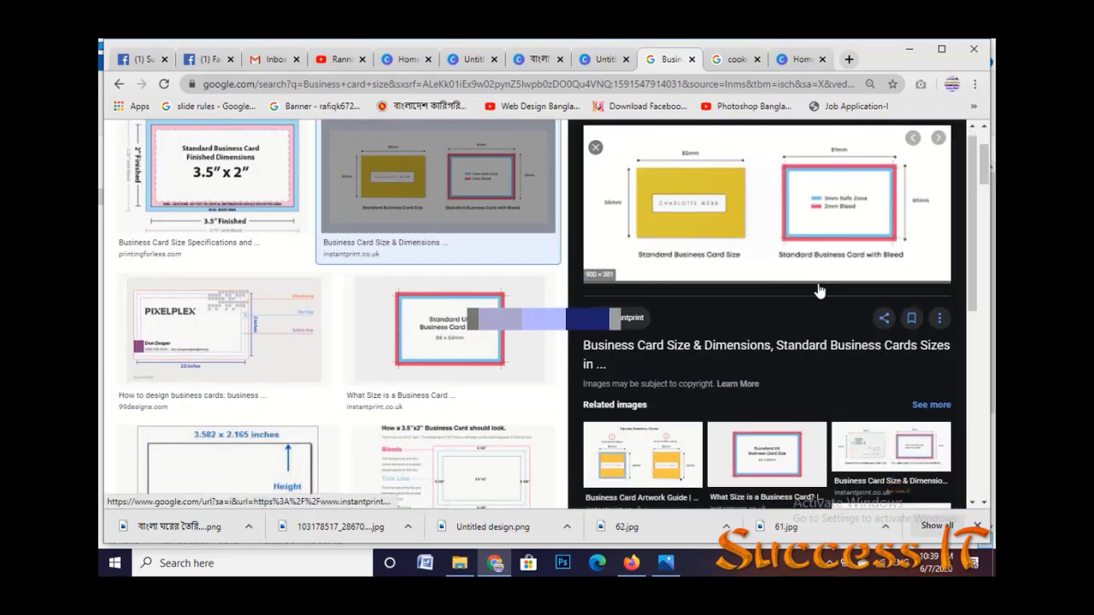
pyautogui.scroll(-3, 819, 256)
pyautogui.scroll(-3, 846, 269)
pyautogui.scroll(-2, 875, 281)
pyautogui.scroll(-2, 743, 171)
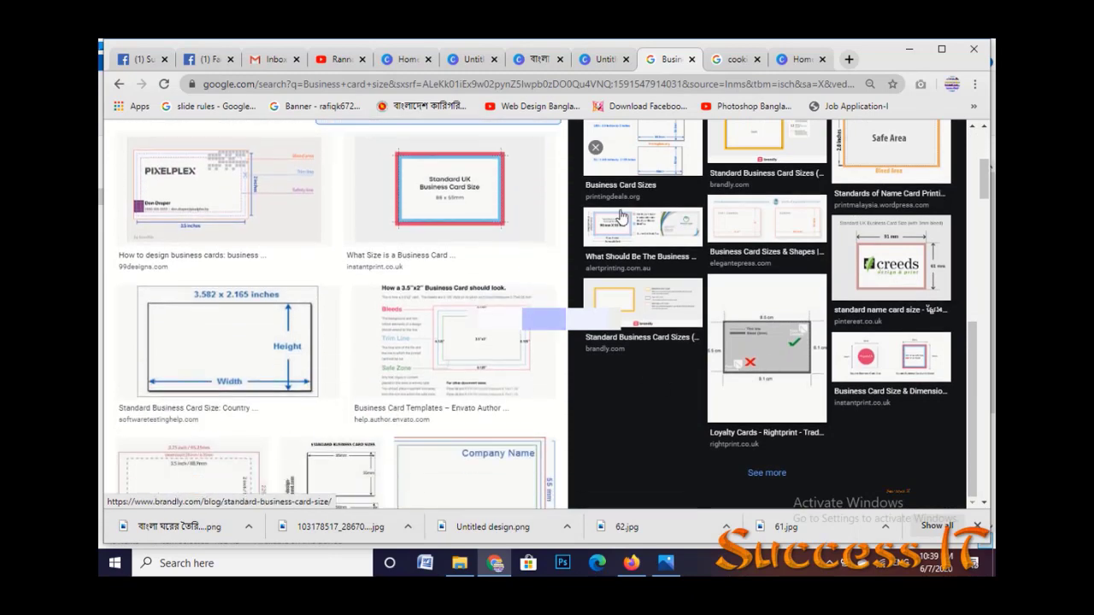
pyautogui.click(596, 147)
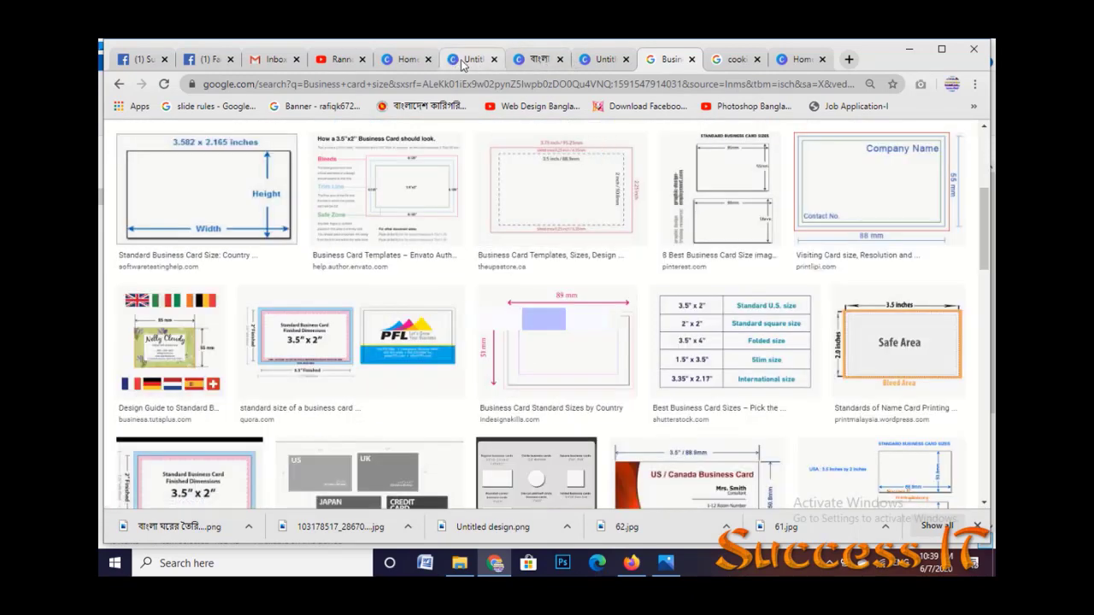
pyautogui.click(473, 60)
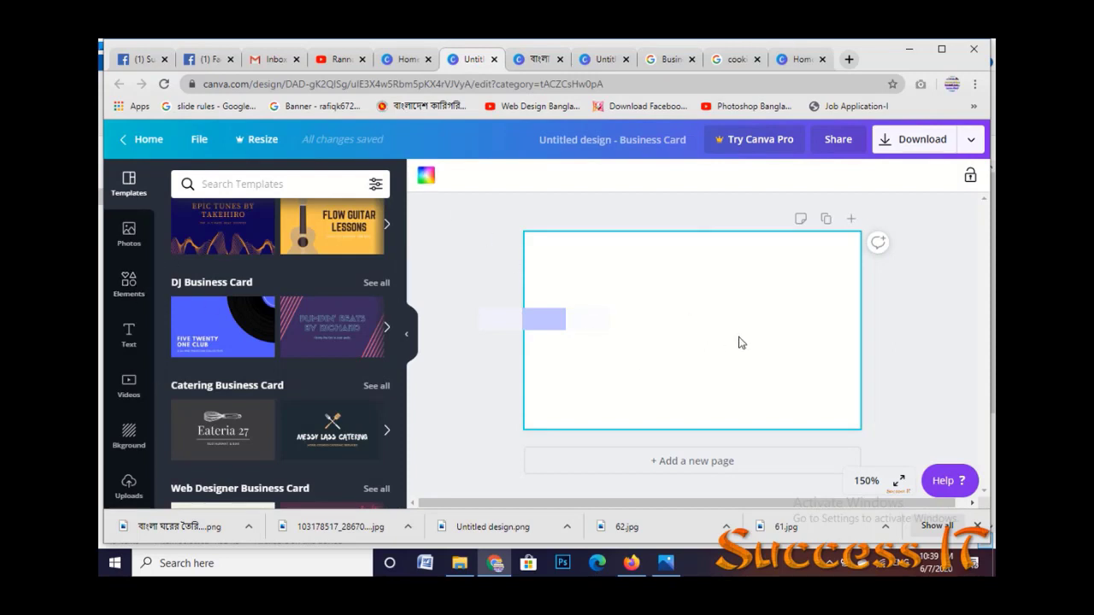
# - Add the sky-and-hills landscape grid from Elements to the business card
pyautogui.click(129, 291)
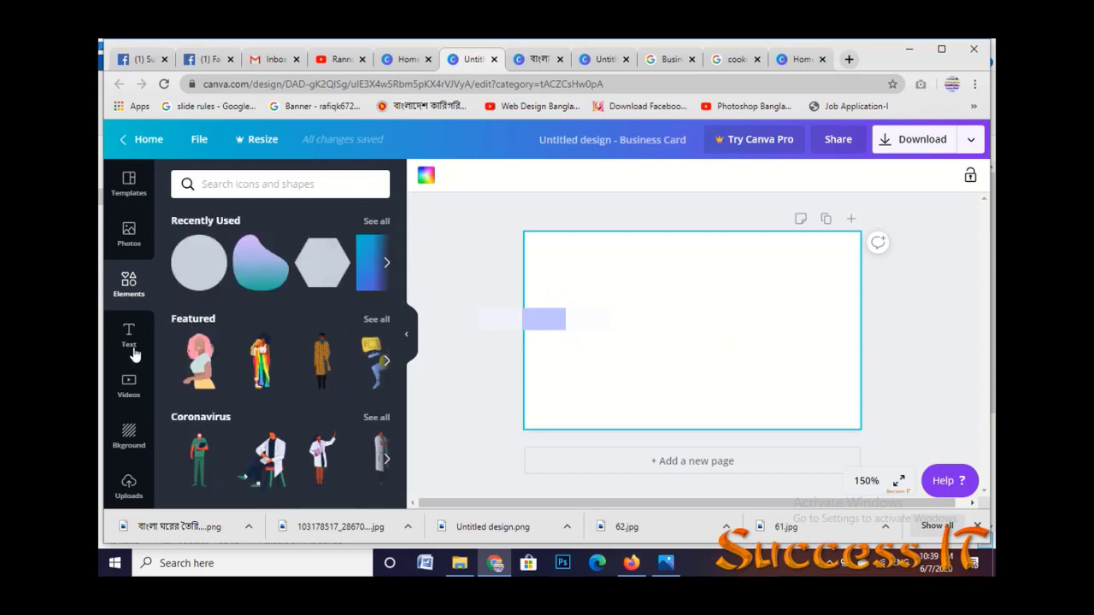
pyautogui.scroll(-3, 290, 359)
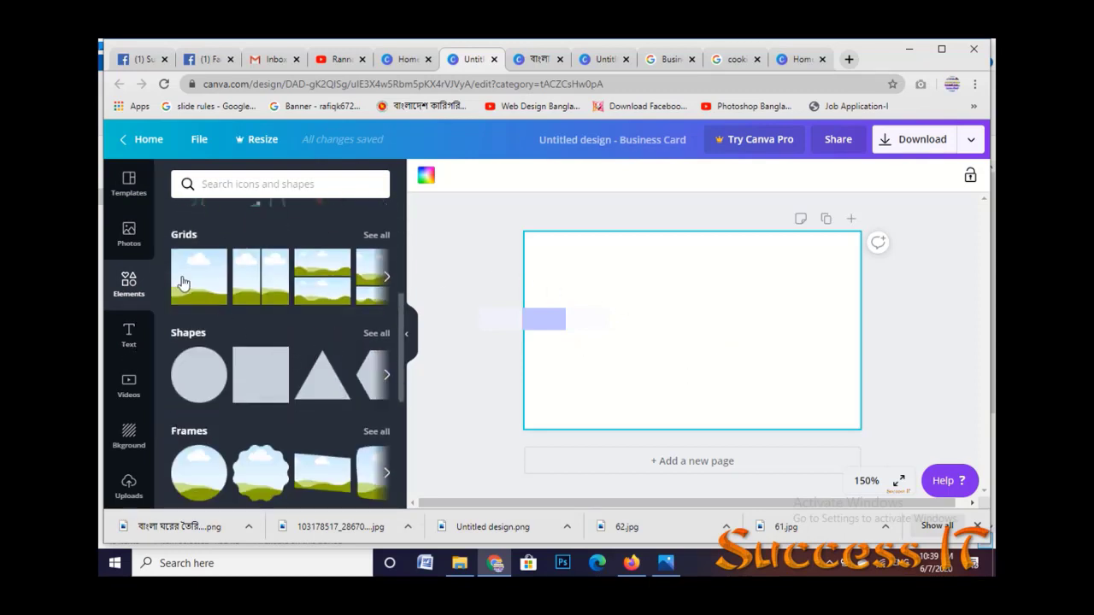
pyautogui.scroll(1, 291, 325)
pyautogui.scroll(-2, 256, 342)
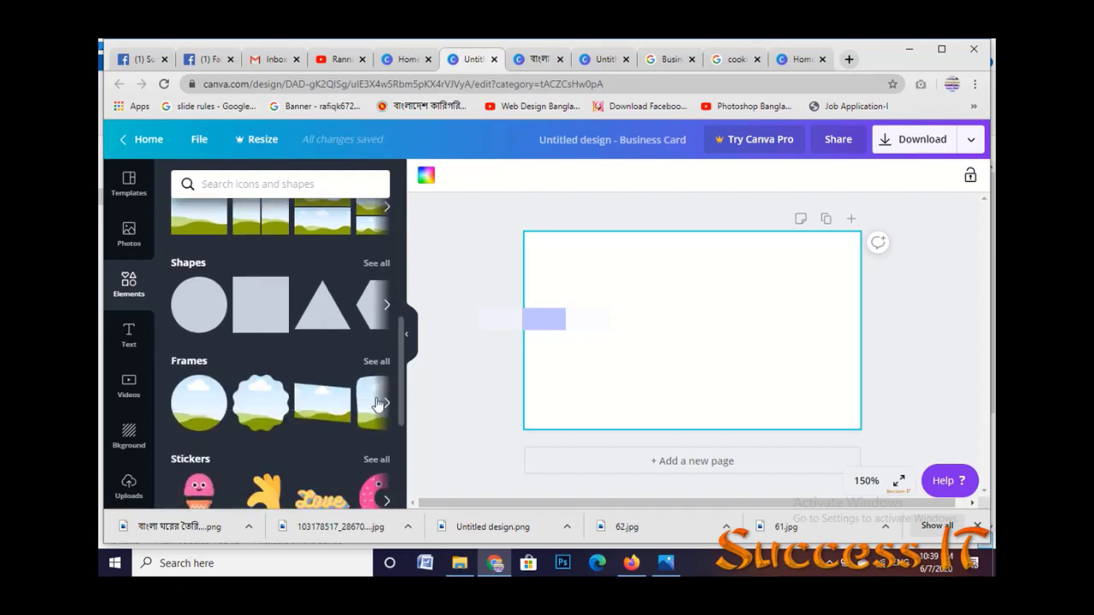
pyautogui.scroll(2, 212, 317)
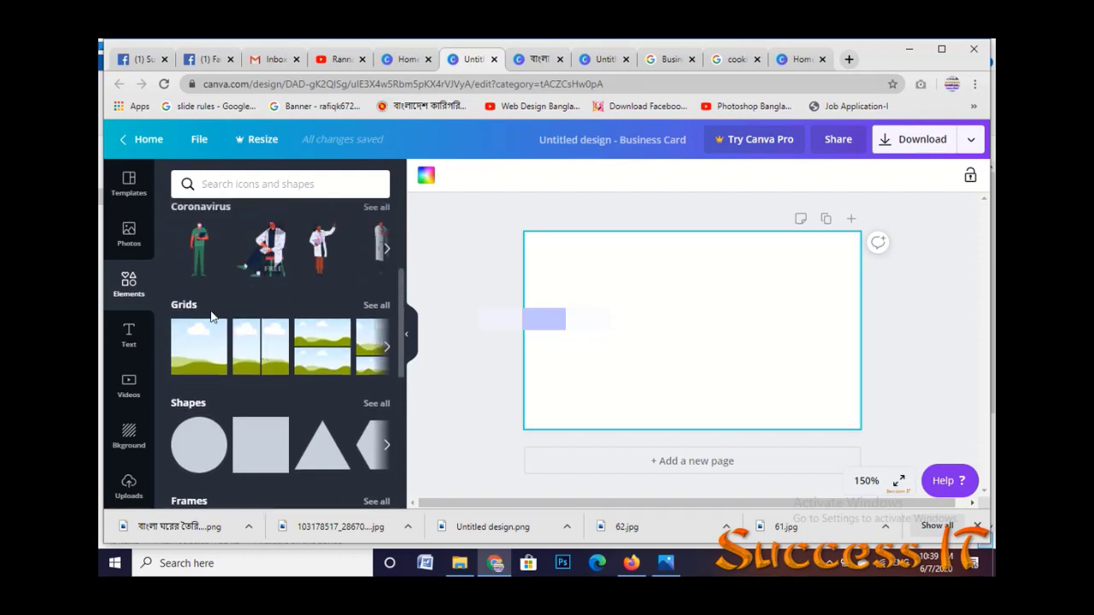
pyautogui.click(198, 350)
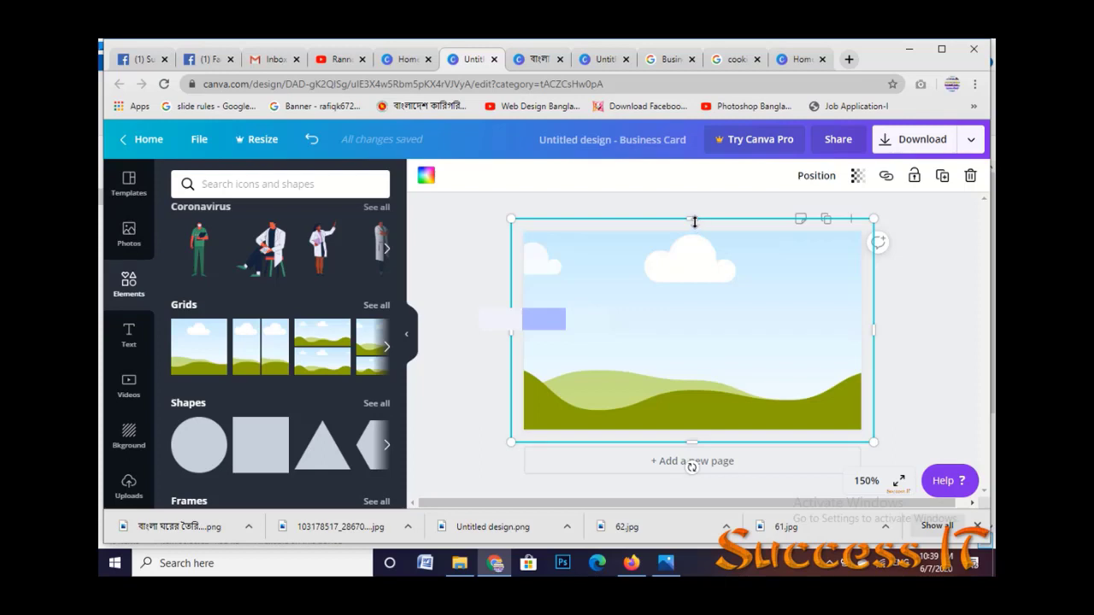
# - Shorten the grid from the top, rotate it about 49°, shift it left, and enlarge it
pyautogui.moveTo(693, 220); pyautogui.dragTo(694, 247)
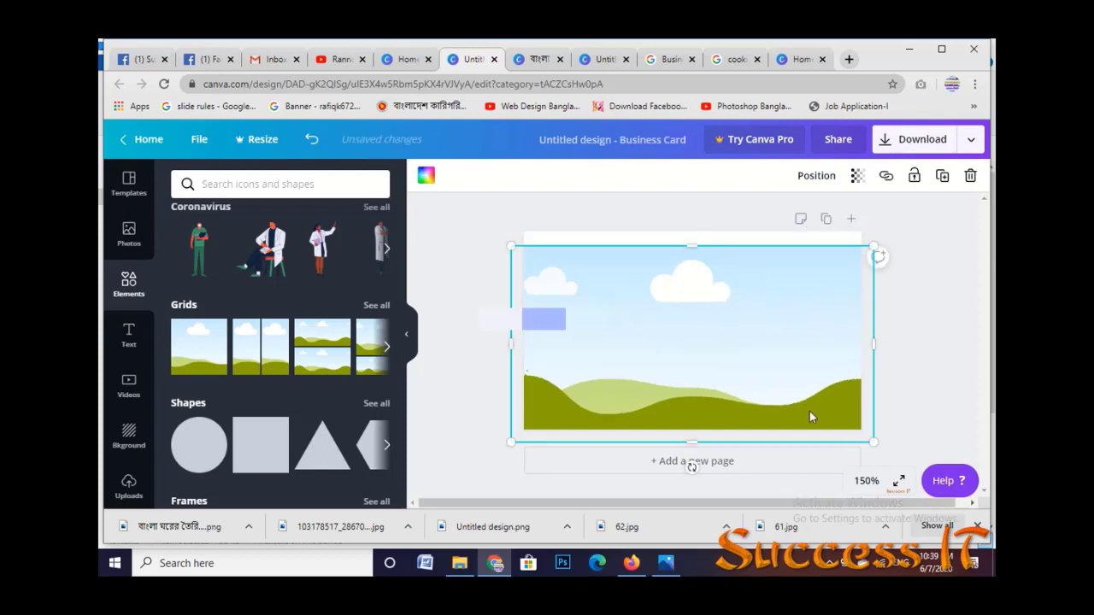
pyautogui.click(692, 467)
pyautogui.moveTo(693, 466); pyautogui.dragTo(613, 417)
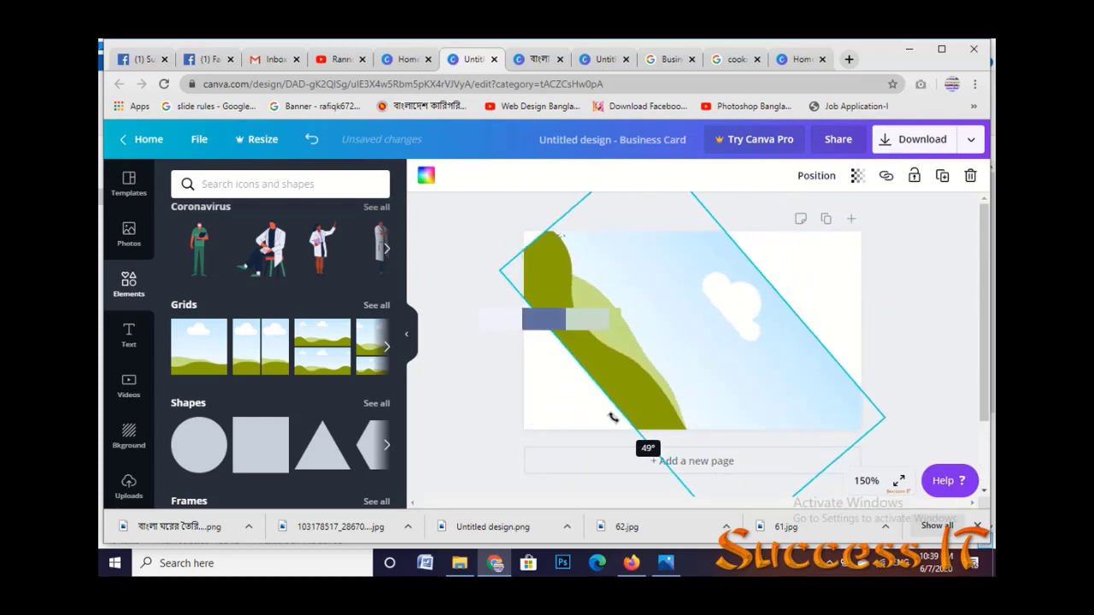
pyautogui.moveTo(630, 328)
pyautogui.mouseDown()
pyautogui.moveTo(601, 342)
pyautogui.moveTo(579, 335)
pyautogui.mouseUp()
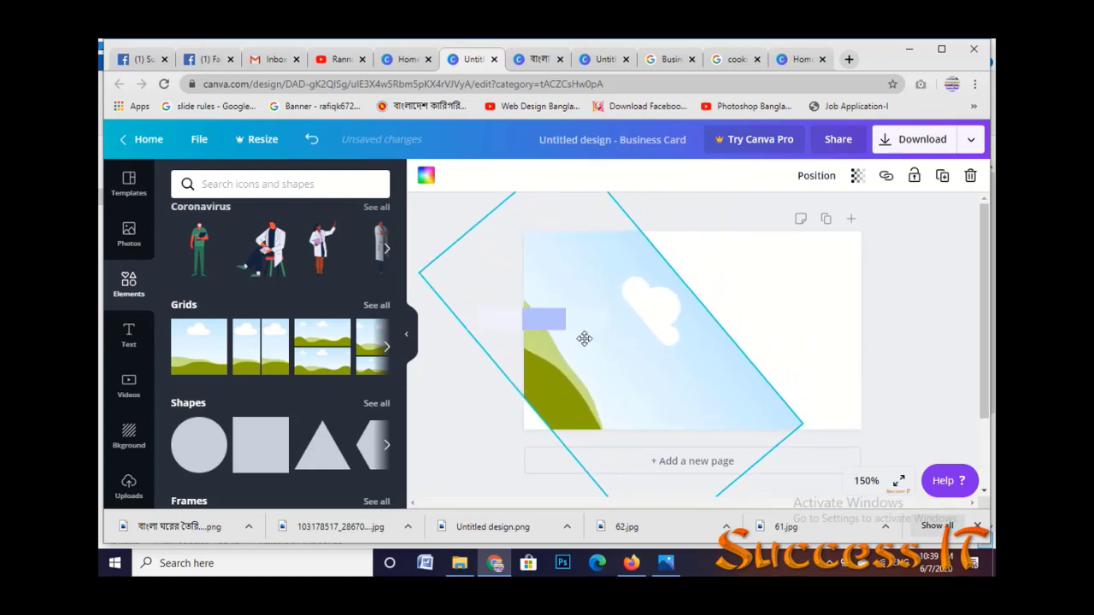
pyautogui.moveTo(536, 411); pyautogui.dragTo(523, 427)
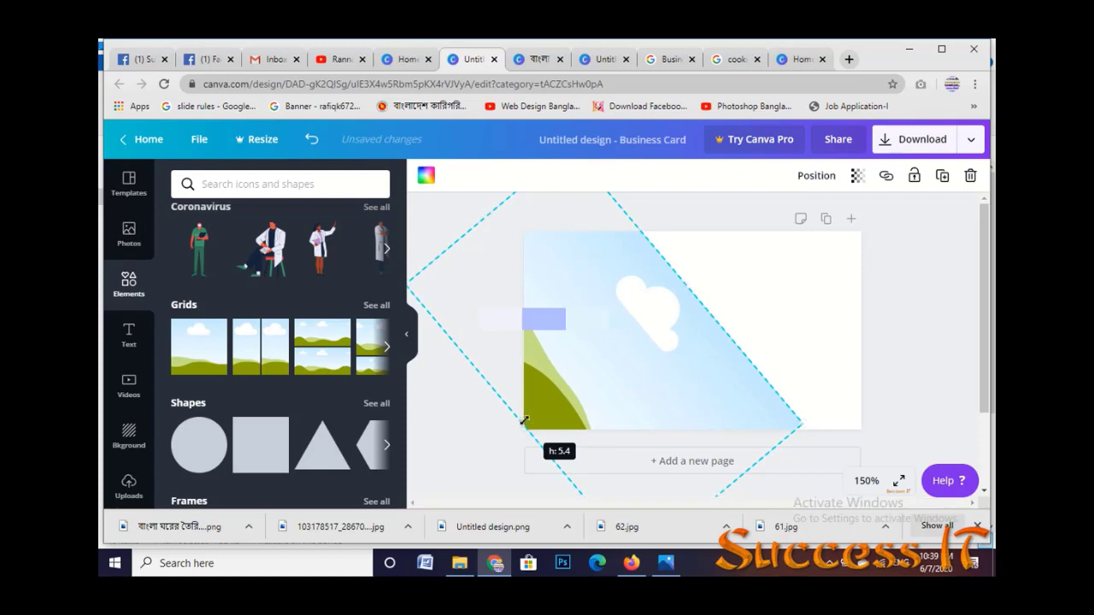
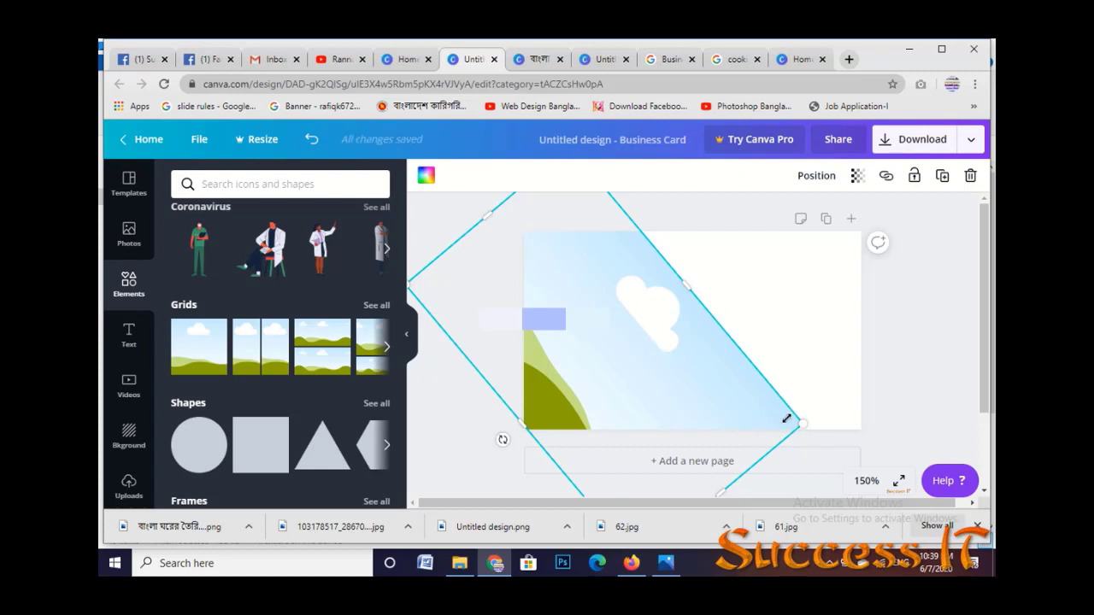
# - Fill the rotated image with black and position it over the card's left side
pyautogui.moveTo(746, 432); pyautogui.dragTo(748, 442)
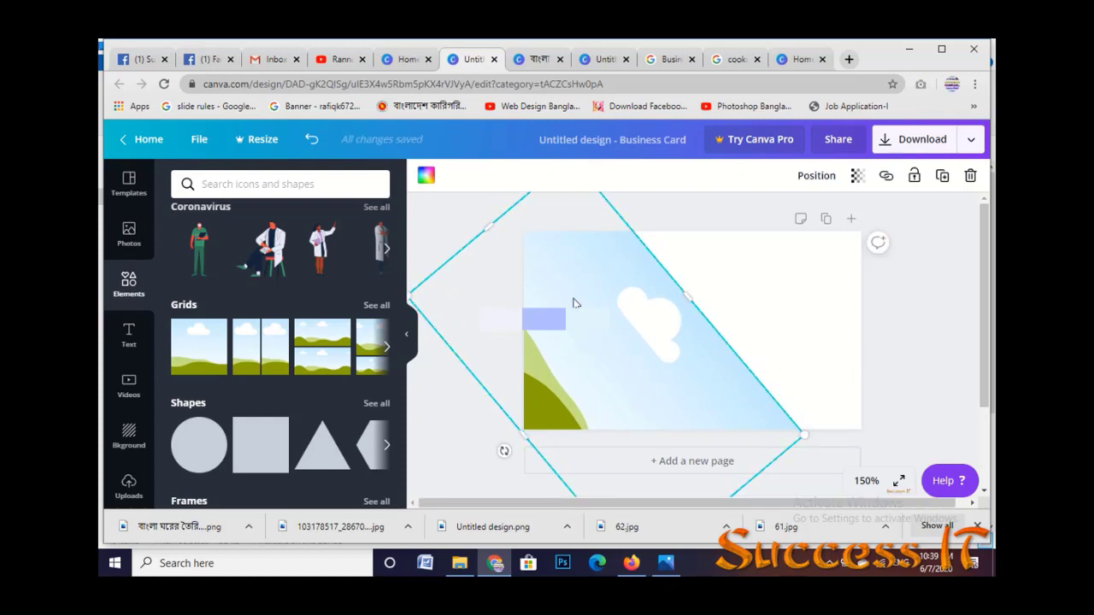
pyautogui.click(426, 180)
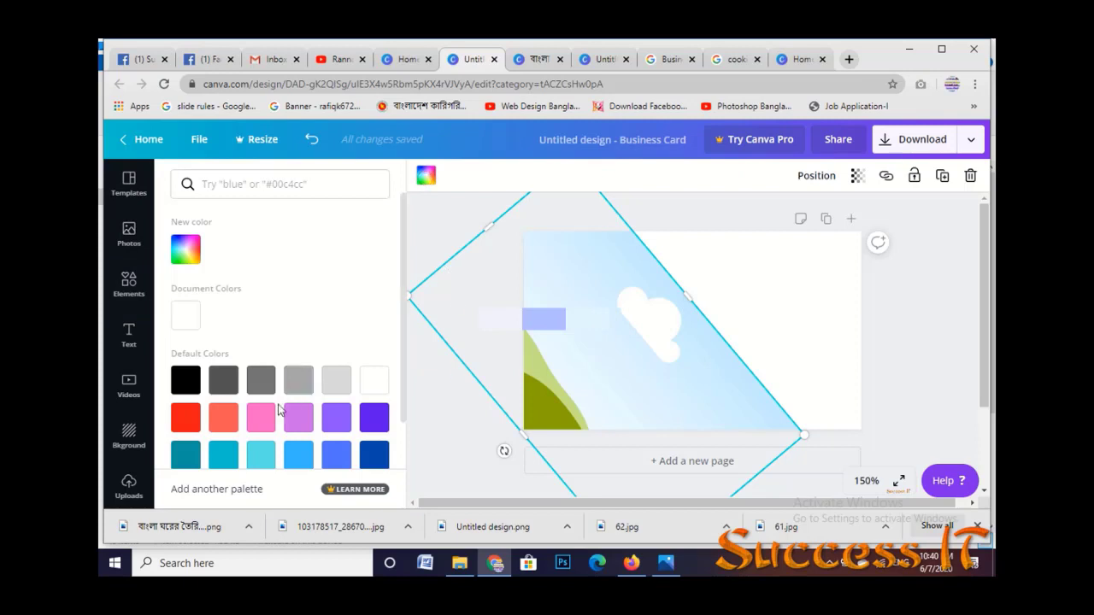
pyautogui.click(186, 379)
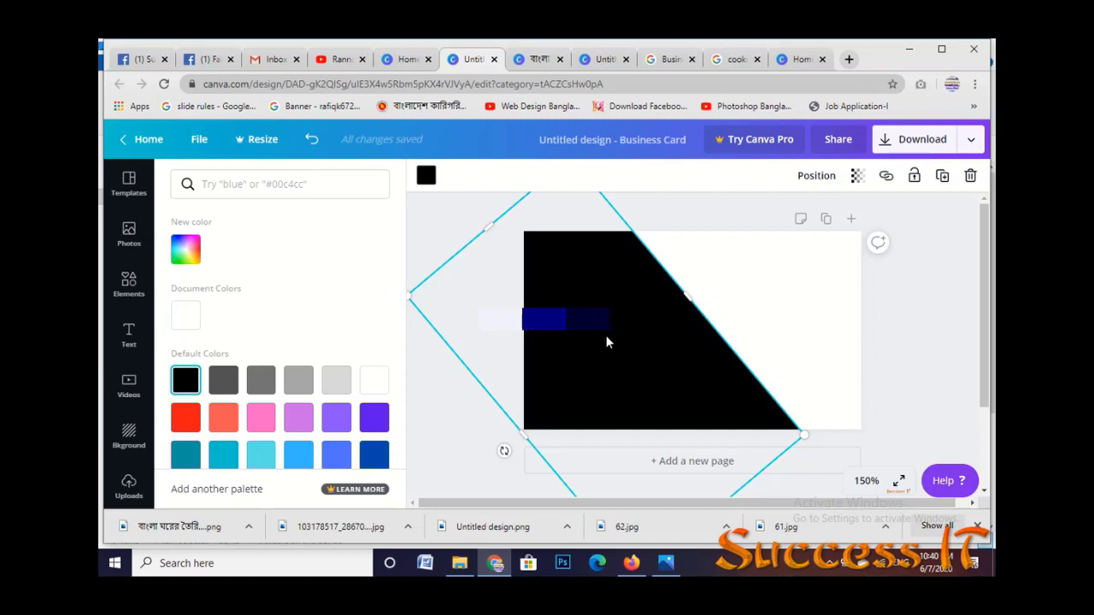
pyautogui.moveTo(662, 363); pyautogui.dragTo(660, 380)
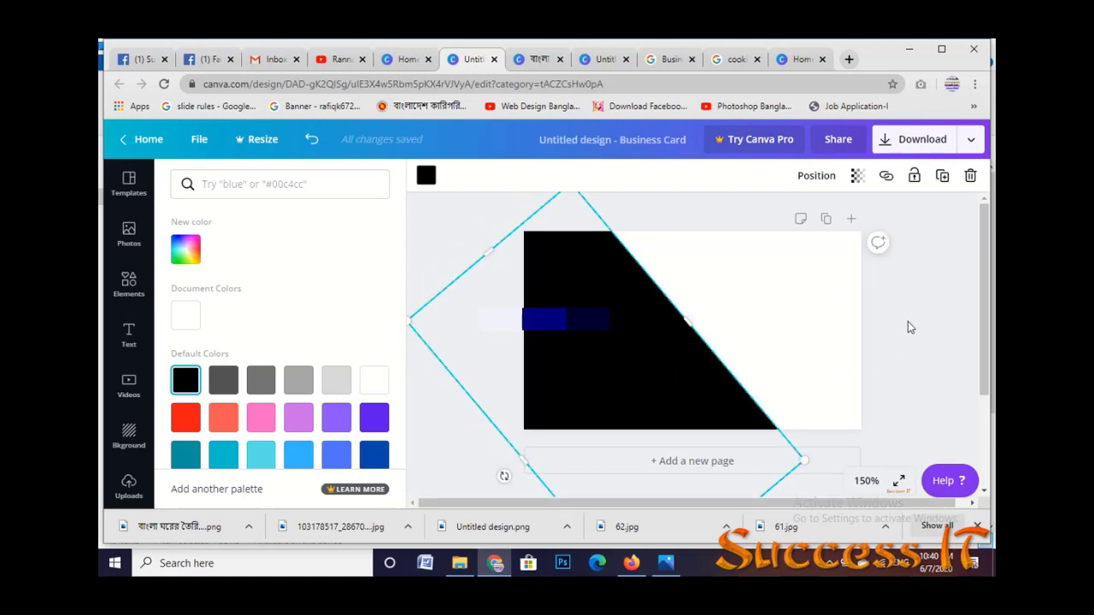
pyautogui.press('Escape')
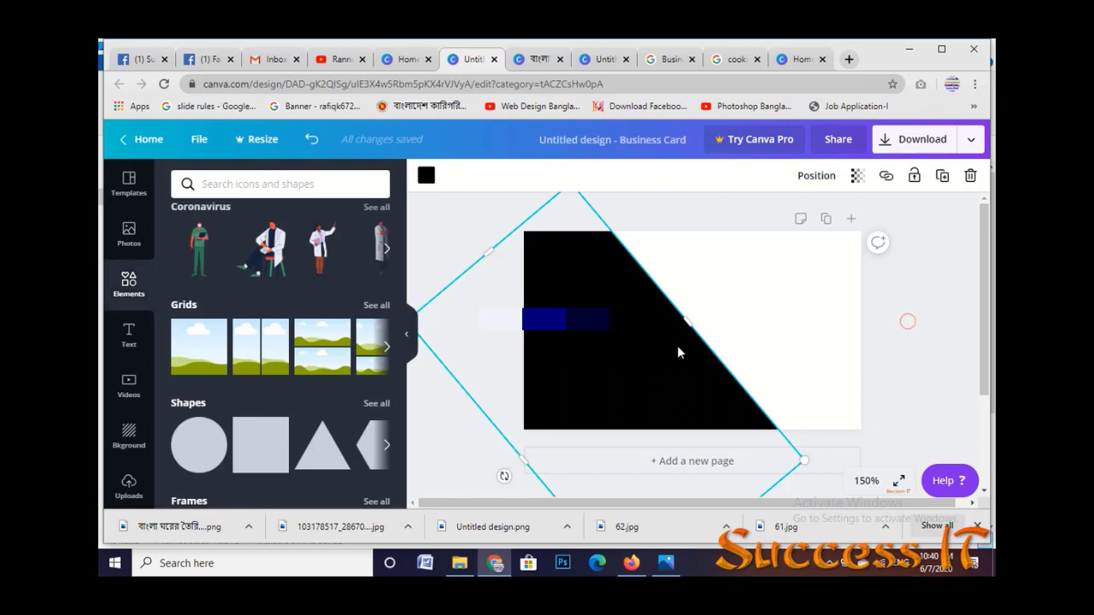
pyautogui.click(447, 222)
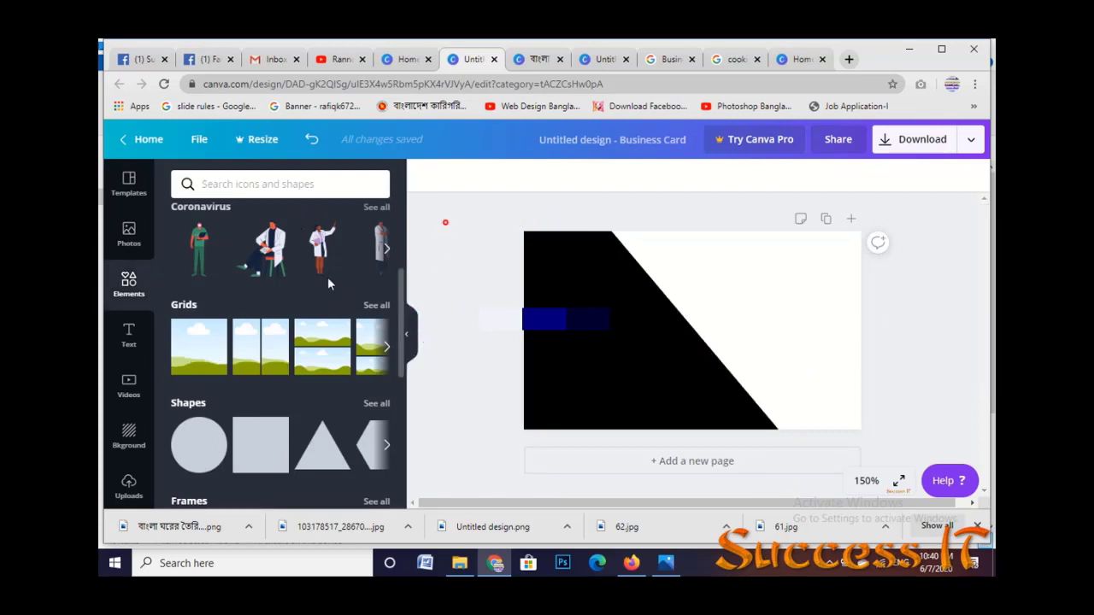
# - Add a landscape grid image, rotate it about 49° and enlarge it over the card's right side
pyautogui.click(191, 342)
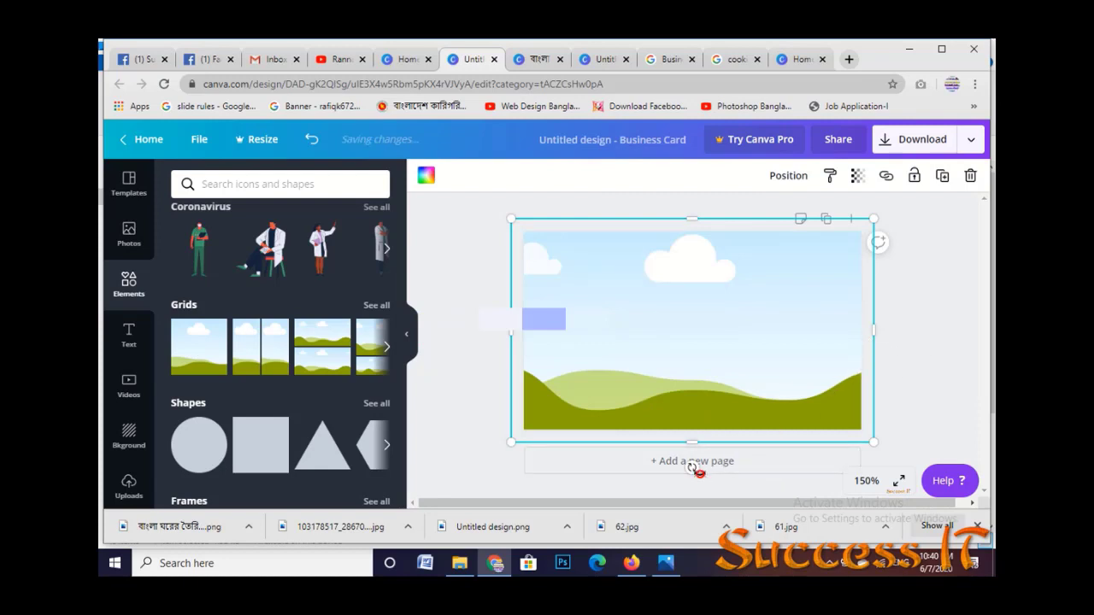
pyautogui.moveTo(692, 467); pyautogui.dragTo(575, 400)
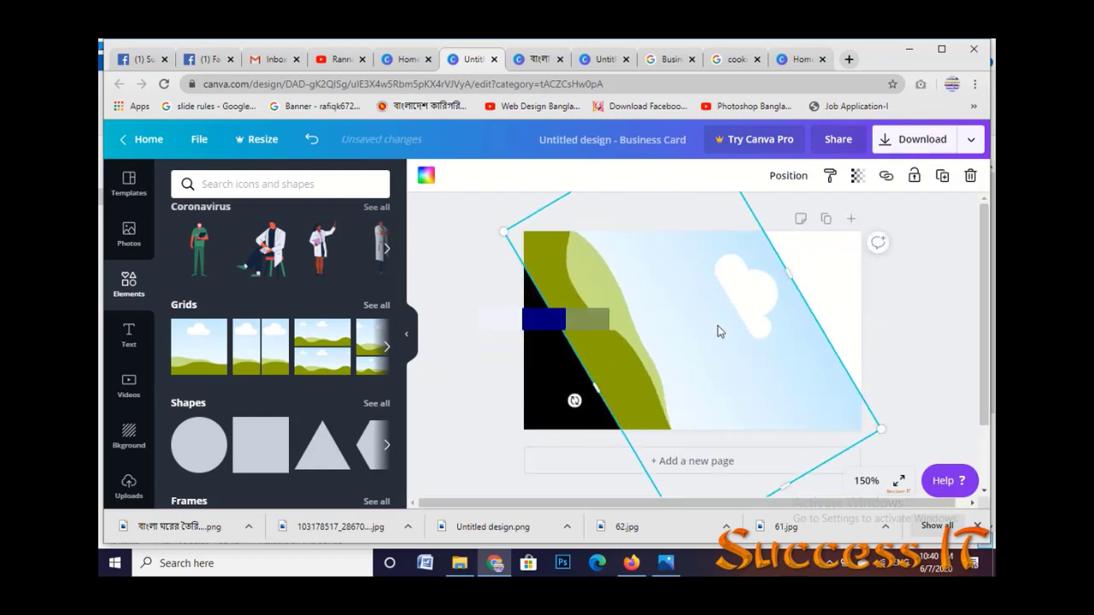
pyautogui.moveTo(713, 323); pyautogui.dragTo(814, 278)
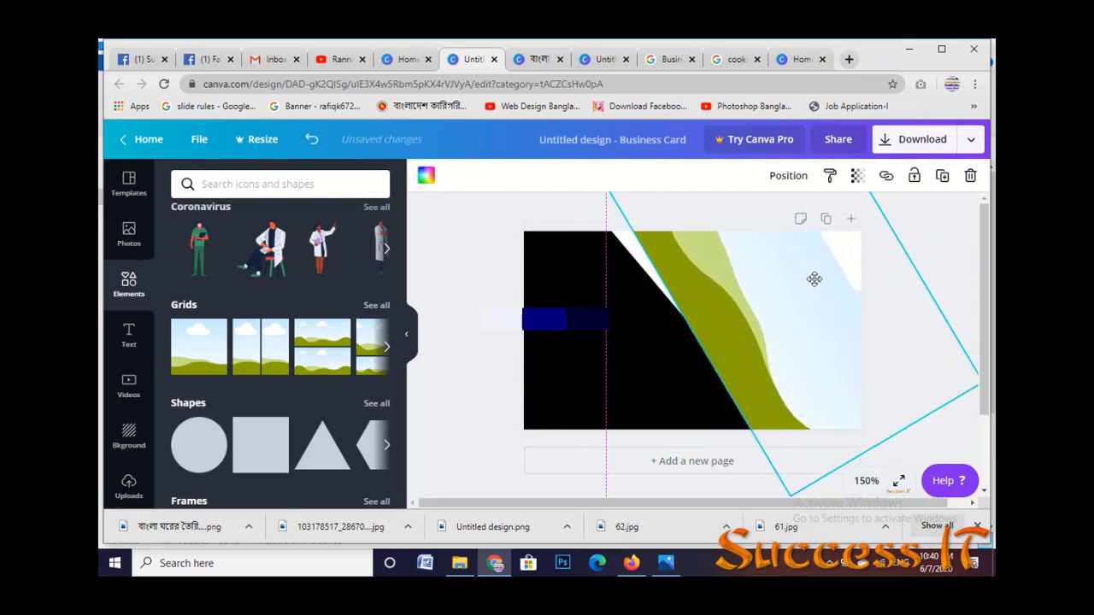
pyautogui.moveTo(676, 354); pyautogui.dragTo(675, 355)
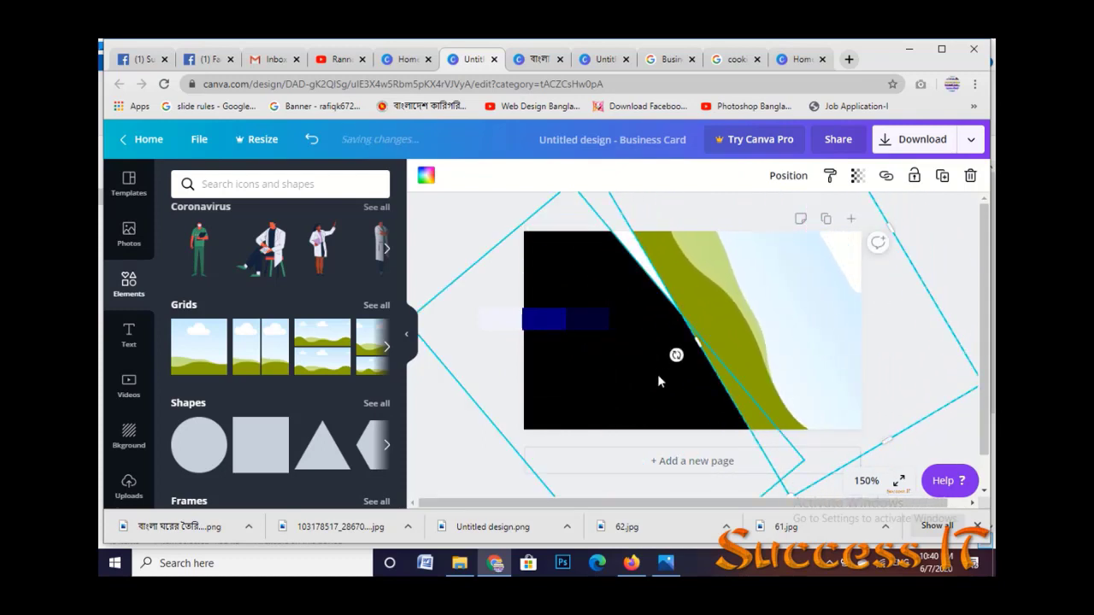
pyautogui.moveTo(675, 355)
pyautogui.mouseDown()
pyautogui.moveTo(674, 377)
pyautogui.moveTo(686, 370)
pyautogui.mouseUp()
pyautogui.moveTo(783, 306); pyautogui.dragTo(791, 305)
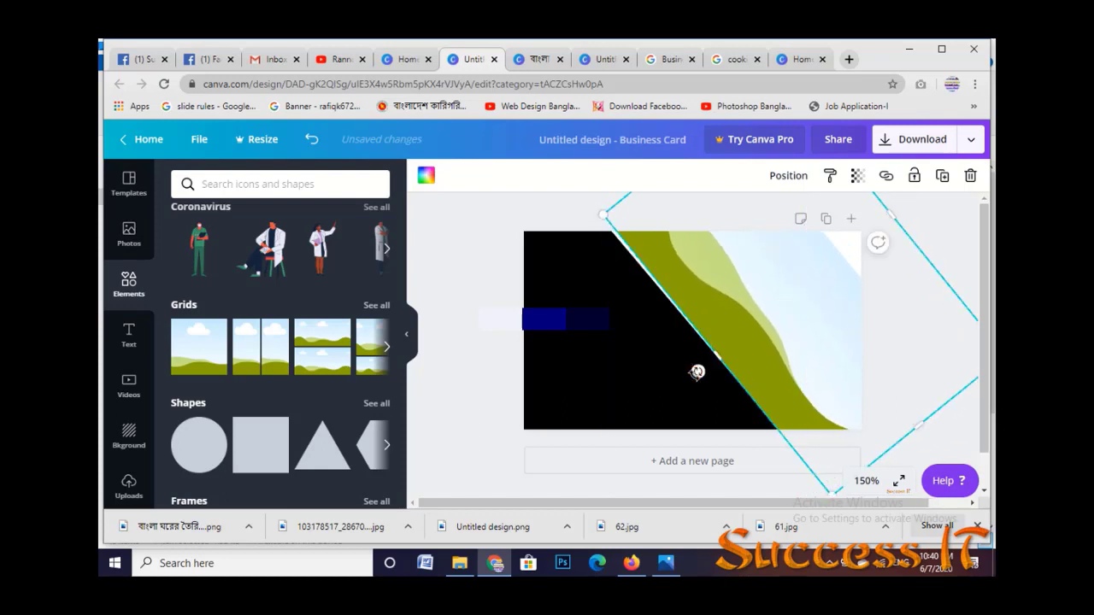
pyautogui.moveTo(698, 372); pyautogui.dragTo(695, 378)
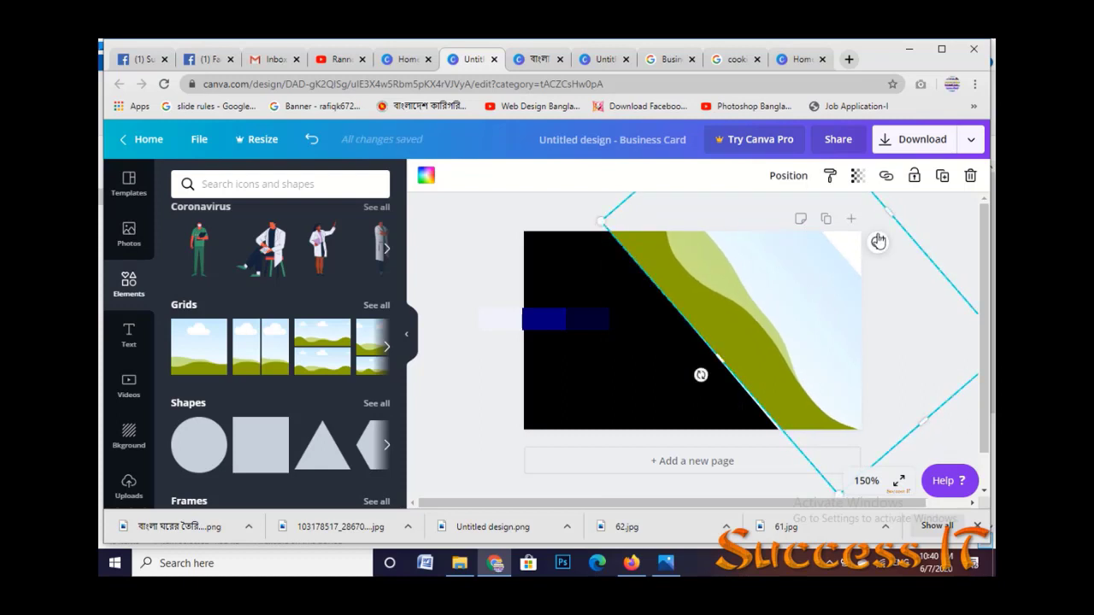
pyautogui.moveTo(889, 211); pyautogui.dragTo(928, 200)
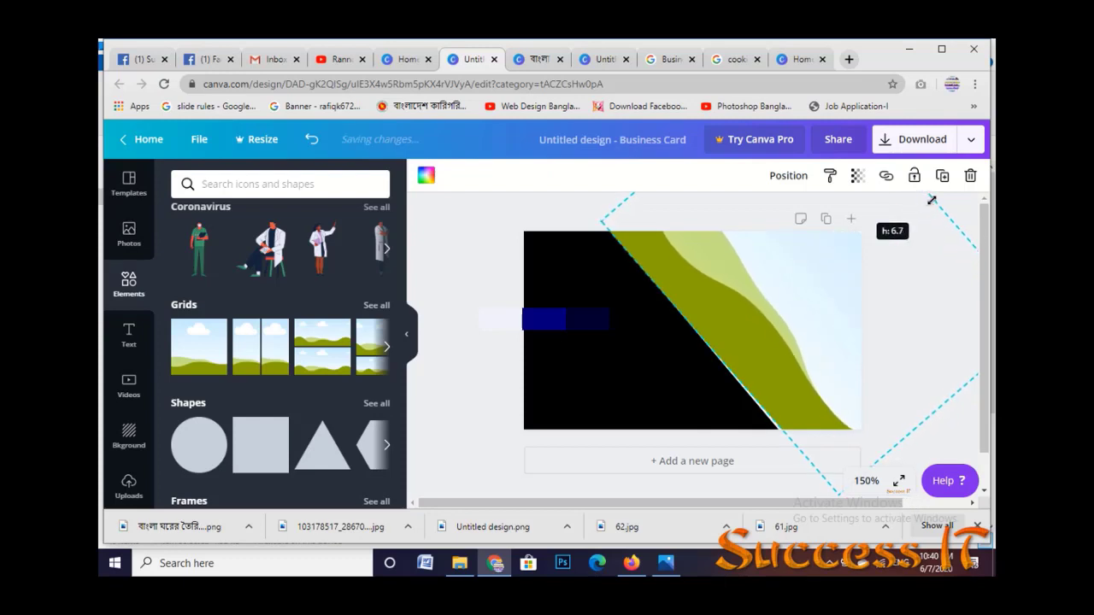
pyautogui.moveTo(928, 200); pyautogui.dragTo(934, 197)
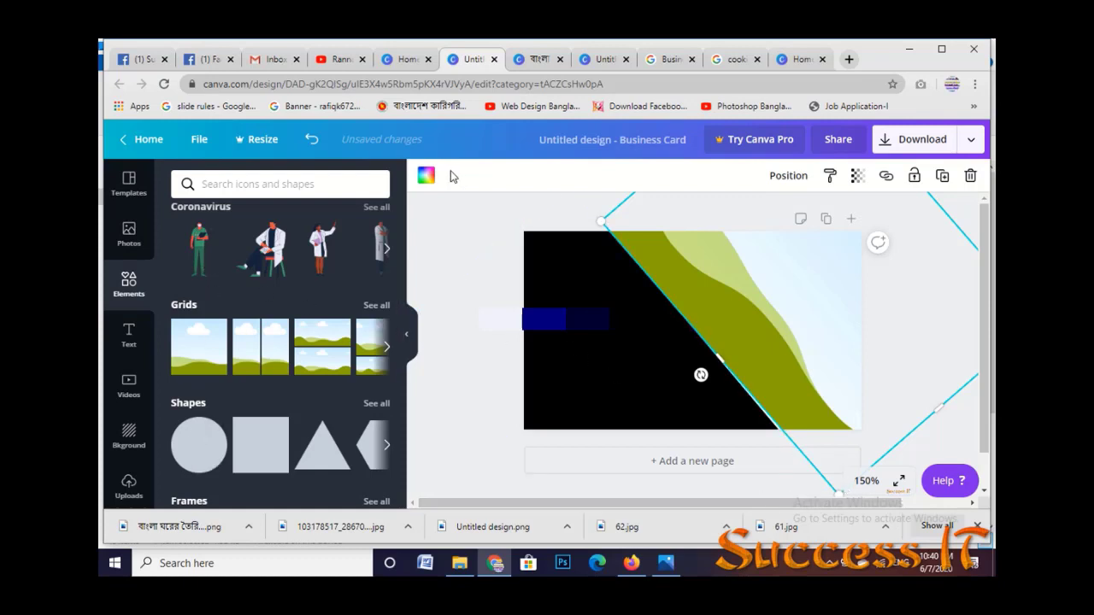
# - Colour the right-side rotated shape red
pyautogui.click(424, 180)
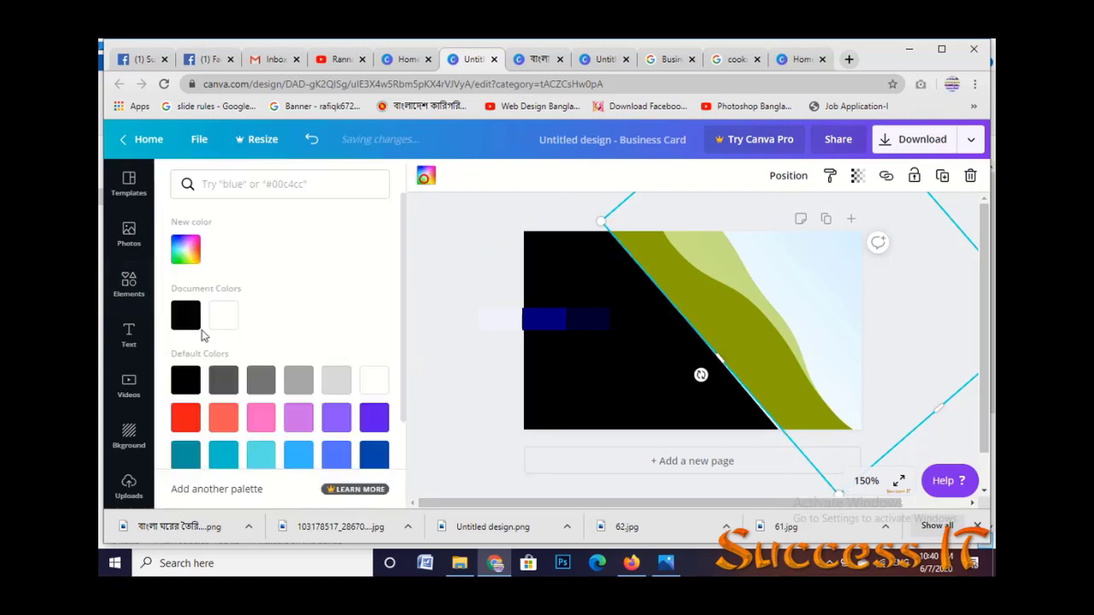
pyautogui.click(192, 419)
pyautogui.click(612, 365)
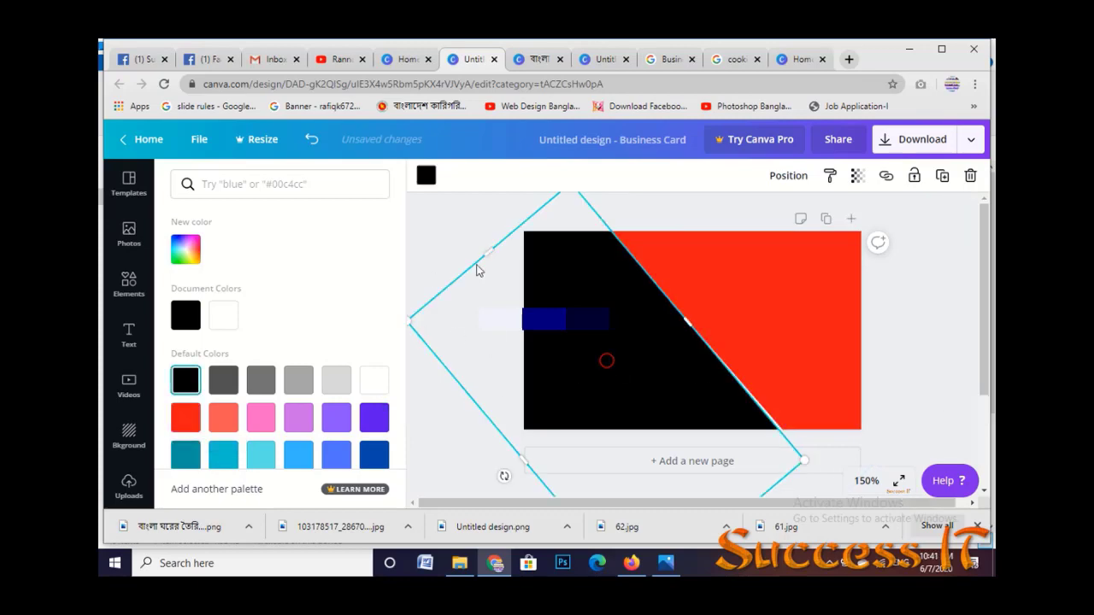
pyautogui.click(765, 400)
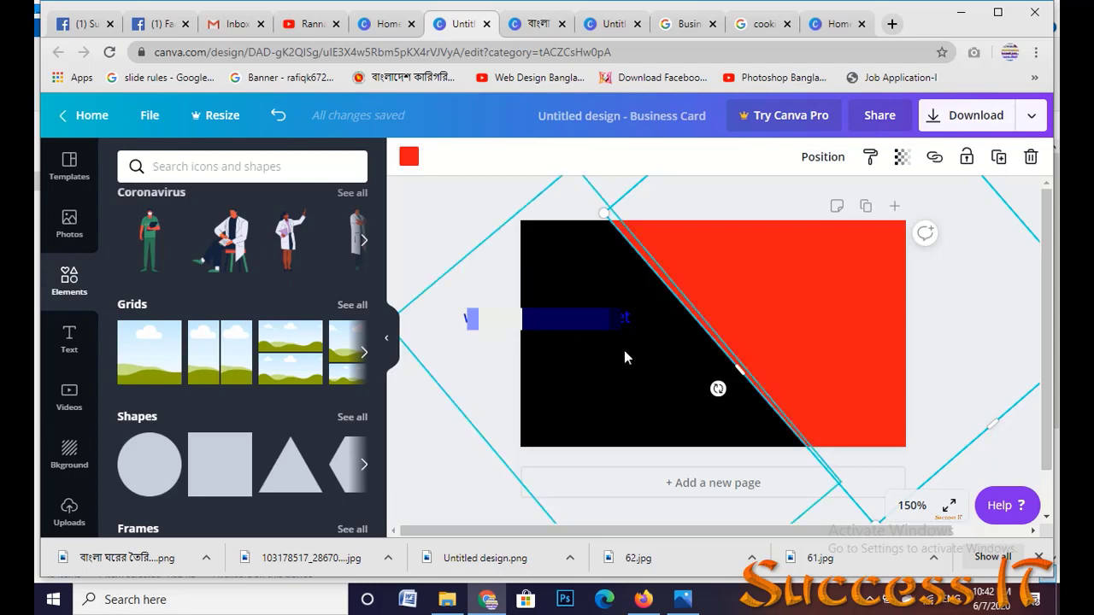
# - Add a heading reading 'manager' in the top of the black area
pyautogui.click(451, 197)
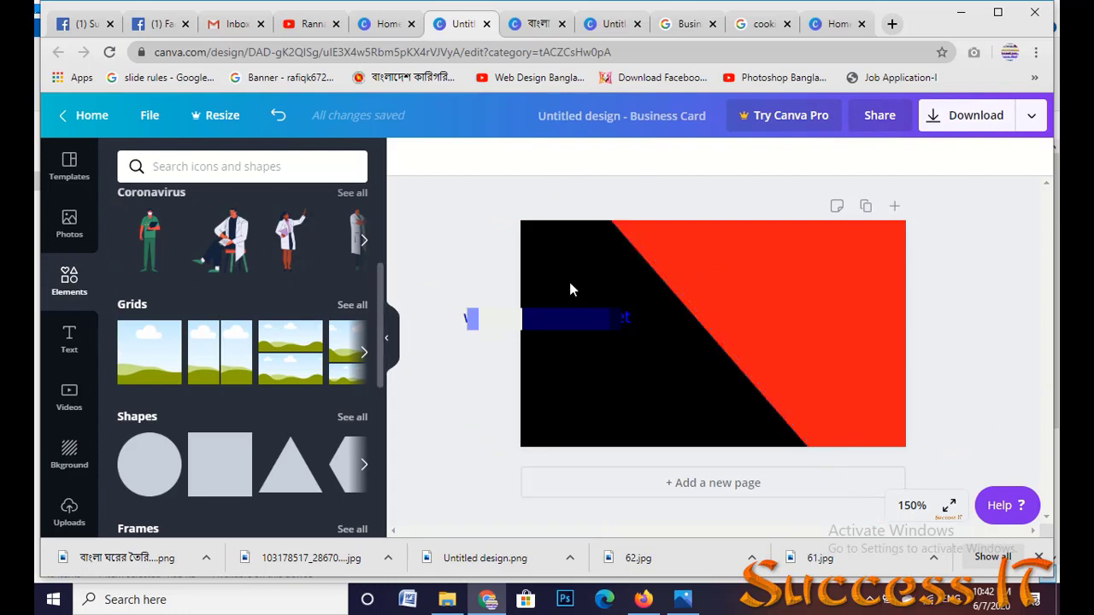
pyautogui.click(71, 339)
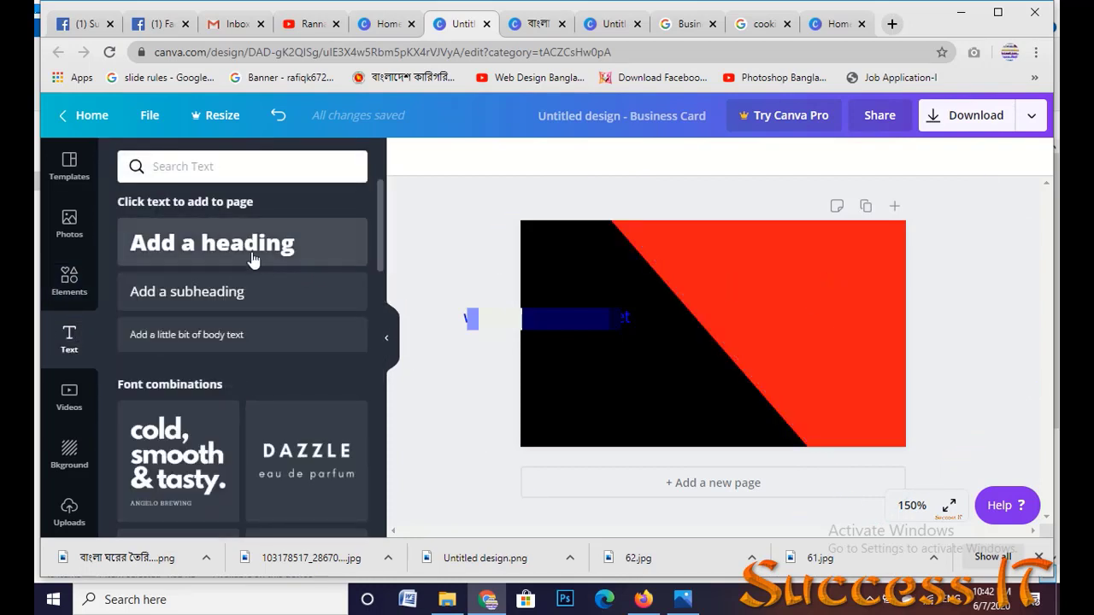
pyautogui.click(249, 253)
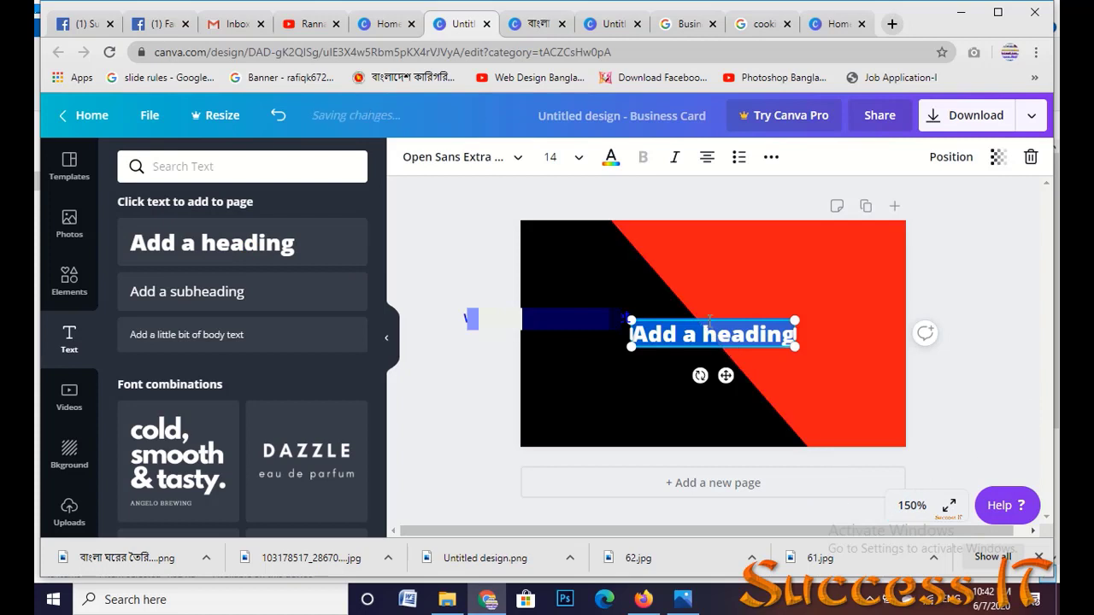
pyautogui.moveTo(709, 320); pyautogui.dragTo(615, 266)
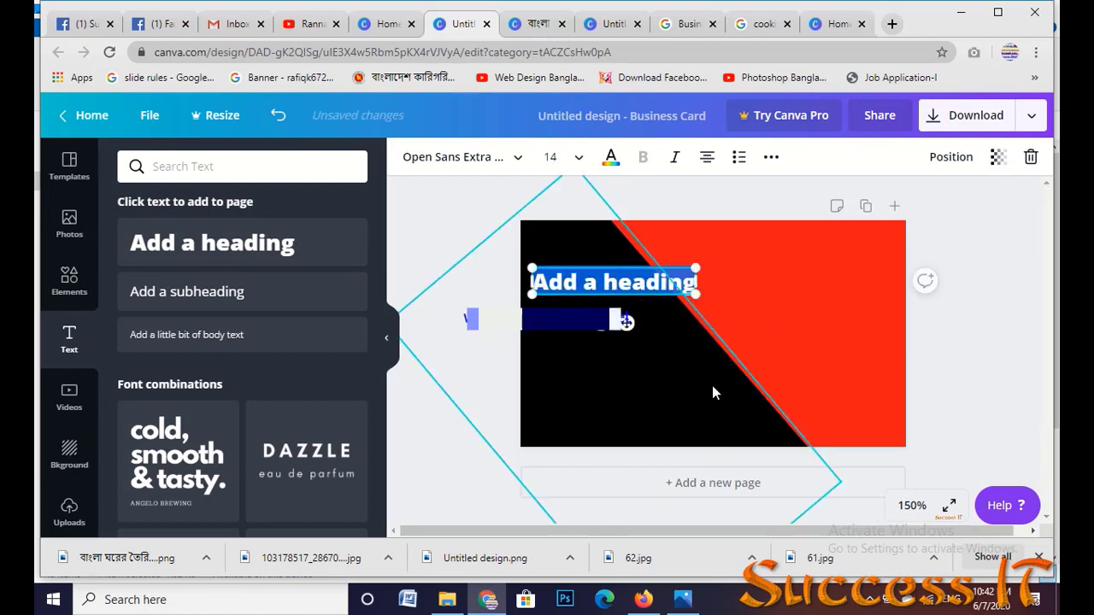
pyautogui.write('ma')
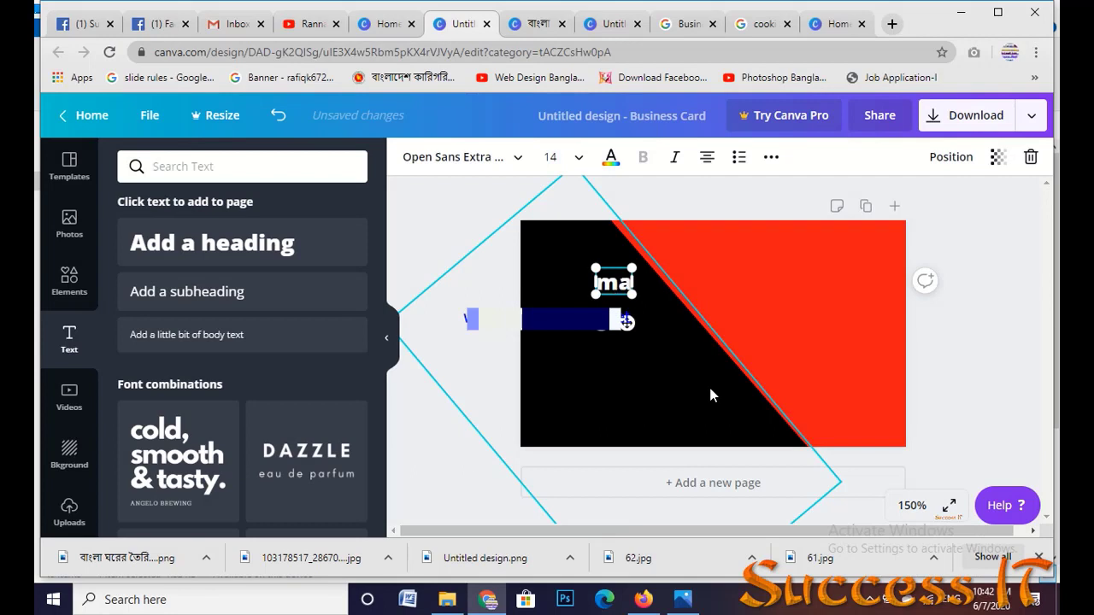
pyautogui.write('nage')
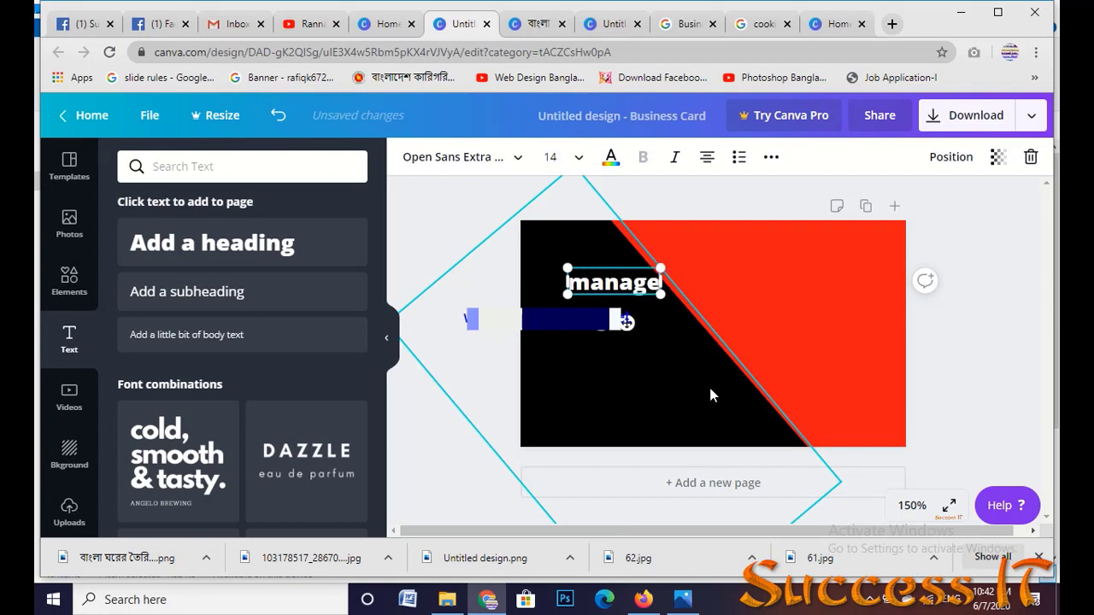
pyautogui.write('r')
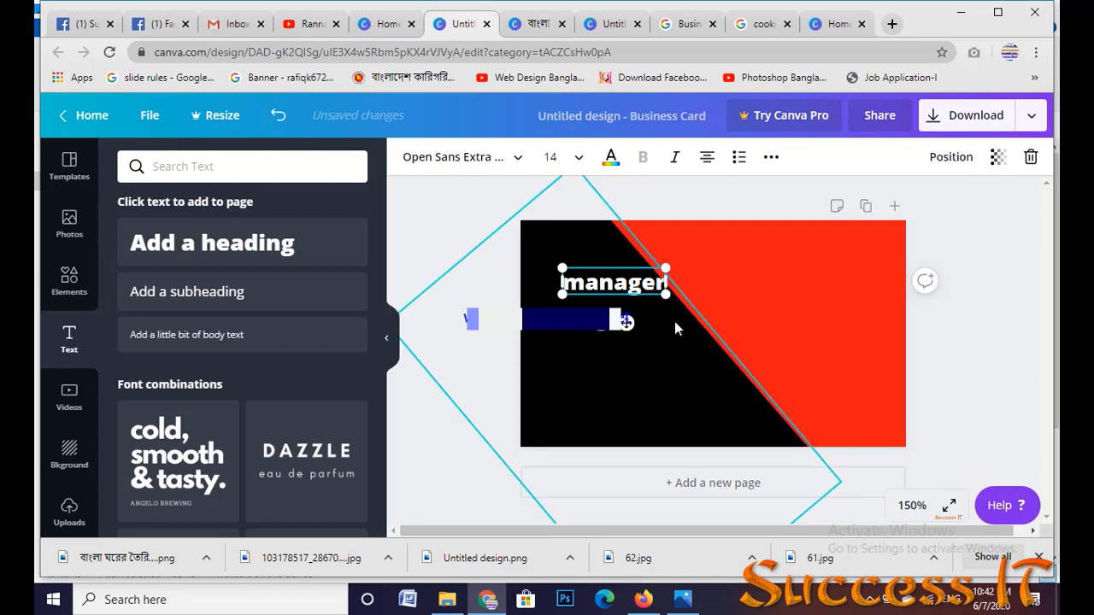
pyautogui.moveTo(666, 282)
pyautogui.mouseDown()
pyautogui.moveTo(699, 283)
pyautogui.moveTo(578, 282)
pyautogui.mouseUp()
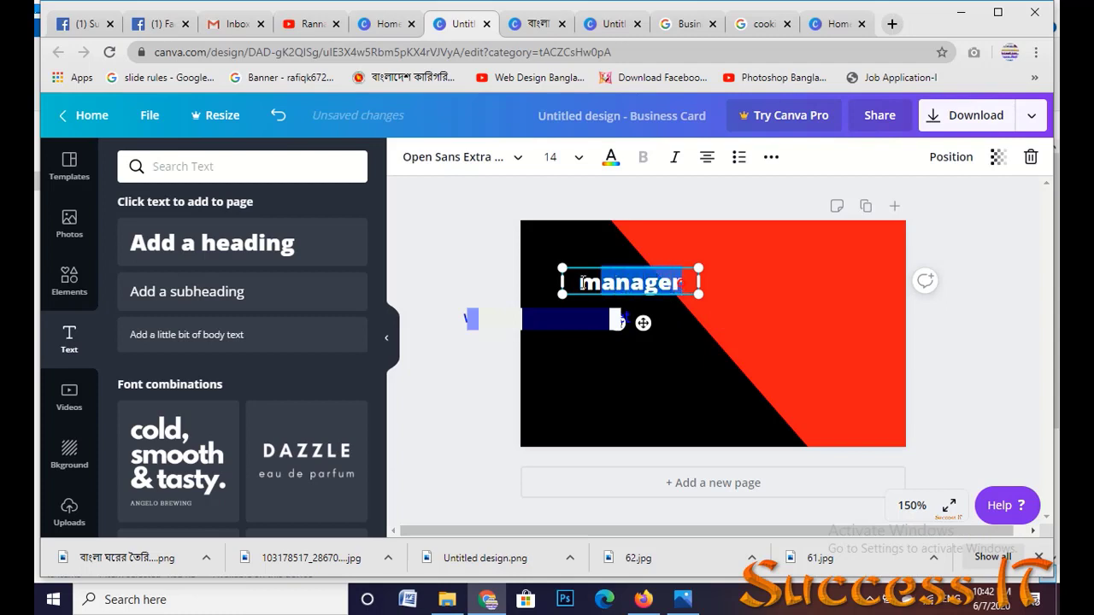
# - Make 'manager' italic in the Alfa Slab One font
pyautogui.click(675, 157)
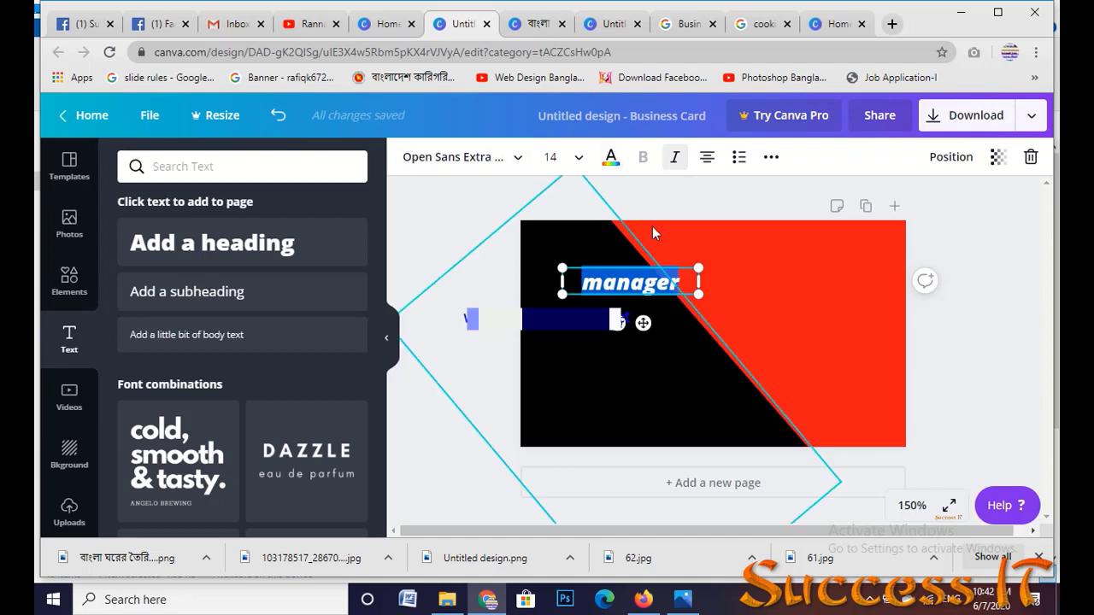
pyautogui.click(519, 163)
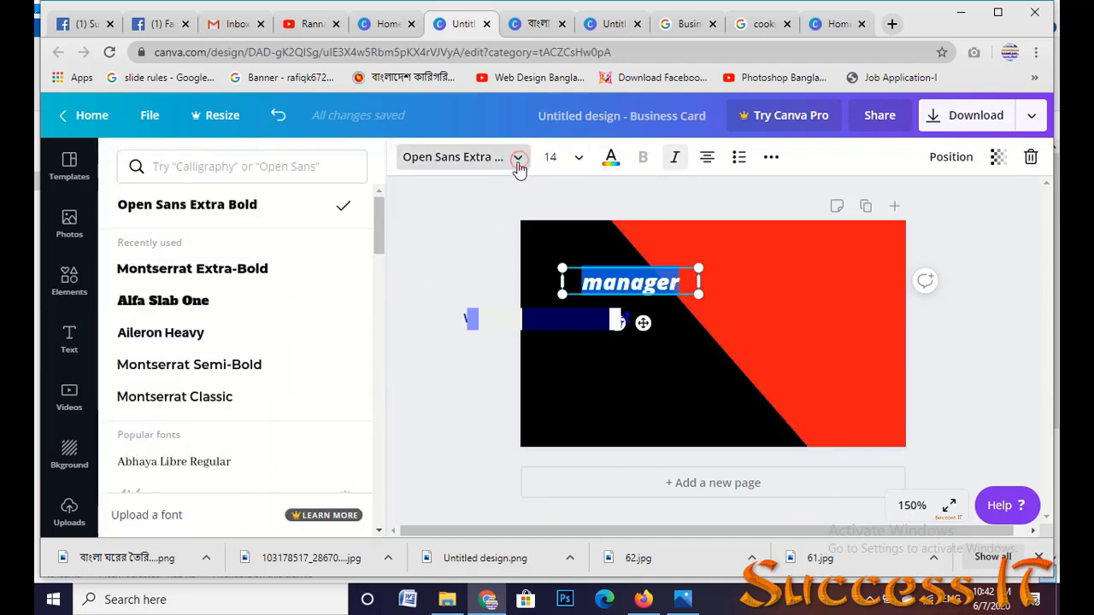
pyautogui.click(196, 303)
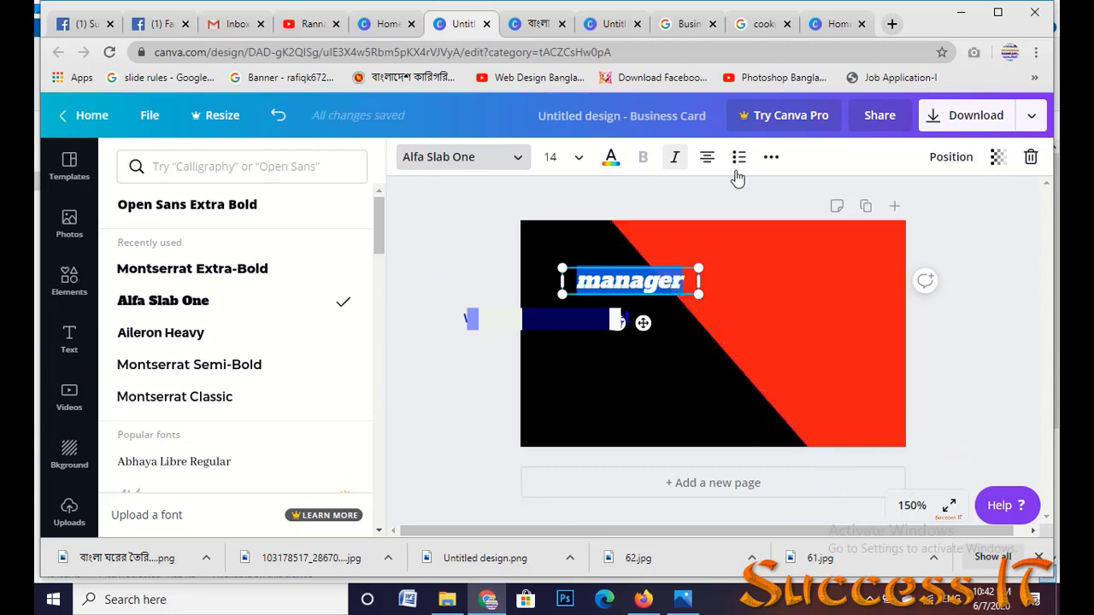
pyautogui.click(590, 340)
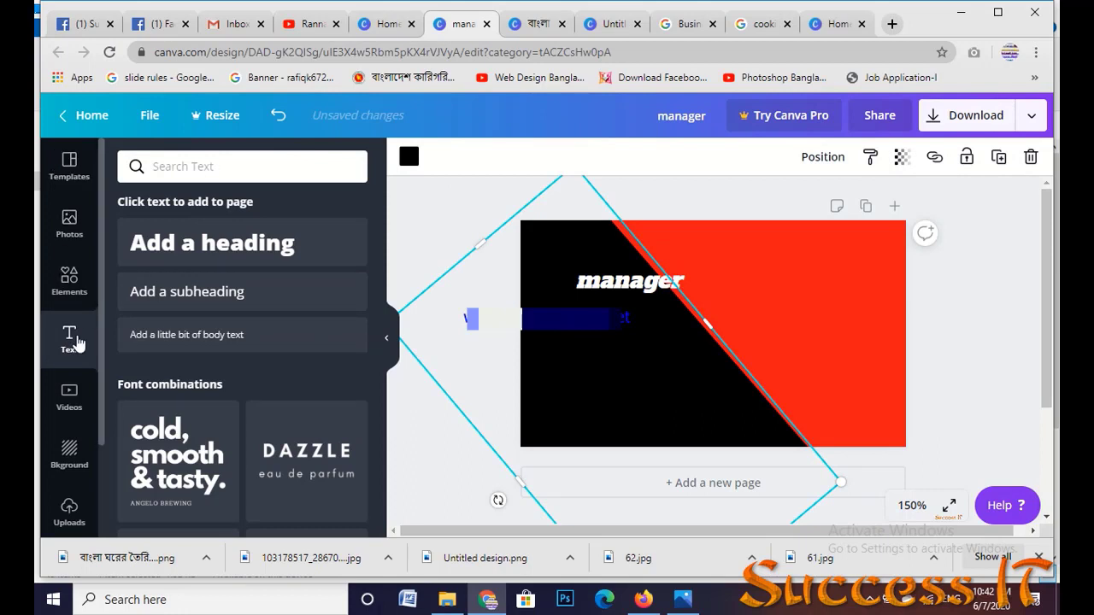
# - Add a second heading with the person's name in red below the title
pyautogui.click(199, 242)
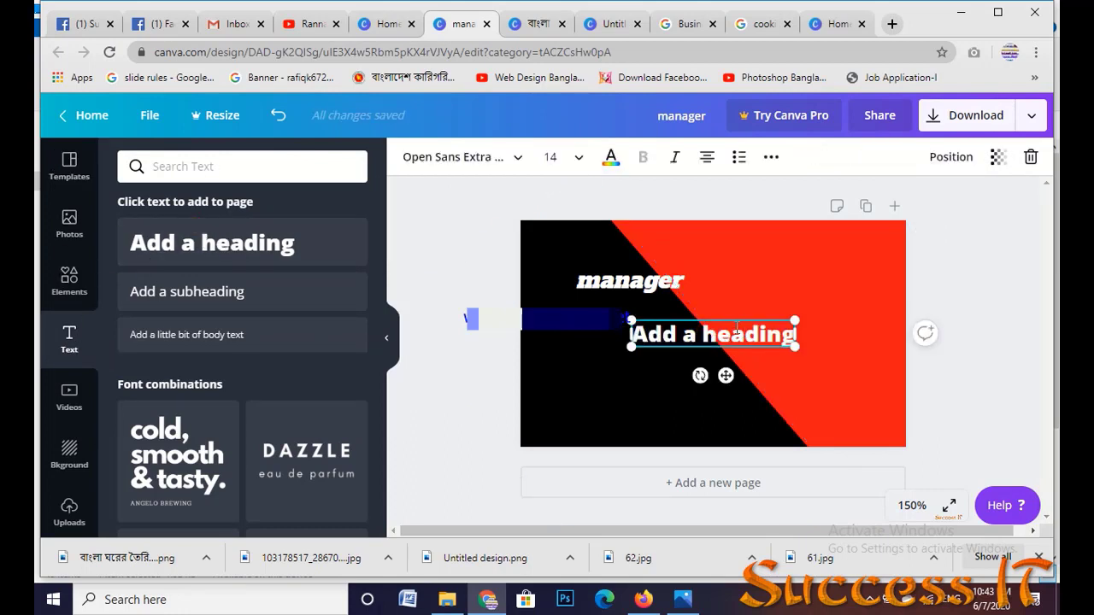
pyautogui.moveTo(731, 317); pyautogui.dragTo(637, 316)
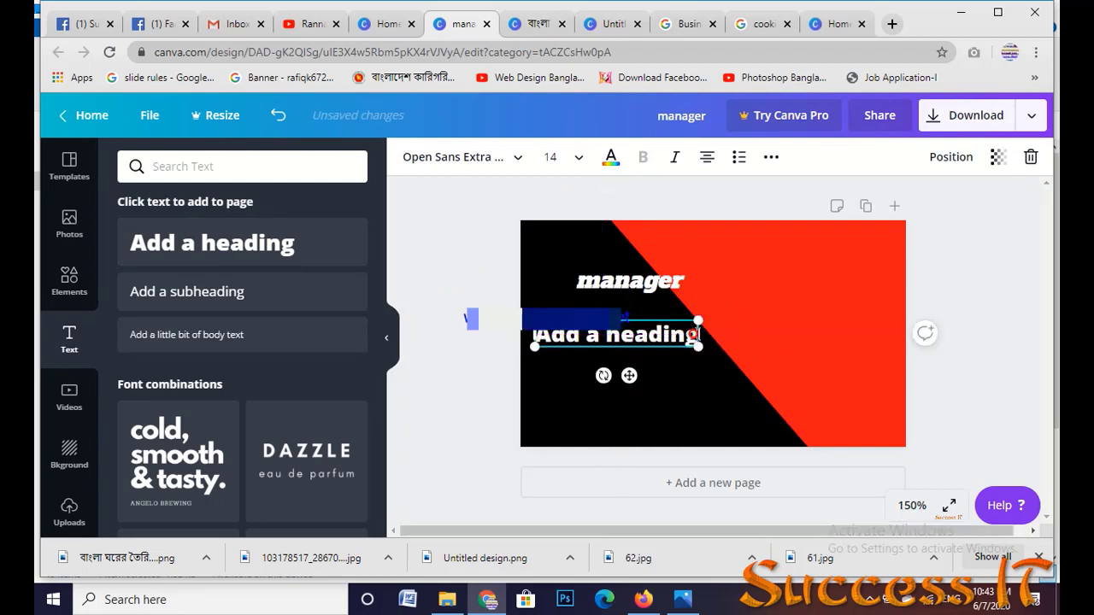
pyautogui.moveTo(697, 334); pyautogui.dragTo(722, 361)
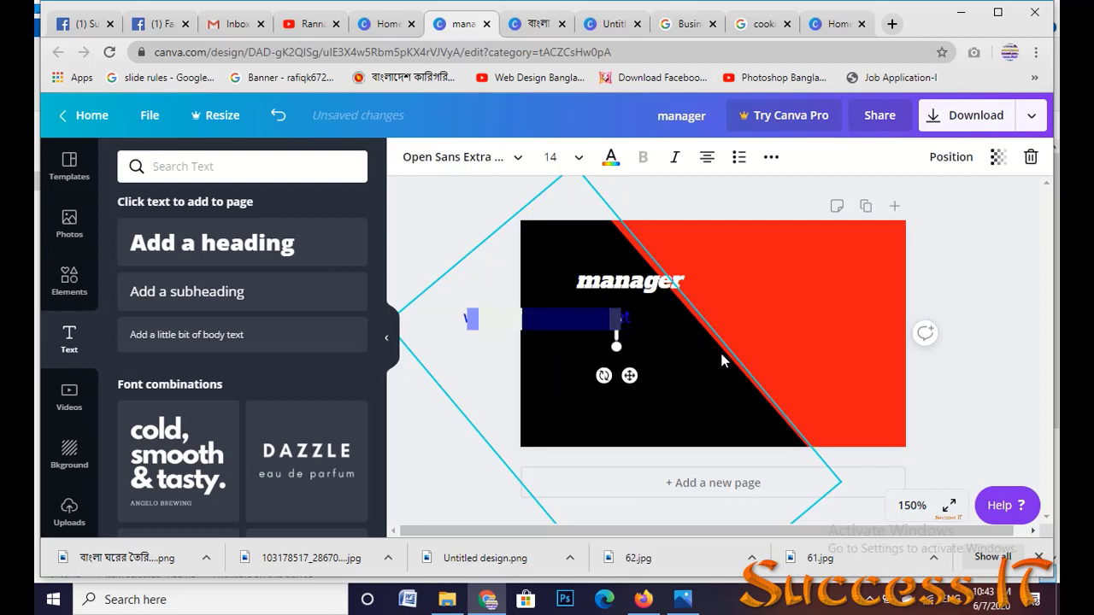
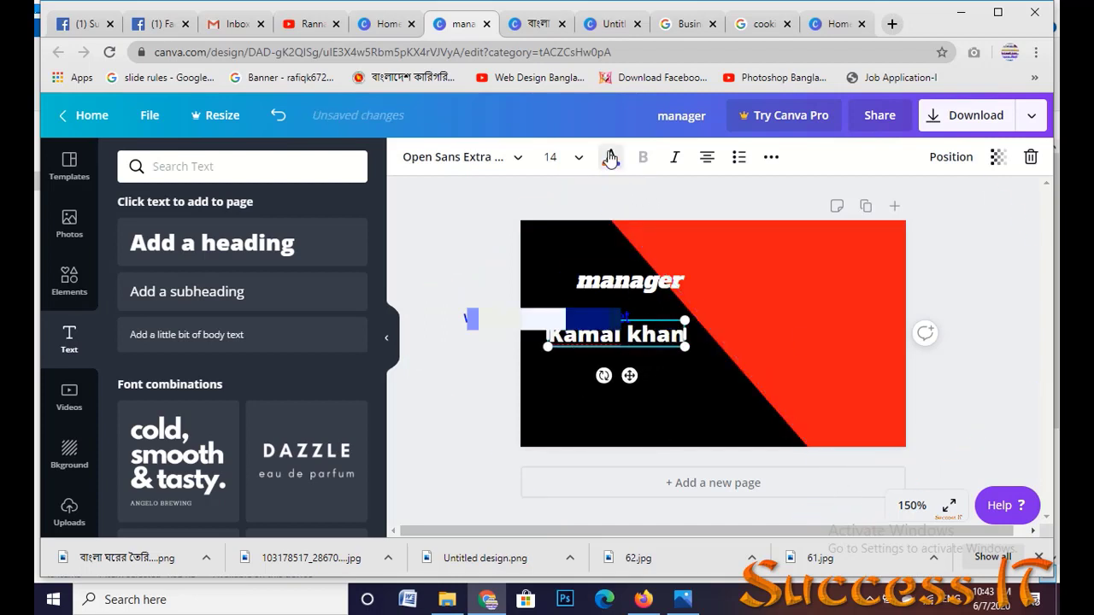
pyautogui.click(610, 159)
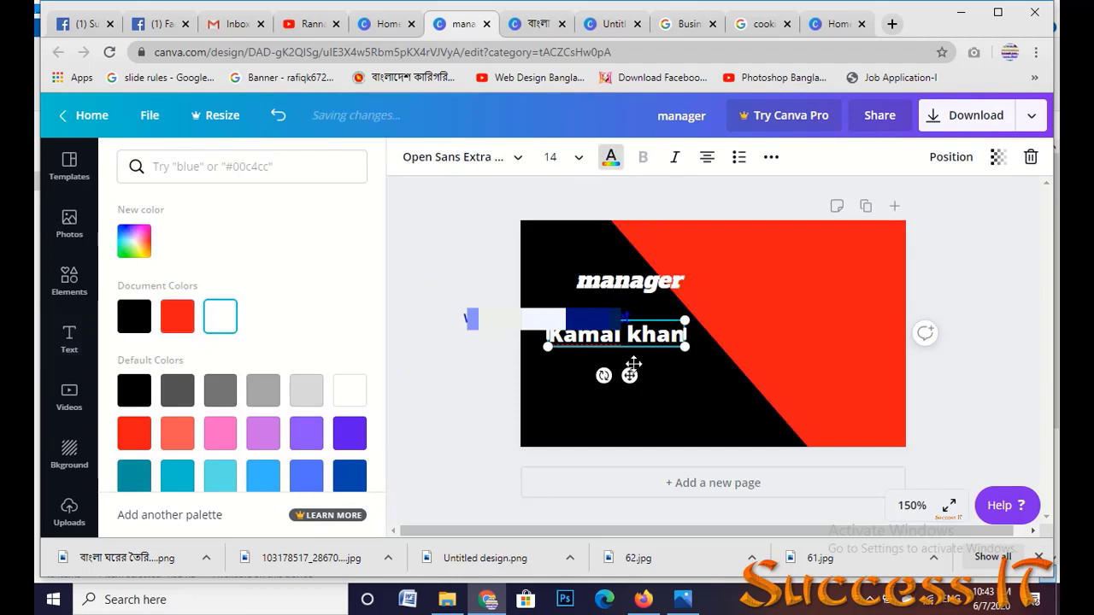
pyautogui.click(181, 317)
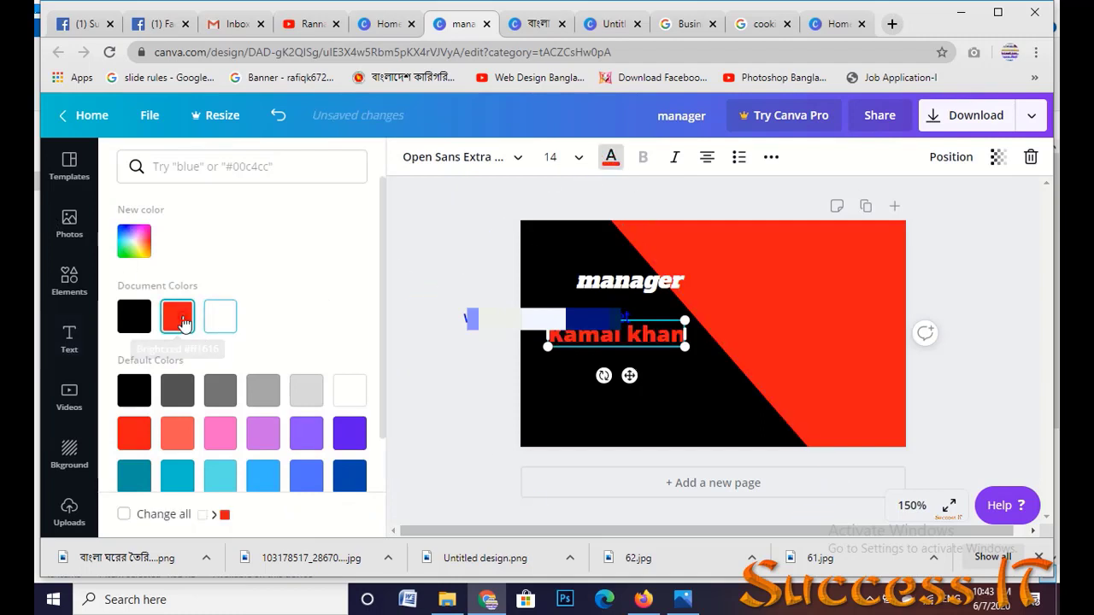
# - Shift the 'manager' title slightly left and up on the black area
pyautogui.click(634, 282)
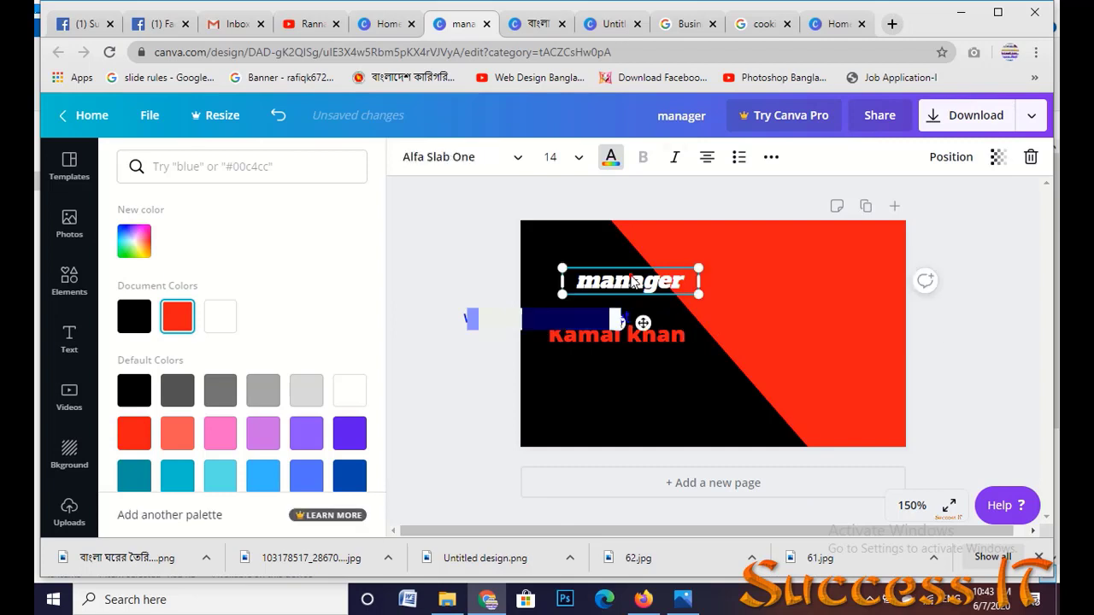
pyautogui.moveTo(634, 282); pyautogui.dragTo(614, 275)
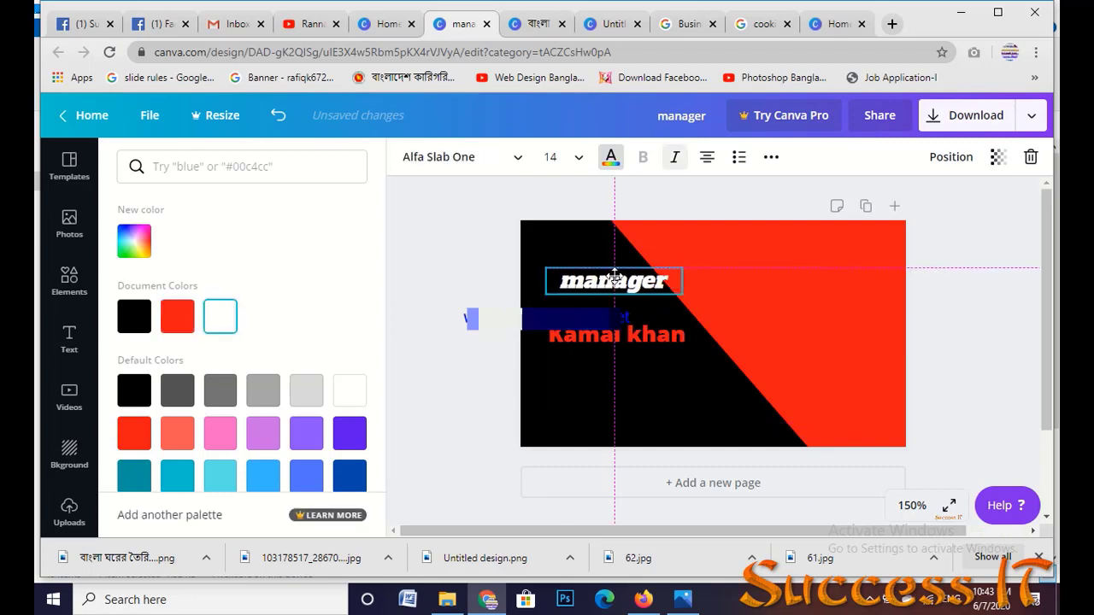
pyautogui.click(581, 337)
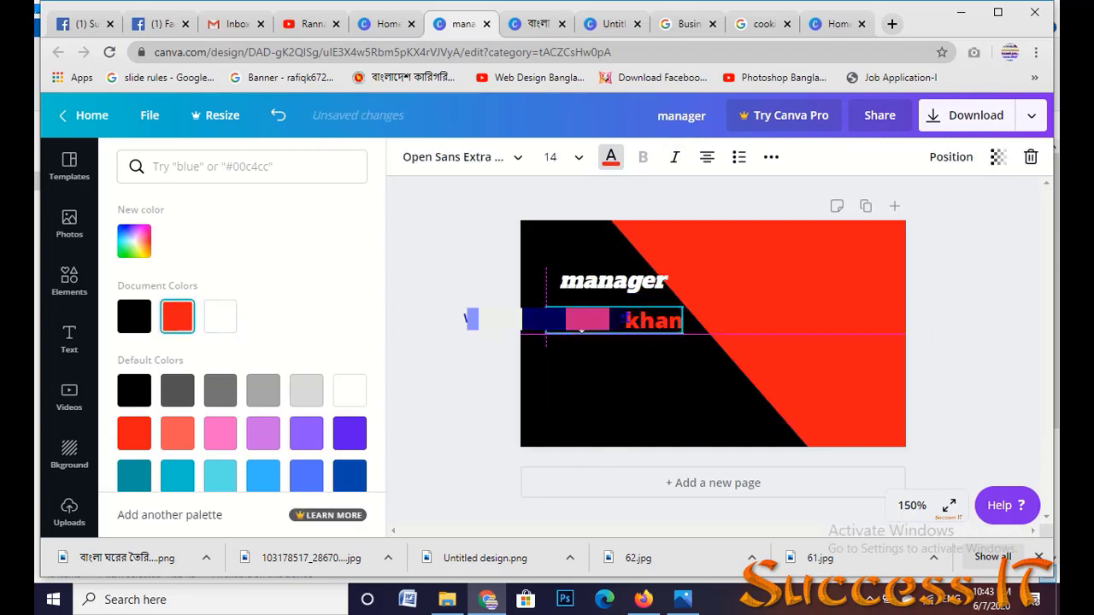
pyautogui.click(596, 283)
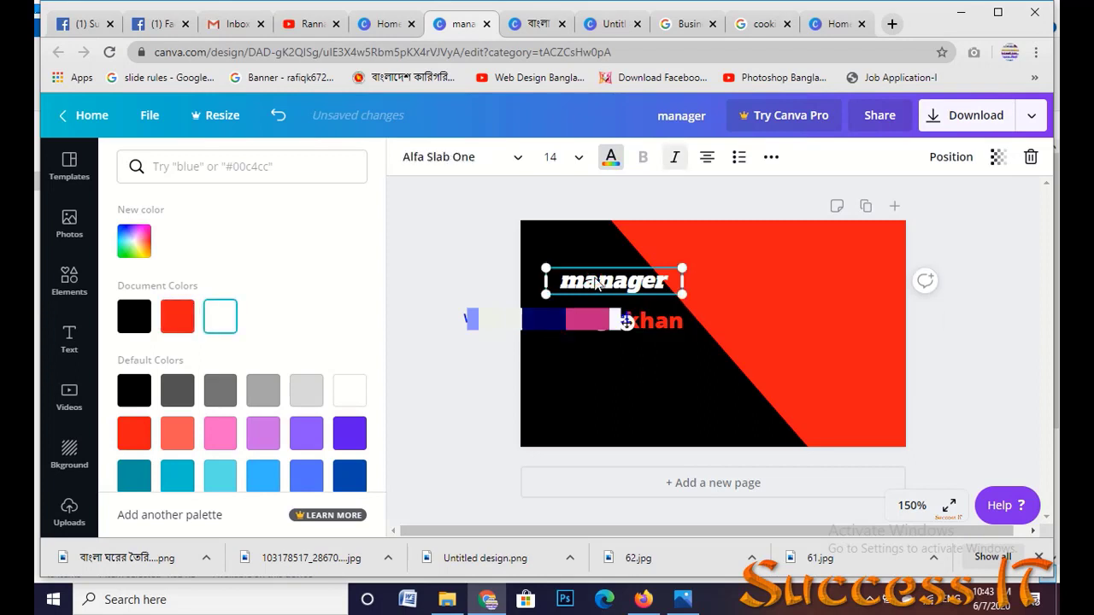
pyautogui.click(571, 332)
pyautogui.click(579, 289)
pyautogui.click(667, 281)
# - Add a heading in the lower black area and type the Dhaka street address into a widened box
pyautogui.click(71, 340)
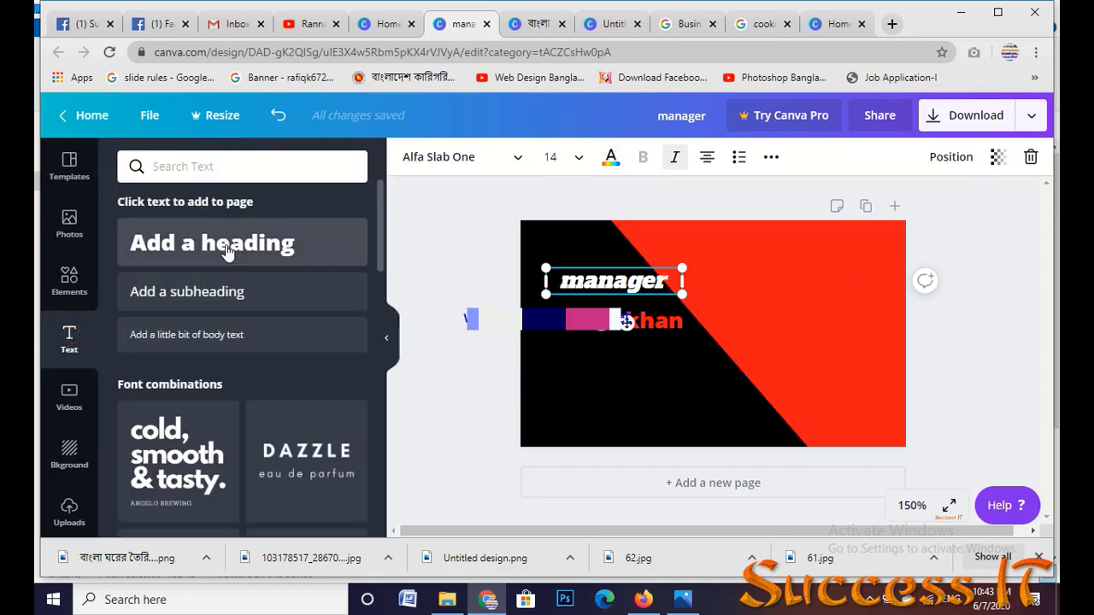
pyautogui.click(271, 257)
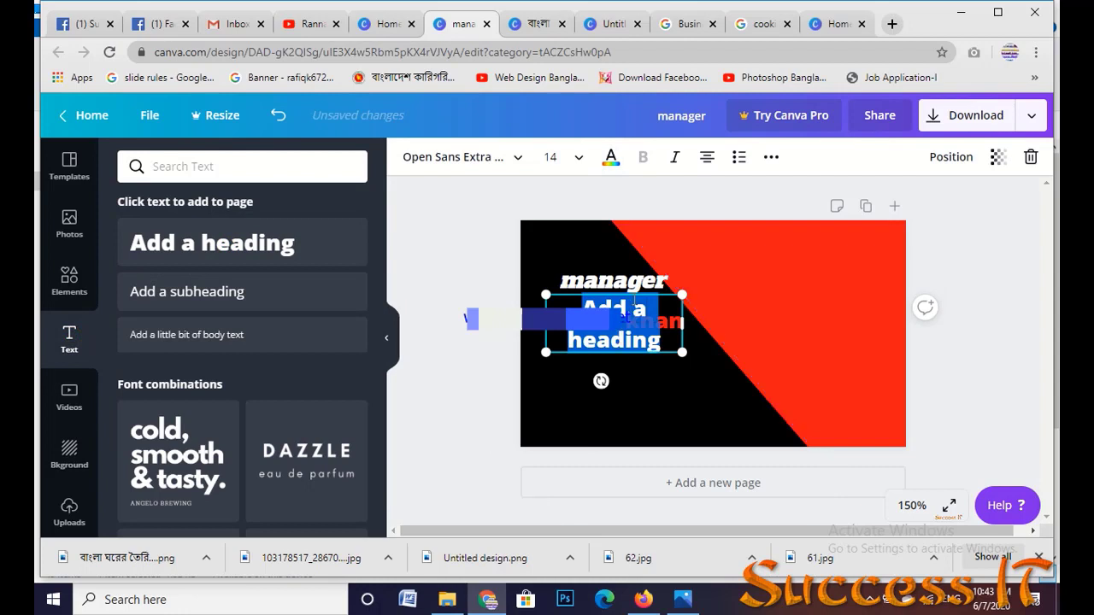
pyautogui.moveTo(624, 295)
pyautogui.mouseDown()
pyautogui.moveTo(638, 390)
pyautogui.moveTo(633, 381)
pyautogui.mouseUp()
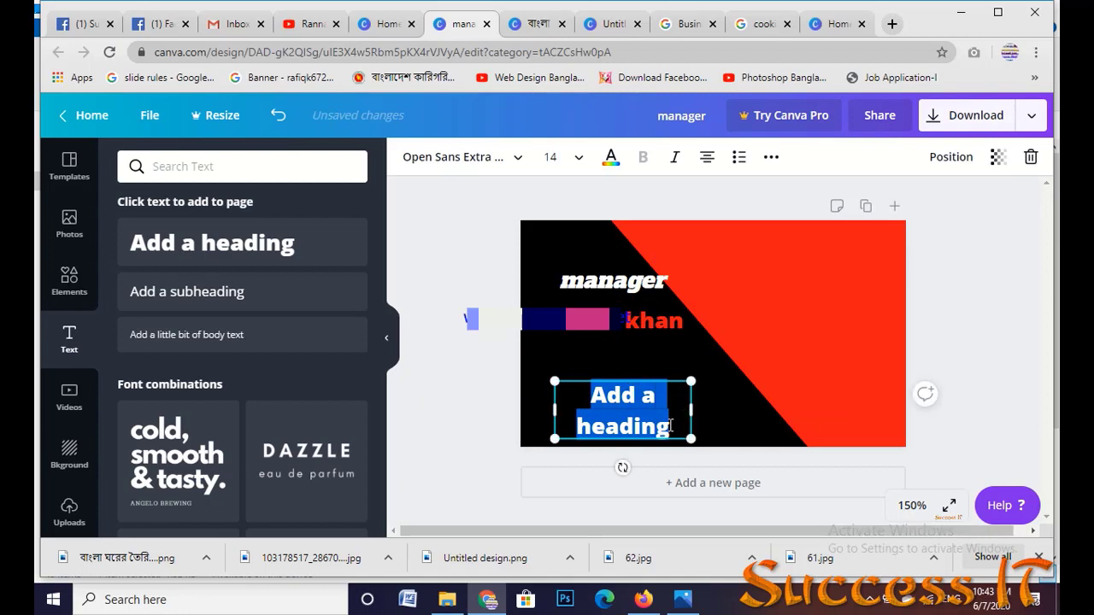
pyautogui.press('BackSpace')
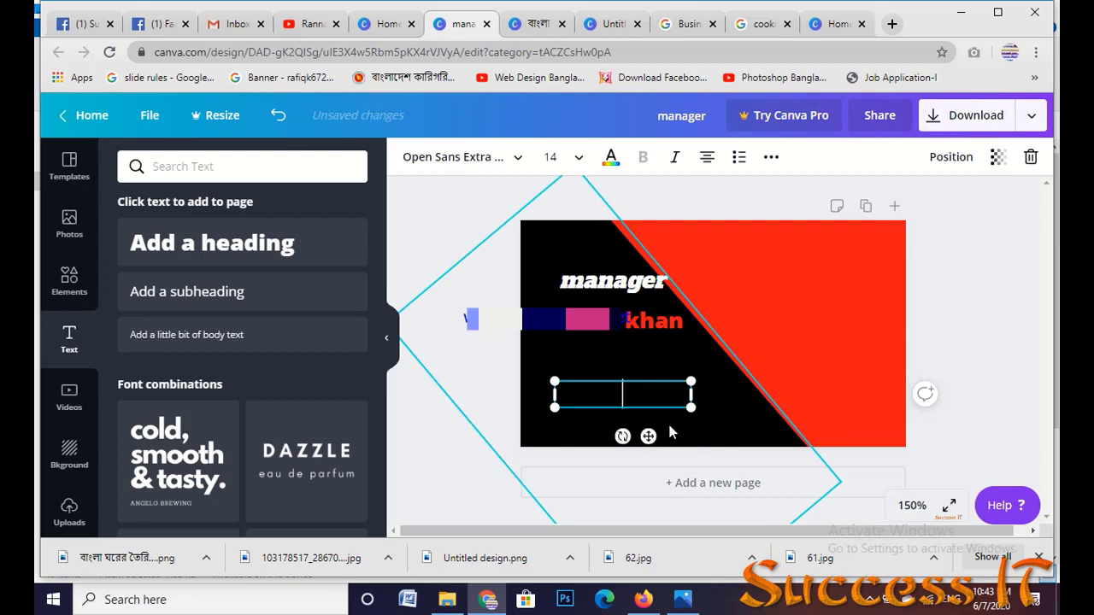
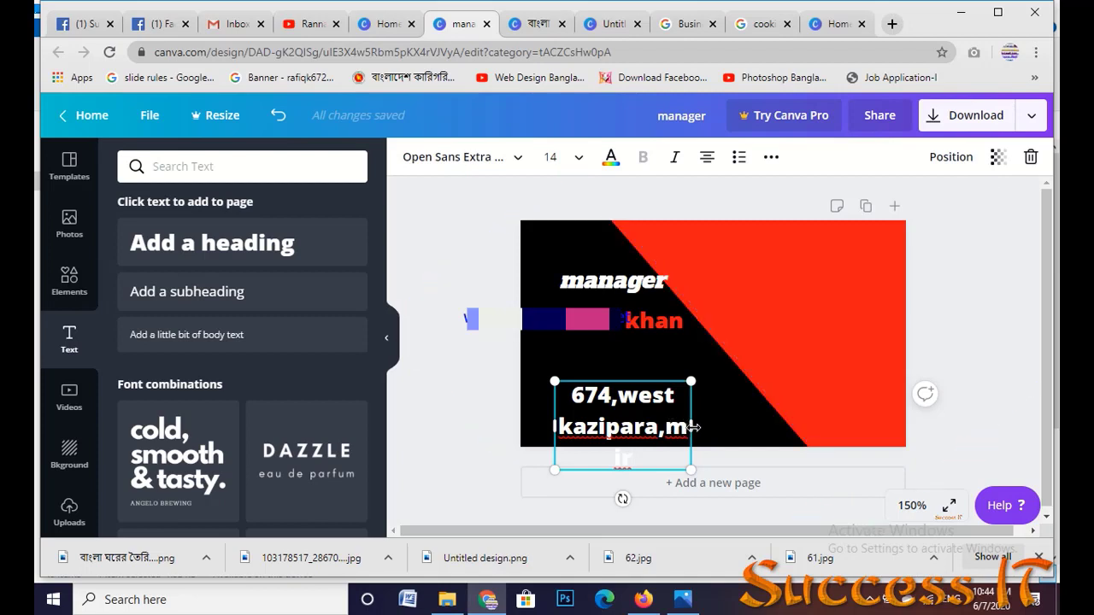
pyautogui.moveTo(742, 431); pyautogui.dragTo(807, 427)
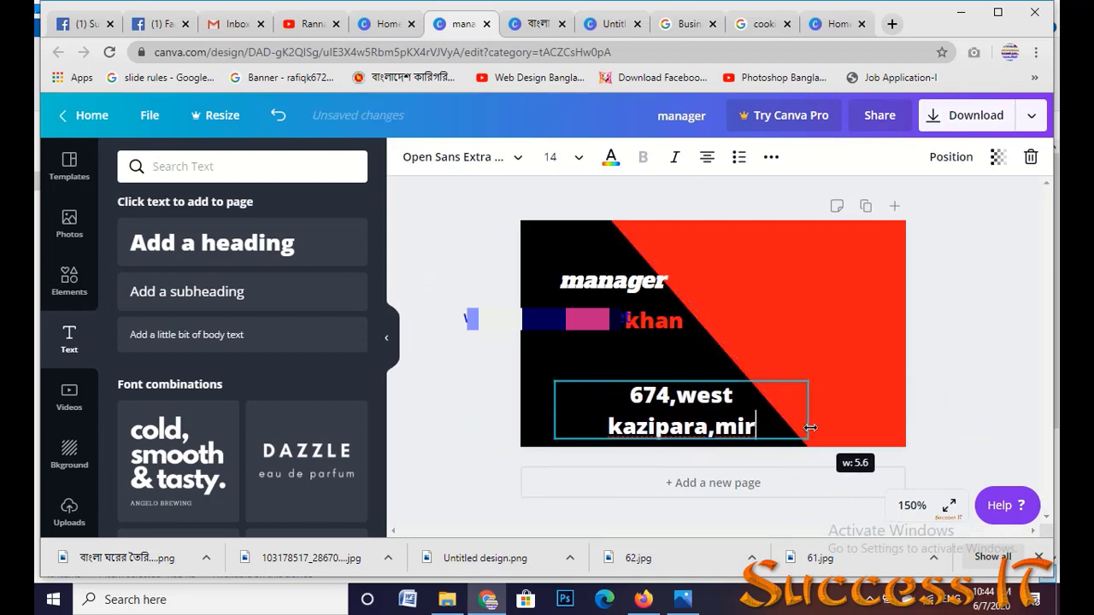
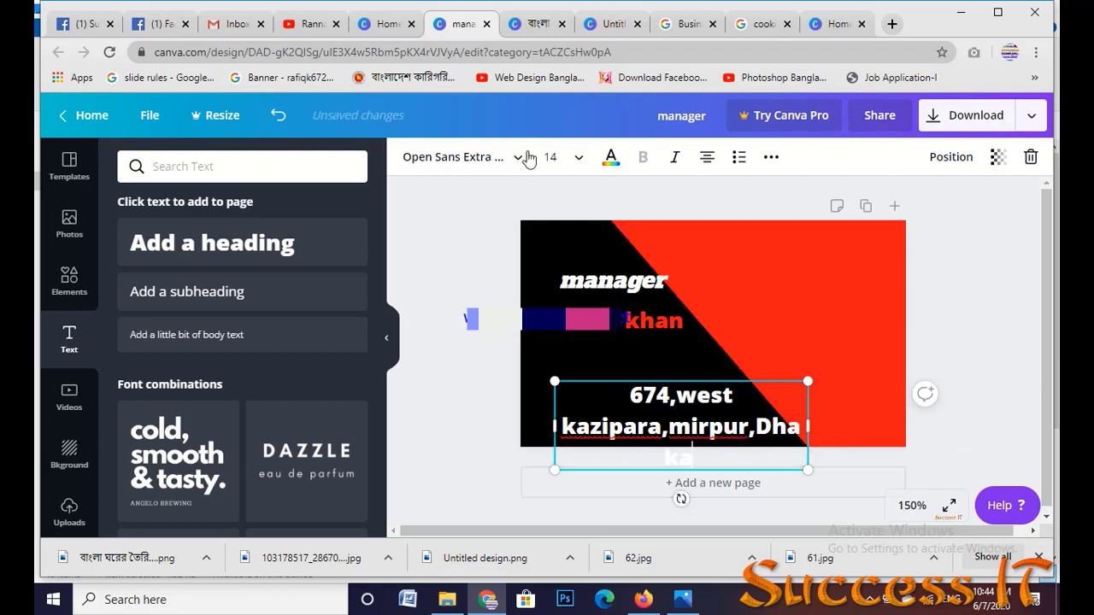
# - Set the address to font size 12 and shift it slightly left and up
pyautogui.click(584, 157)
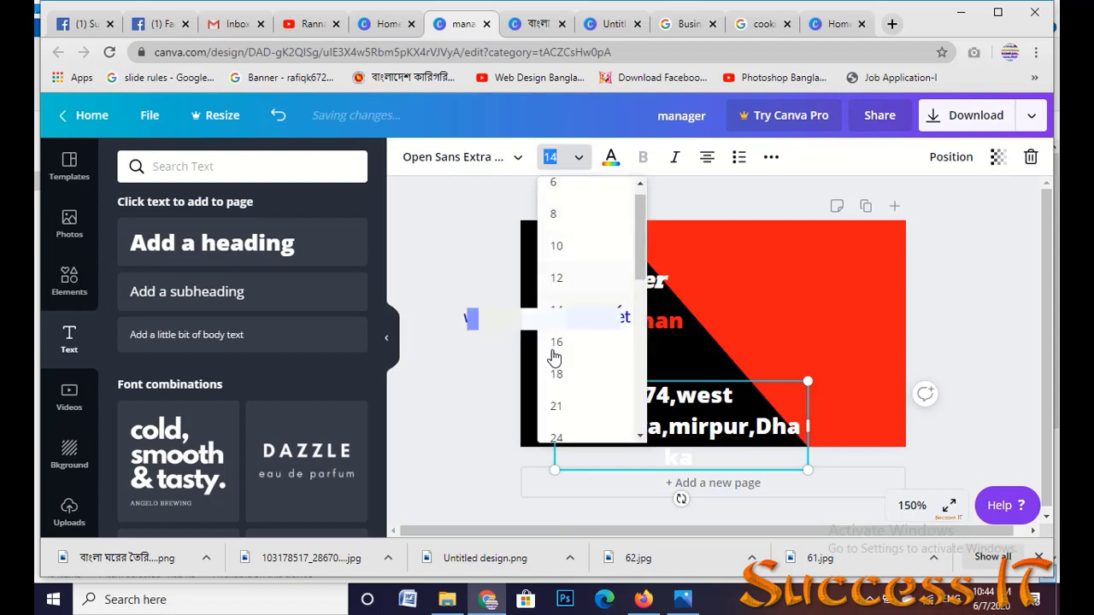
pyautogui.click(566, 280)
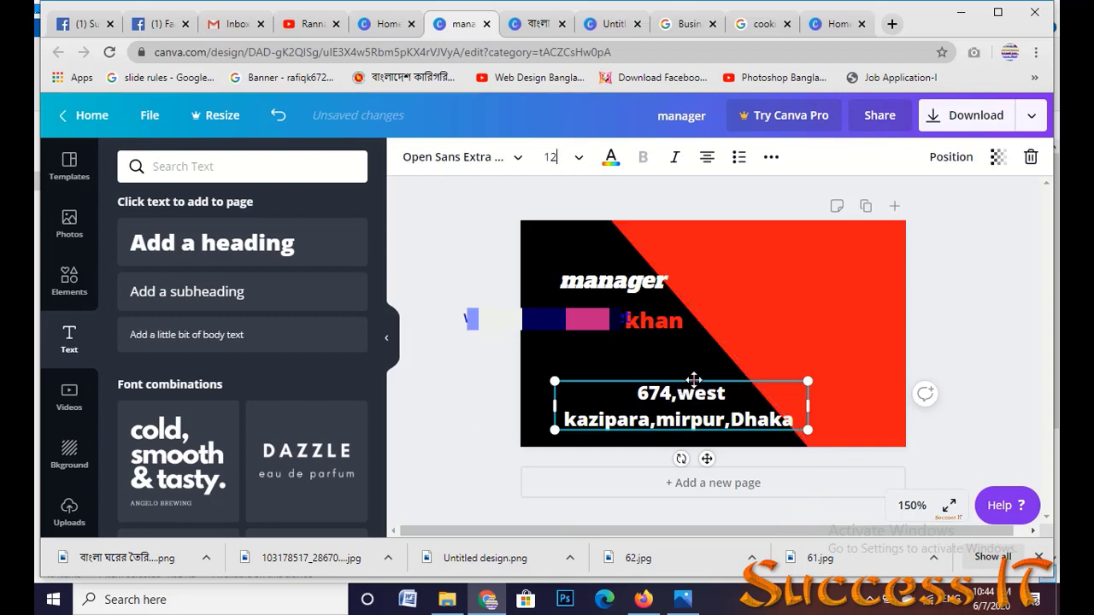
pyautogui.moveTo(693, 379); pyautogui.dragTo(678, 378)
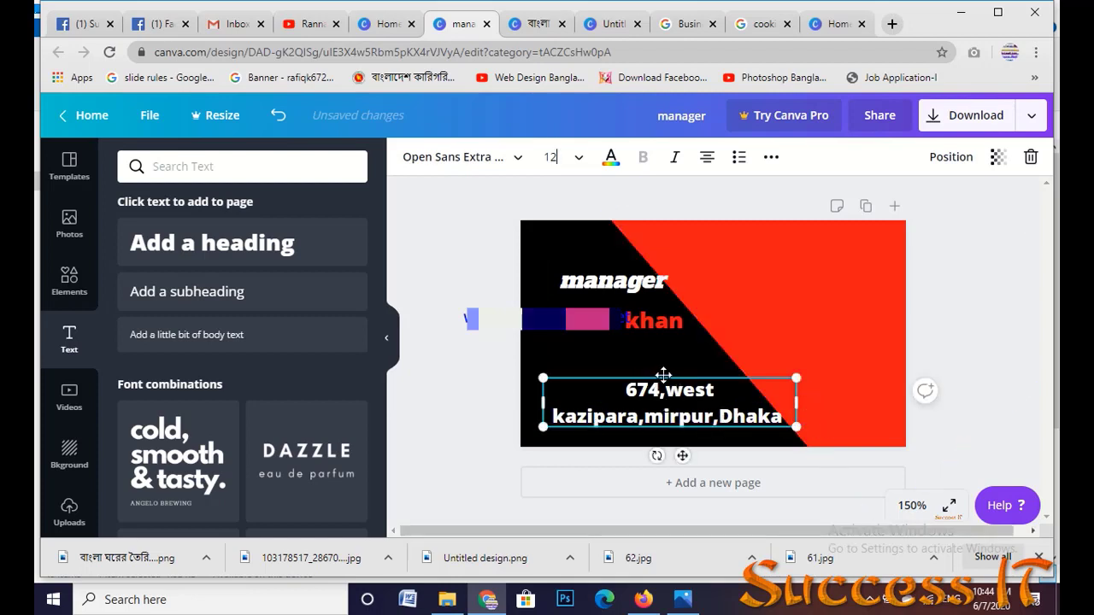
pyautogui.click(609, 412)
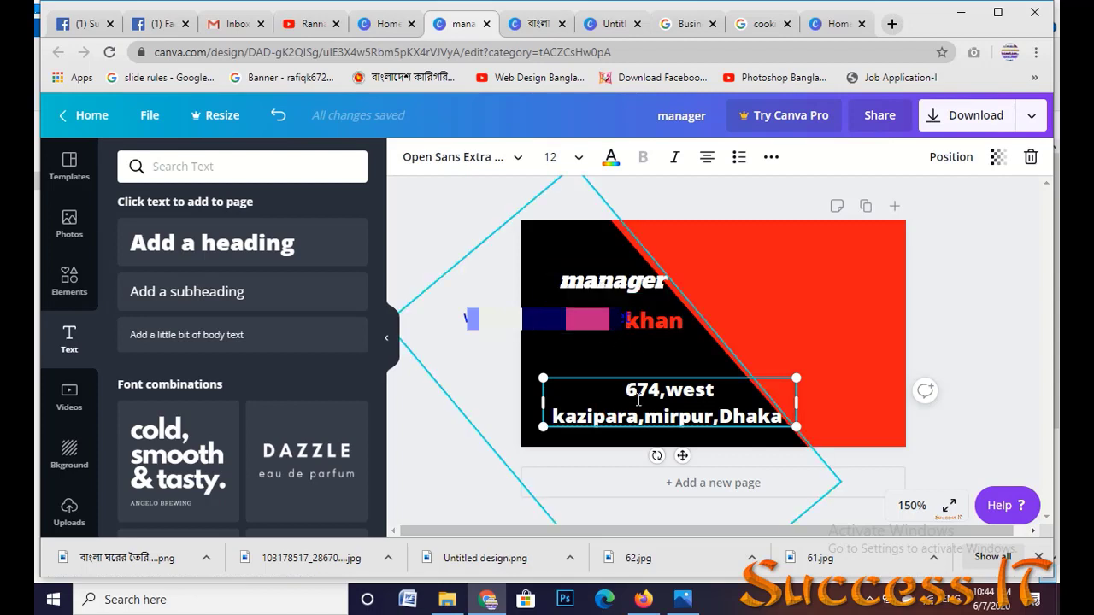
pyautogui.moveTo(628, 390); pyautogui.dragTo(776, 416)
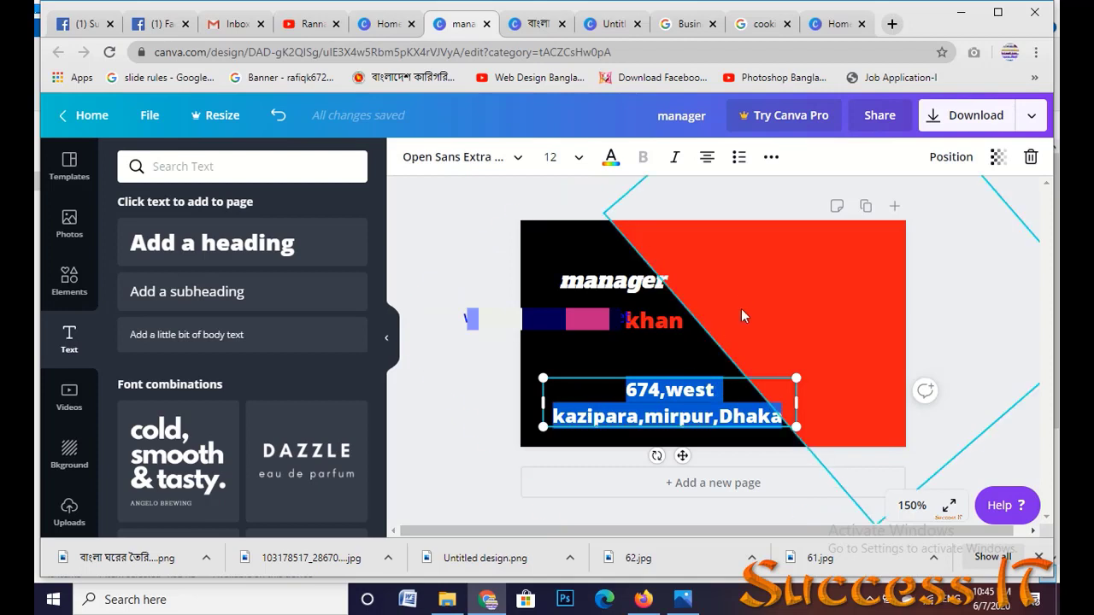
pyautogui.click(759, 293)
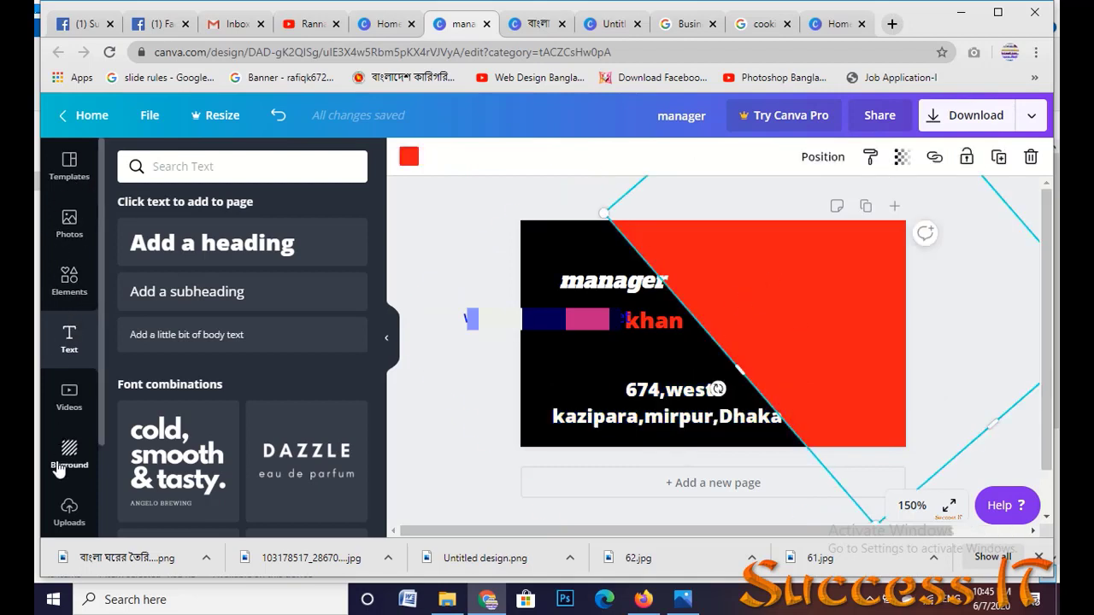
# - Add the uploaded Success IT image to the card, undoing the accidental background replacement
pyautogui.scroll(-2, 79, 479)
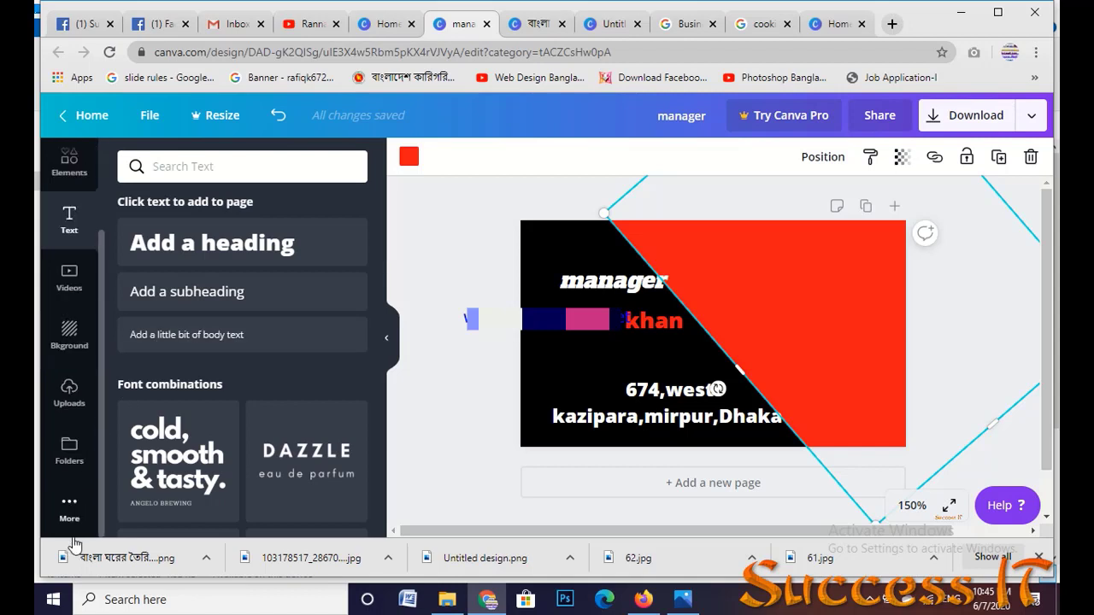
pyautogui.click(69, 393)
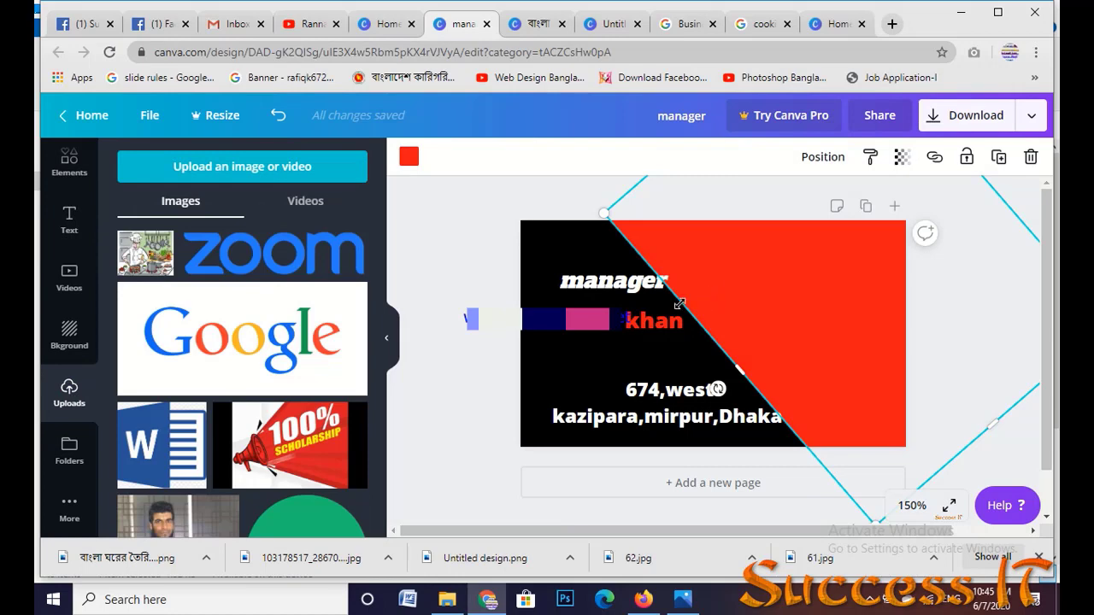
pyautogui.moveTo(271, 254)
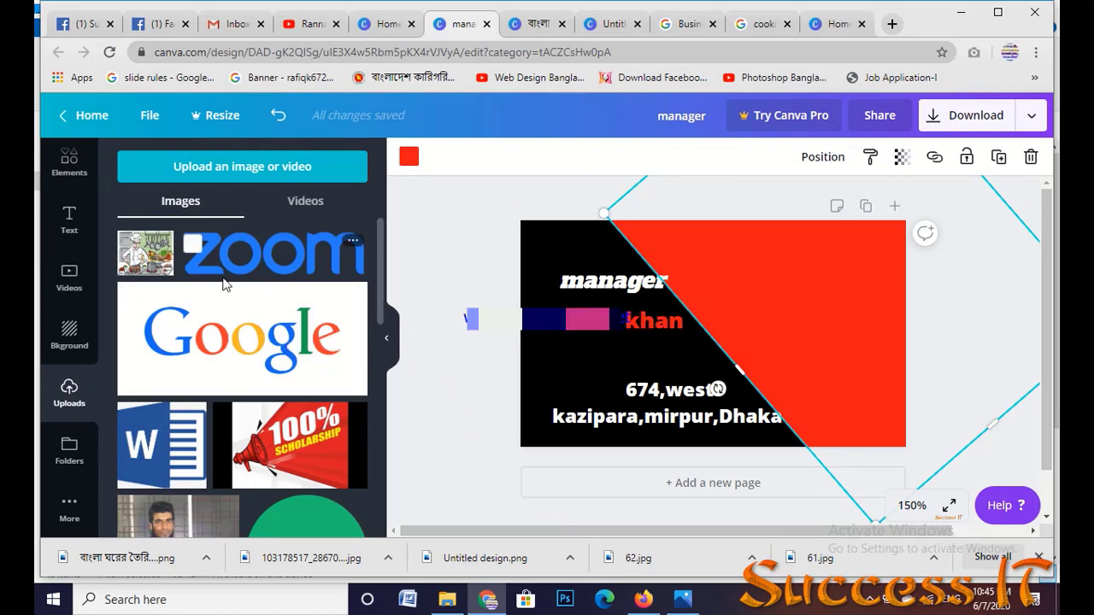
pyautogui.scroll(-2, 229, 291)
pyautogui.scroll(-2, 239, 304)
pyautogui.scroll(-2, 252, 315)
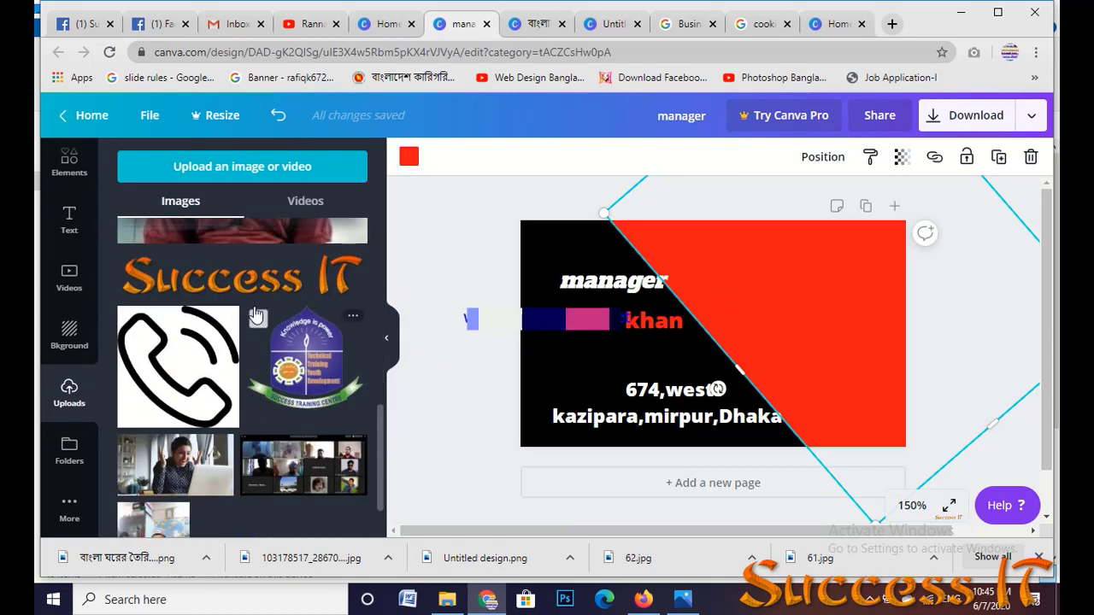
pyautogui.click(249, 282)
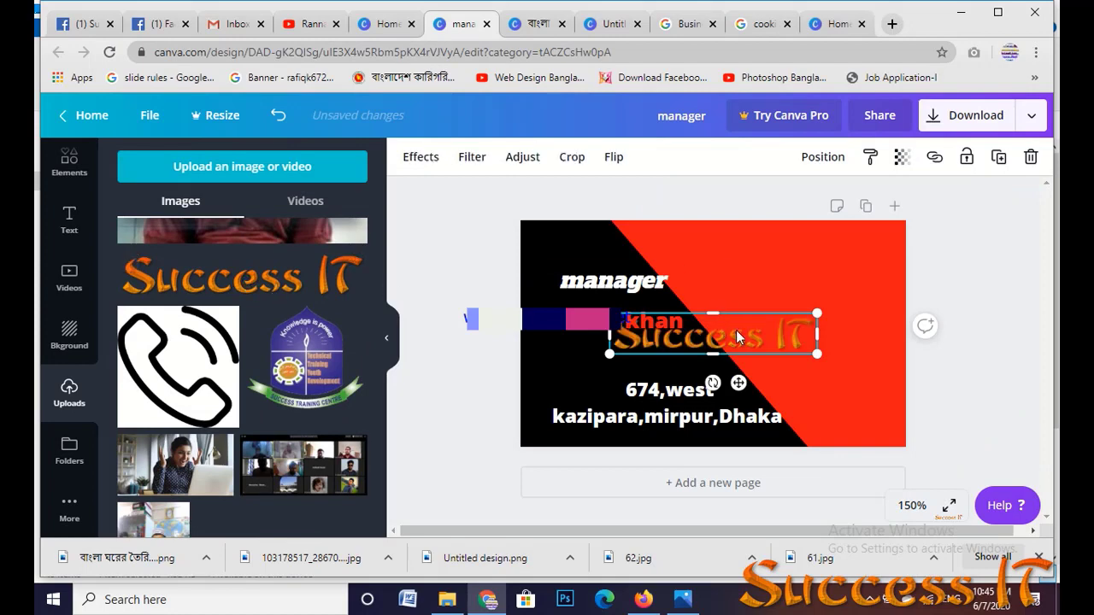
pyautogui.moveTo(739, 337); pyautogui.dragTo(839, 261)
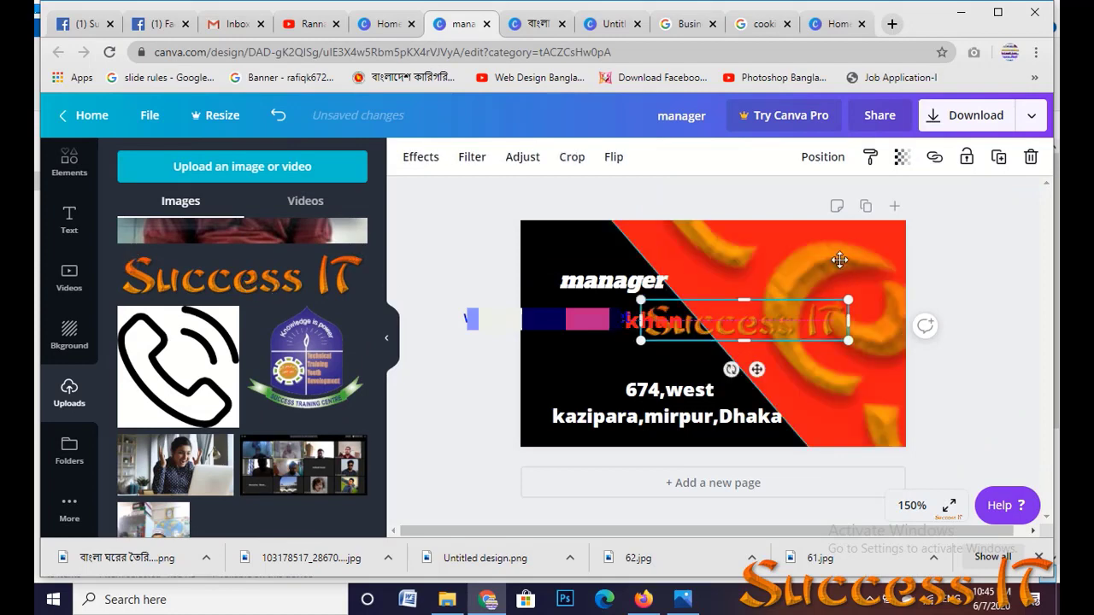
pyautogui.moveTo(740, 329)
pyautogui.mouseDown()
pyautogui.moveTo(837, 255)
pyautogui.moveTo(822, 261)
pyautogui.mouseUp()
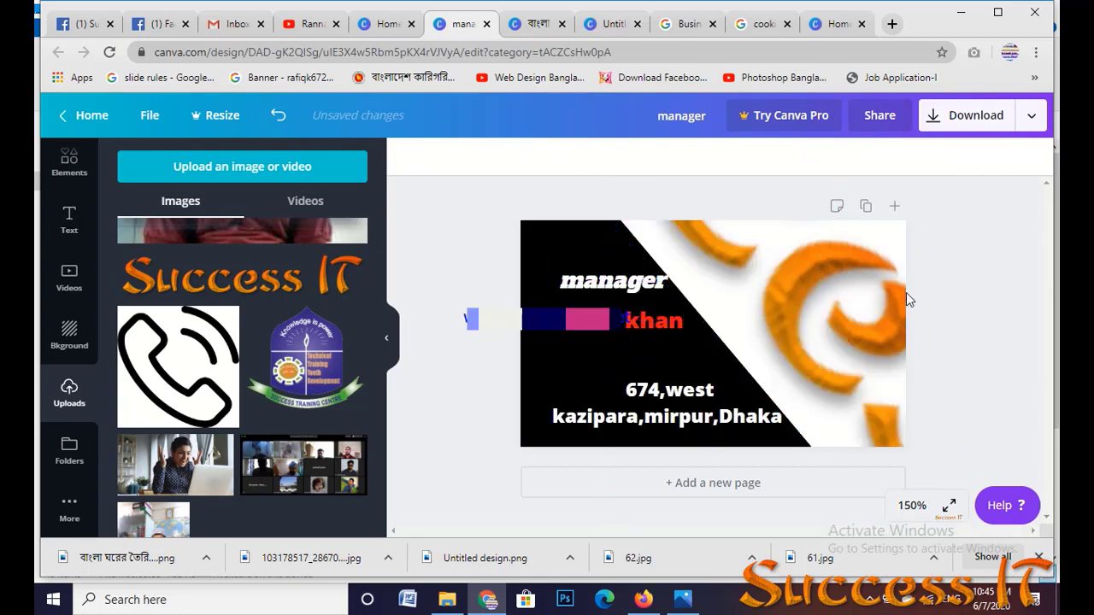
pyautogui.hotkey('ctrl', 'z')
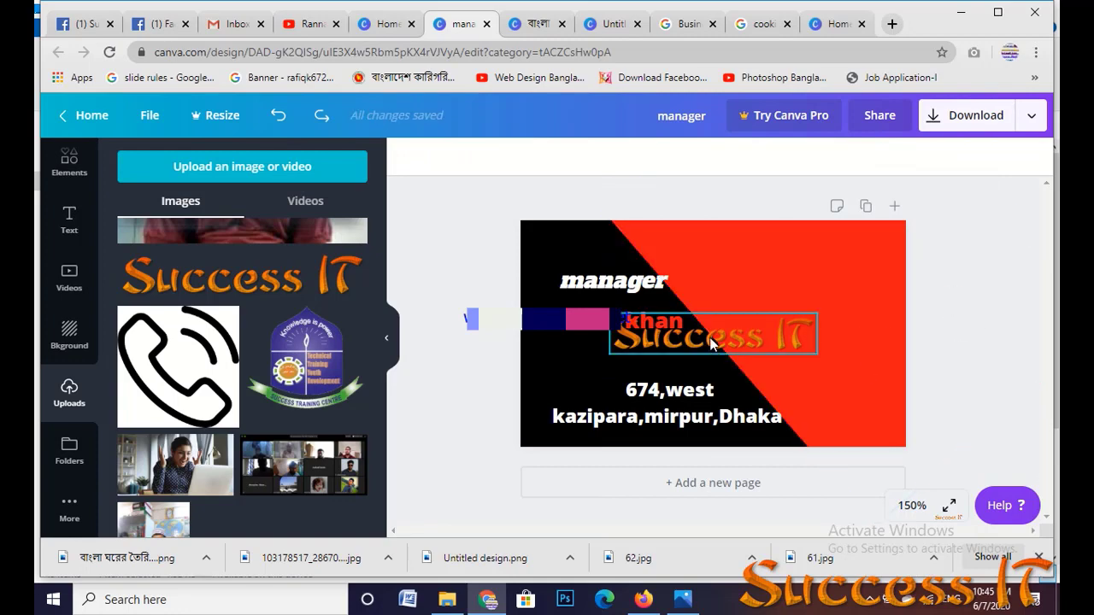
# - Shrink the Success IT logo to a small strip in the red area's top-right corner
pyautogui.moveTo(709, 332)
pyautogui.mouseDown()
pyautogui.moveTo(997, 231)
pyautogui.moveTo(771, 254)
pyautogui.mouseUp()
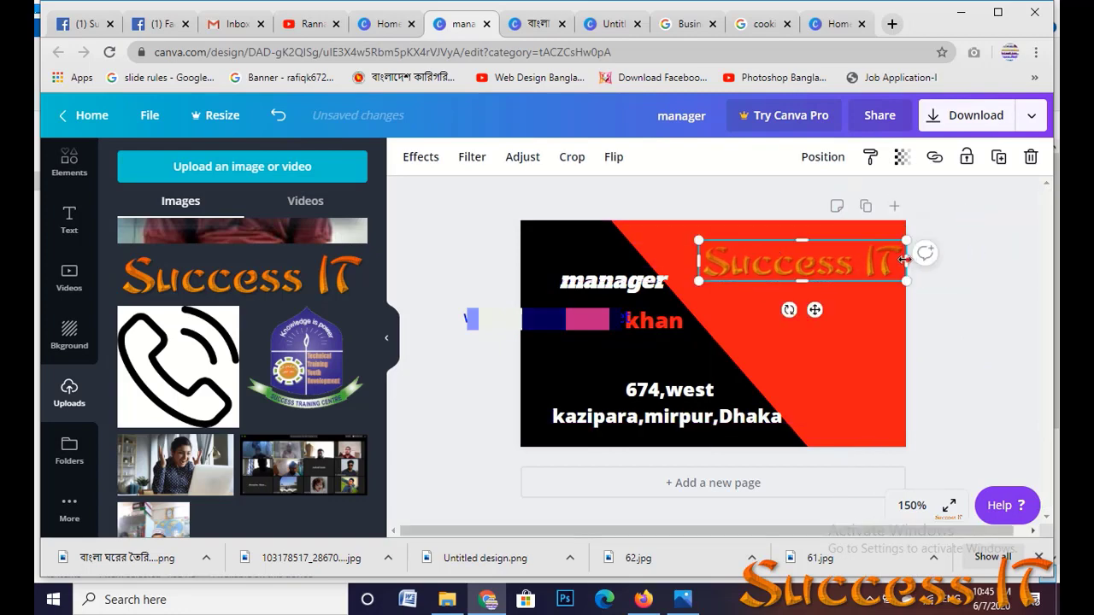
pyautogui.moveTo(904, 259); pyautogui.dragTo(865, 259)
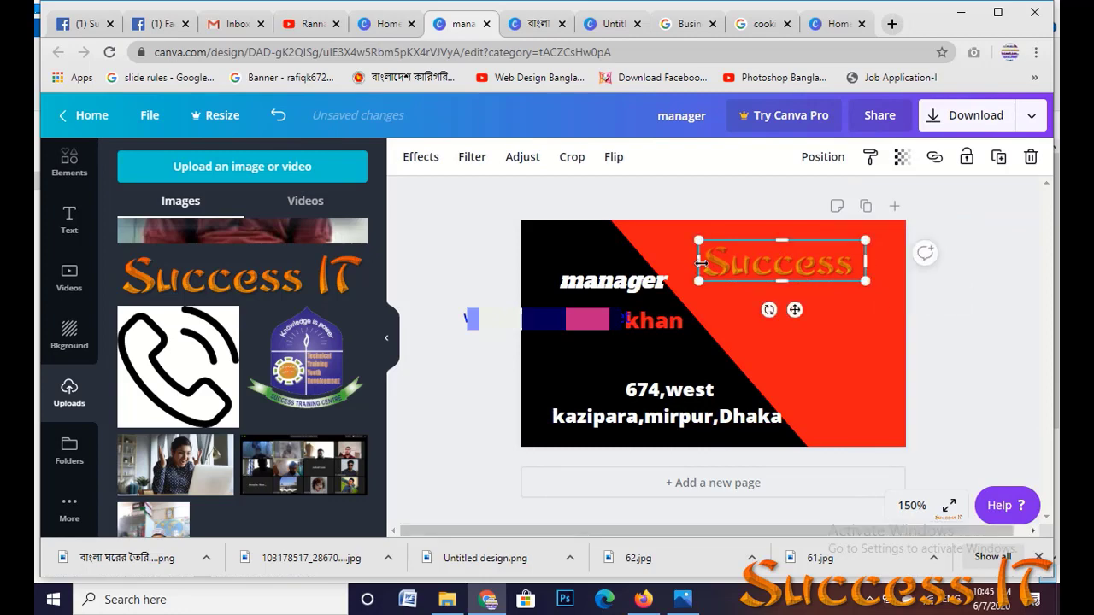
pyautogui.moveTo(699, 262); pyautogui.dragTo(747, 261)
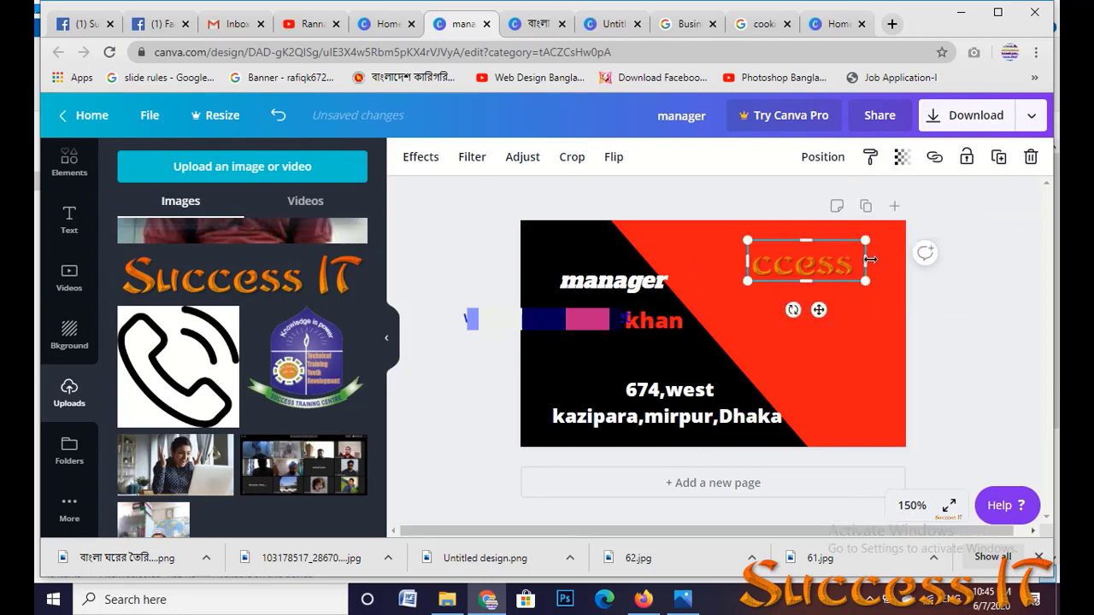
pyautogui.moveTo(866, 259)
pyautogui.mouseDown()
pyautogui.moveTo(907, 256)
pyautogui.moveTo(895, 258)
pyautogui.mouseUp()
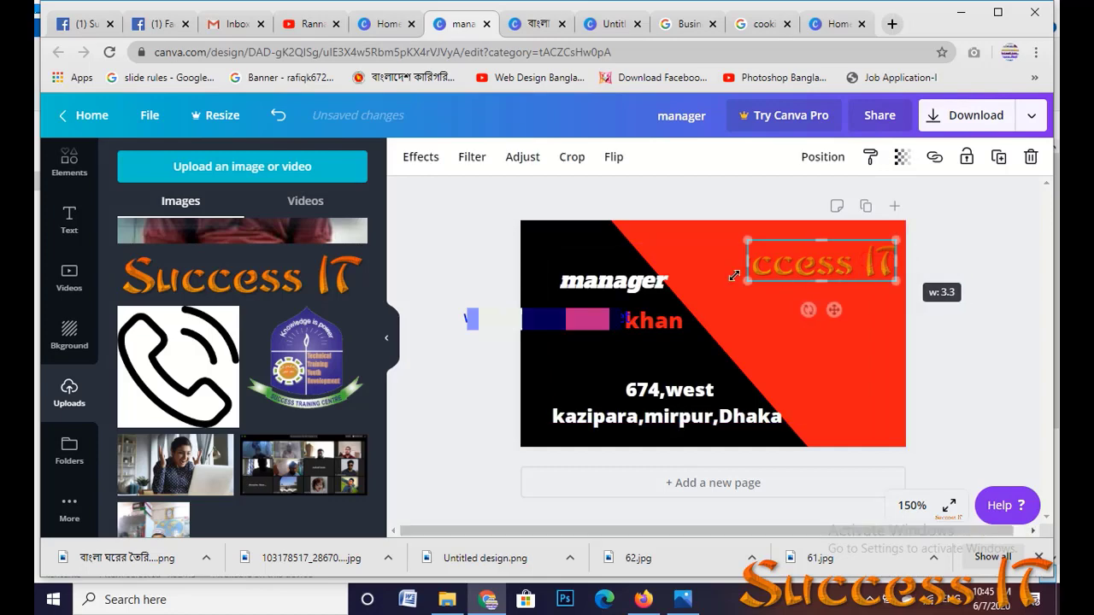
pyautogui.moveTo(748, 259)
pyautogui.mouseDown()
pyautogui.moveTo(703, 267)
pyautogui.moveTo(802, 272)
pyautogui.moveTo(801, 284)
pyautogui.moveTo(802, 248)
pyautogui.mouseUp()
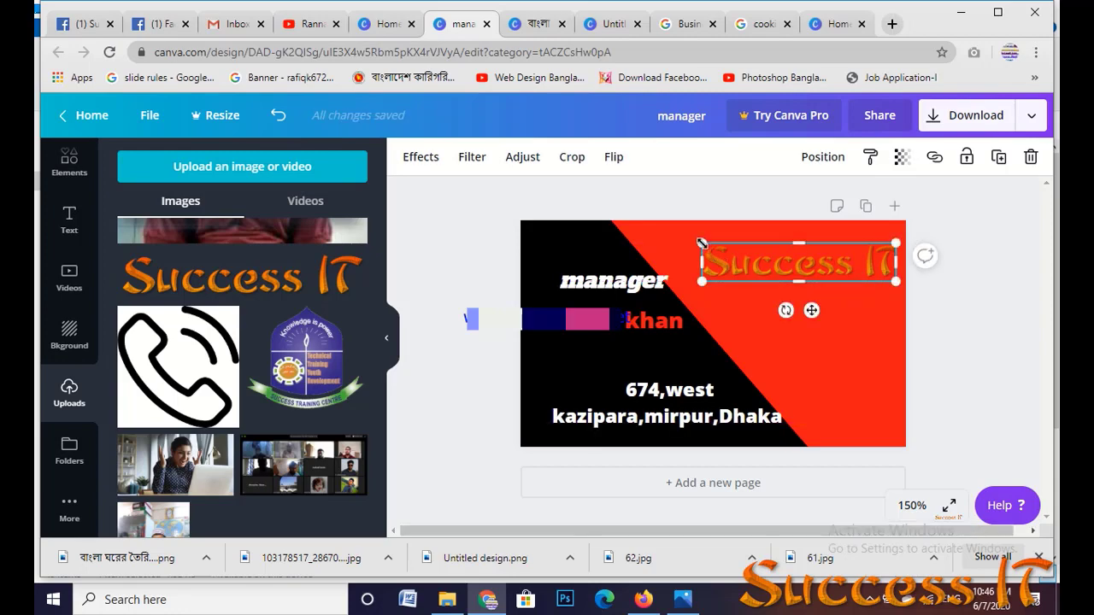
pyautogui.moveTo(703, 243); pyautogui.dragTo(804, 274)
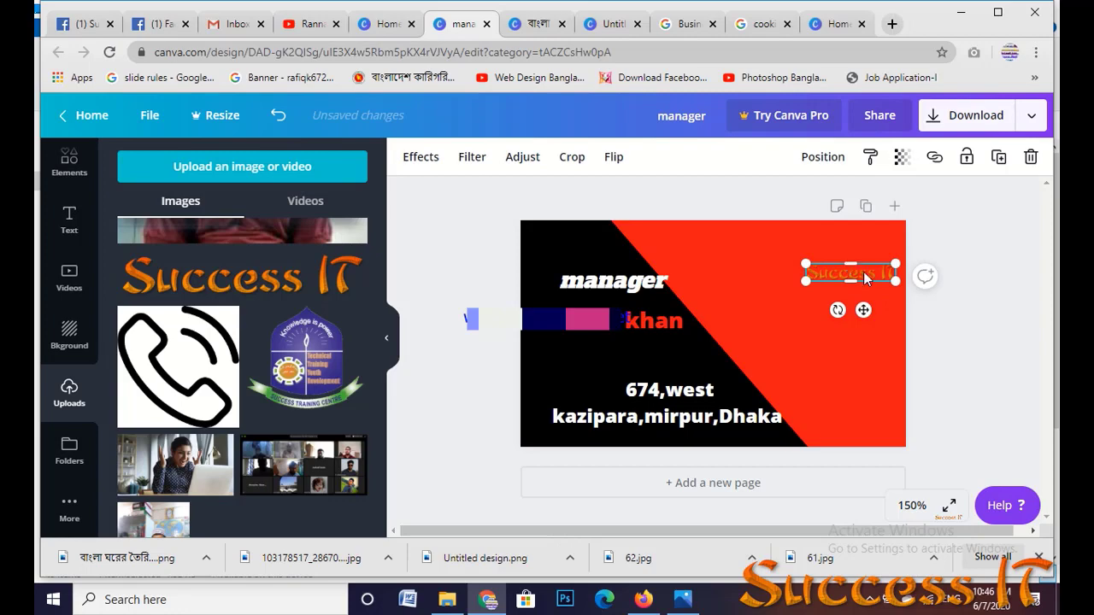
pyautogui.moveTo(843, 267)
pyautogui.mouseDown()
pyautogui.moveTo(788, 259)
pyautogui.moveTo(821, 274)
pyautogui.moveTo(840, 265)
pyautogui.mouseUp()
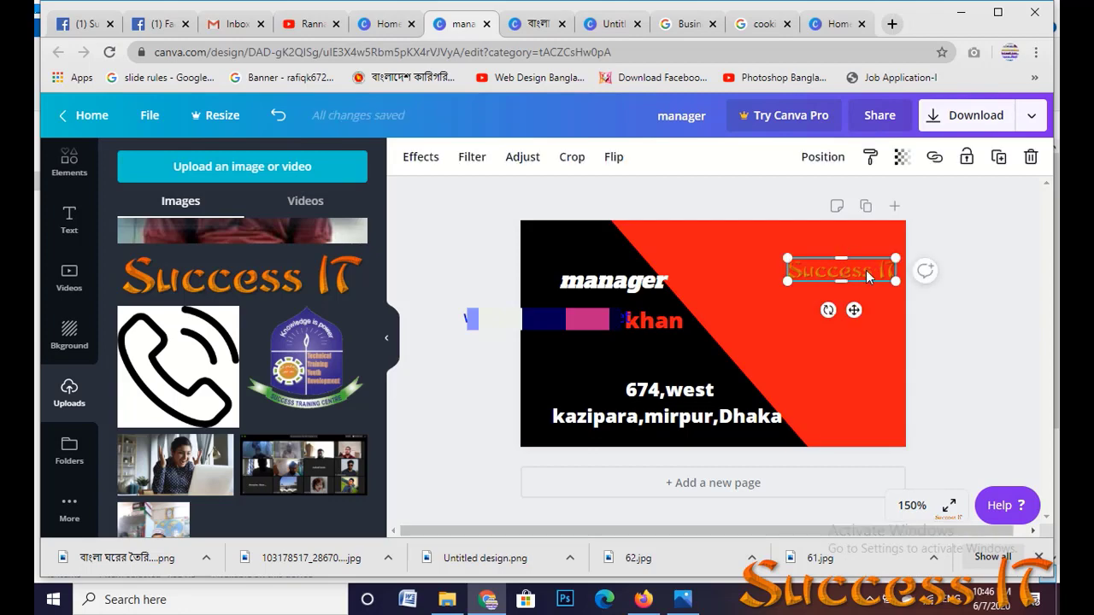
pyautogui.press('Up')
pyautogui.press('Up')
pyautogui.press('Up')
pyautogui.press('Up')
pyautogui.press('Up')
pyautogui.press('Up')
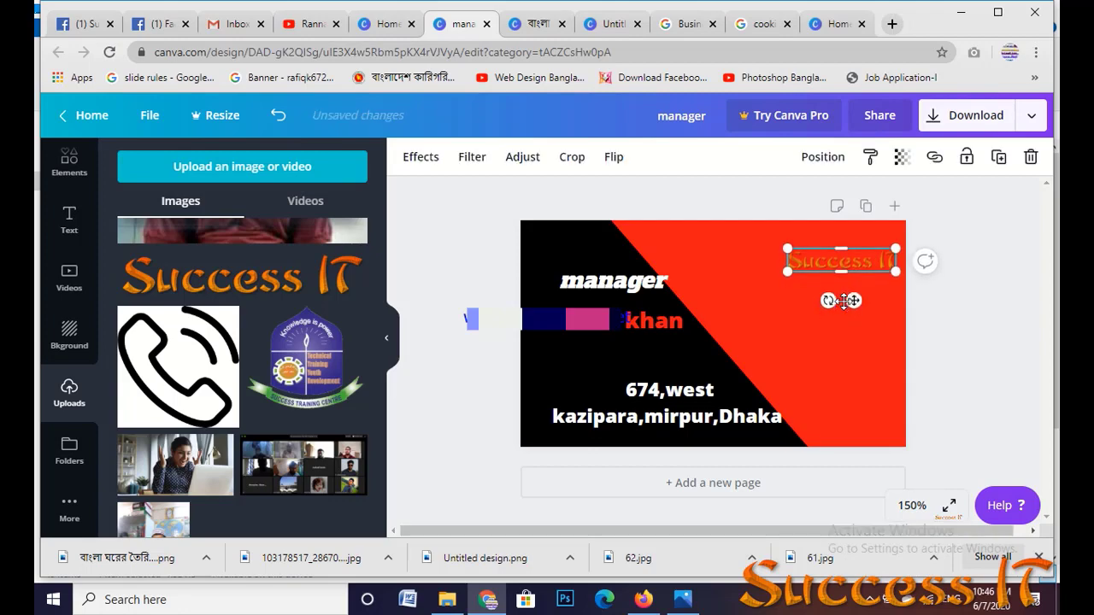
pyautogui.press('Up')
pyautogui.press('Up')
pyautogui.press('Up')
pyautogui.press('Up')
pyautogui.press('Up')
pyautogui.press('Up')
pyautogui.press('Up')
pyautogui.press('Up')
pyautogui.press('Up')
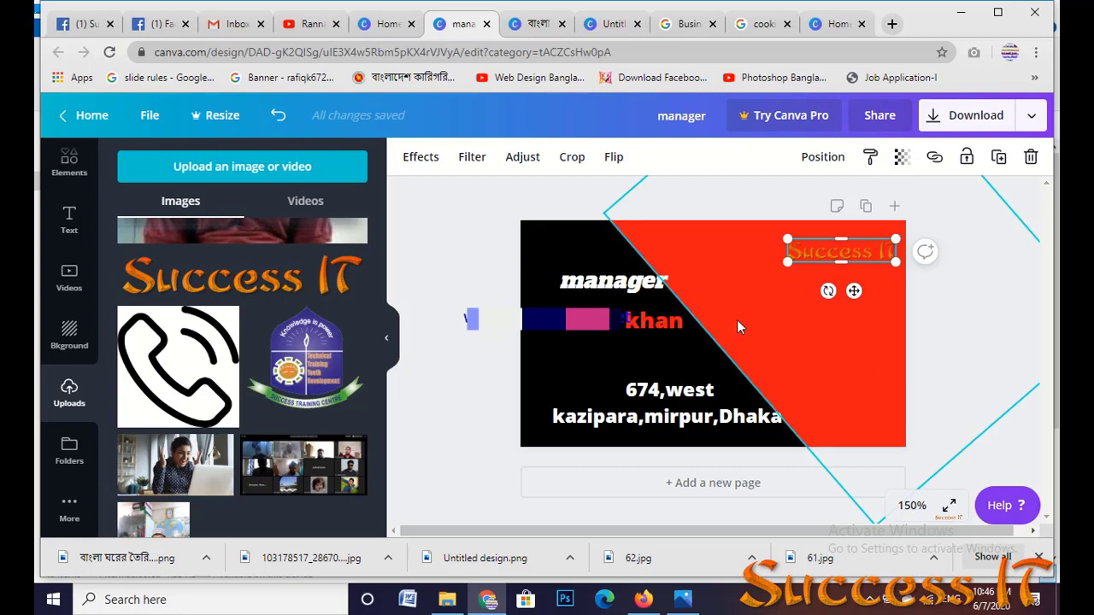
# - Add the round training-centre emblem, shrink it and place it left of the Success IT logo
pyautogui.click(305, 359)
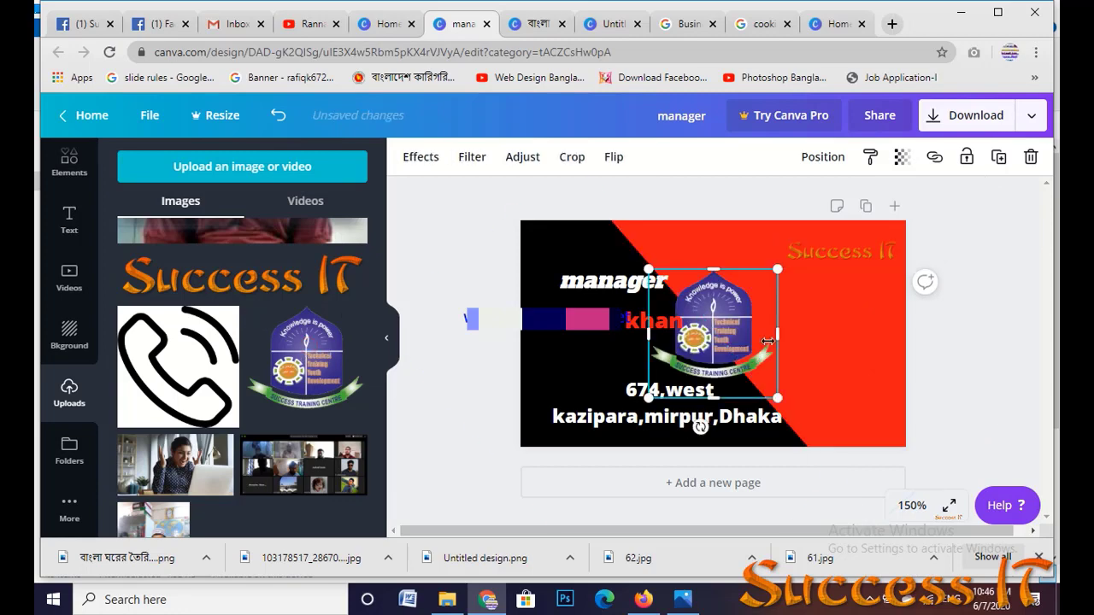
pyautogui.moveTo(731, 329)
pyautogui.mouseDown()
pyautogui.moveTo(407, 244)
pyautogui.moveTo(404, 264)
pyautogui.mouseUp()
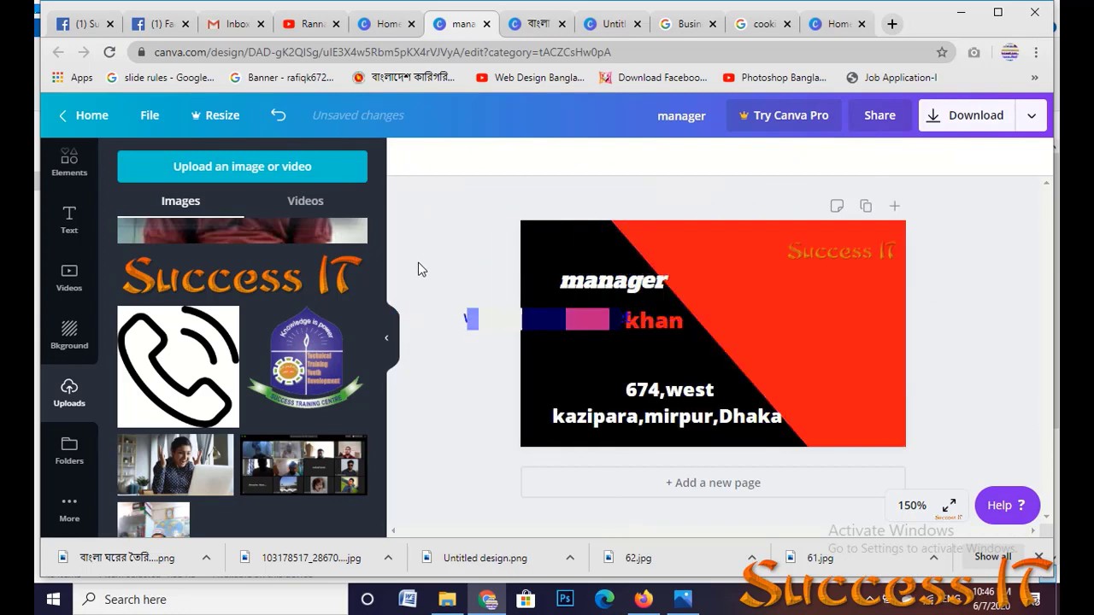
pyautogui.click(350, 351)
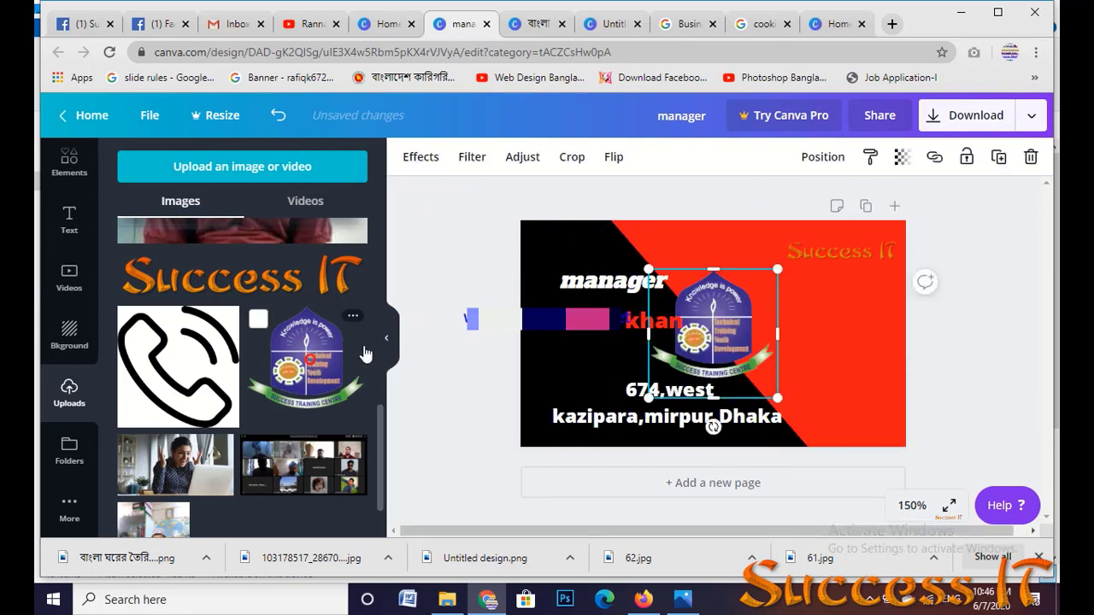
pyautogui.moveTo(721, 314); pyautogui.dragTo(483, 247)
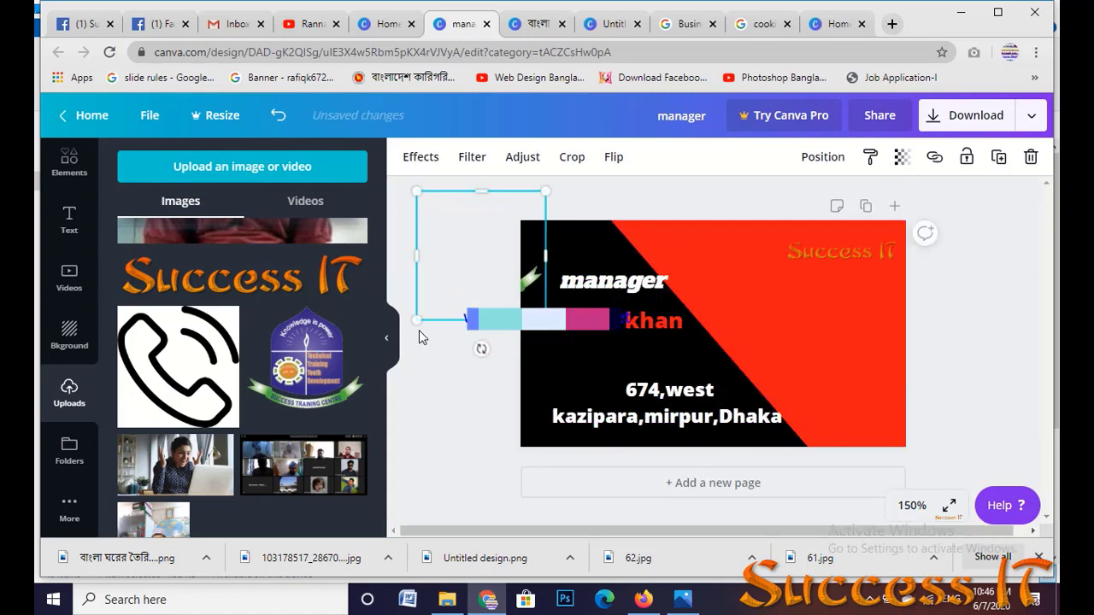
pyautogui.moveTo(416, 320); pyautogui.dragTo(480, 261)
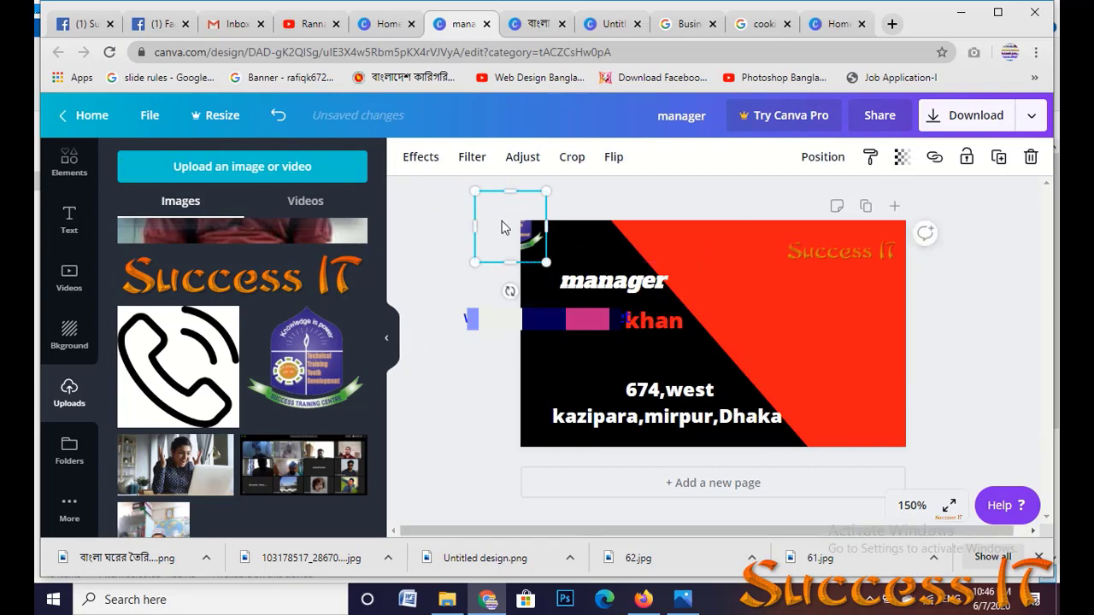
pyautogui.moveTo(508, 216); pyautogui.dragTo(715, 253)
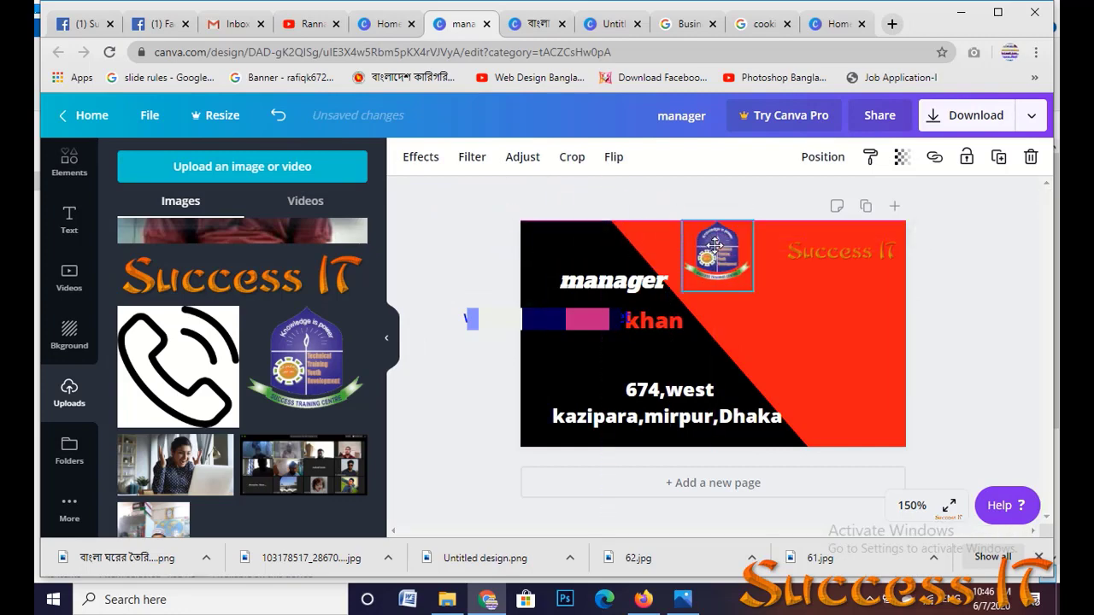
pyautogui.moveTo(682, 298); pyautogui.dragTo(706, 260)
pyautogui.click(803, 306)
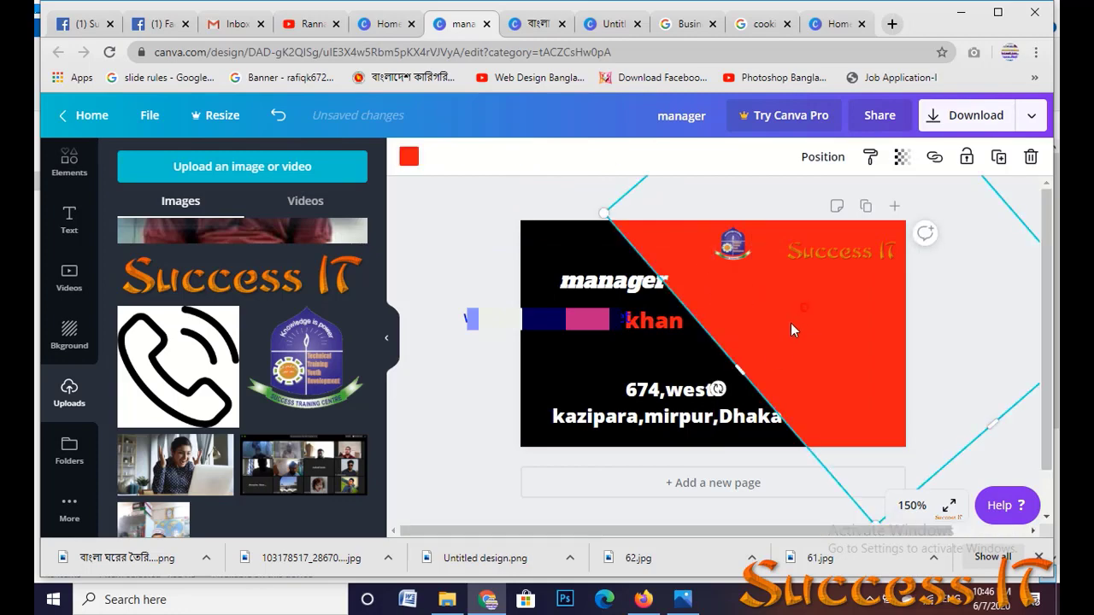
pyautogui.click(959, 296)
pyautogui.click(456, 259)
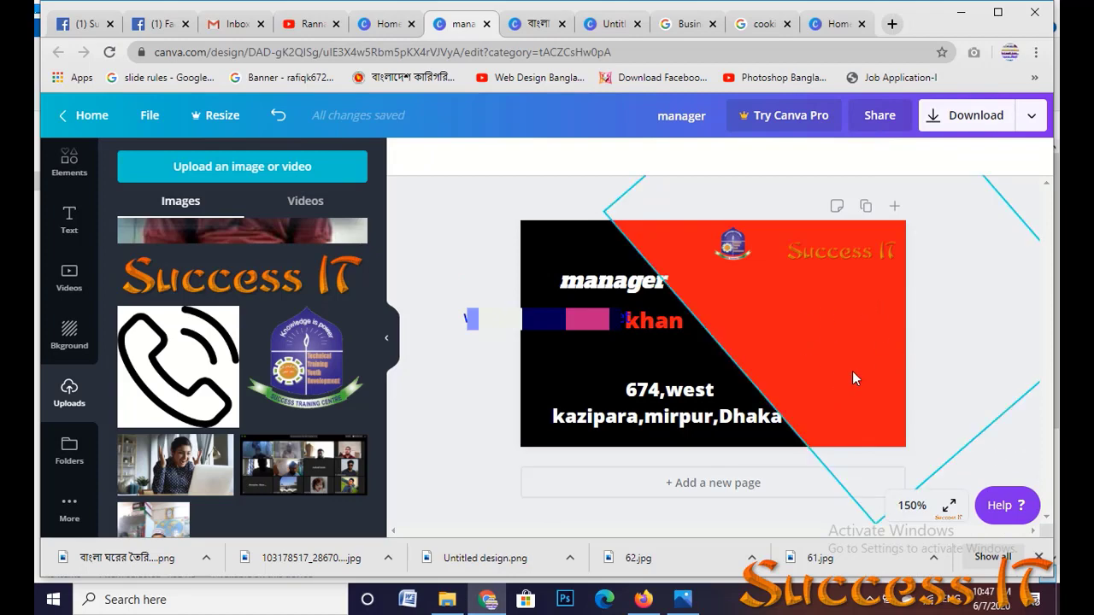
# - Download the card as a PNG (manager.png) and dismiss the Canva Pro trial offer
pyautogui.click(970, 115)
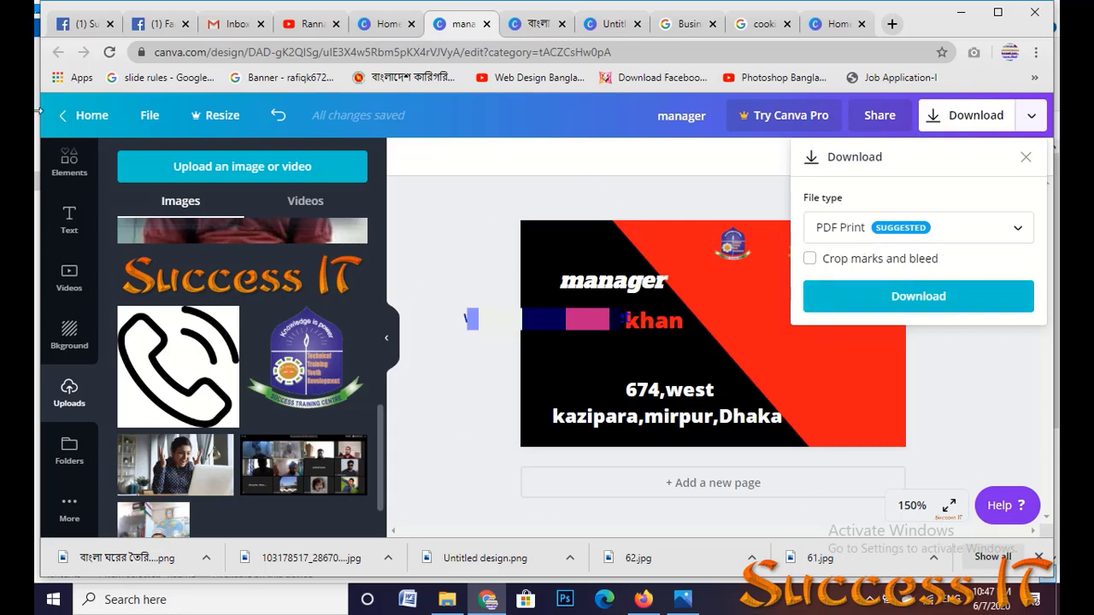
pyautogui.click(1000, 243)
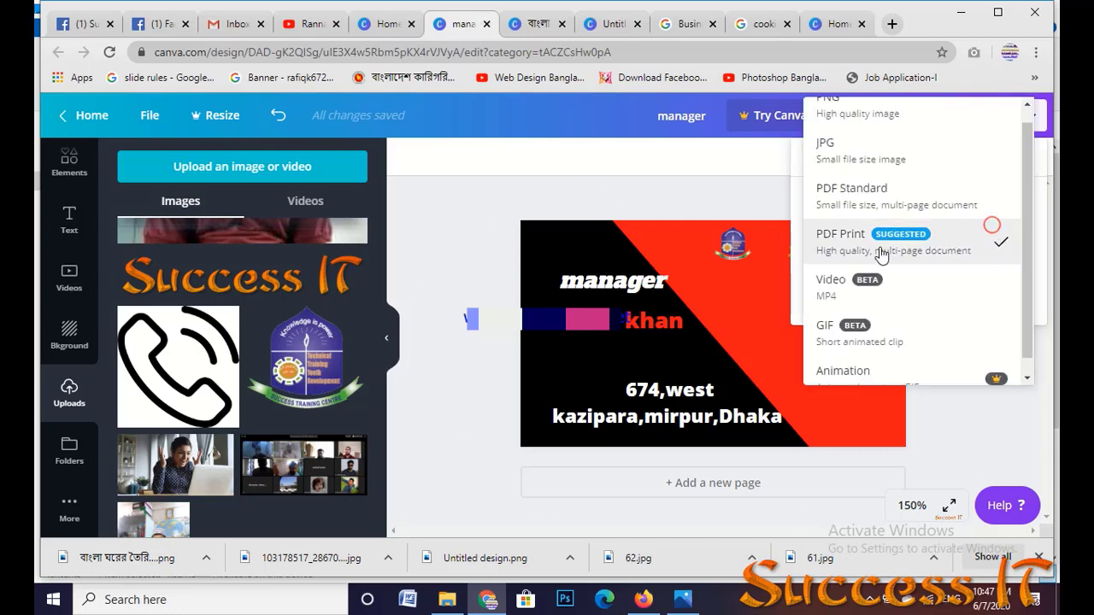
pyautogui.click(852, 123)
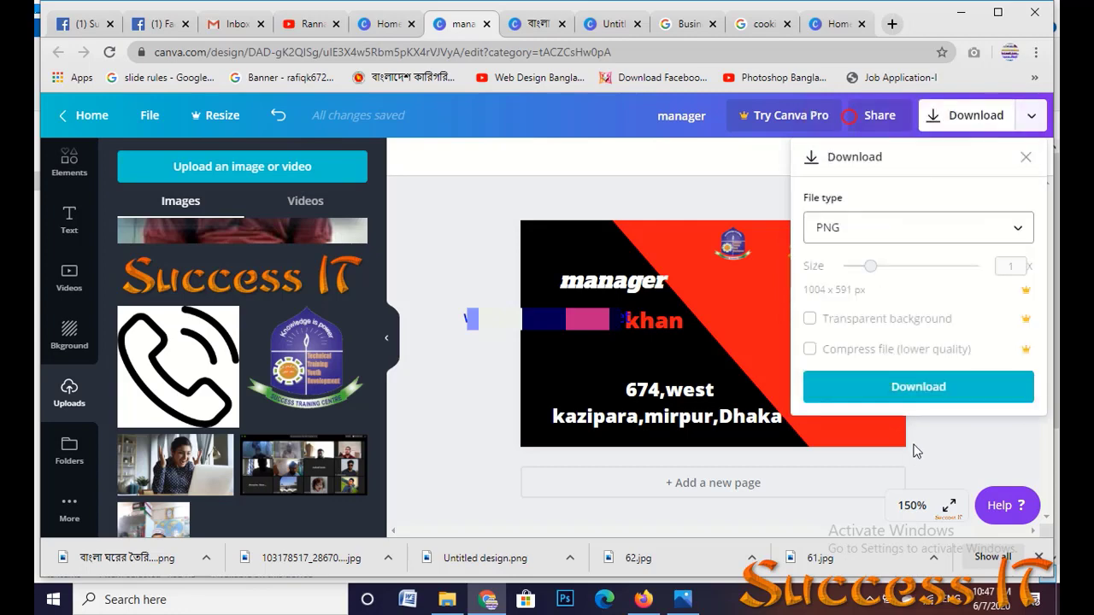
pyautogui.click(916, 392)
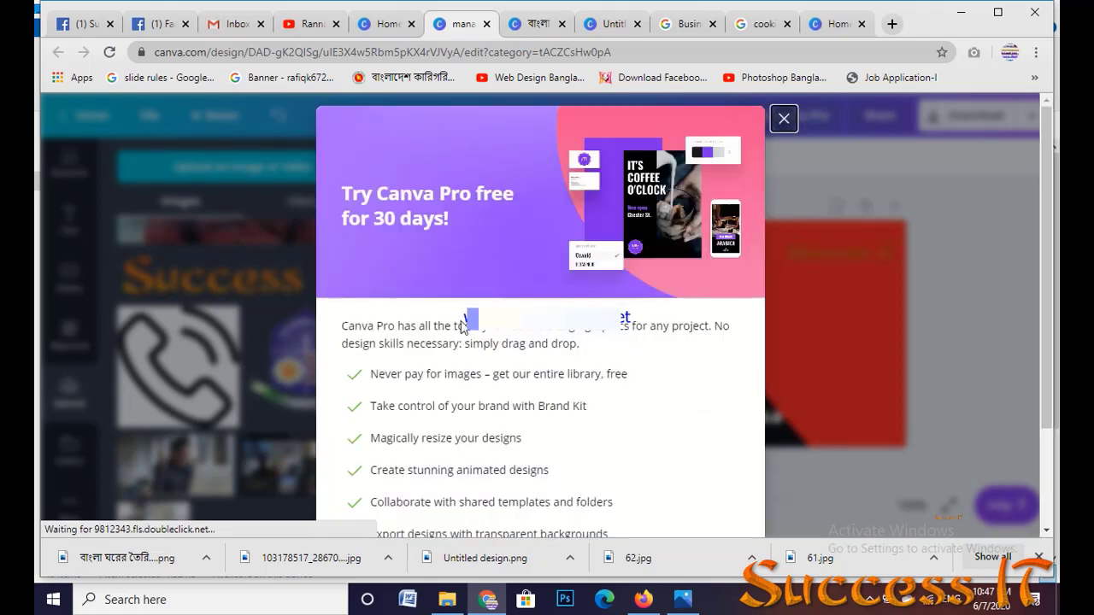
pyautogui.click(783, 120)
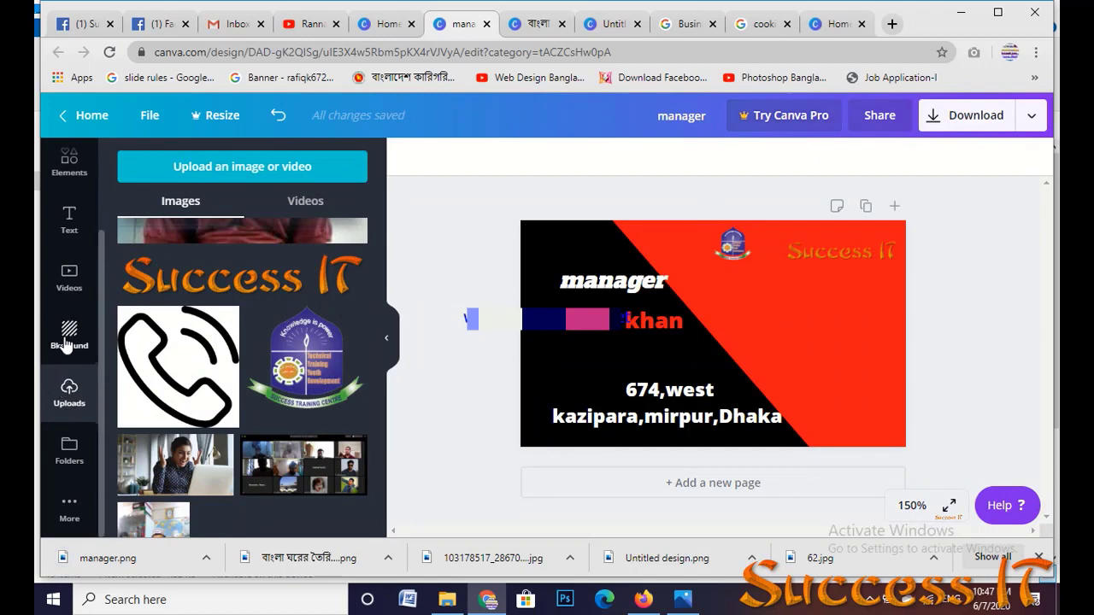
# - Scroll up and down through the stock Videos library in the side panel
pyautogui.click(71, 301)
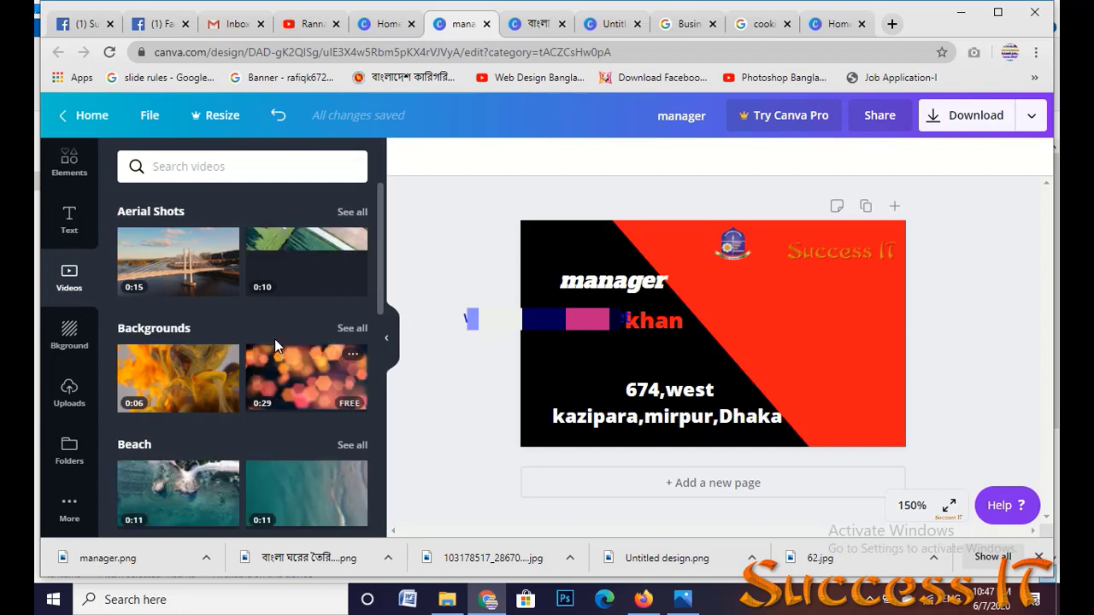
pyautogui.scroll(-2, 233, 427)
pyautogui.scroll(-2, 232, 461)
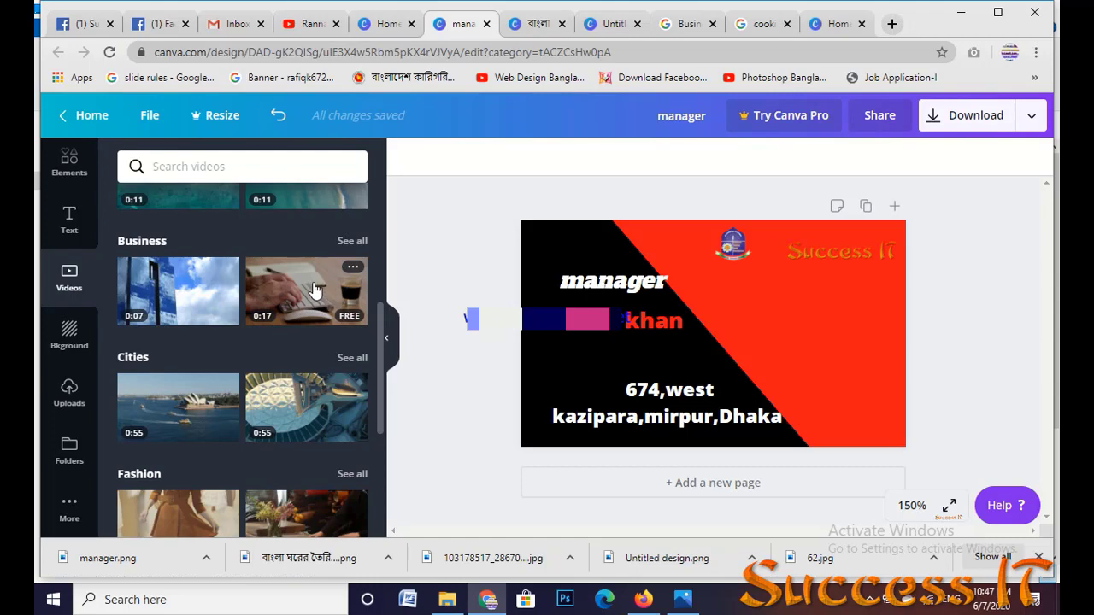
pyautogui.moveTo(178, 512)
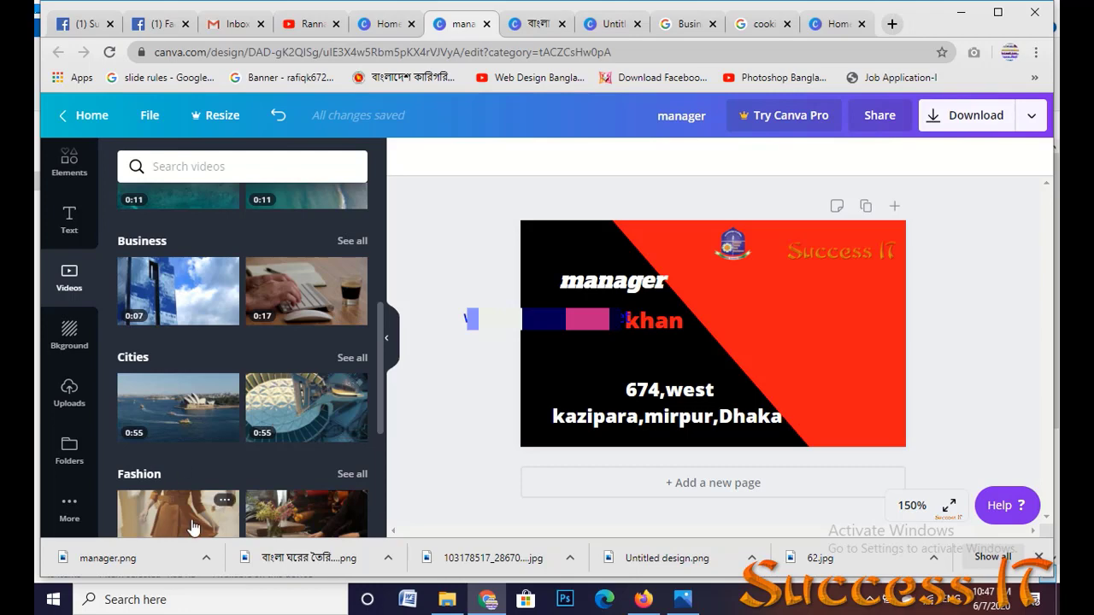
pyautogui.scroll(-2, 192, 528)
pyautogui.scroll(2, 182, 414)
pyautogui.scroll(1, 220, 165)
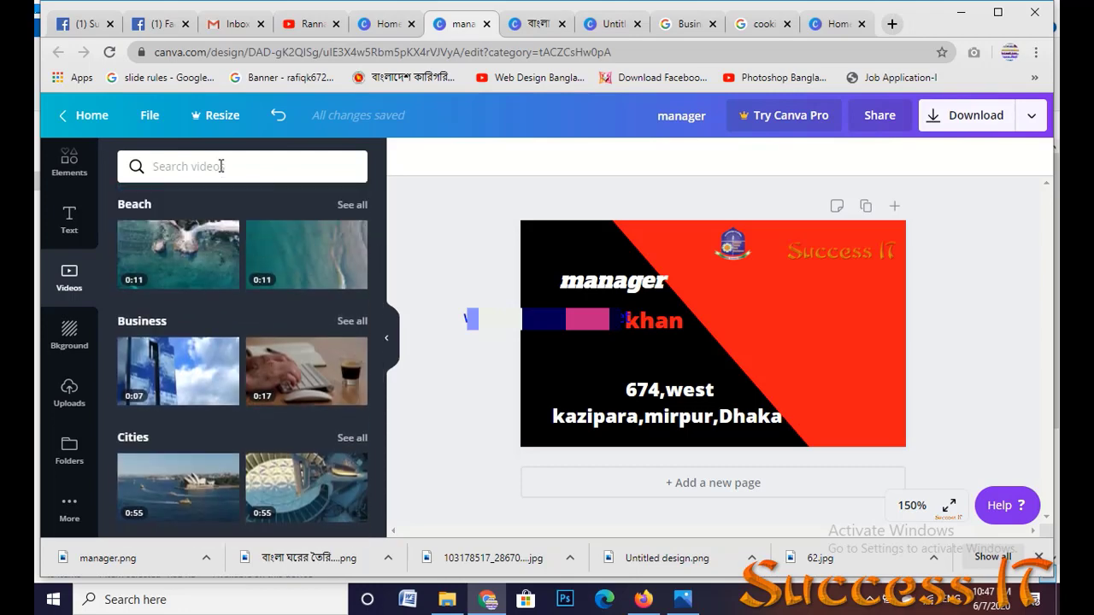
pyautogui.scroll(-3, 308, 247)
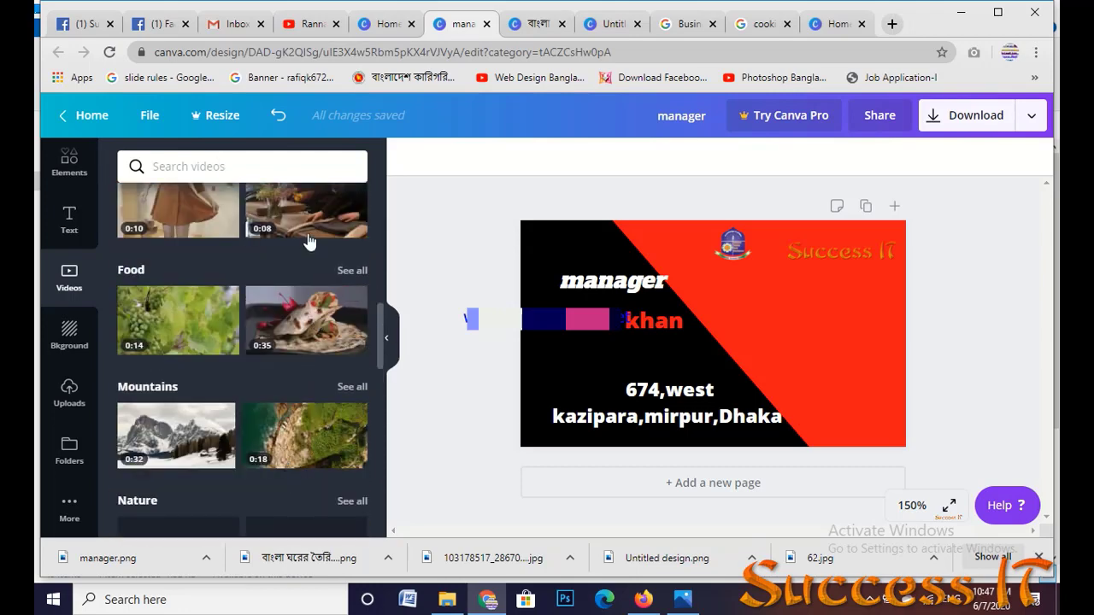
pyautogui.scroll(-3, 268, 390)
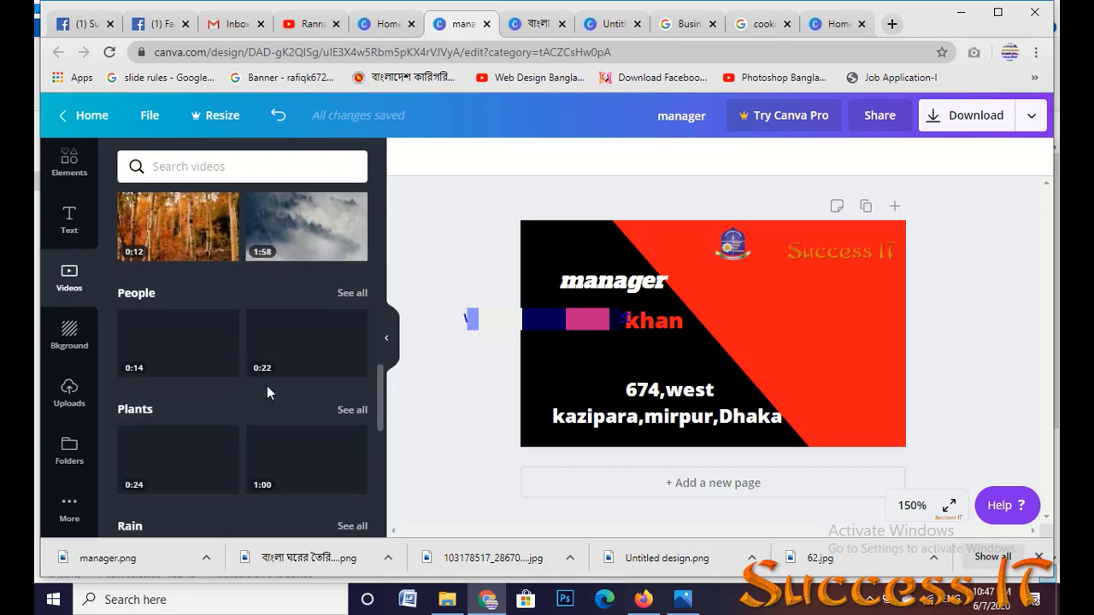
pyautogui.scroll(-2, 252, 282)
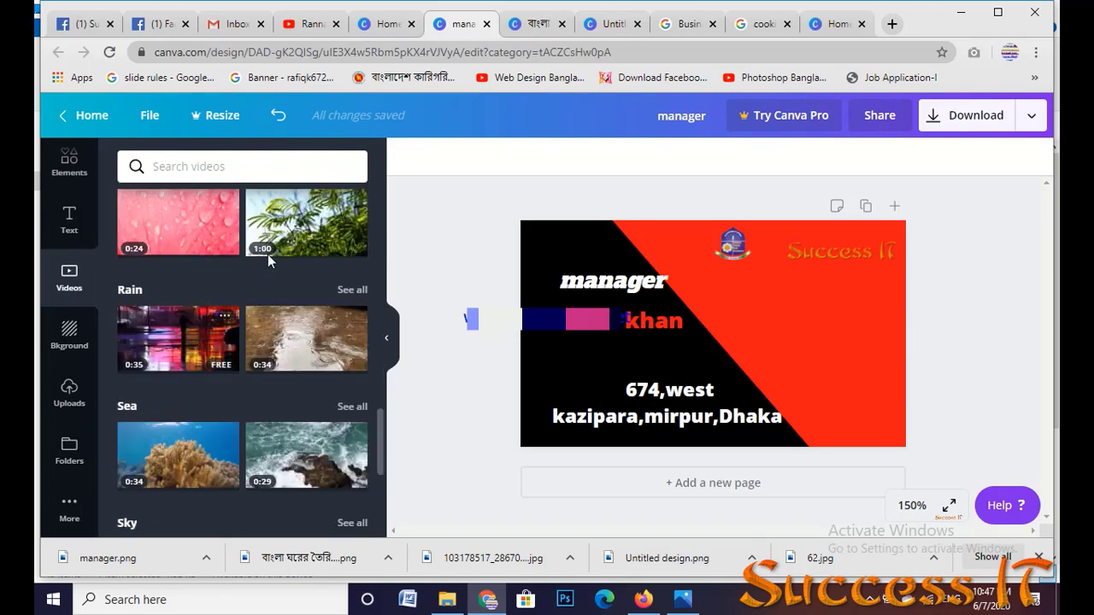
pyautogui.scroll(1, 70, 228)
pyautogui.scroll(2, 69, 222)
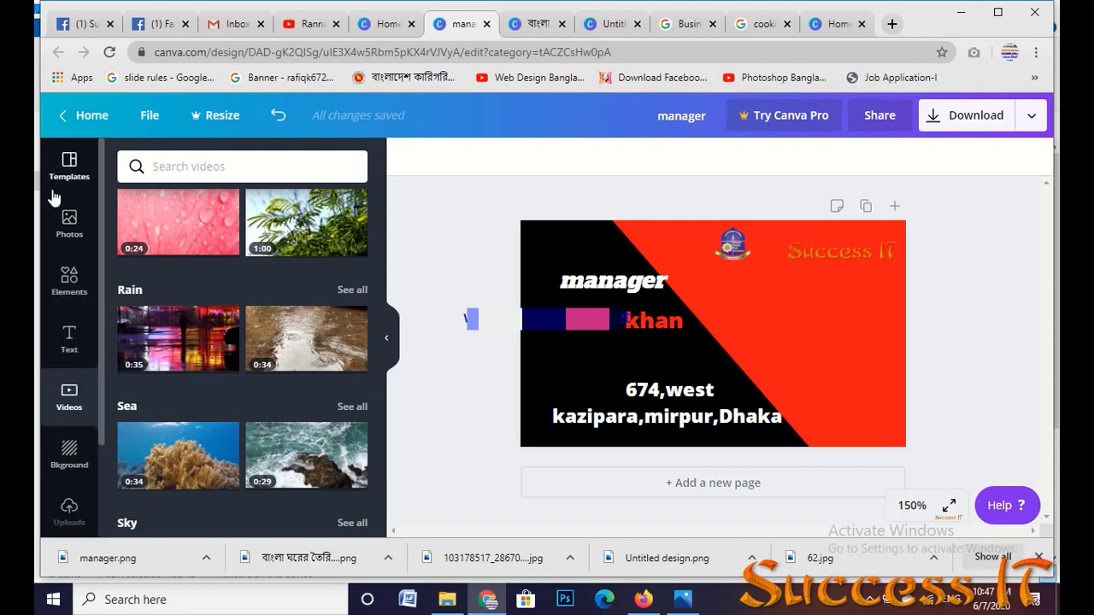
# - Glance over the Templates library, then the Photos library
pyautogui.click(72, 165)
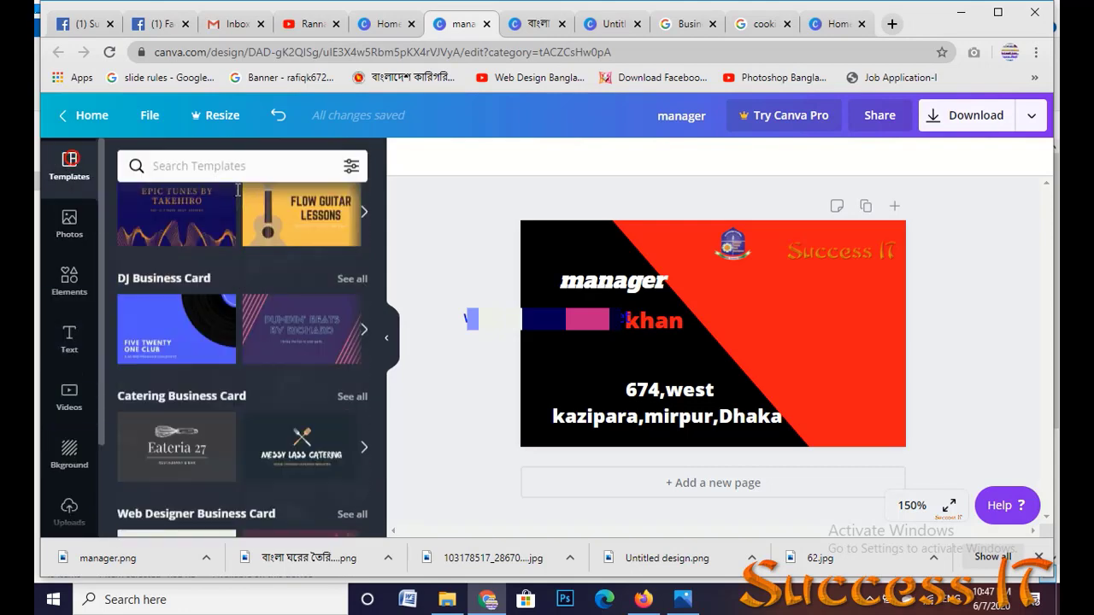
pyautogui.scroll(-1, 257, 273)
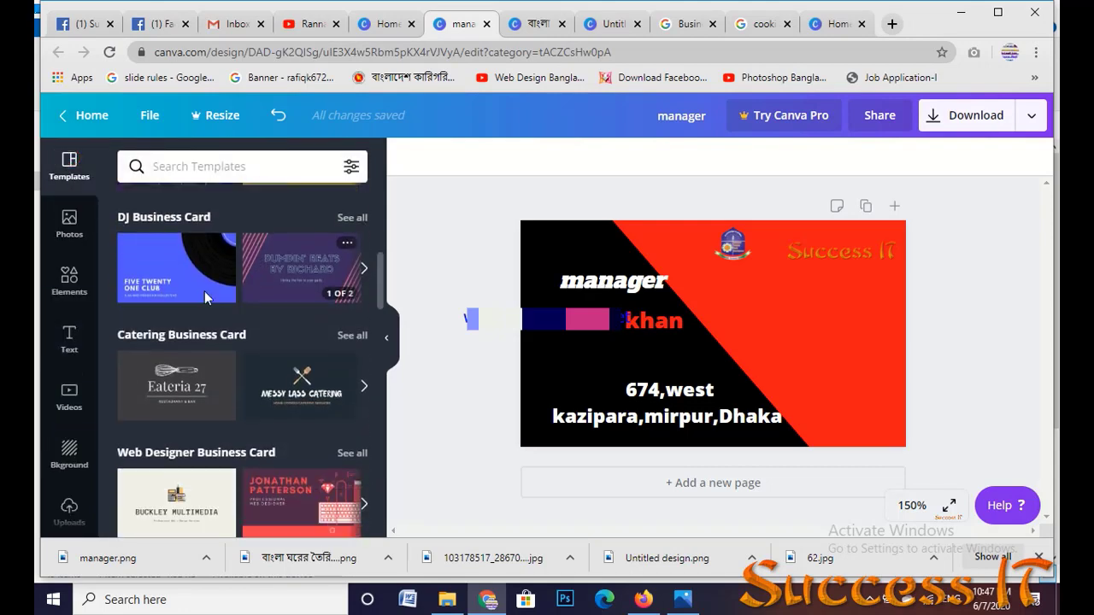
pyautogui.click(73, 229)
# - Scroll through the Elements library past the Gradients, Lines and Bold Foliage graphics
pyautogui.click(69, 282)
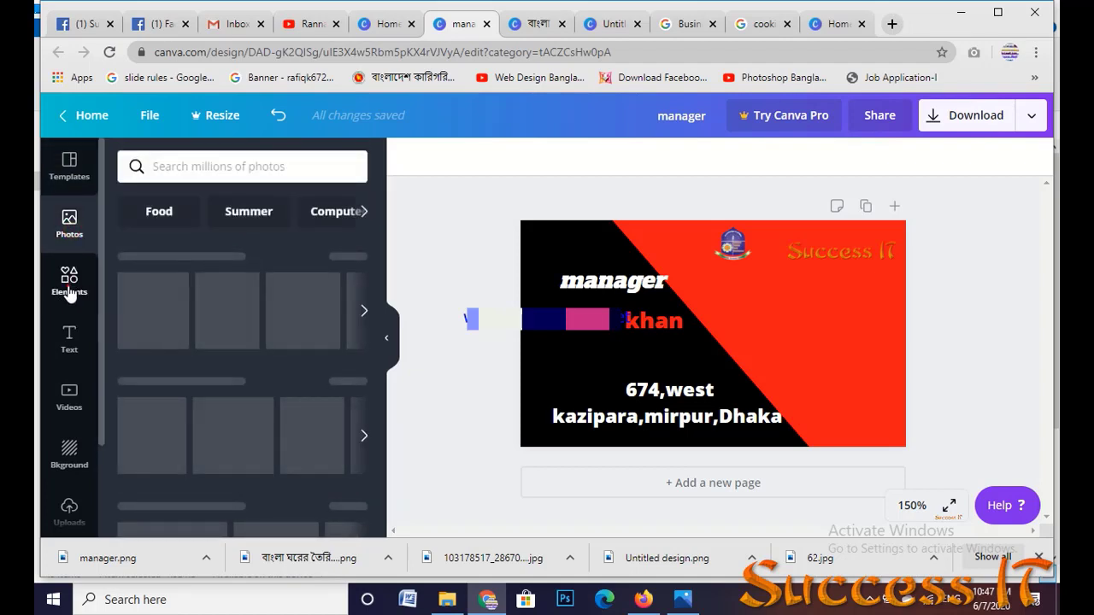
pyautogui.scroll(-2, 235, 301)
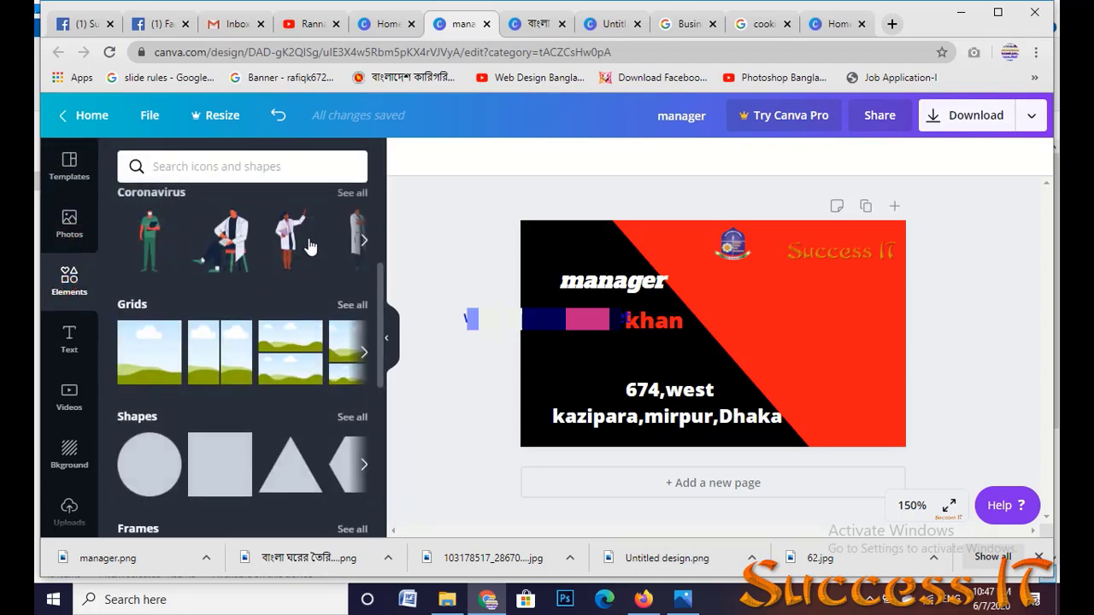
pyautogui.scroll(-2, 310, 247)
pyautogui.scroll(-1, 313, 273)
pyautogui.scroll(-1, 256, 359)
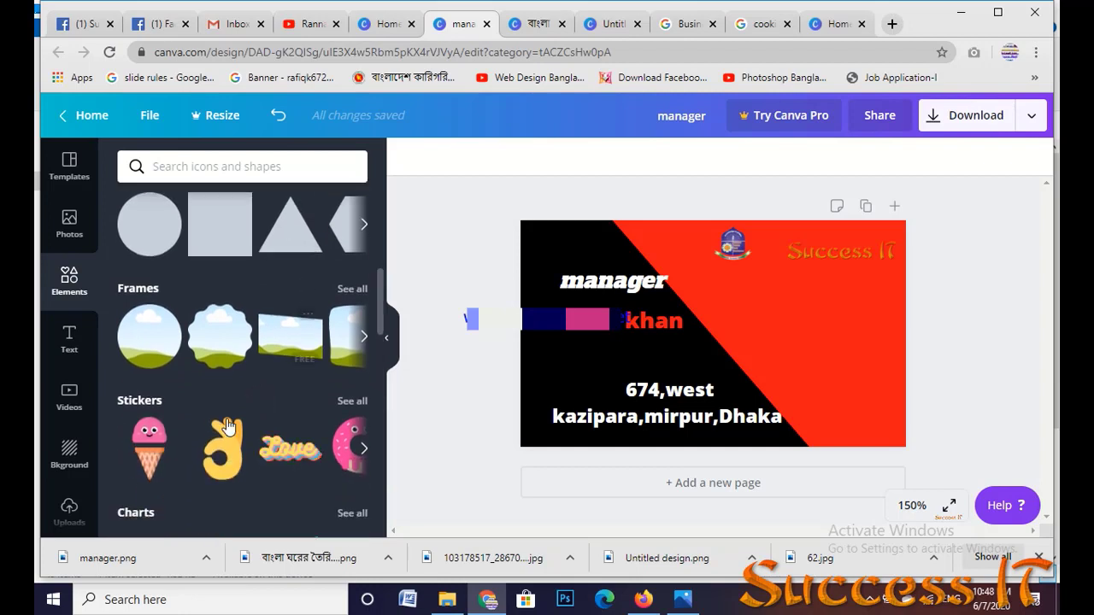
pyautogui.scroll(-1, 303, 404)
pyautogui.scroll(-1, 303, 404)
pyautogui.scroll(-2, 284, 425)
pyautogui.scroll(-1, 289, 457)
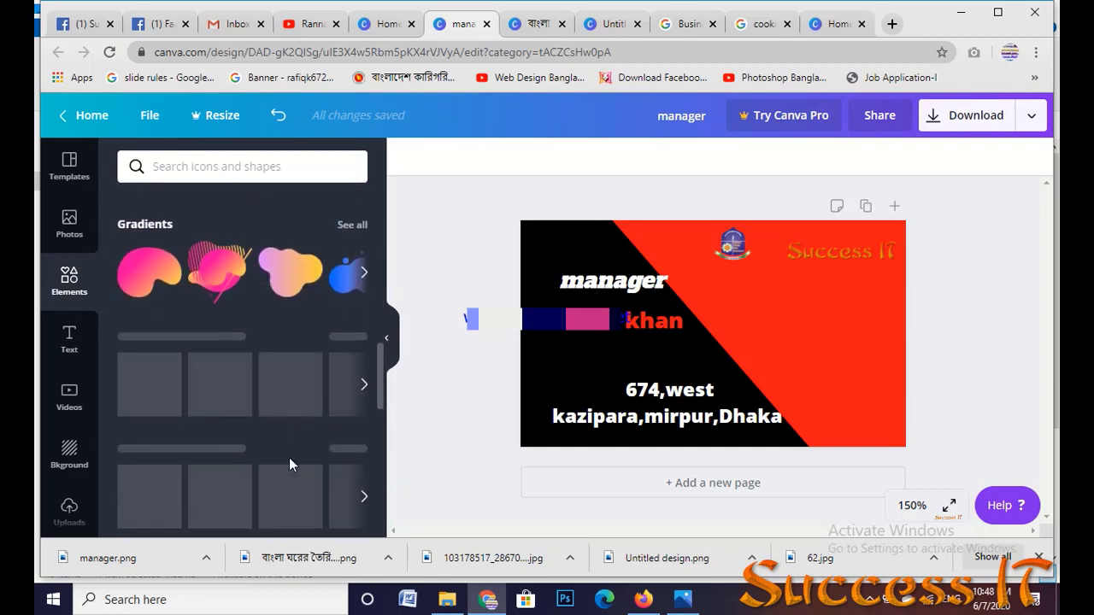
pyautogui.scroll(-1, 289, 457)
pyautogui.scroll(1, 248, 300)
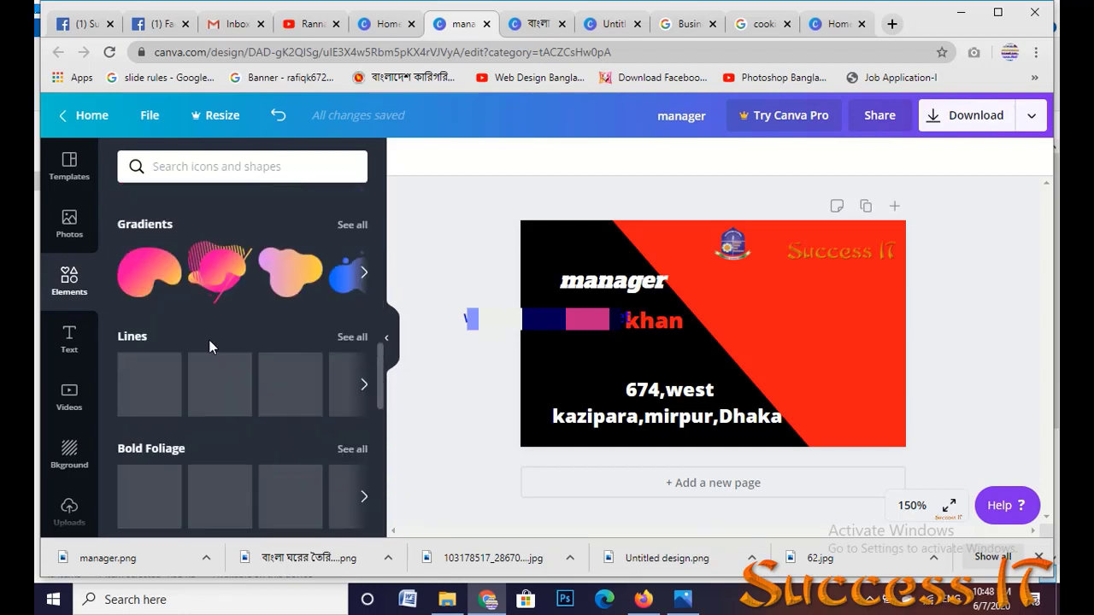
pyautogui.scroll(-1, 273, 334)
pyautogui.scroll(-2, 248, 342)
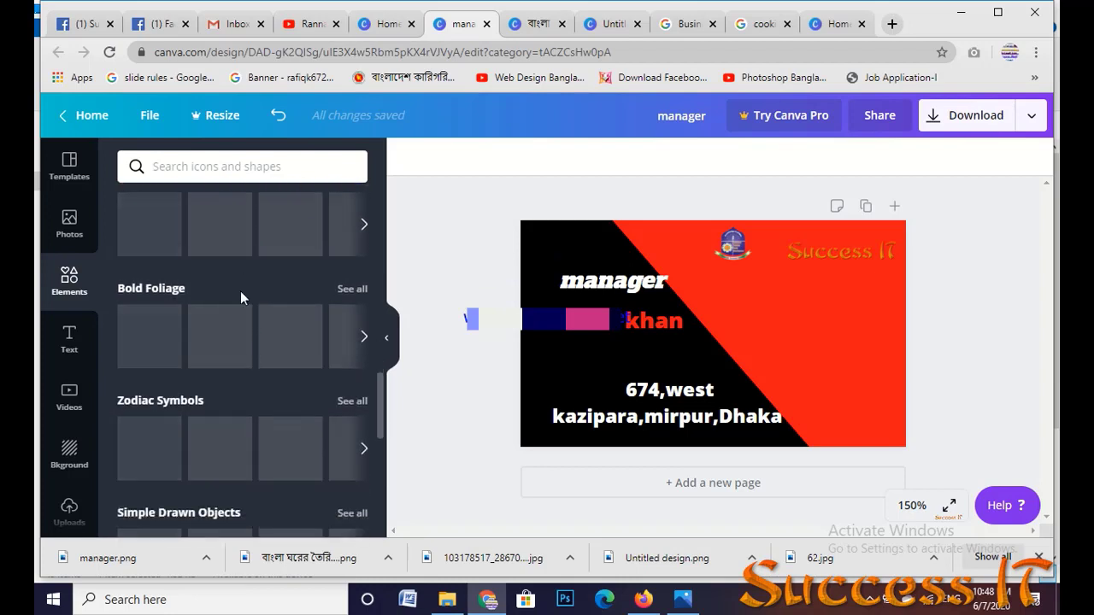
pyautogui.scroll(2, 266, 326)
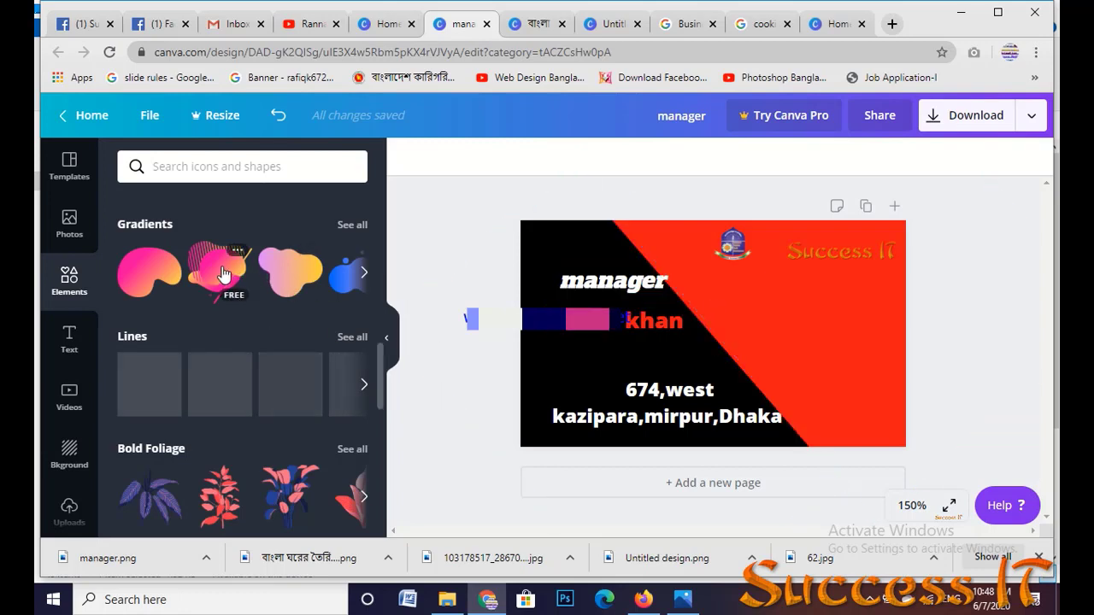
# - Look through the Text styles, Videos and Background panels in turn
pyautogui.click(72, 335)
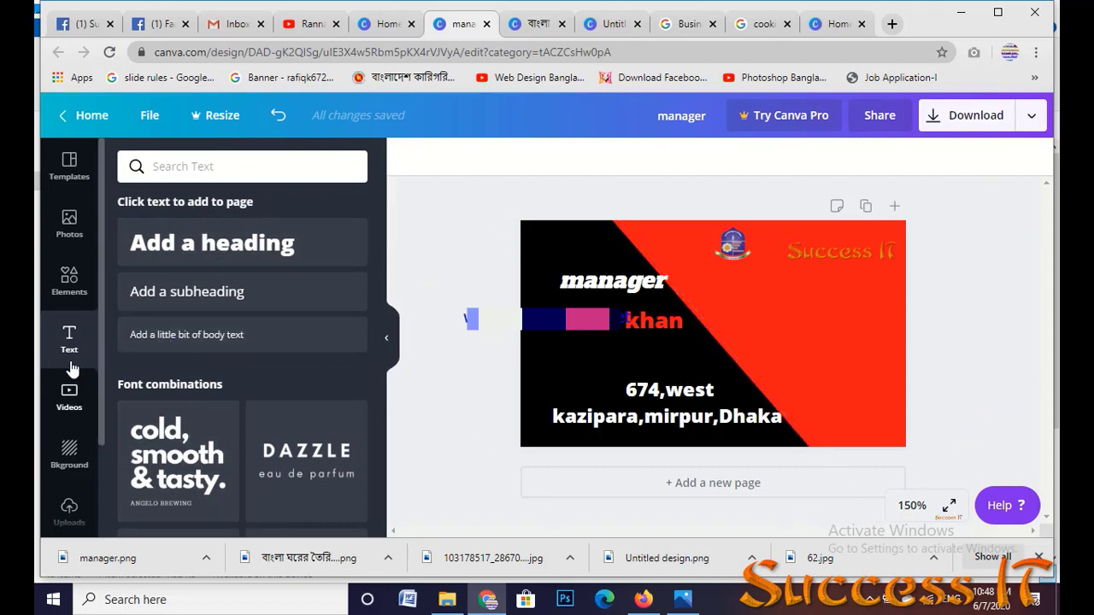
pyautogui.click(70, 397)
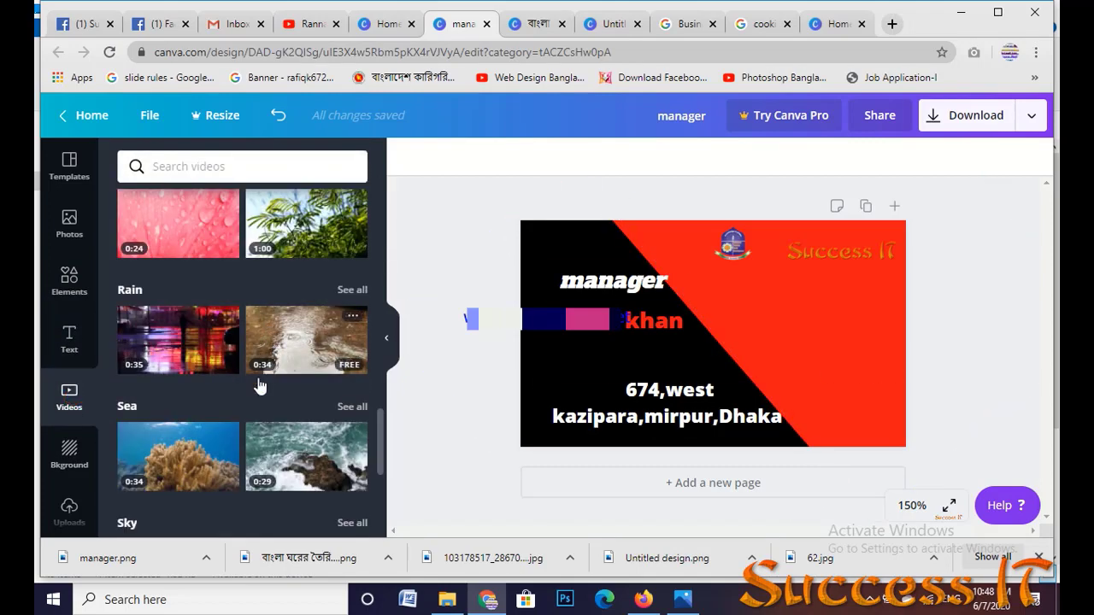
pyautogui.scroll(-3, 256, 385)
pyautogui.click(69, 453)
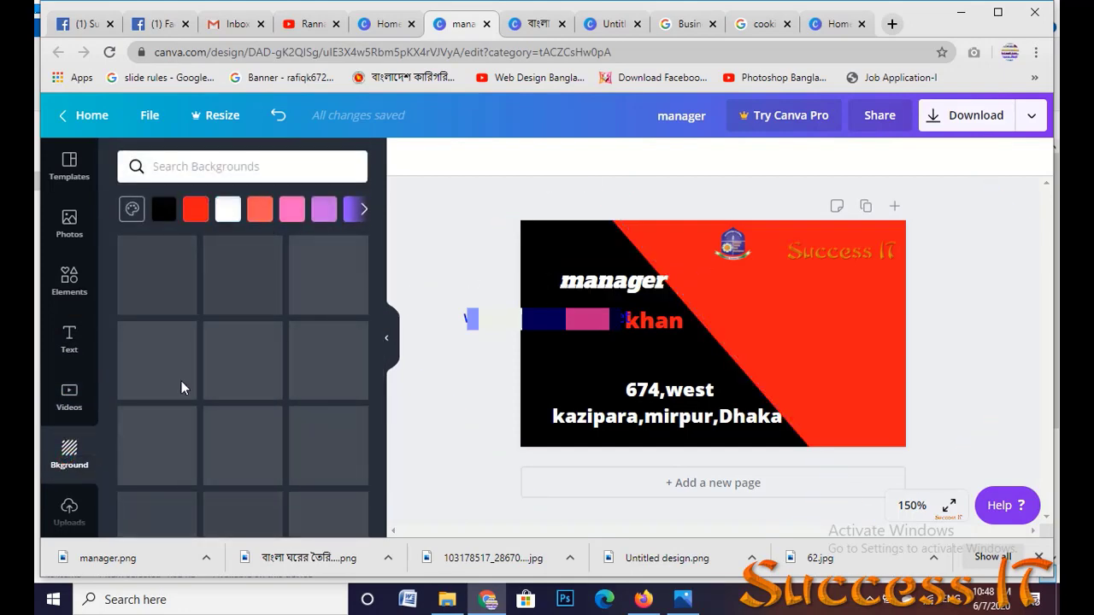
pyautogui.scroll(-2, 69, 394)
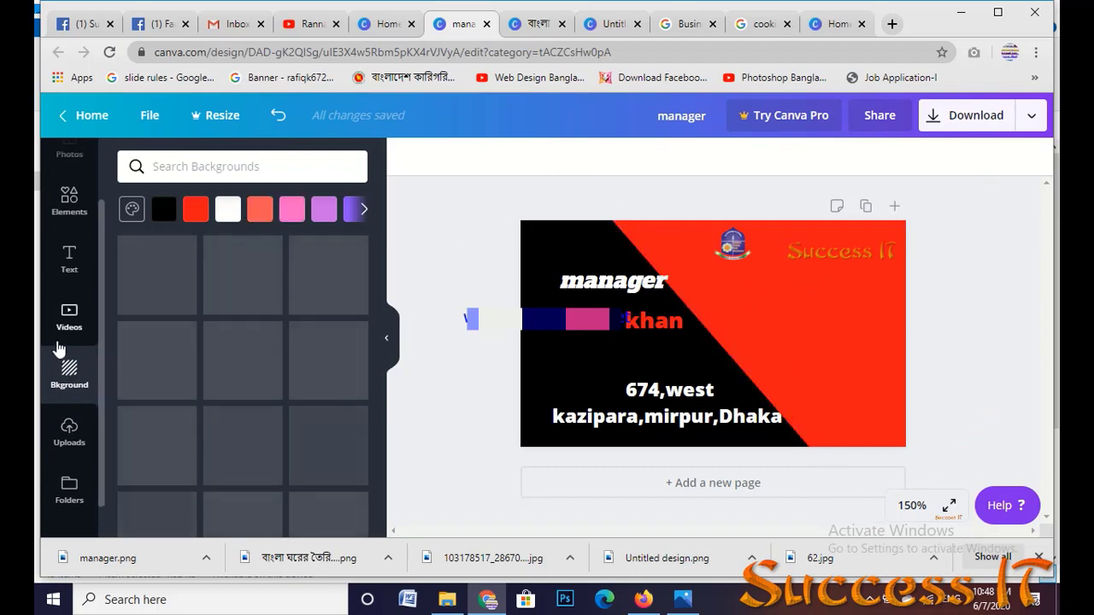
pyautogui.scroll(-1, 73, 402)
# - Check Uploads and Folders, then scroll the More apps list (Bitmoji, HubSpot, Brandfetch)
pyautogui.click(73, 409)
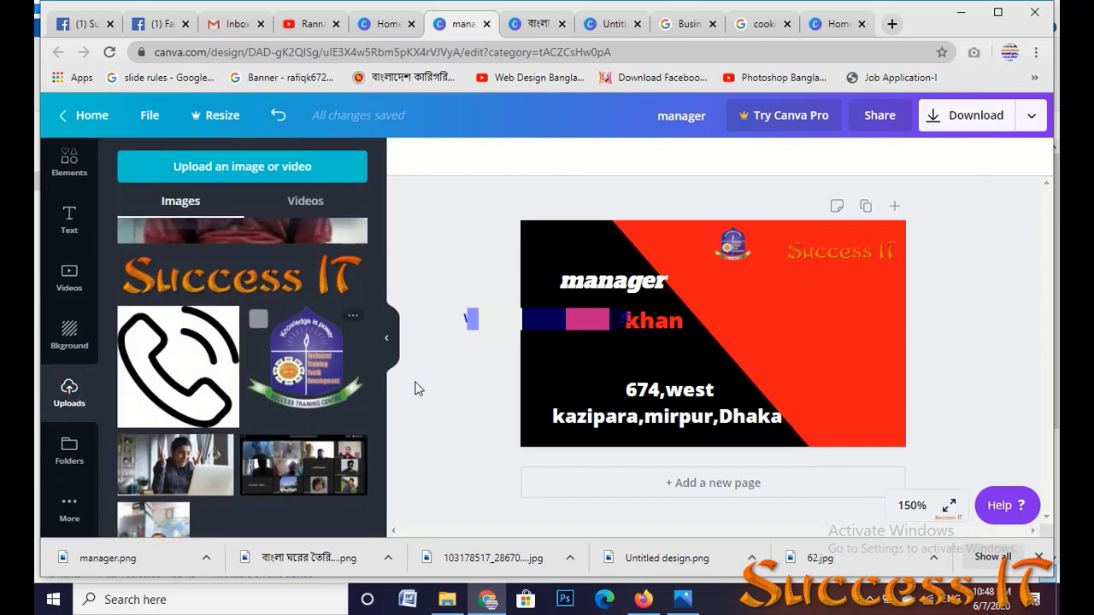
pyautogui.click(72, 451)
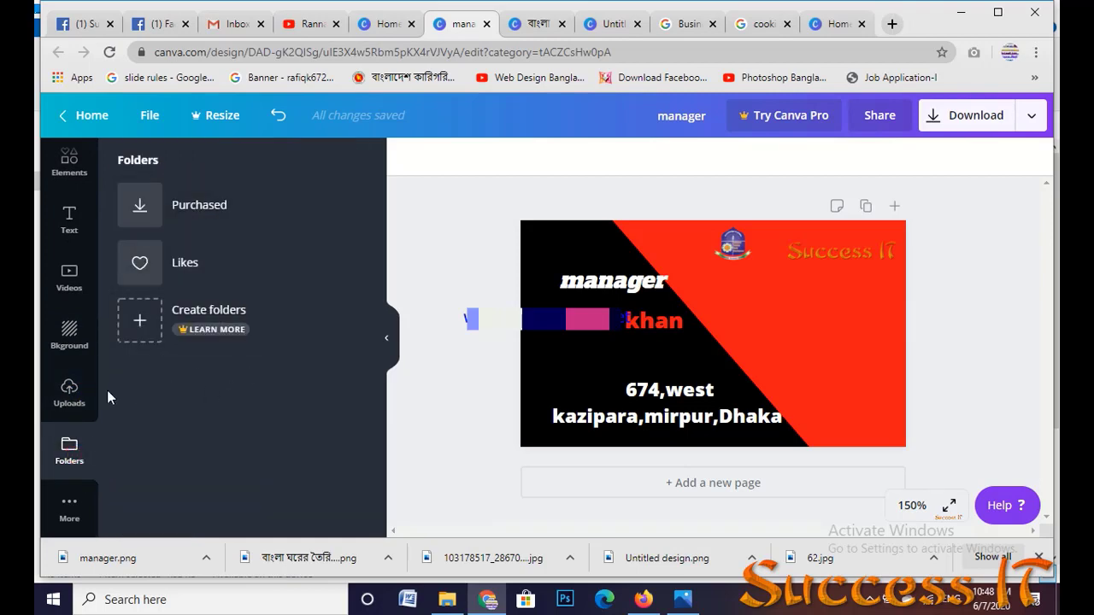
pyautogui.click(76, 508)
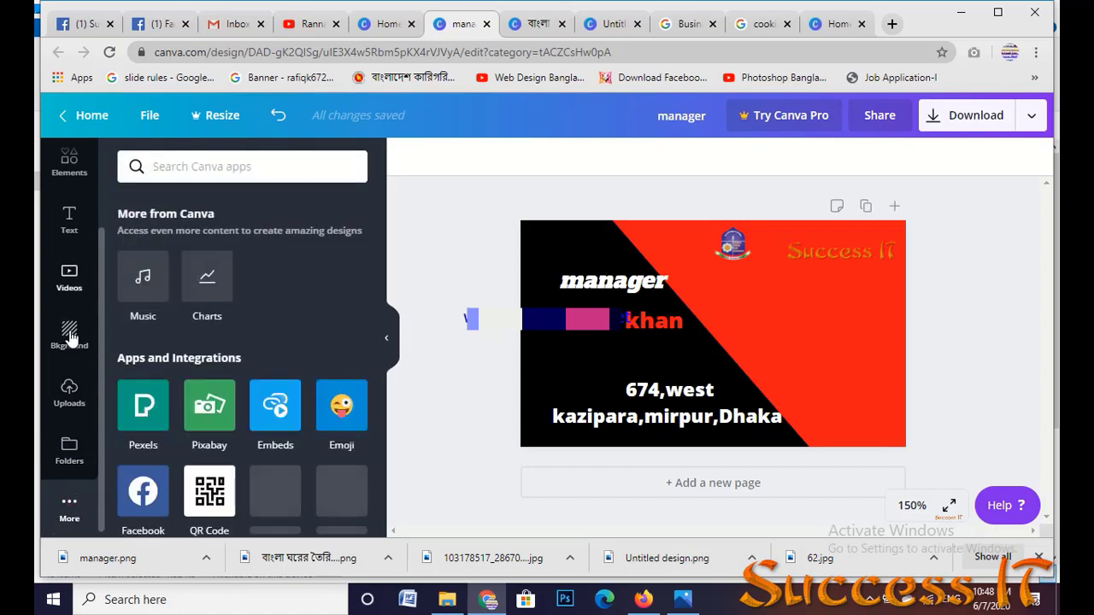
pyautogui.scroll(-3, 344, 362)
pyautogui.scroll(-2, 309, 423)
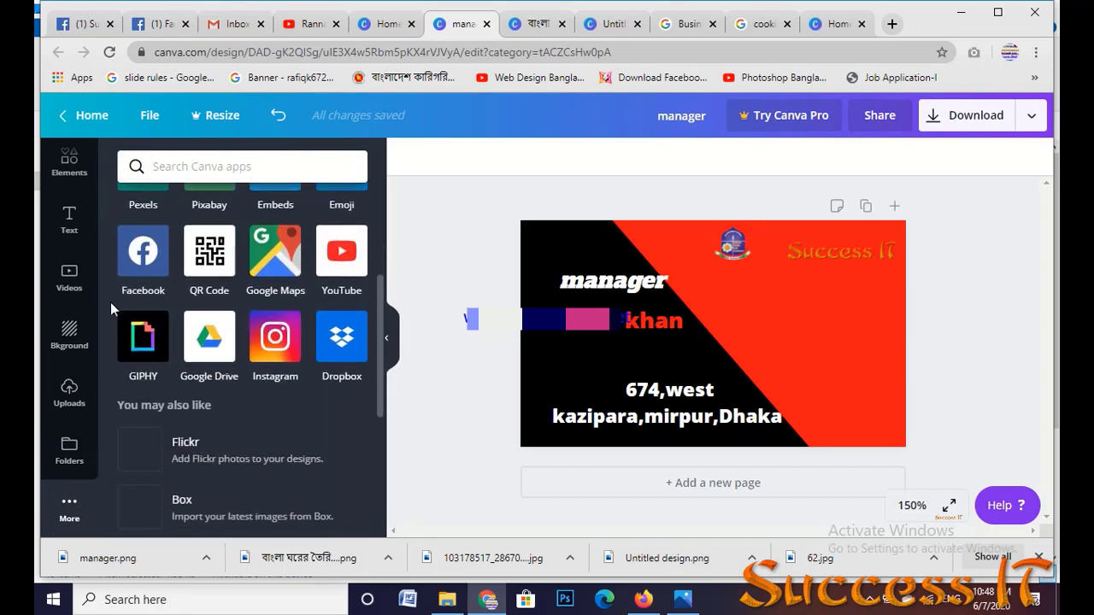
pyautogui.scroll(-3, 257, 316)
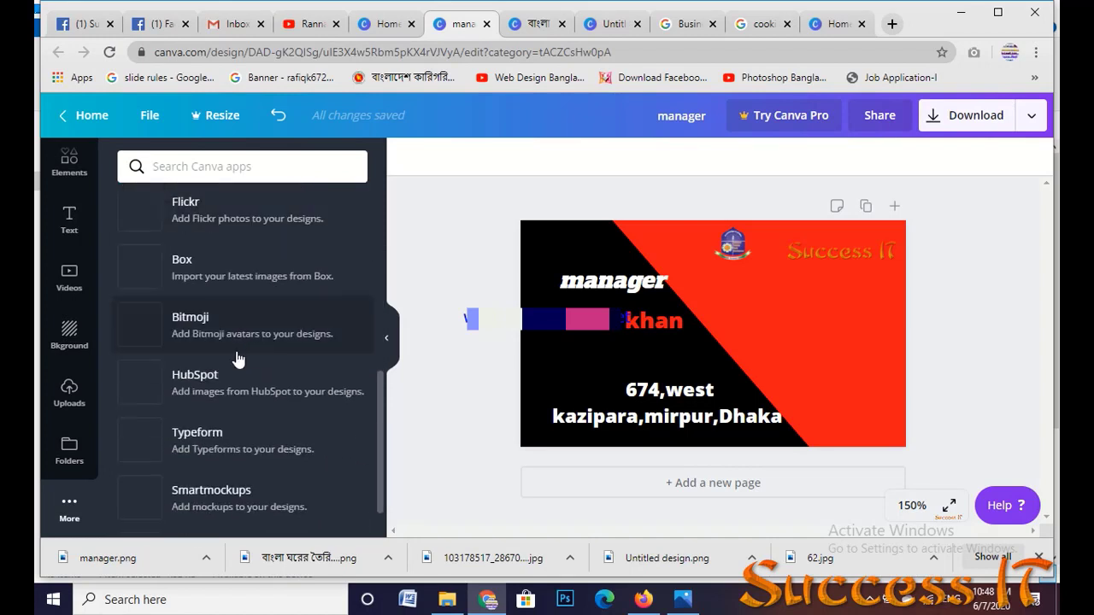